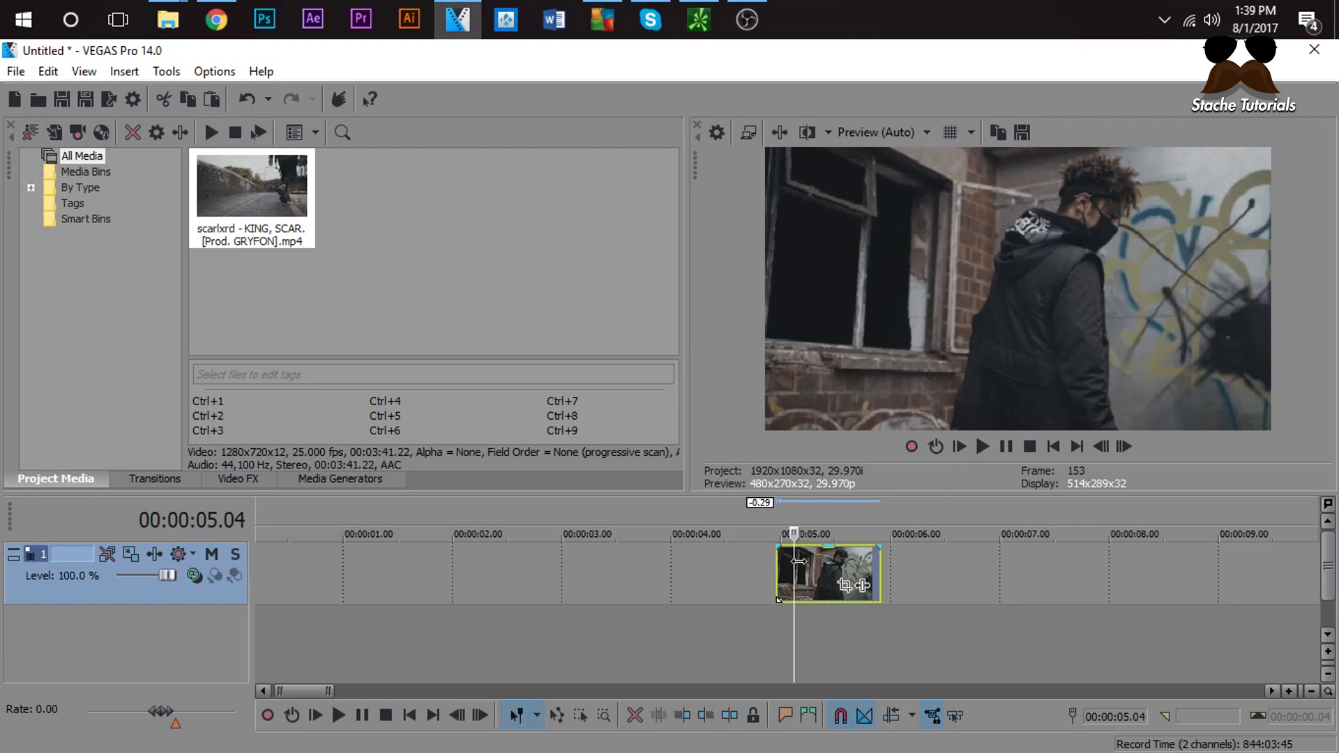
Step: Step the short clip forward a few frames in the preview
left_click(1123, 446)
Step: Step the clip forward a few frames, then play it briefly from the start
double_click(1121, 447)
left_click(1121, 446)
left_click(1121, 447)
left_click(1121, 446)
left_click(1121, 446)
left_click(1121, 447)
left_click(1121, 446)
left_click(1121, 447)
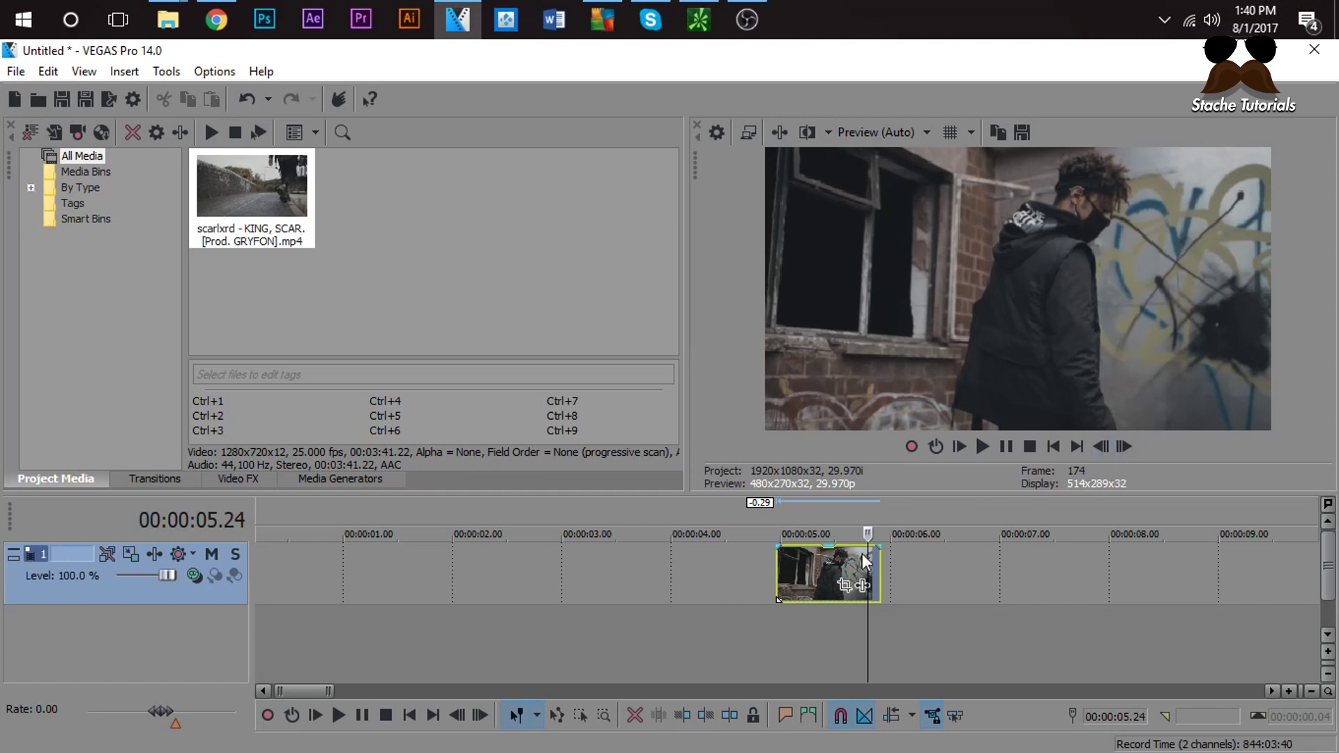
left_click(780, 564)
key("space")
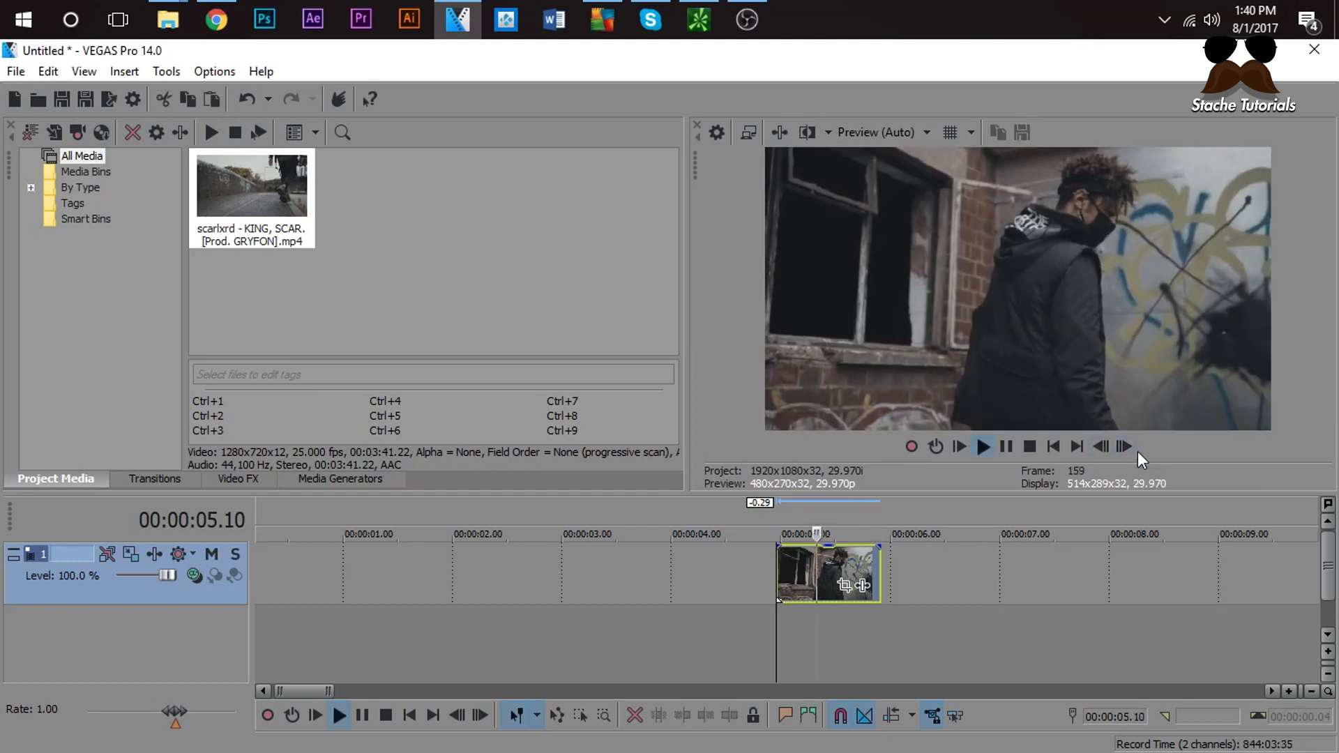
key("space")
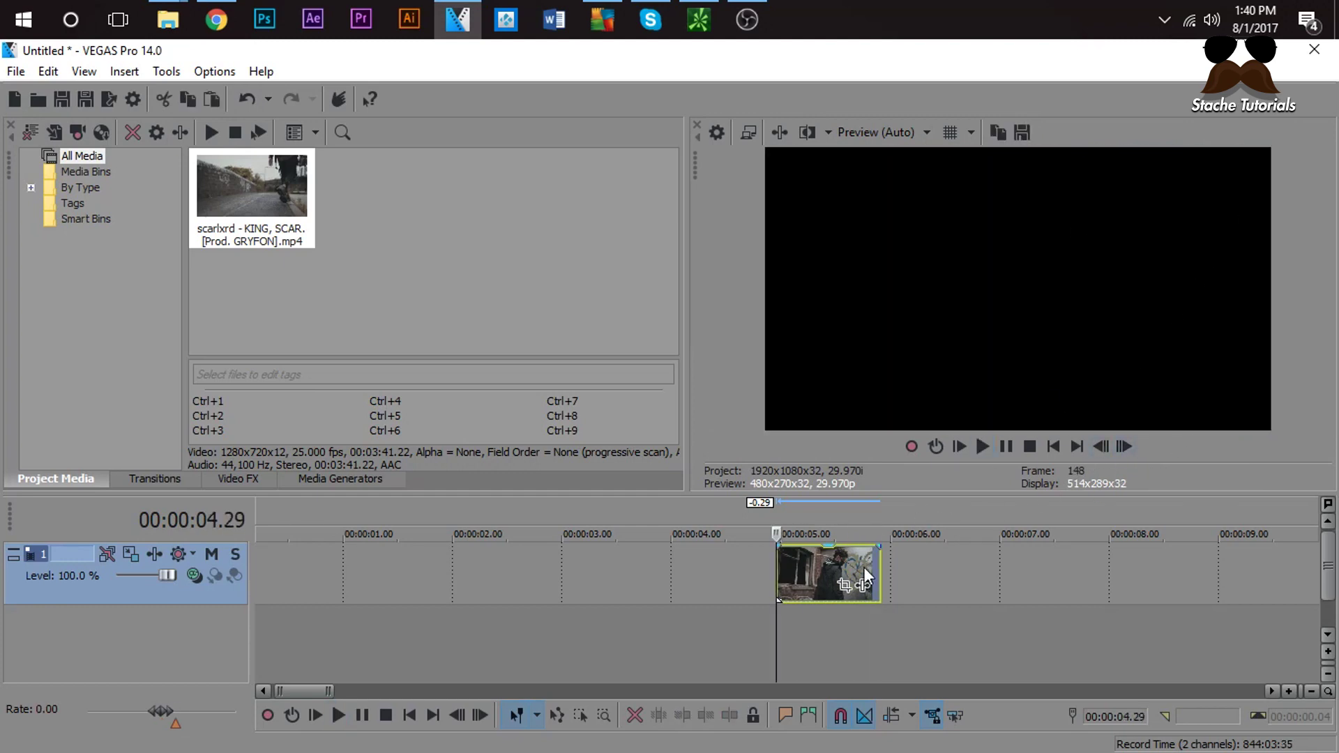
Step: Check the clip's middle, start and end frames, then open the event's Pan/Crop settings
left_click(836, 570)
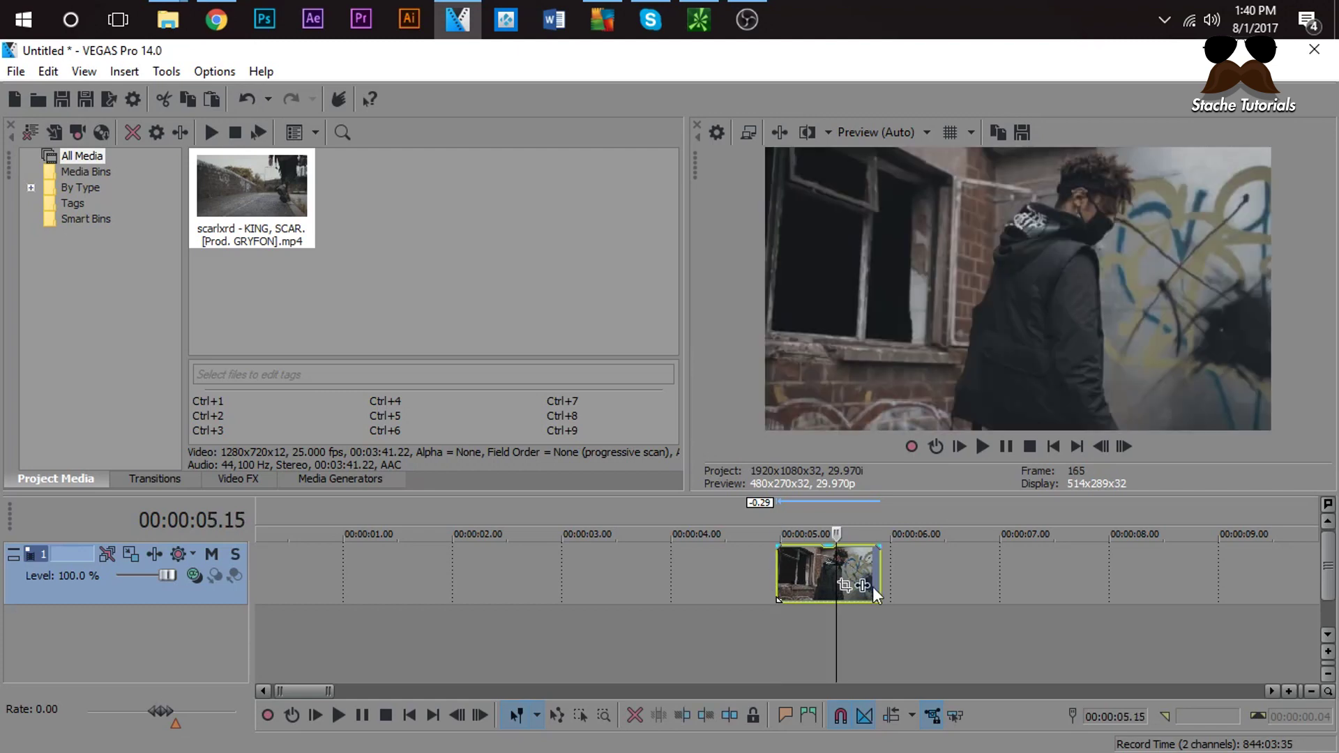
left_click(779, 568)
left_click(882, 569)
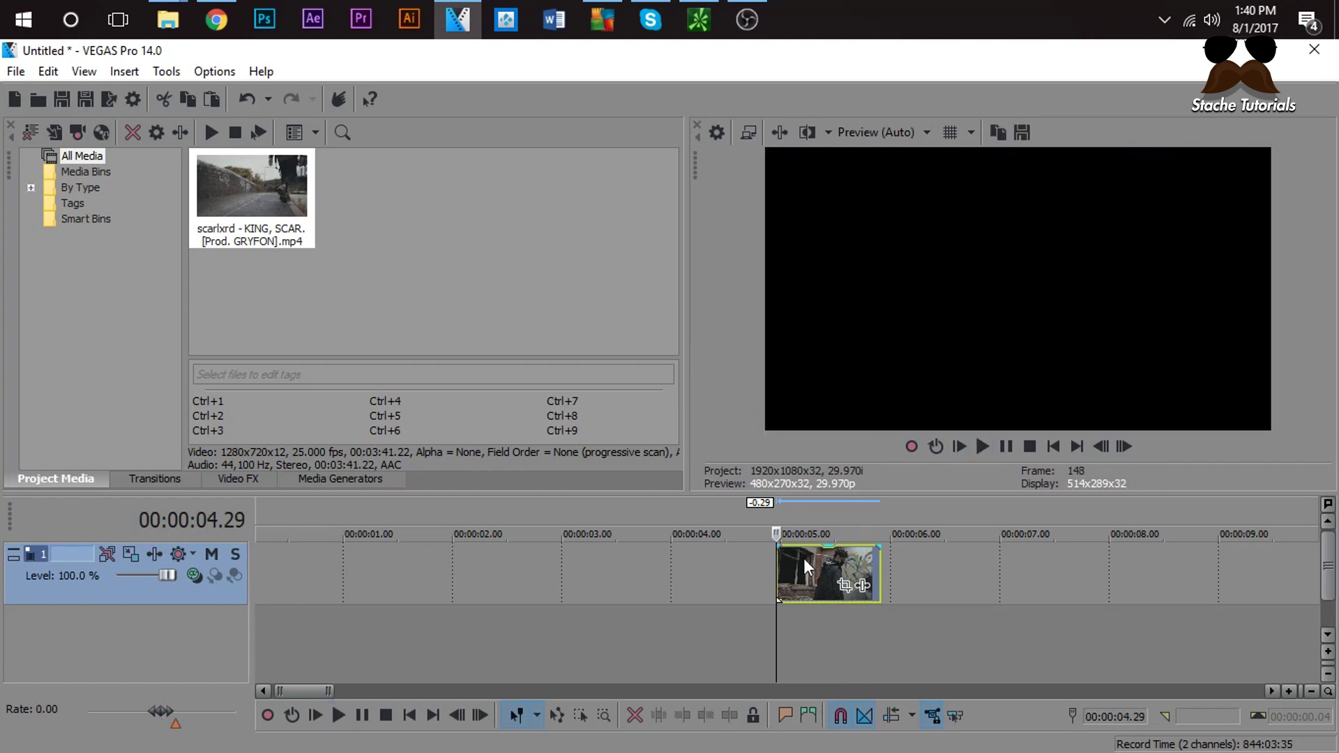
left_click(846, 586)
Step: Enable Mask, zoom into the workspace and pick the Anchor Creation pen tool
left_click(52, 692)
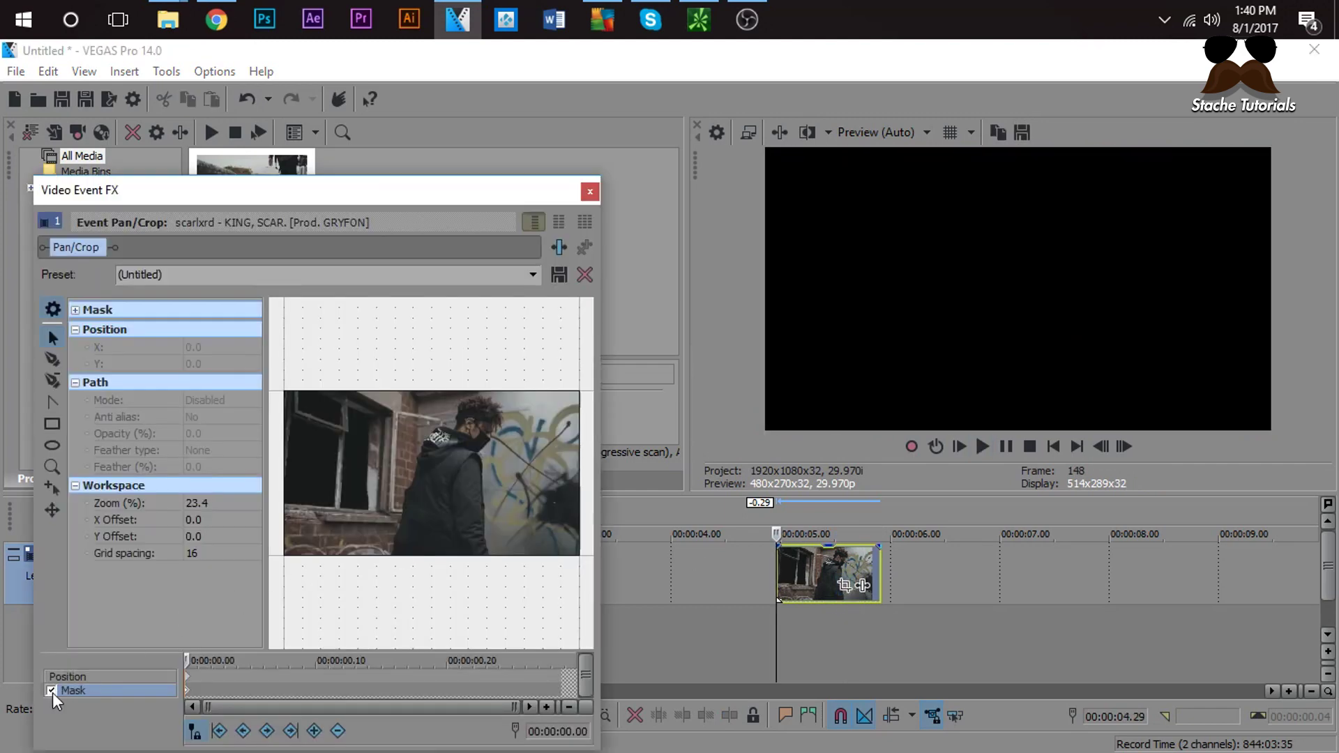
scroll(329, 588, "up", 3)
scroll(203, 687, "up", 2)
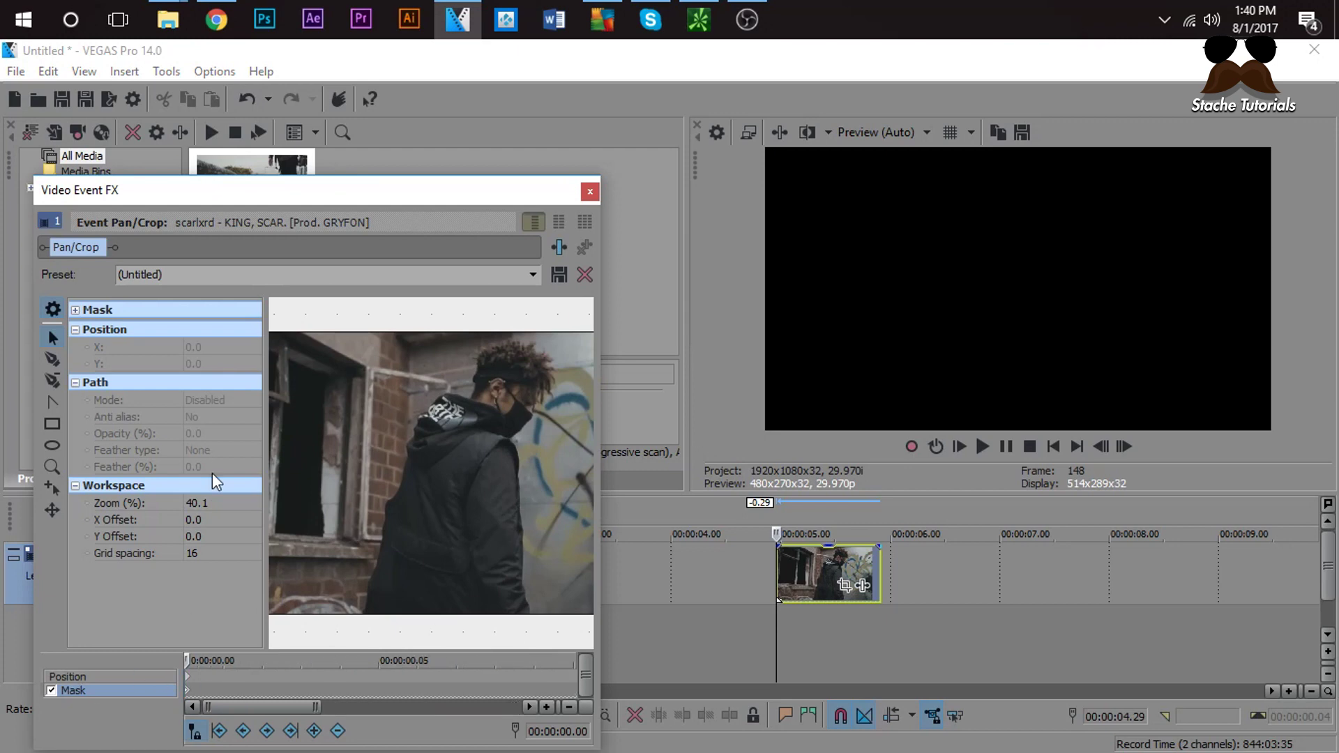
left_click(52, 360)
Step: Place mask points from the bottom of the man's back up over the hood and head
left_click(363, 613)
left_click(371, 577)
left_click(378, 552)
left_click(383, 538)
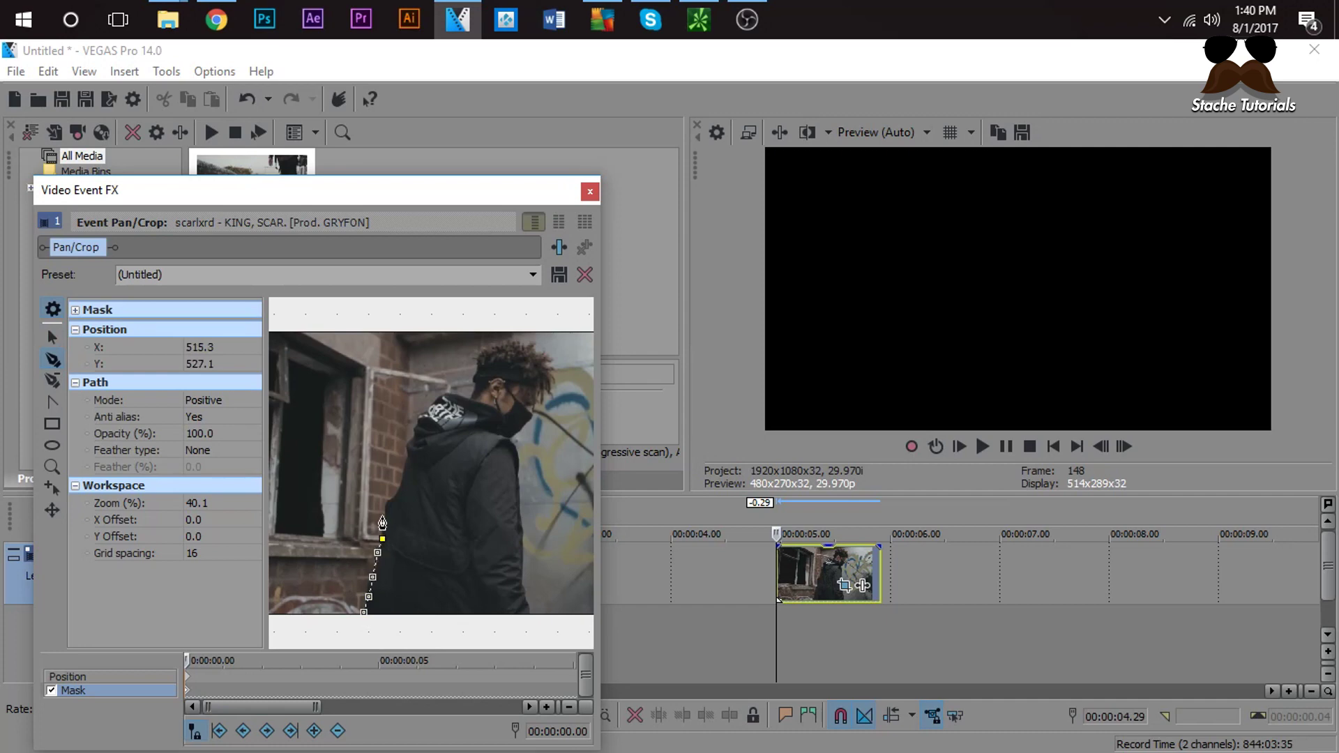
left_click(390, 501)
left_click(400, 494)
left_click(408, 466)
left_click(404, 444)
left_click(415, 436)
left_click(415, 425)
left_click(418, 417)
left_click(430, 407)
left_click(438, 398)
left_click(451, 395)
left_click(466, 401)
left_click(478, 385)
left_click(476, 376)
left_click(477, 364)
left_click(480, 354)
Step: Continue points across the hair, down the face and jacket edge, and close the path
left_click(492, 347)
left_click(514, 345)
left_click(531, 347)
left_click(542, 353)
left_click(546, 365)
left_click(551, 381)
left_click(550, 394)
left_click(538, 397)
left_click(535, 406)
left_click(529, 418)
left_click(522, 435)
left_click(512, 440)
left_click(517, 450)
left_click(519, 472)
left_click(520, 499)
left_click(522, 542)
left_click(521, 582)
left_click(528, 608)
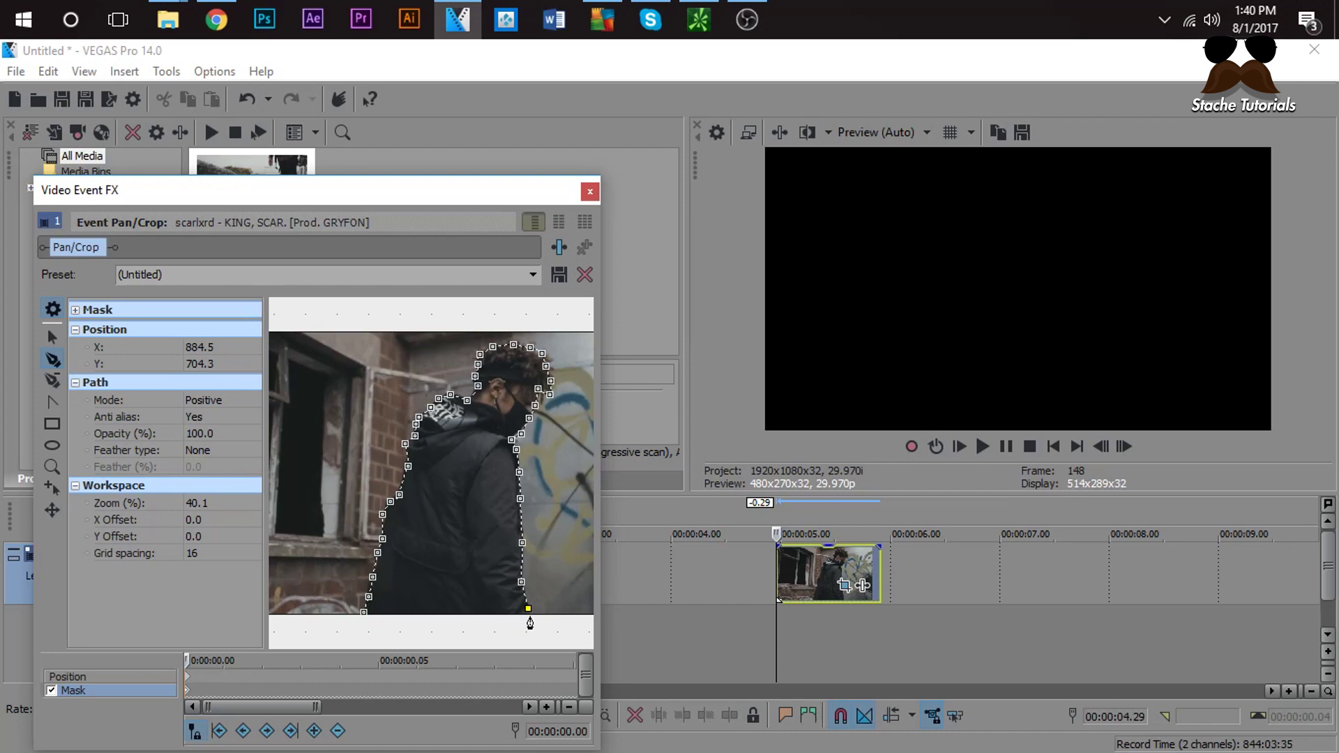
left_click(531, 617)
left_click(364, 612)
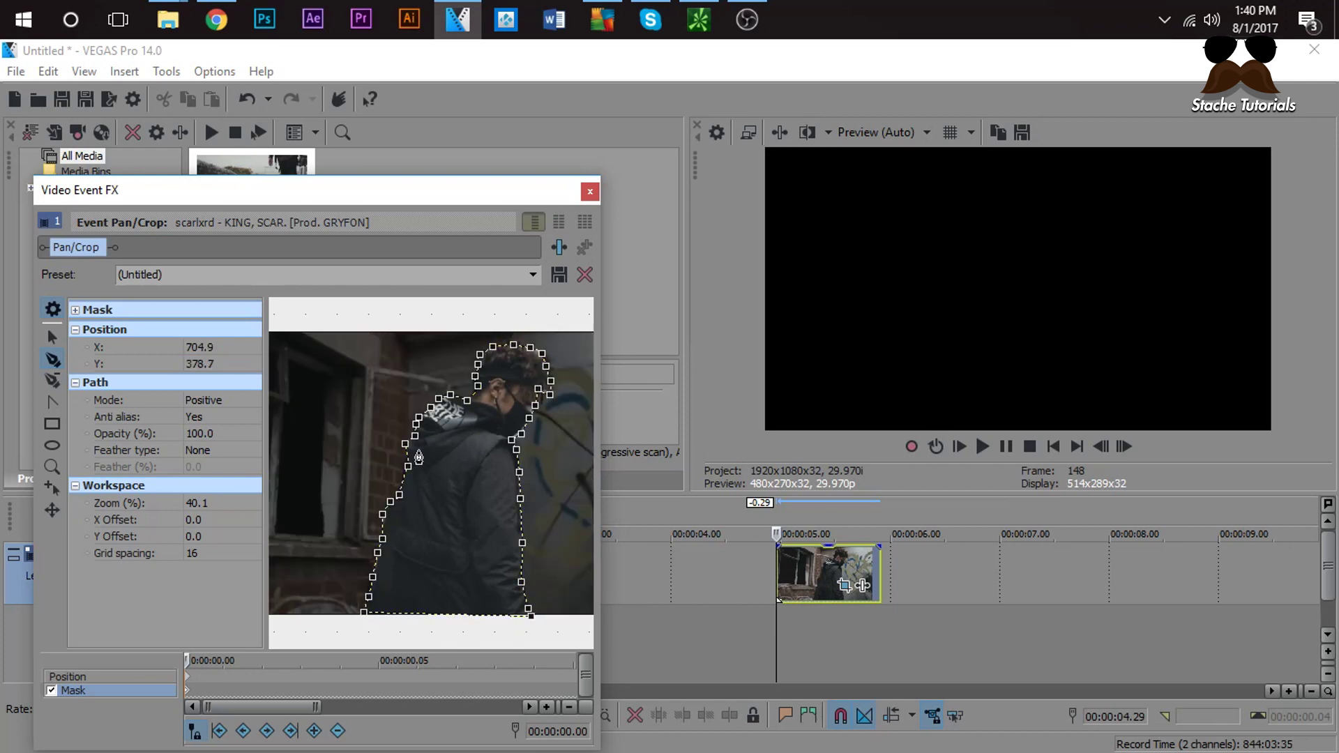
scroll(458, 565, "up", 1)
Step: Try an inward feather on the mask edge, raising it to 4.0 percent
left_click(798, 577)
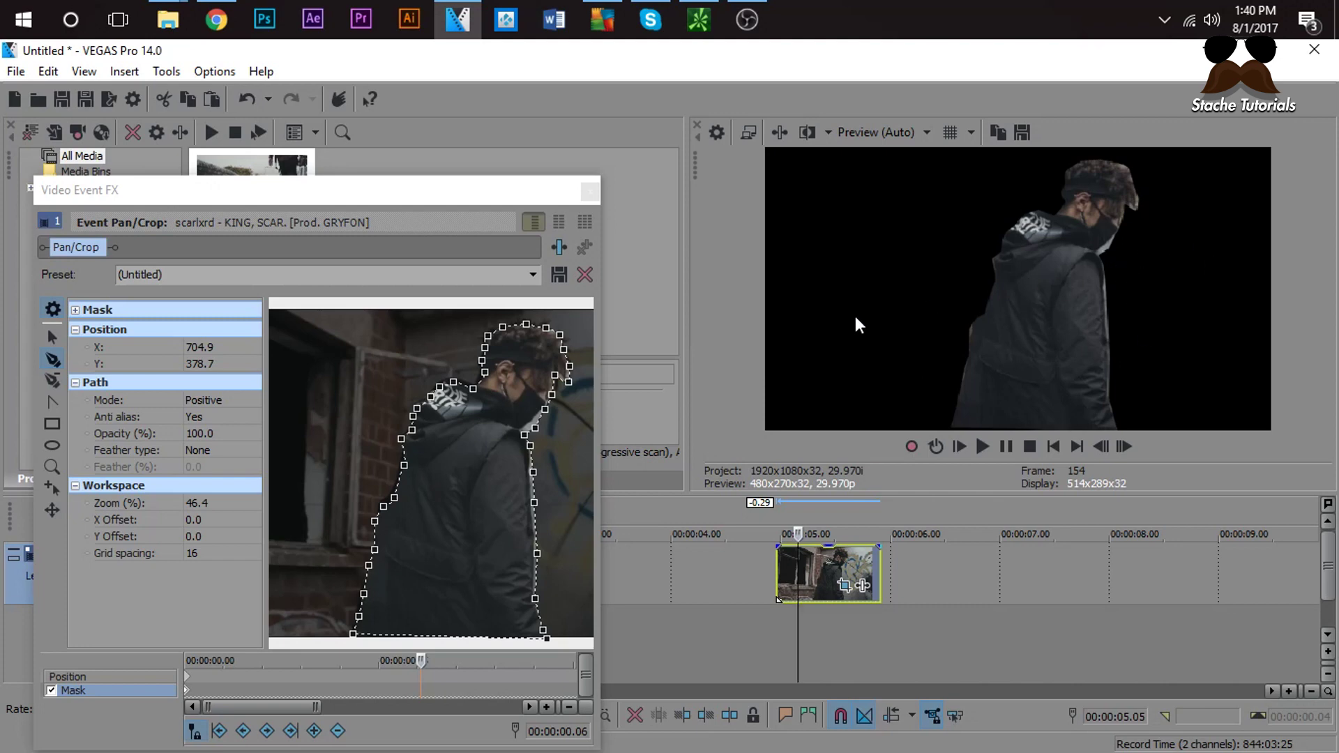
left_click(231, 452)
left_click(250, 449)
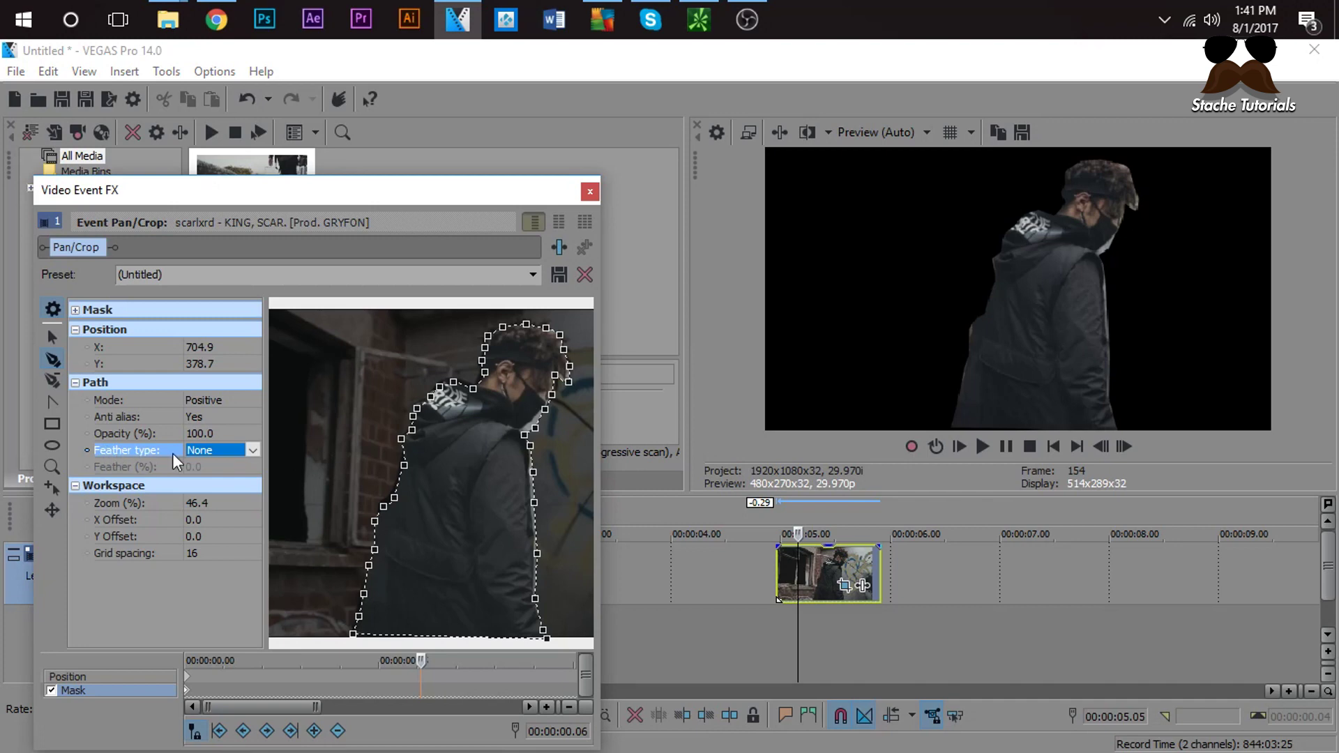
left_click(253, 451)
left_click(222, 466)
left_click(239, 464)
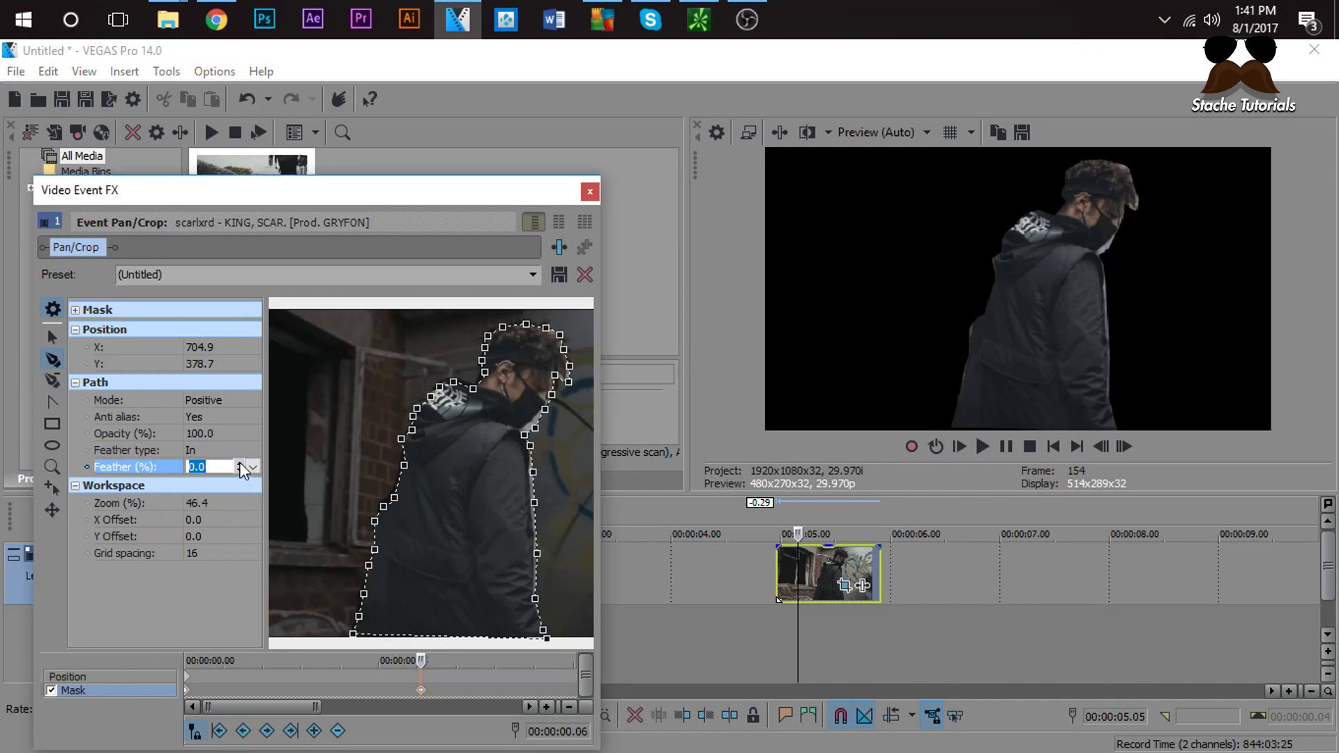
left_click(239, 464)
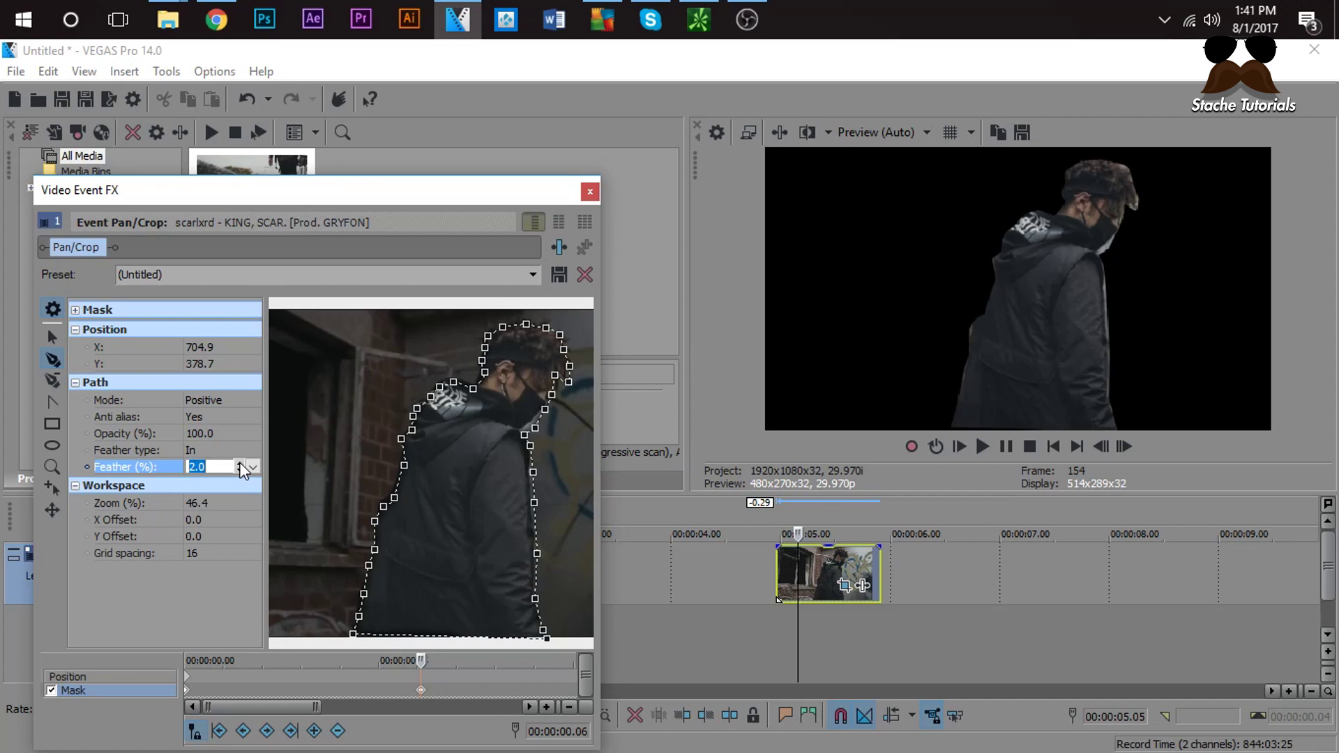
double_click(239, 464)
Step: Set the mask feather type to Both with a Feather of 0.6 percent
left_click(213, 450)
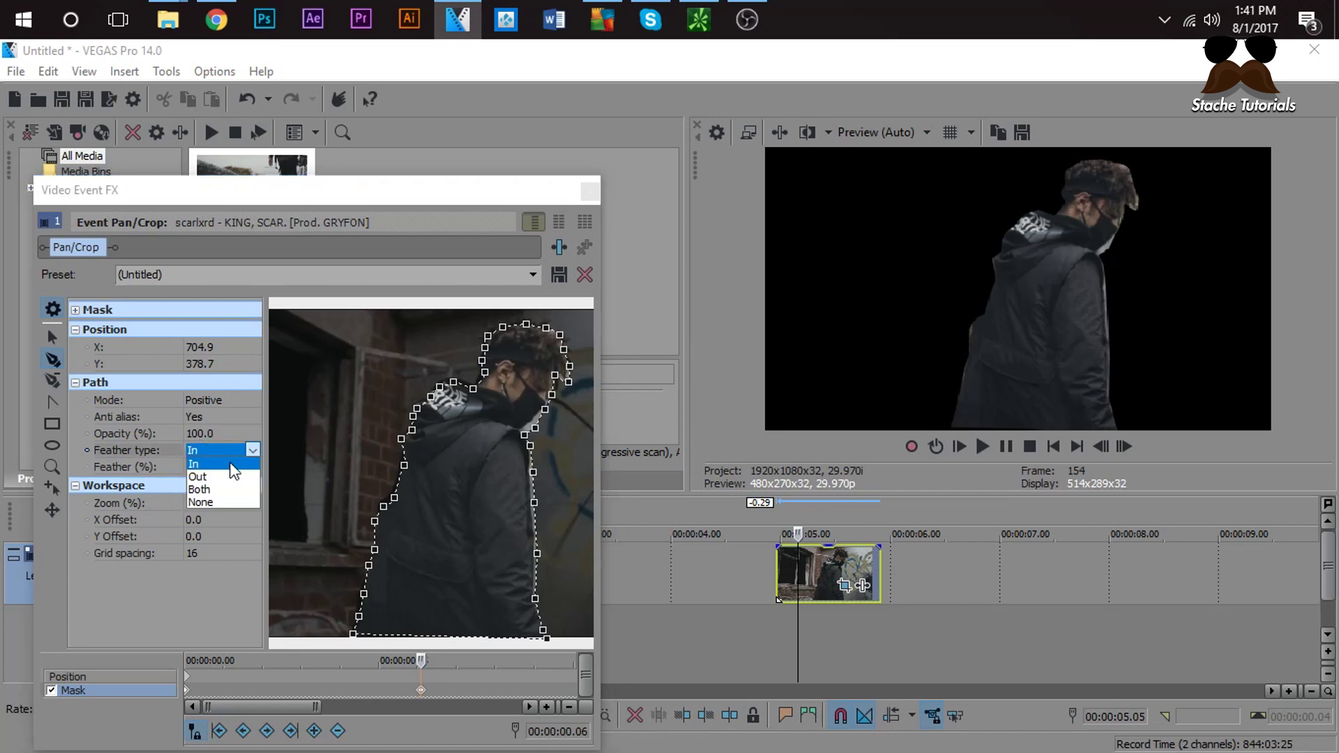
left_click(222, 488)
left_click(225, 467)
left_click(224, 468)
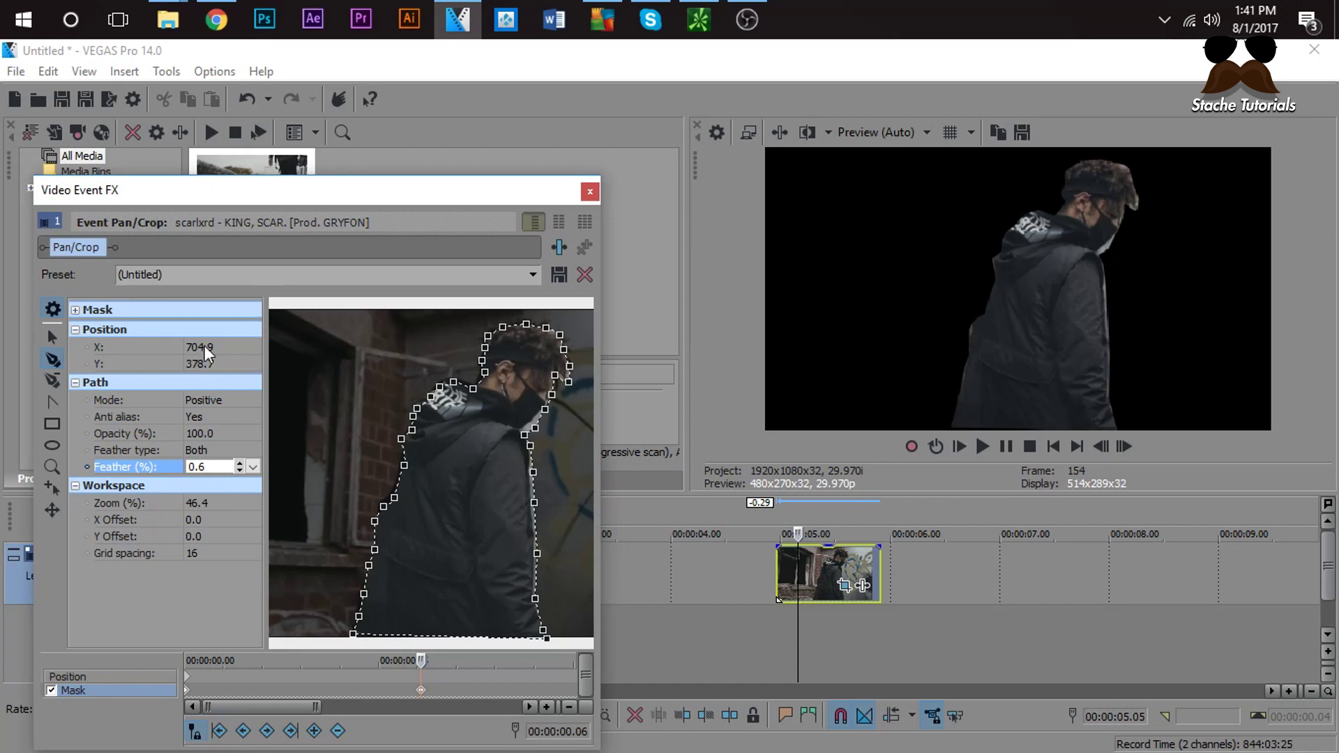
key("Return")
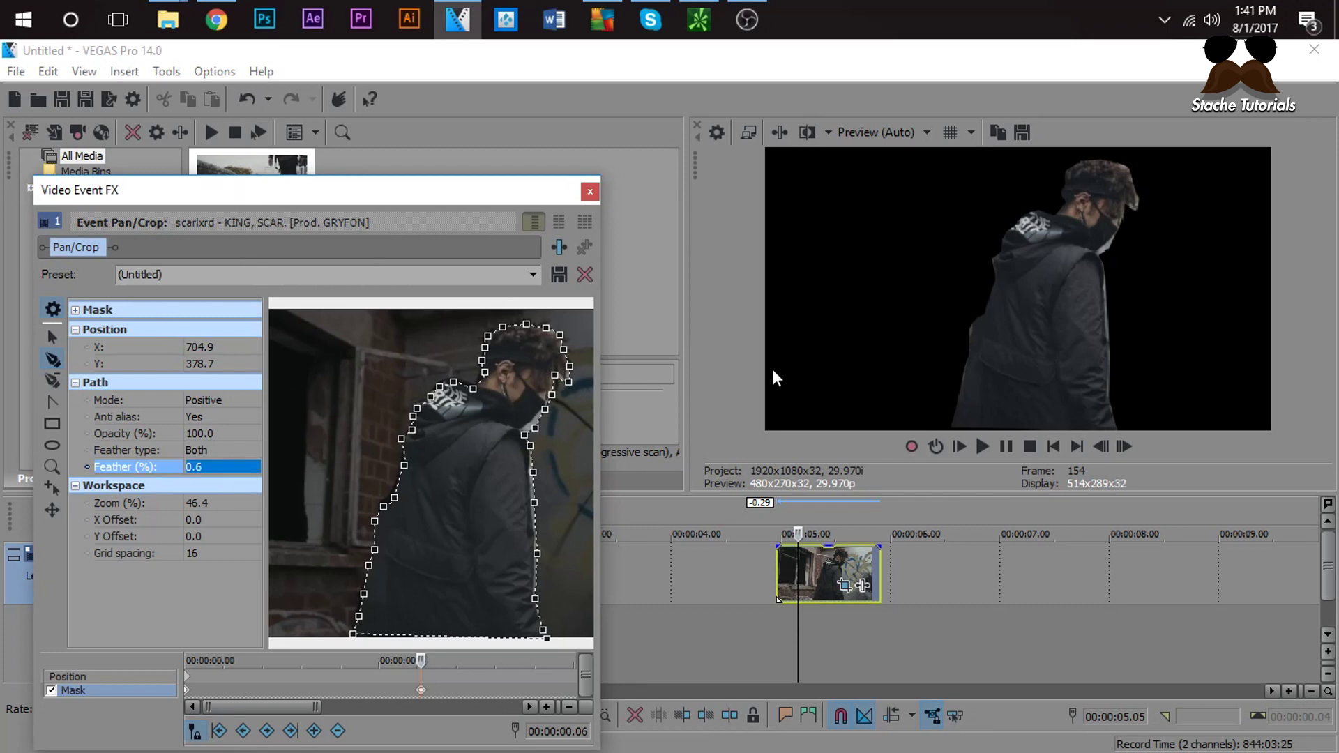
Step: Step through the clip to check the feather, then apply it to the starting mask keyframe
left_click(833, 557)
left_click(853, 559)
left_click(860, 562)
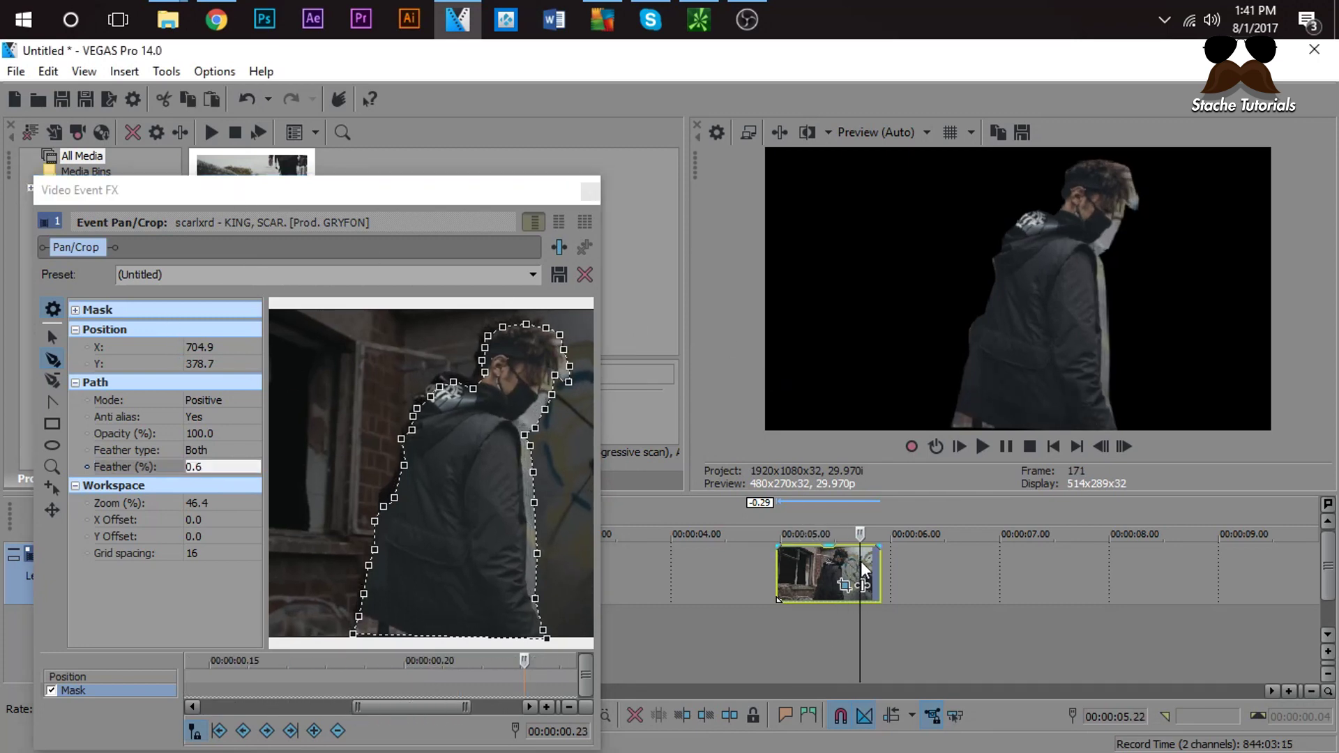
left_click(780, 566)
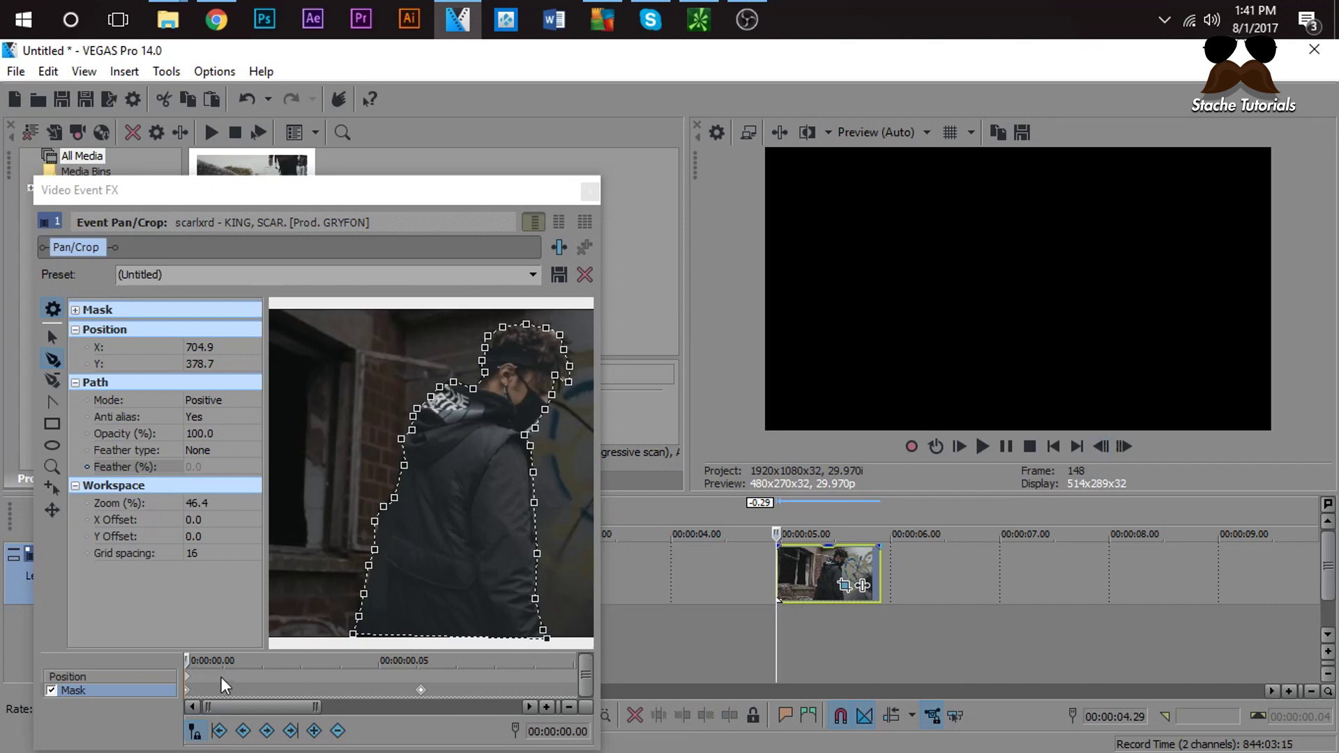
left_click(187, 692)
left_click(189, 691)
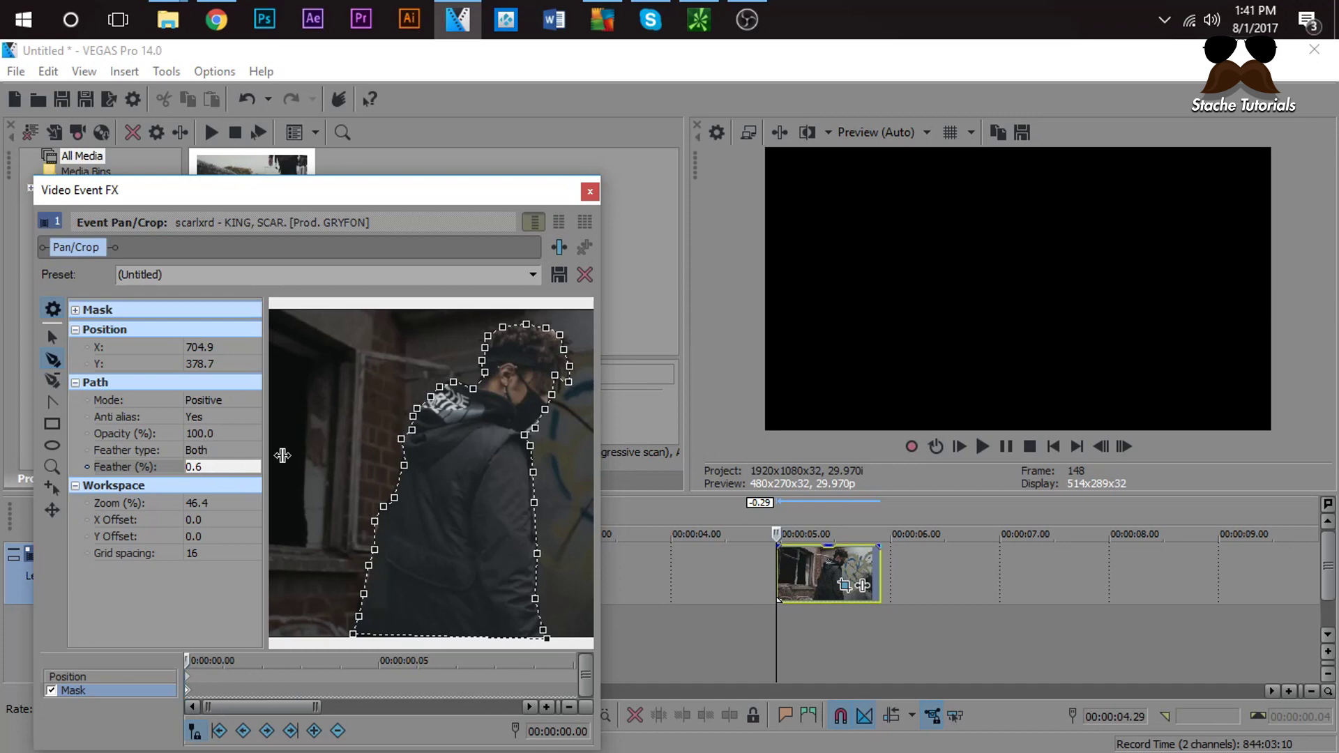
Step: Step forward nine frames to check the masked man against black
left_click(1125, 446)
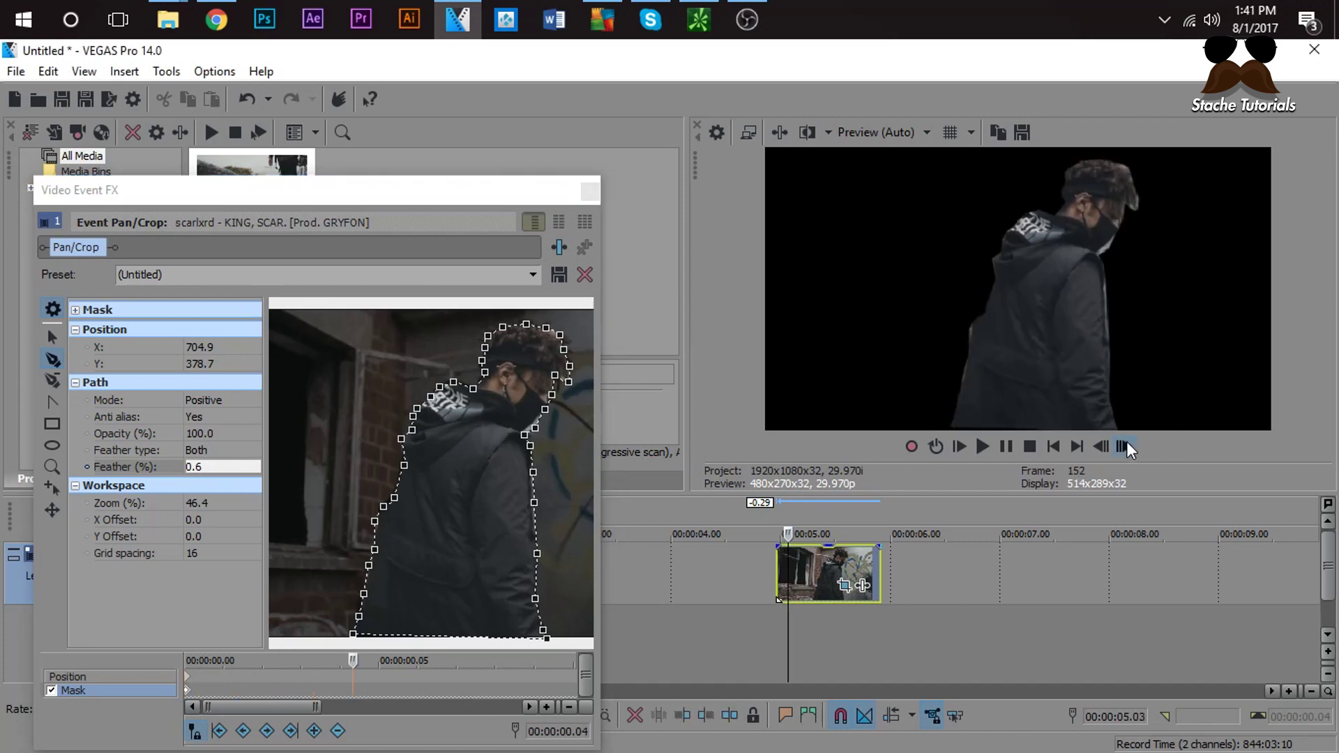
left_click(1125, 446)
left_click(1125, 446)
left_click(1125, 447)
left_click(1125, 447)
left_click(1124, 446)
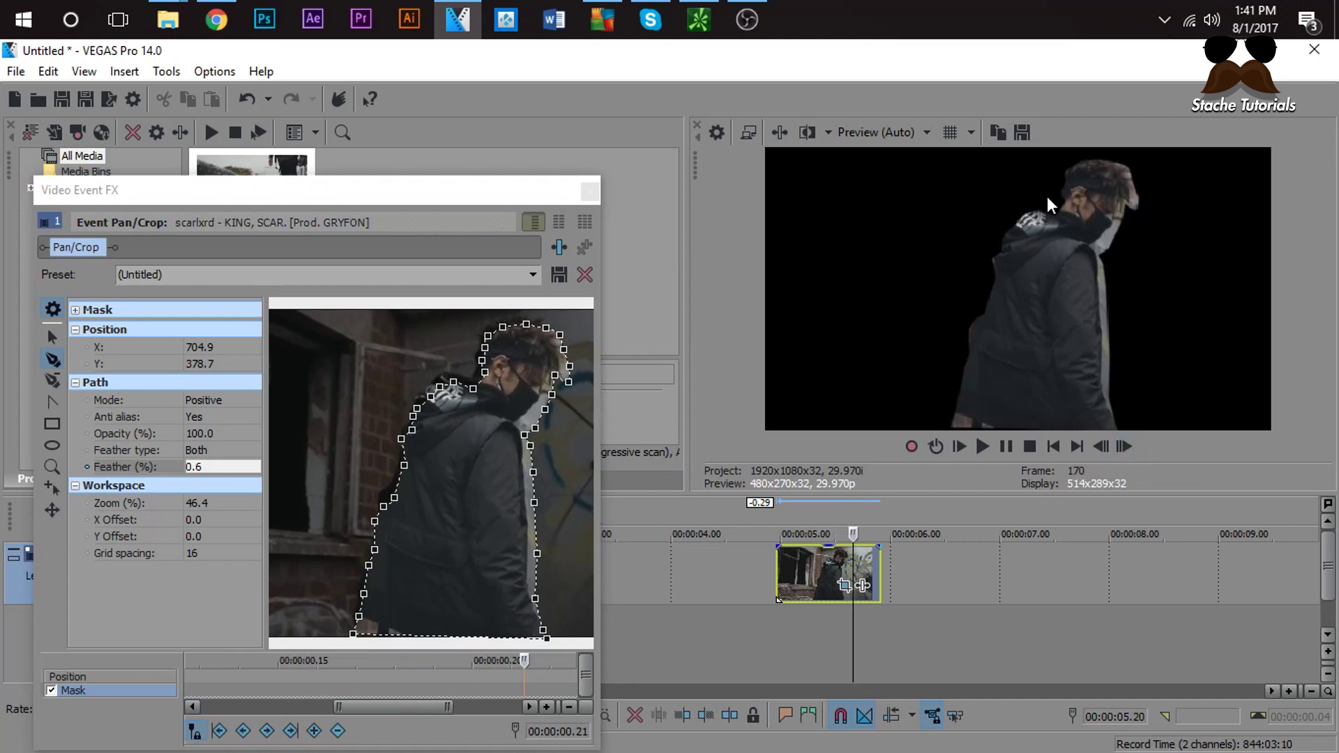
left_click(1133, 446)
left_click(1133, 446)
left_click(1133, 446)
left_click(1133, 445)
left_click(1133, 446)
left_click(1133, 446)
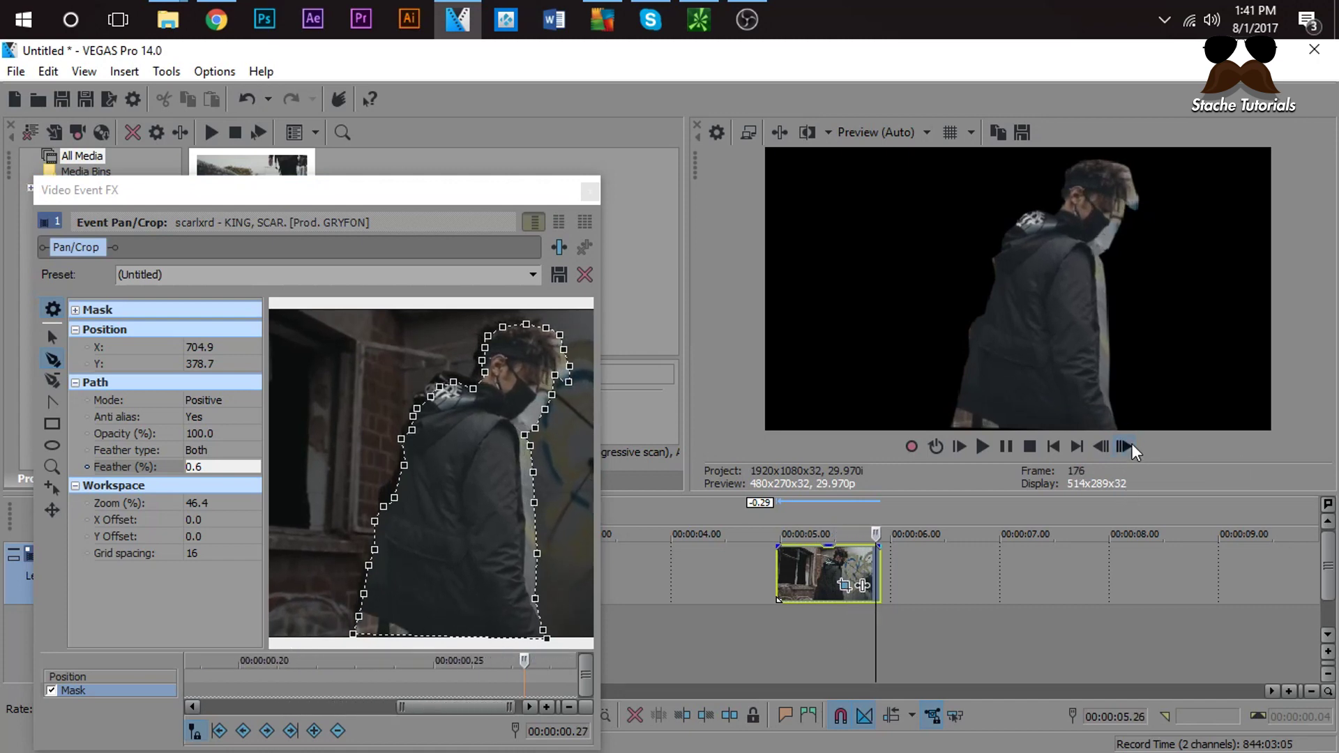
Step: Return to the clip start and step forward again through the masked frames
left_click(775, 577)
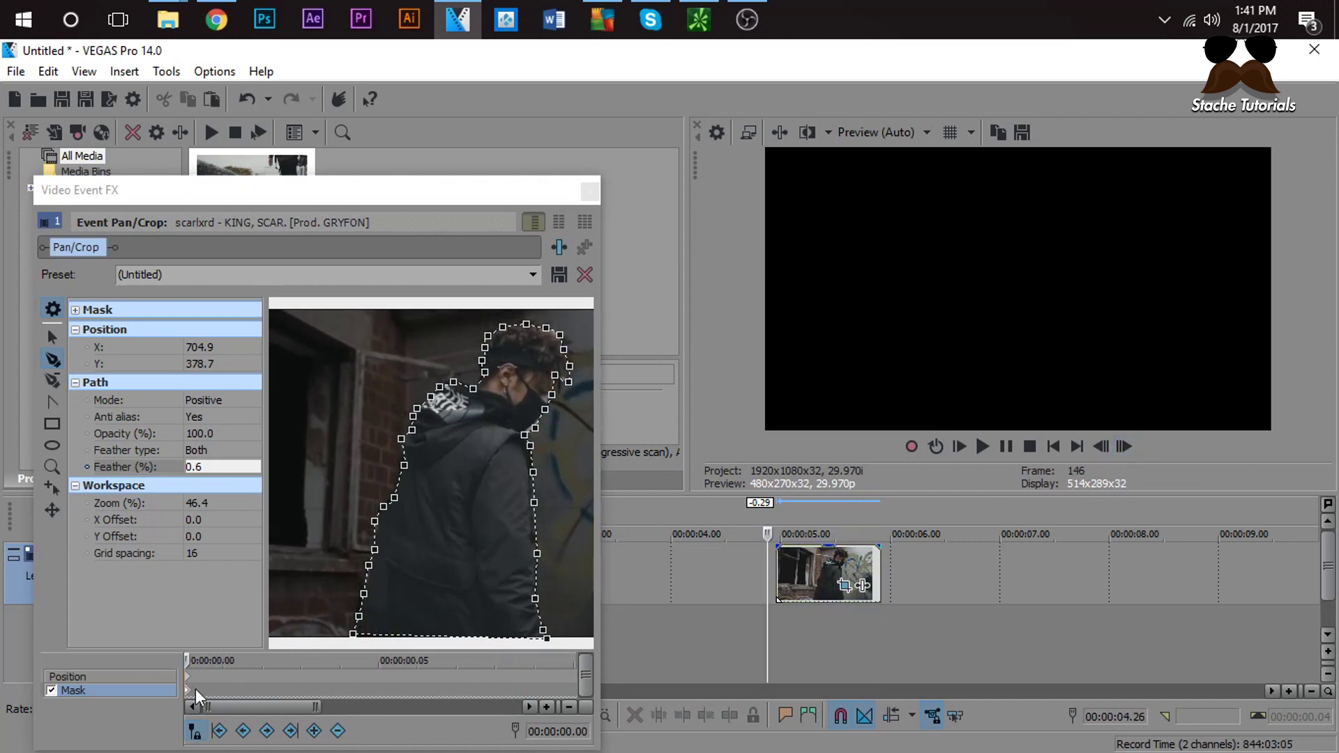
left_click(272, 645)
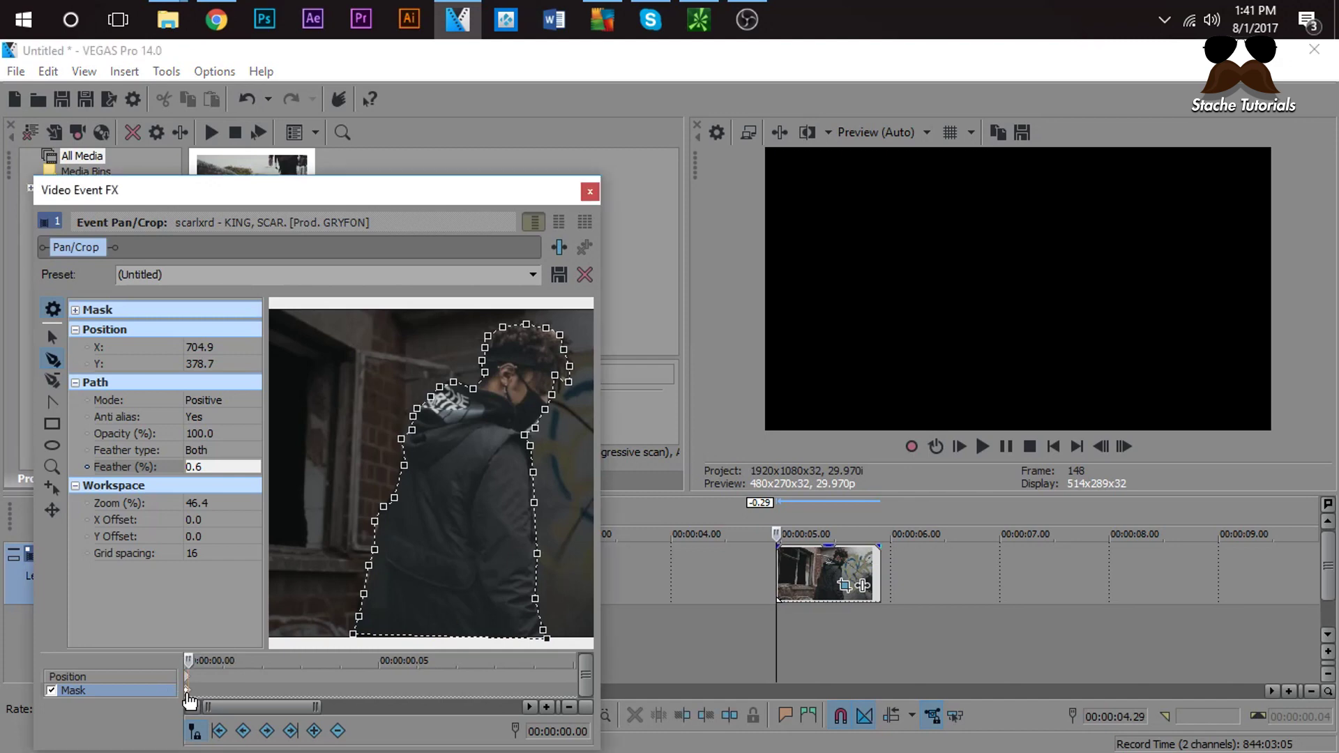
left_click(1136, 446)
left_click(1136, 446)
left_click(1136, 446)
left_click(1136, 446)
left_click(1135, 446)
left_click(1134, 447)
left_click(1134, 447)
left_click(1134, 446)
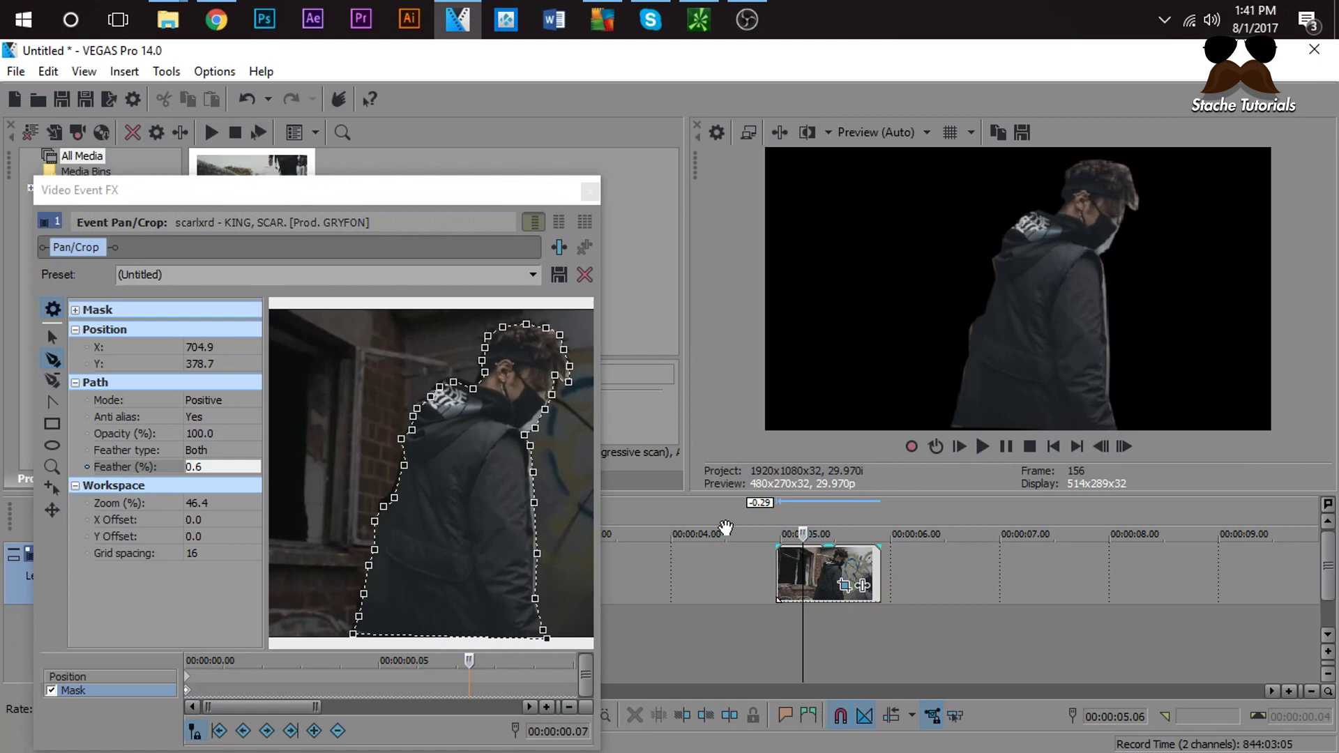
left_click(52, 338)
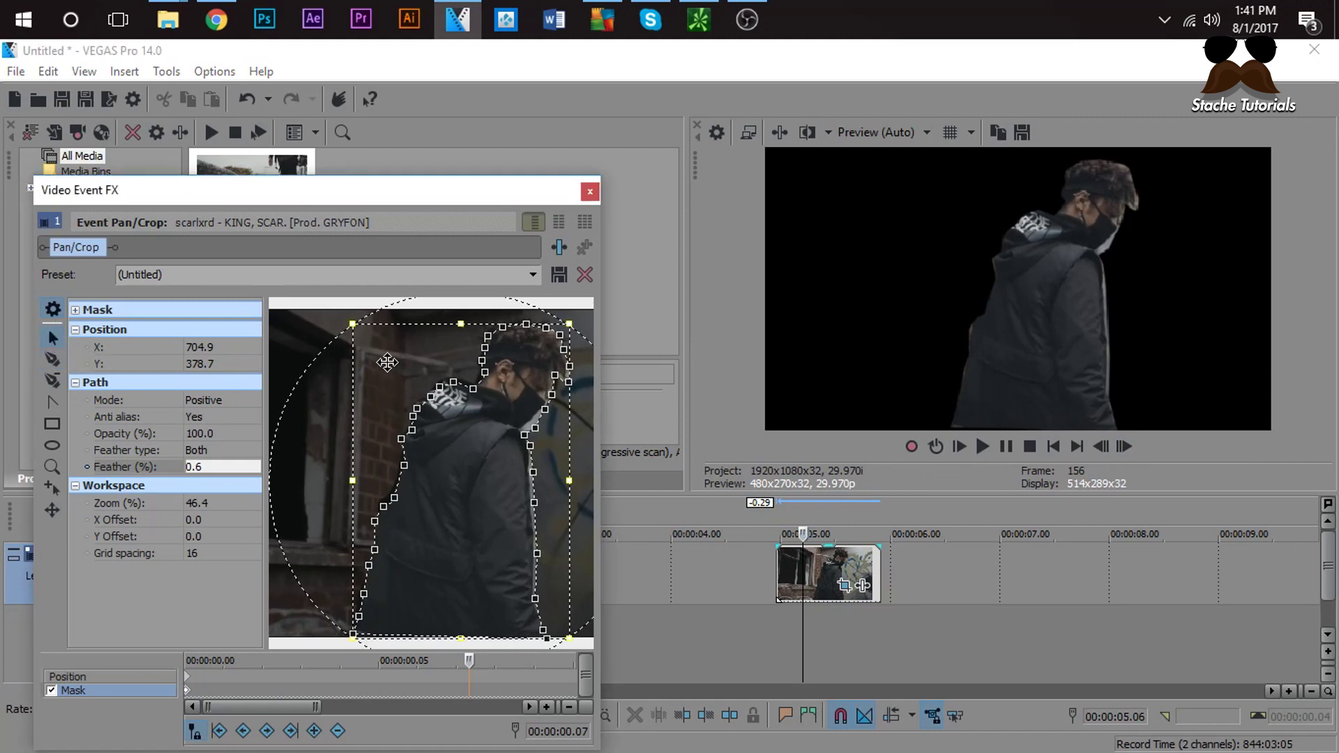
Step: Nudge the whole mask left, up and right with the arrow keys to realign it
key("Tab")
key("Left")
key("Left")
key("Left")
key("Left")
key("Up")
key("Up")
key("Left")
key("Left")
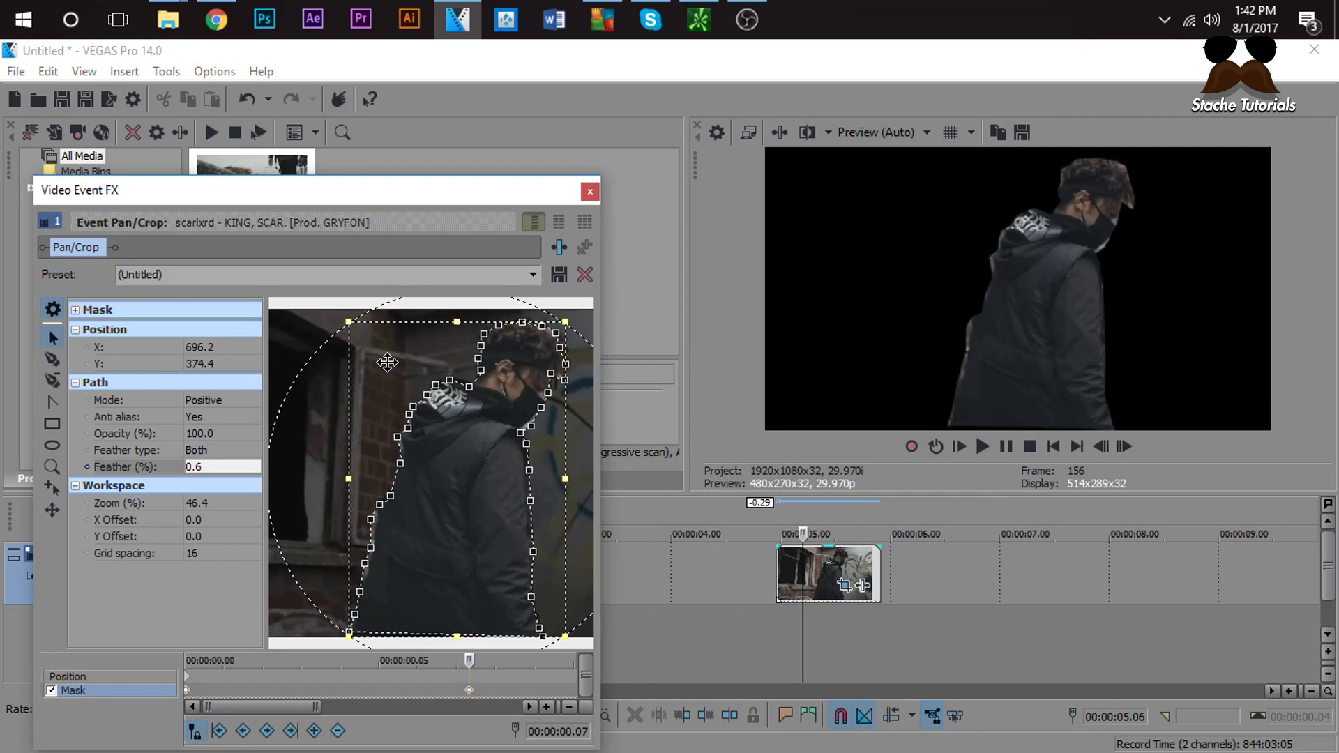
key("Right")
key("Right")
key("Up")
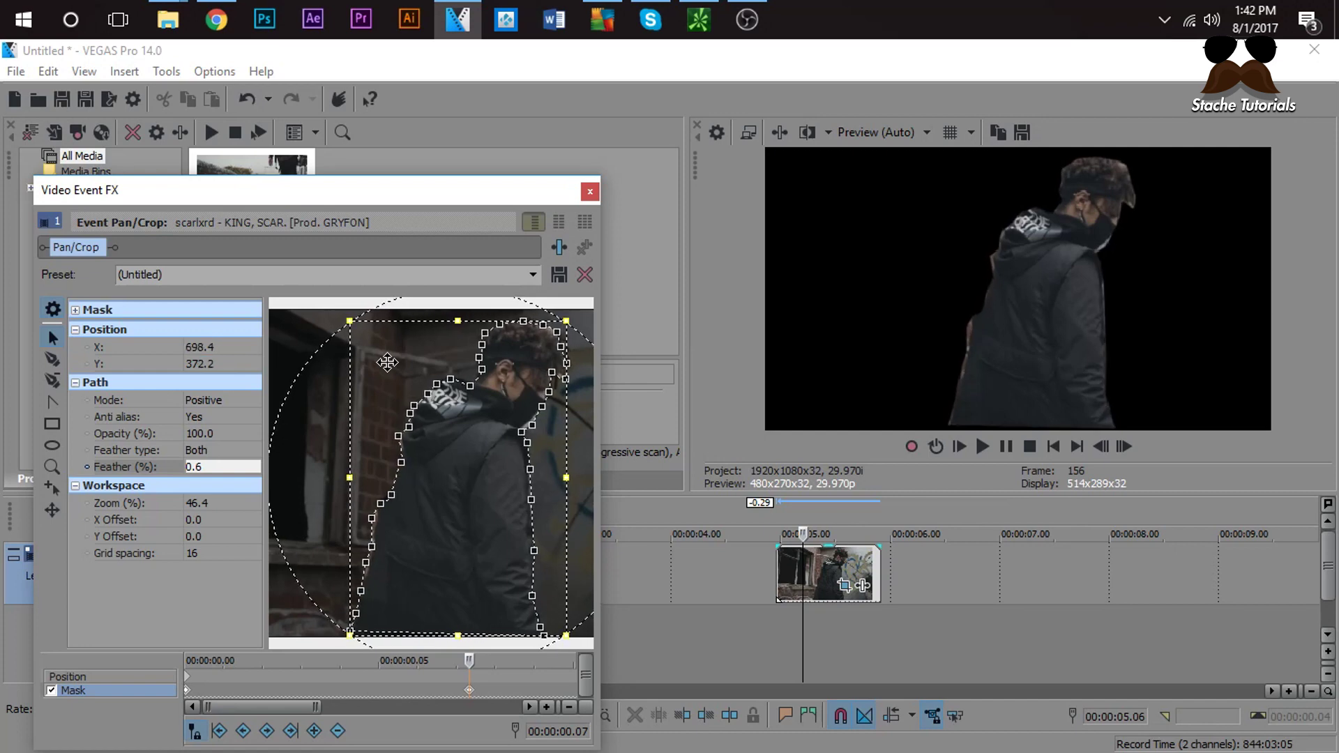
key("Right")
scroll(390, 416, "up", 5)
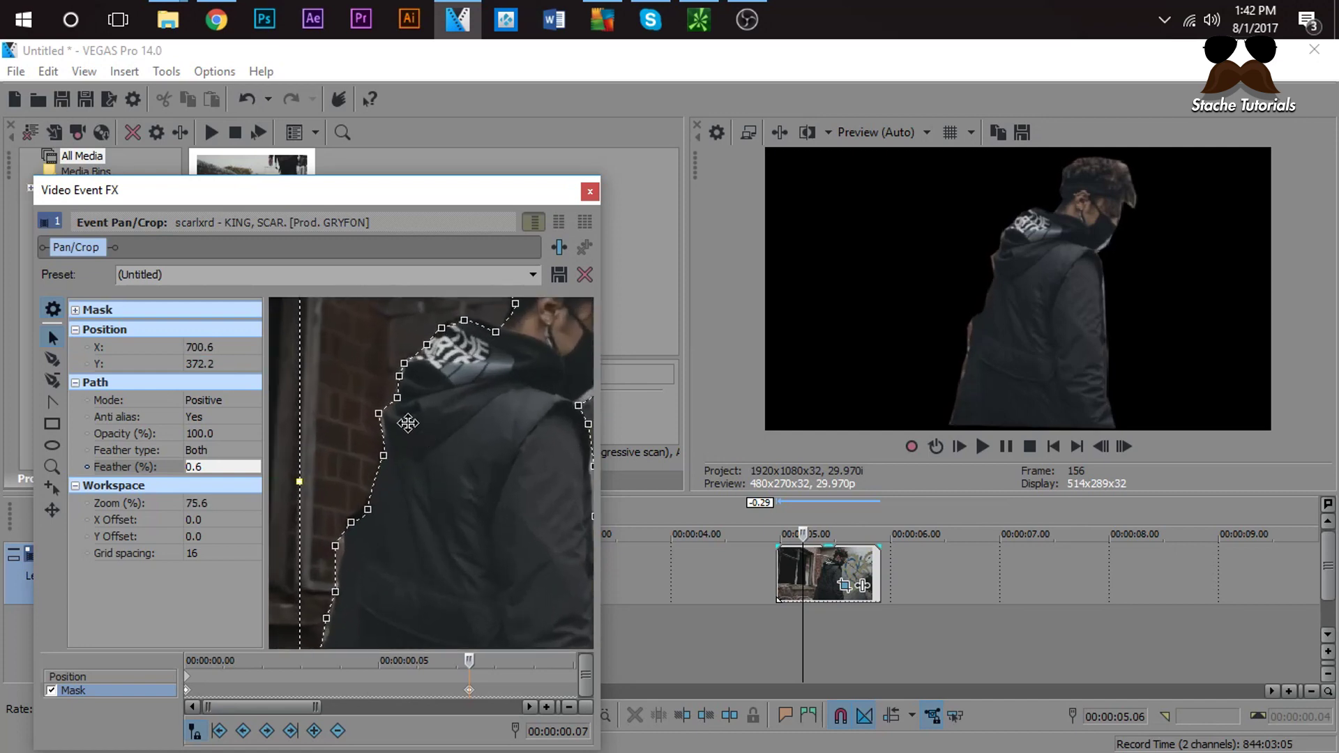
Step: Select a point on the jacket's left edge and try bending it, undoing the change
left_click(50, 403)
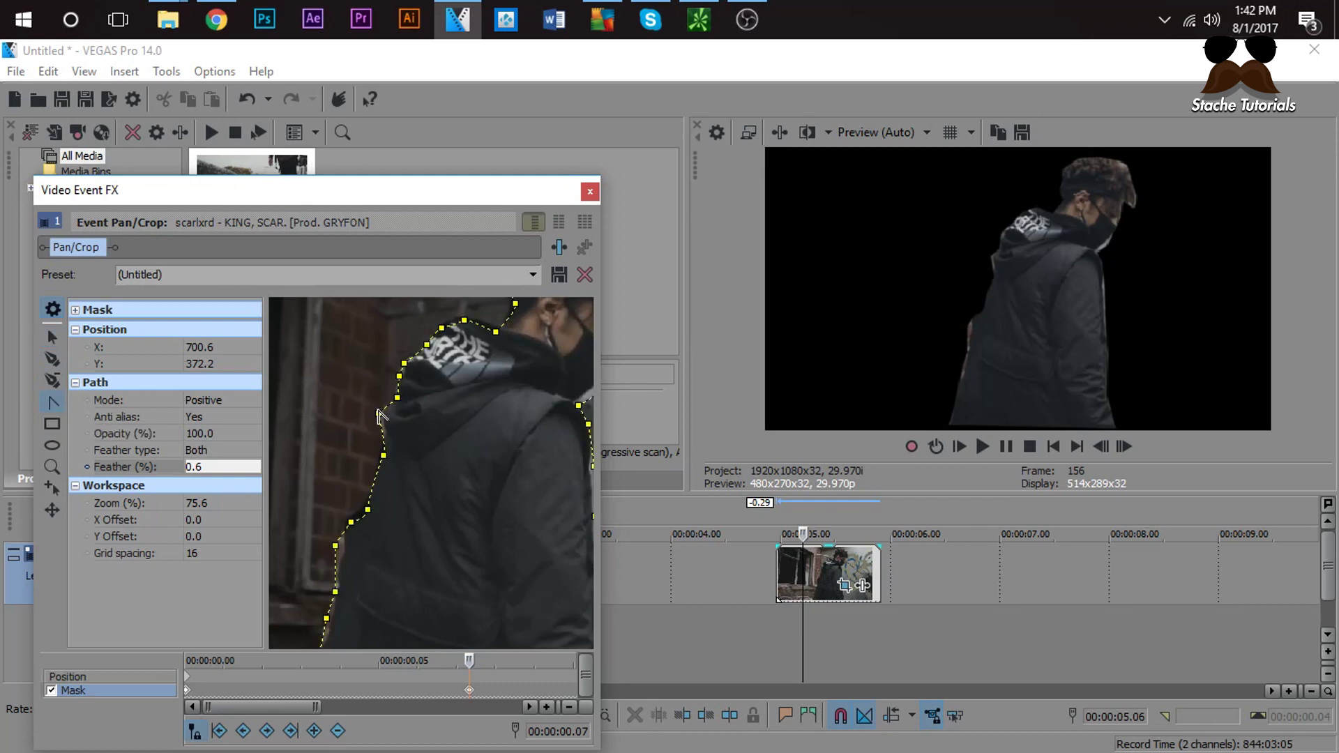
scroll(381, 422, "down", 1)
left_click(409, 418)
scroll(407, 419, "up", 2)
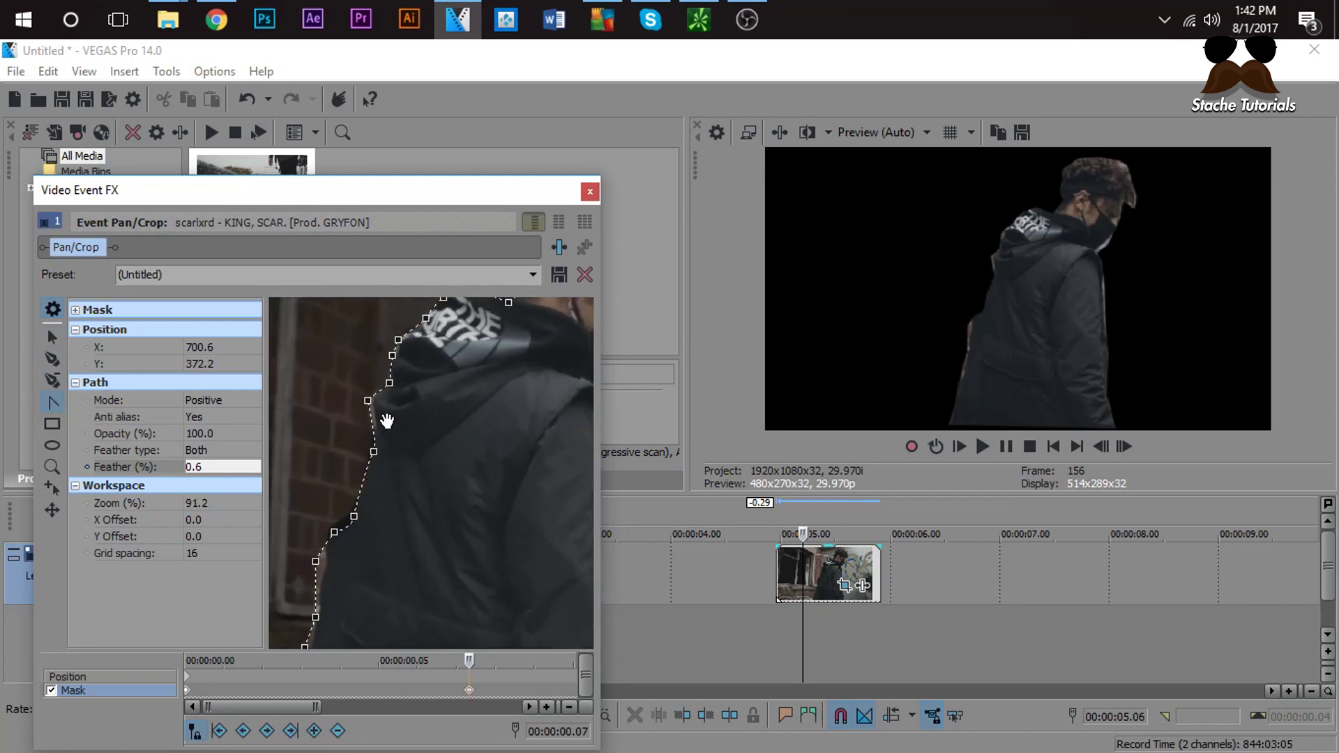
scroll(360, 540, "down", 1)
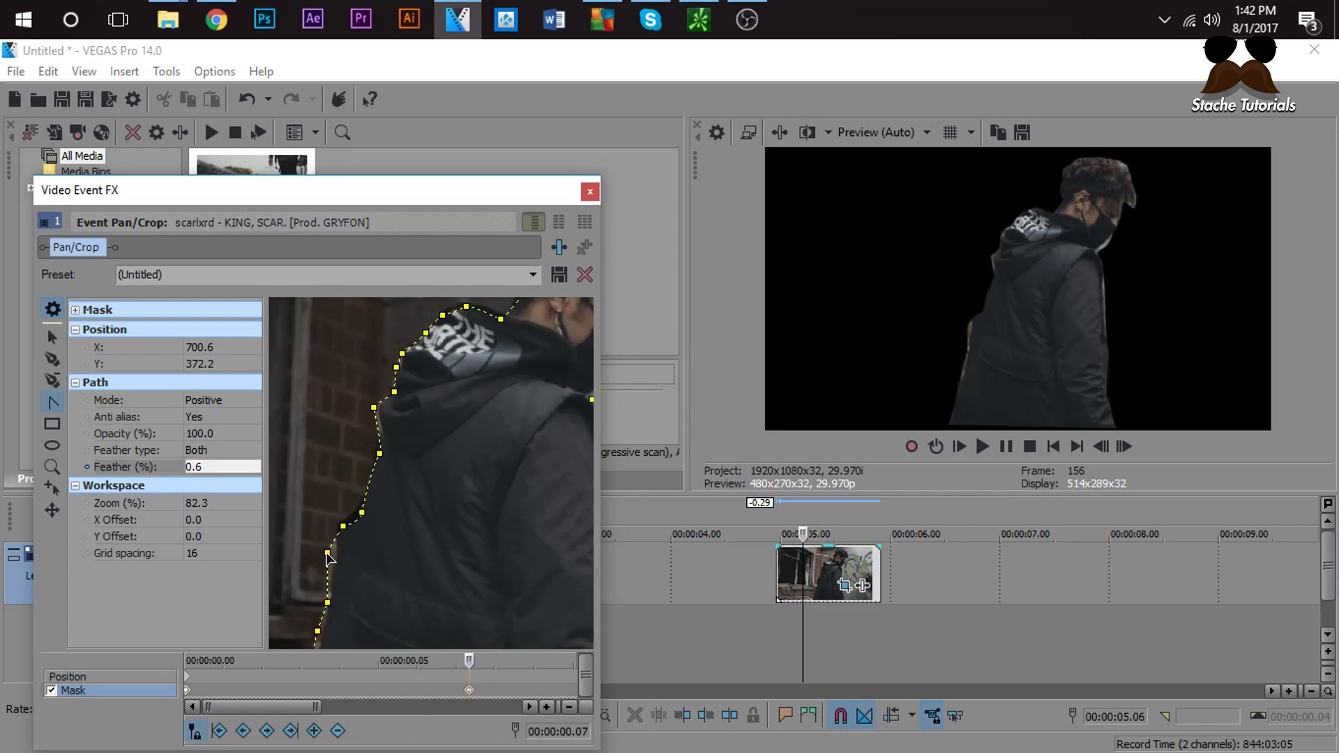
left_click(333, 559)
left_click(328, 554)
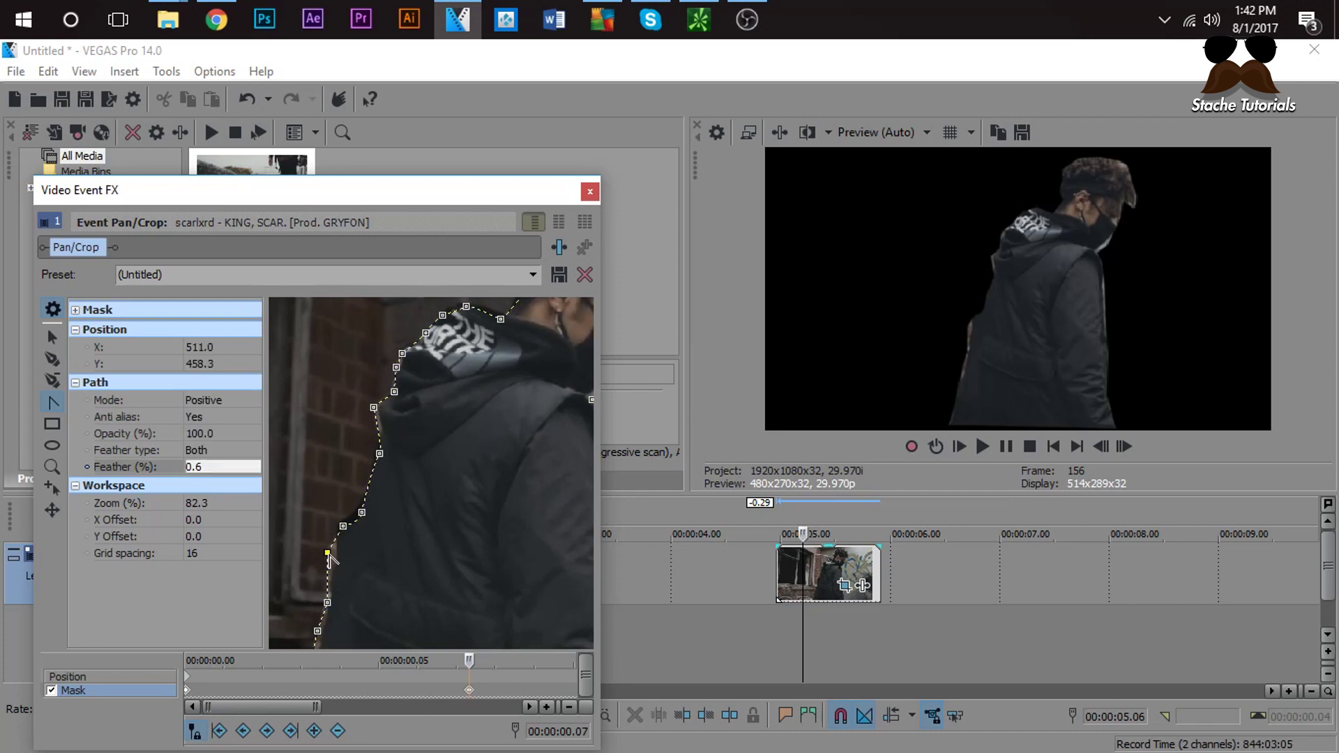
left_click_drag(327, 554, 332, 554)
key("ctrl+z")
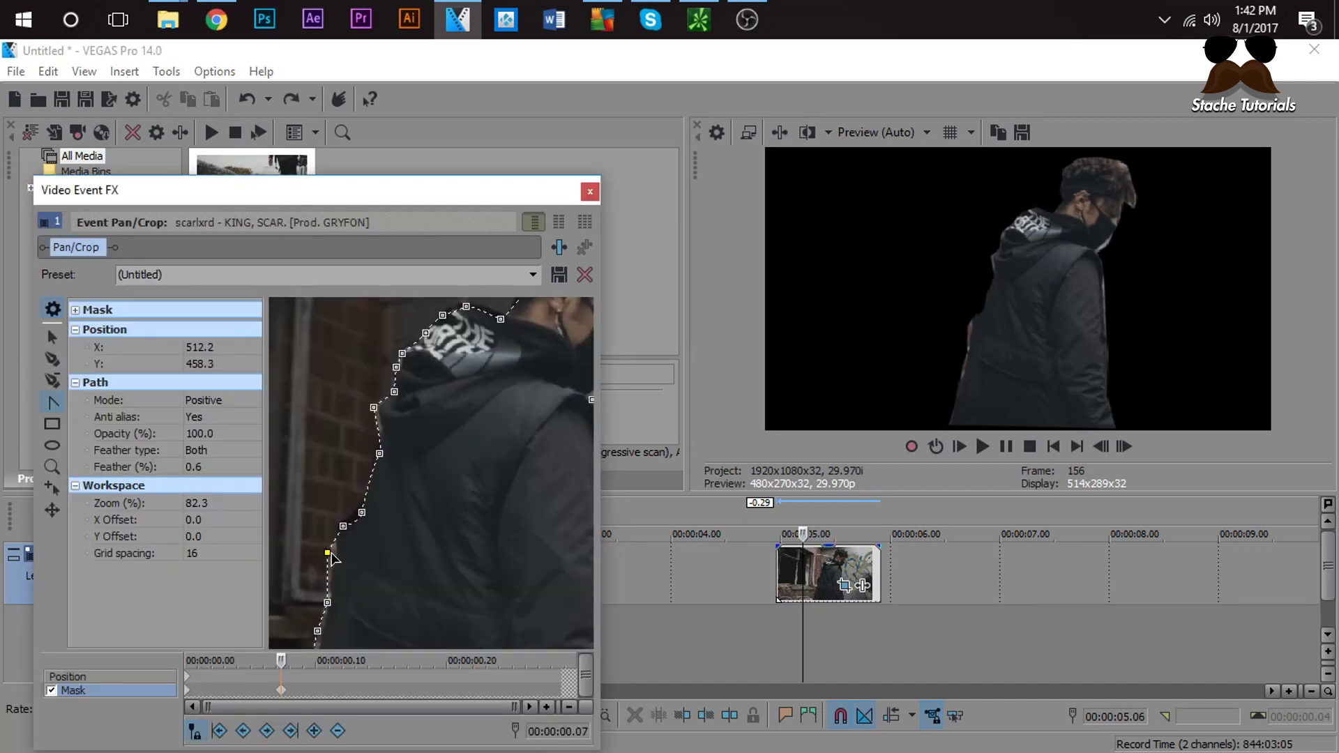
Step: Pull the next point up the jacket edge onto the body outline
left_click(343, 528)
left_click_drag(343, 527, 356, 511)
scroll(418, 431, "up", 2)
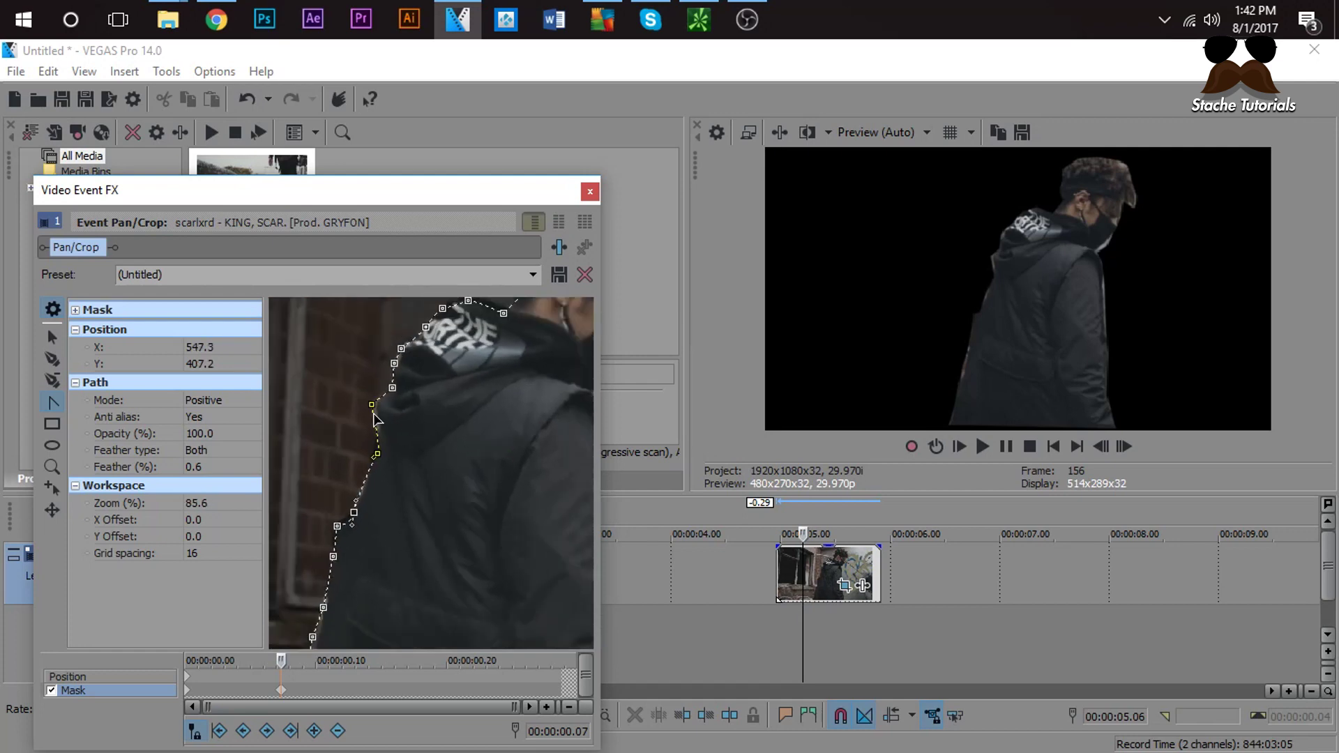
scroll(474, 474, "down", 6)
scroll(474, 474, "down", 8)
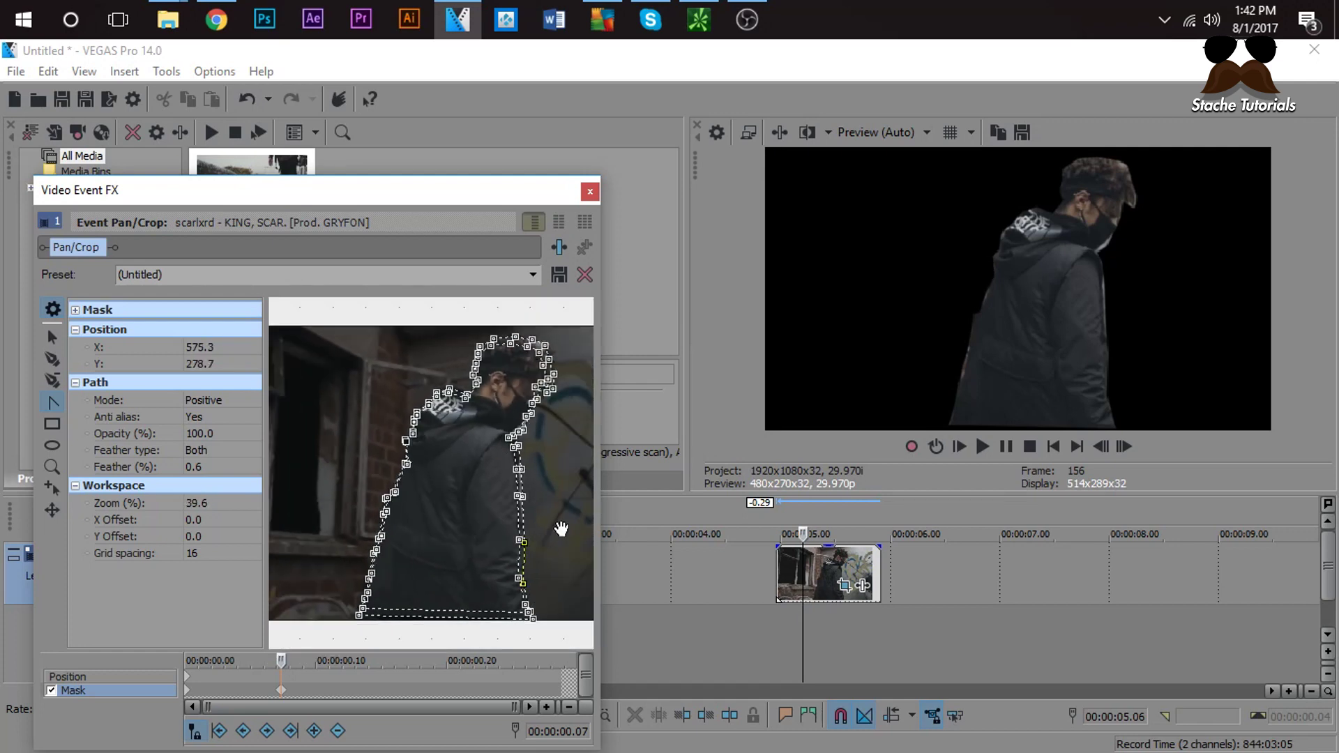
left_click(517, 431)
Step: Nudge the jaw mask point slightly up and left
left_click_drag(518, 433, 515, 430)
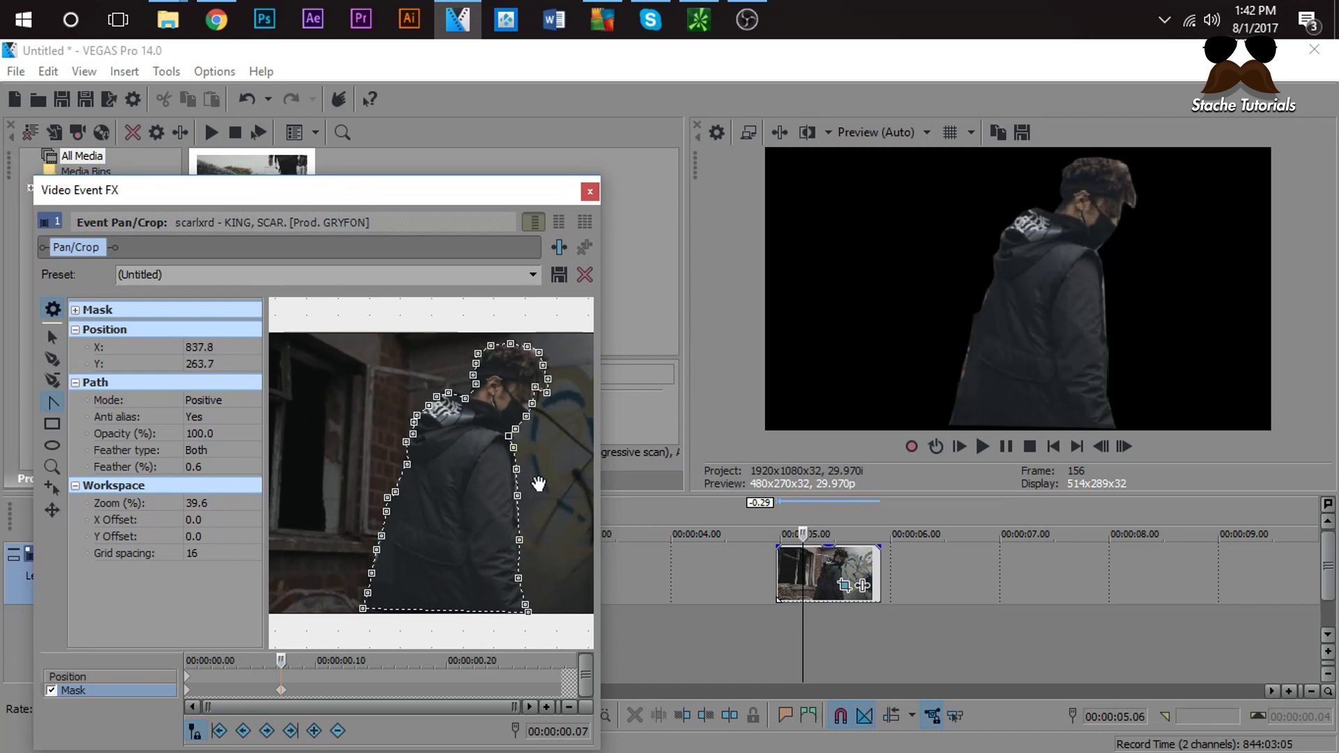
left_click(548, 393)
left_click(552, 398)
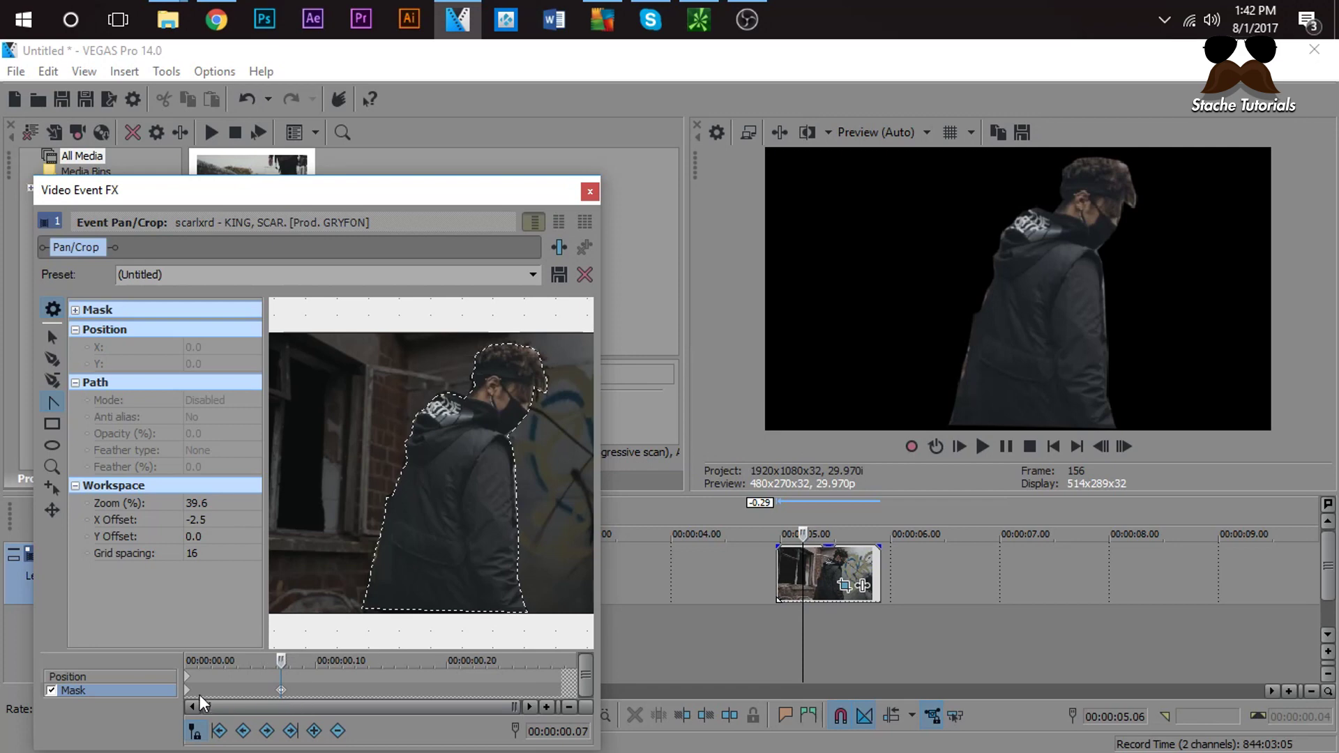
Step: Raise the mask's feather from 0.6 to 1.6 percent at the existing keyframe
left_click(186, 668)
left_click(282, 690)
left_click(200, 448)
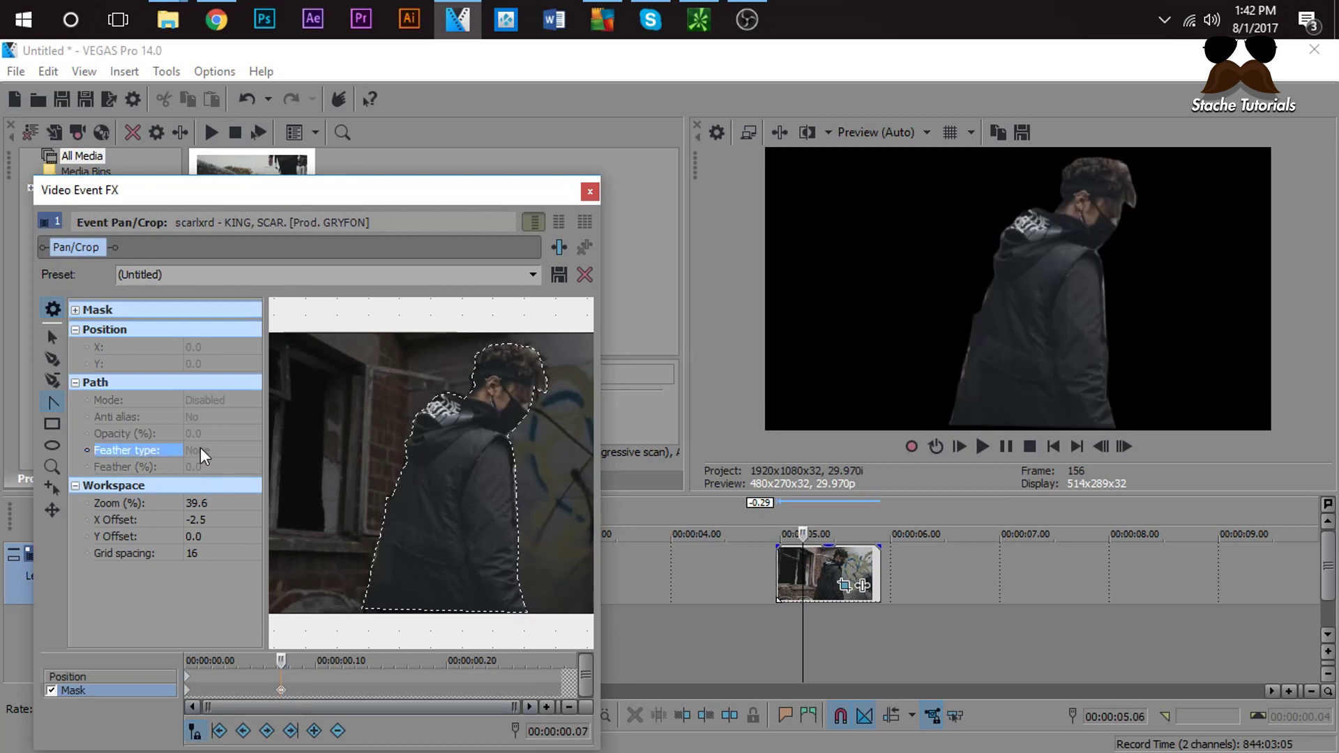
left_click(51, 360)
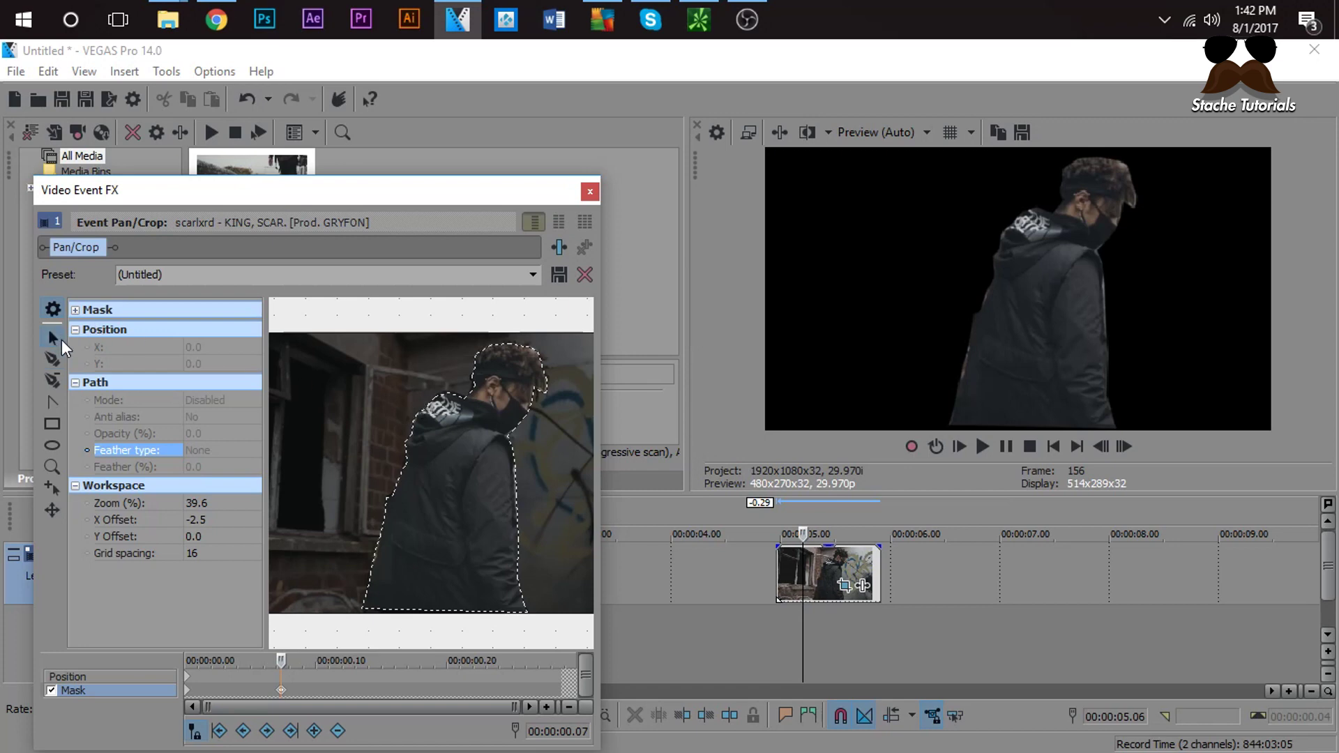
left_click(417, 425)
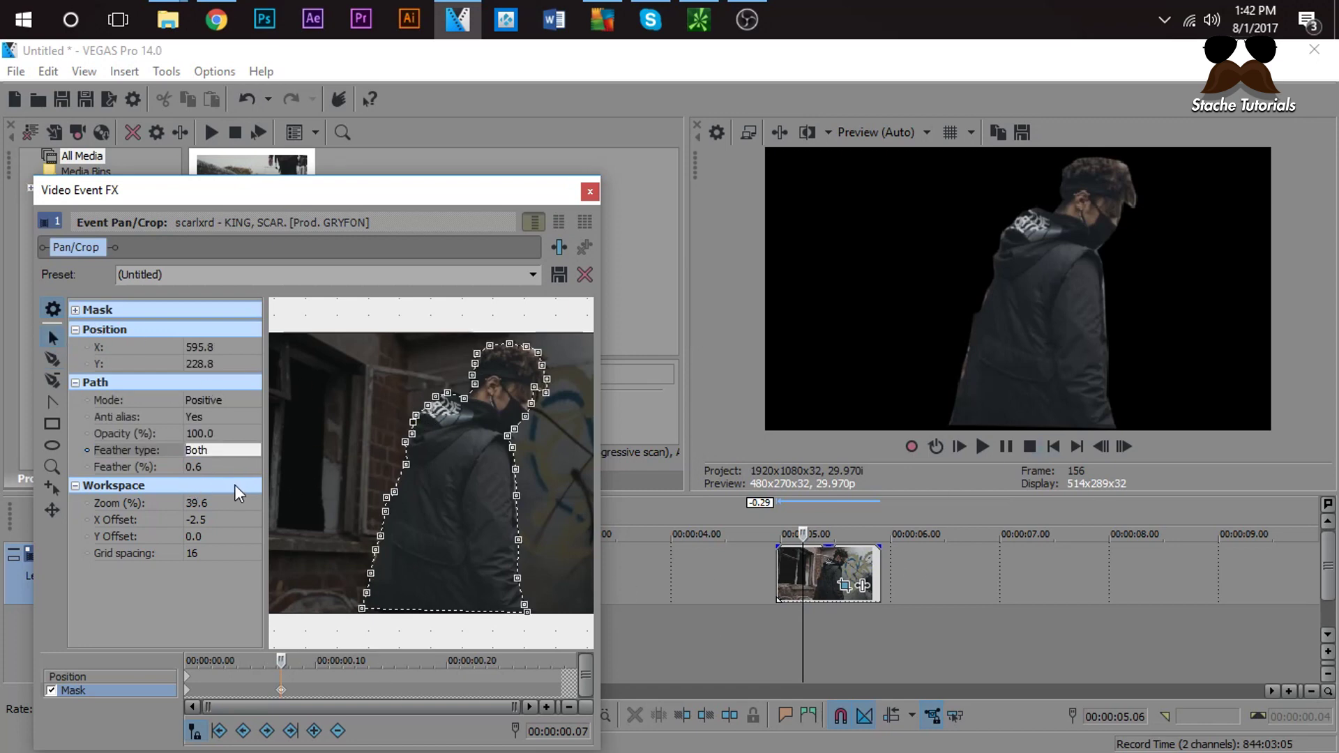
left_click(238, 466)
left_click(239, 463)
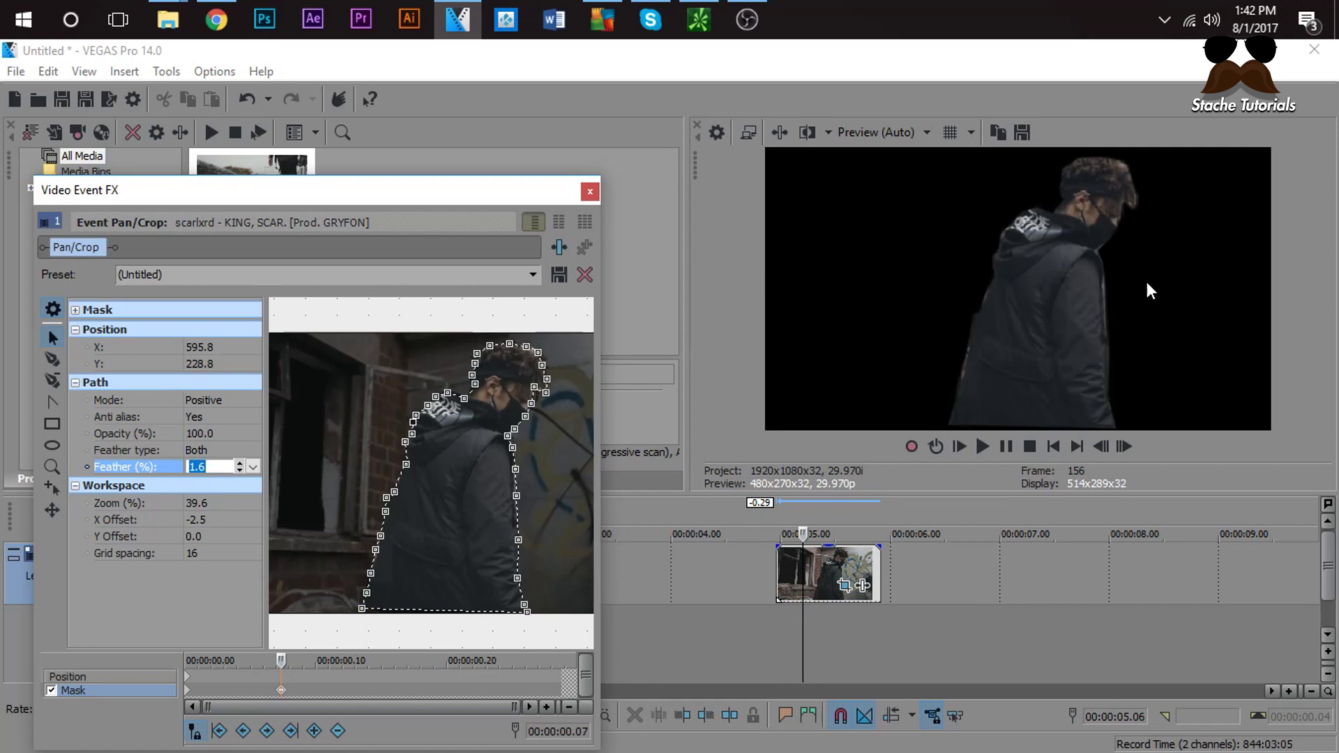
Step: Two frames later, select all mask points and nudge the whole mask left
left_click(1125, 450)
left_click(1125, 450)
left_click(1125, 450)
left_click(1125, 450)
left_click(1126, 450)
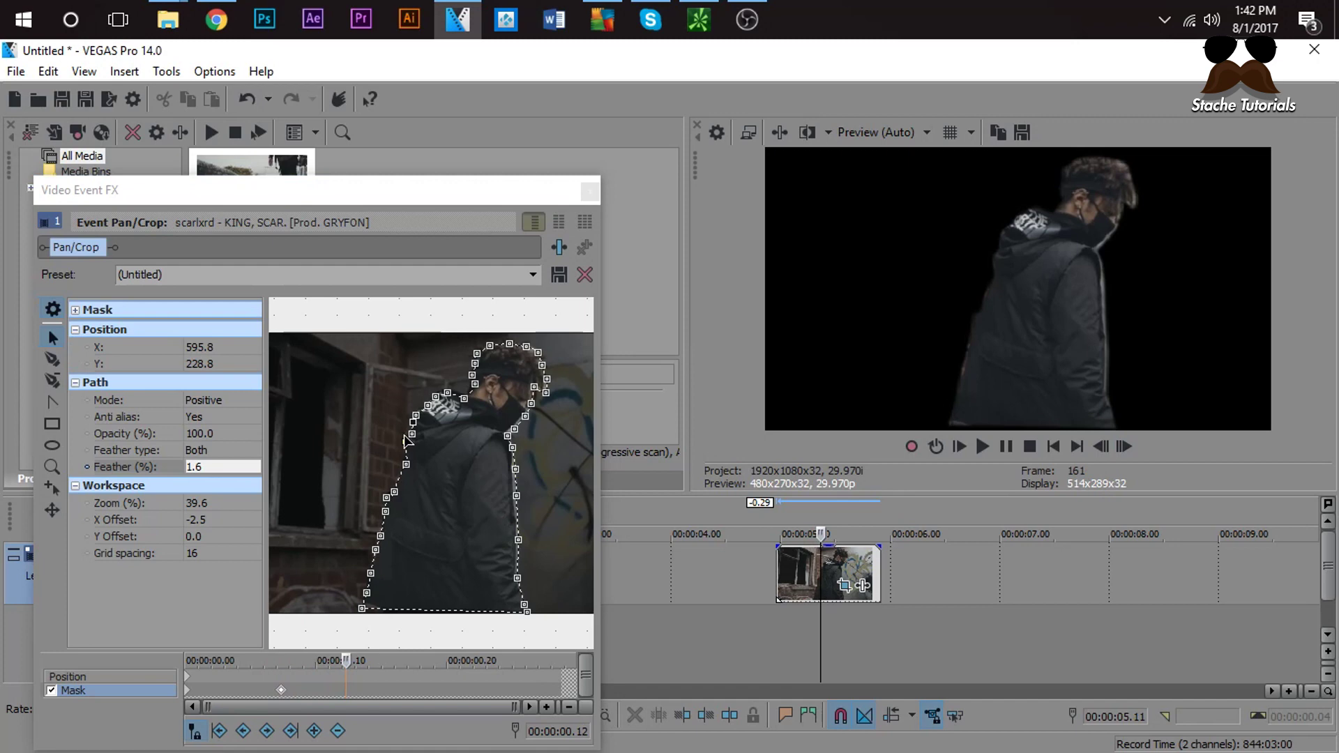
right_click(417, 453)
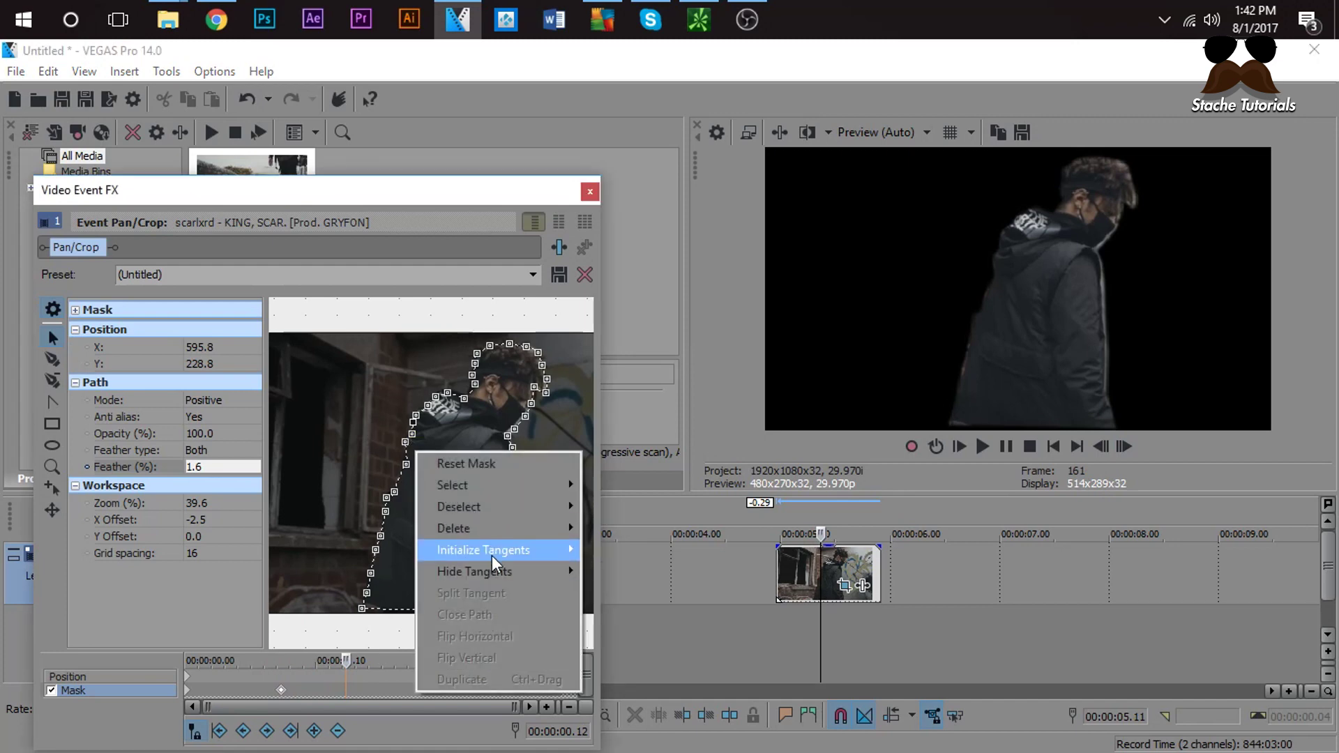
mouse_move(501, 499)
left_click(618, 551)
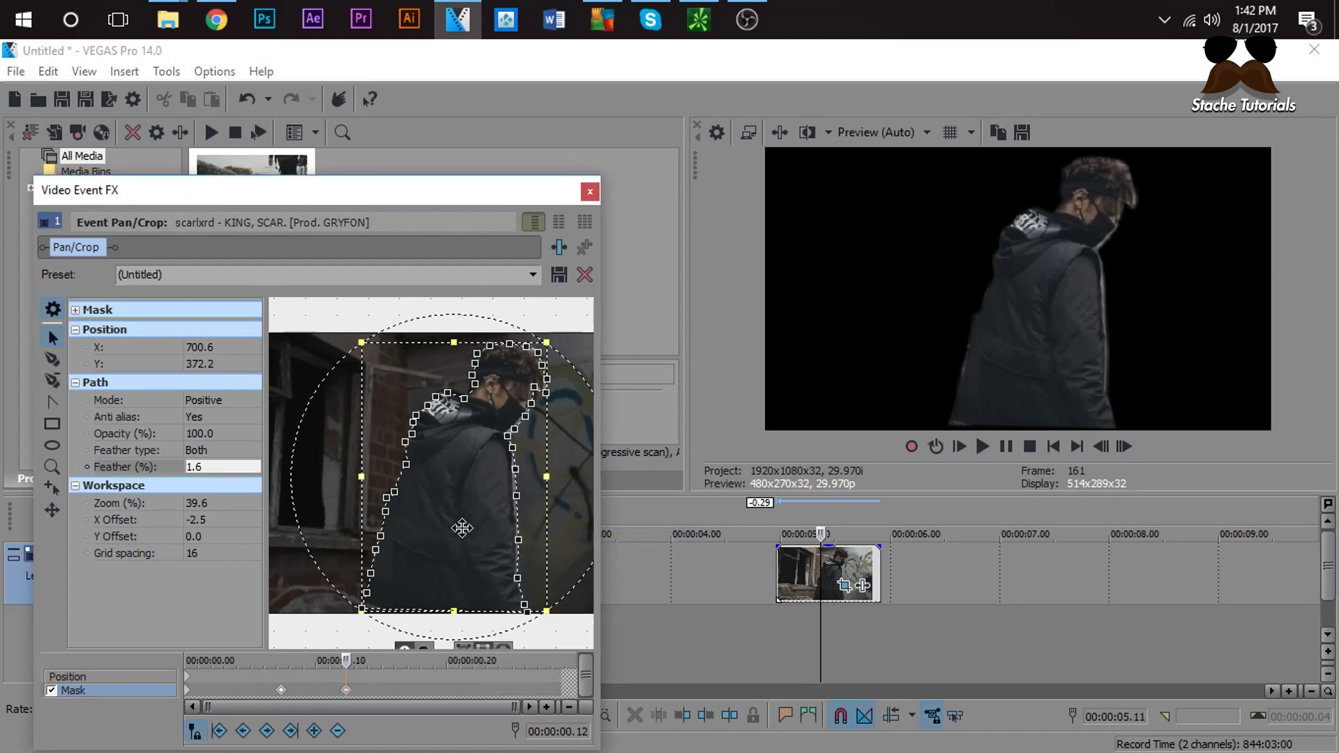
key("Left")
key("Left")
key("Right")
key("Left")
Step: Four frames on, shift the whole mask up-left onto the figure (X 687.9, Y 367.2)
left_click(1125, 446)
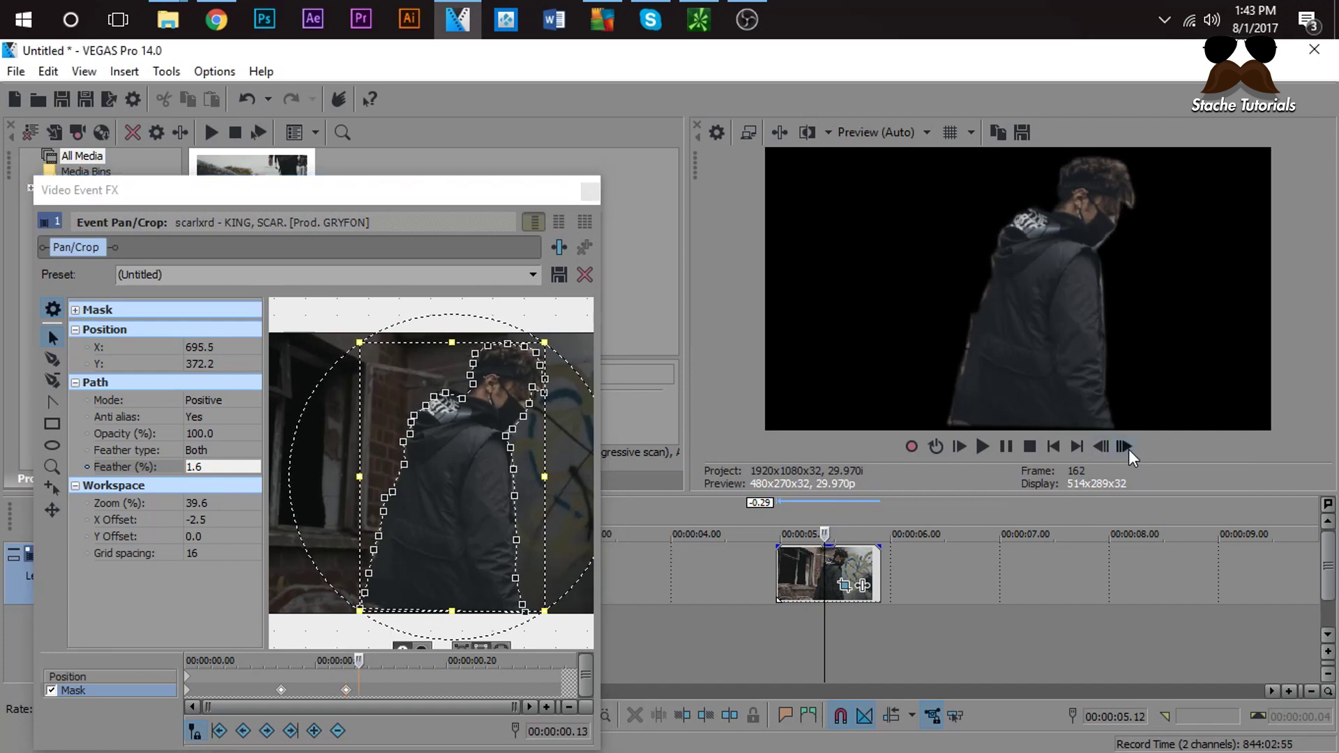
left_click(1125, 446)
left_click(1125, 447)
left_click(1125, 446)
left_click(1125, 447)
left_click(1125, 446)
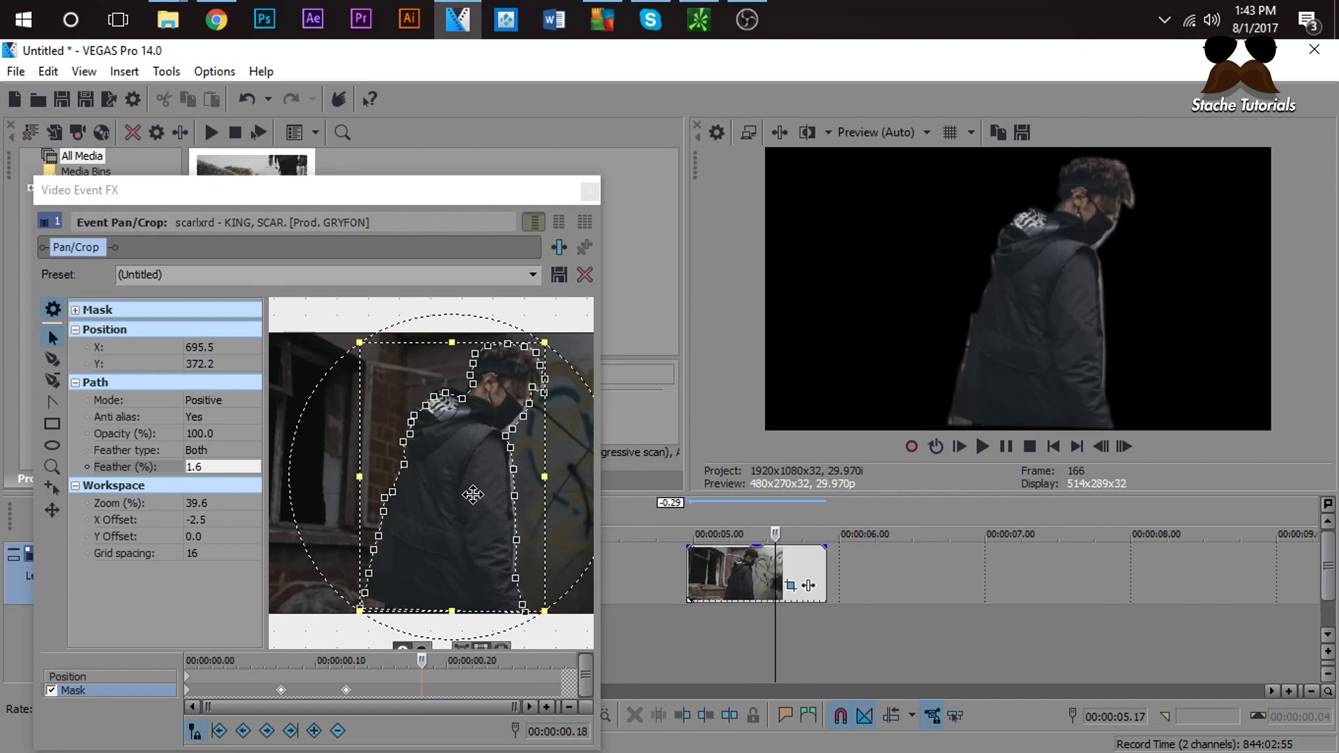
left_click_drag(495, 515, 494, 514)
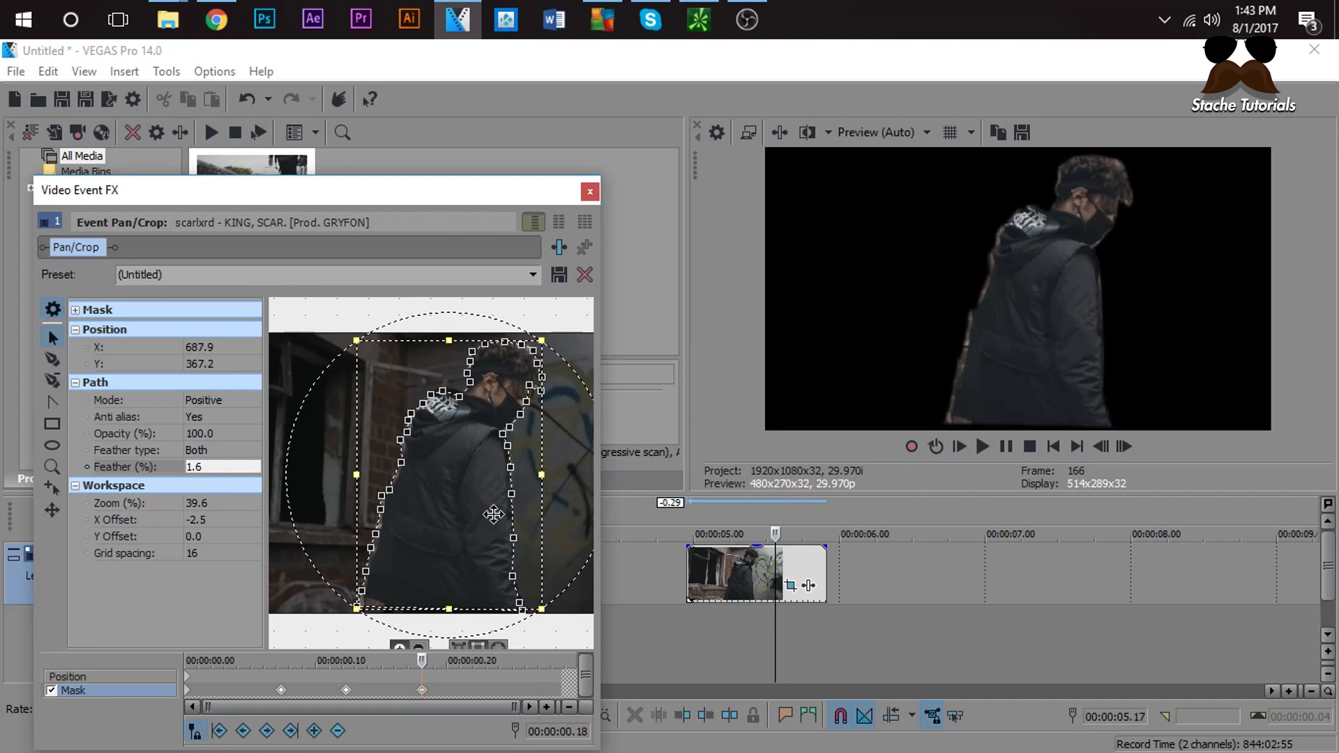
left_click(49, 402)
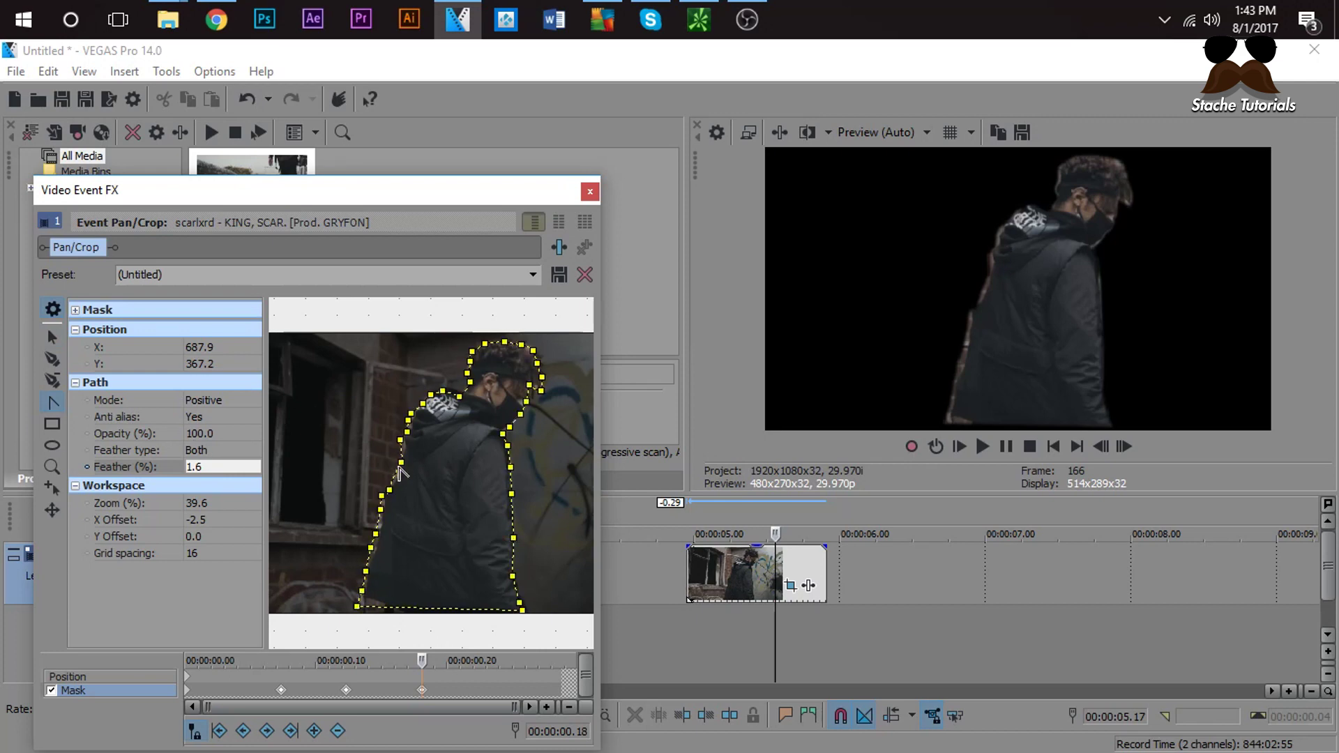
left_click(402, 471)
Step: Drag the mask points onto the hood outline and the jacket's back edge at frame 166
left_click(402, 471)
left_click_drag(402, 463, 408, 442)
left_click(381, 497)
left_click_drag(380, 498, 369, 599)
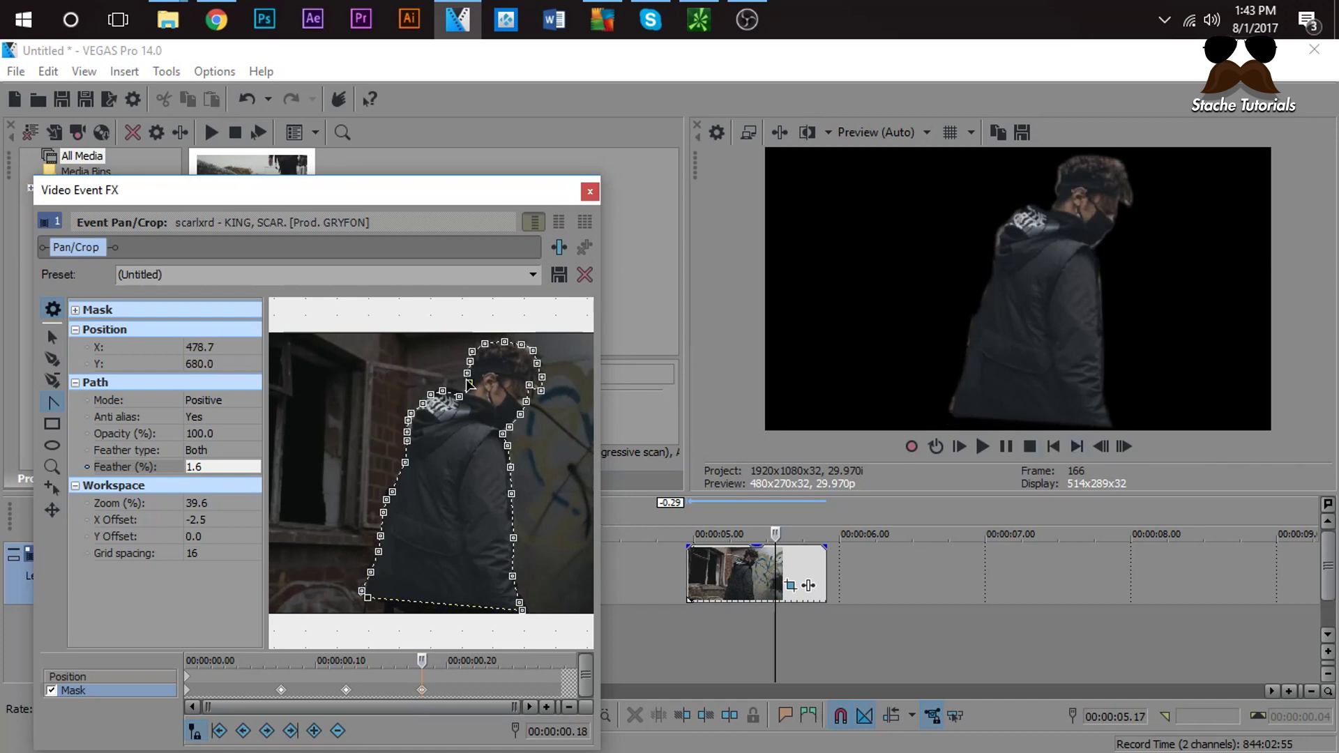
left_click(413, 421)
mouse_move(417, 417)
left_mouse_down()
mouse_move(426, 410)
mouse_move(419, 419)
left_mouse_up()
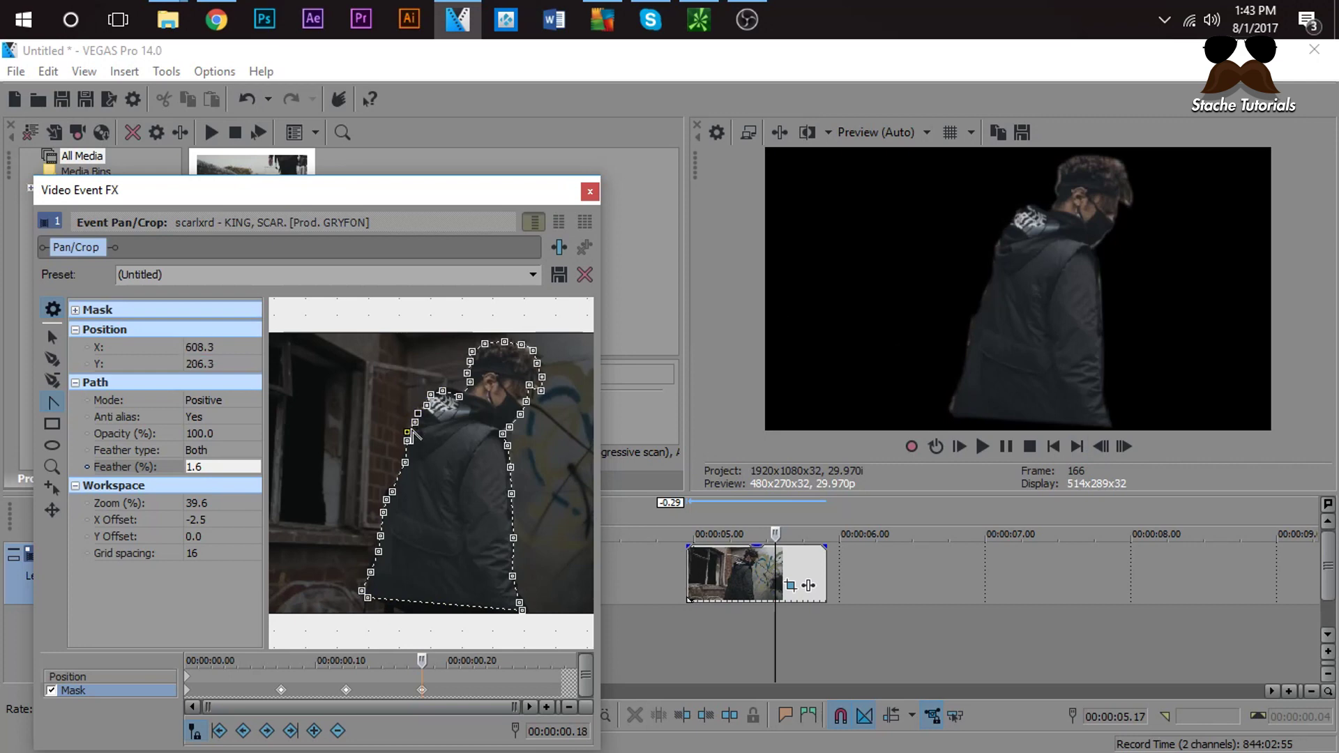
Step: Step the video forward three frames with Next Frame
left_click(1123, 447)
left_click(1123, 446)
left_click(1123, 447)
left_click(1123, 446)
left_click(1123, 447)
left_click(1123, 446)
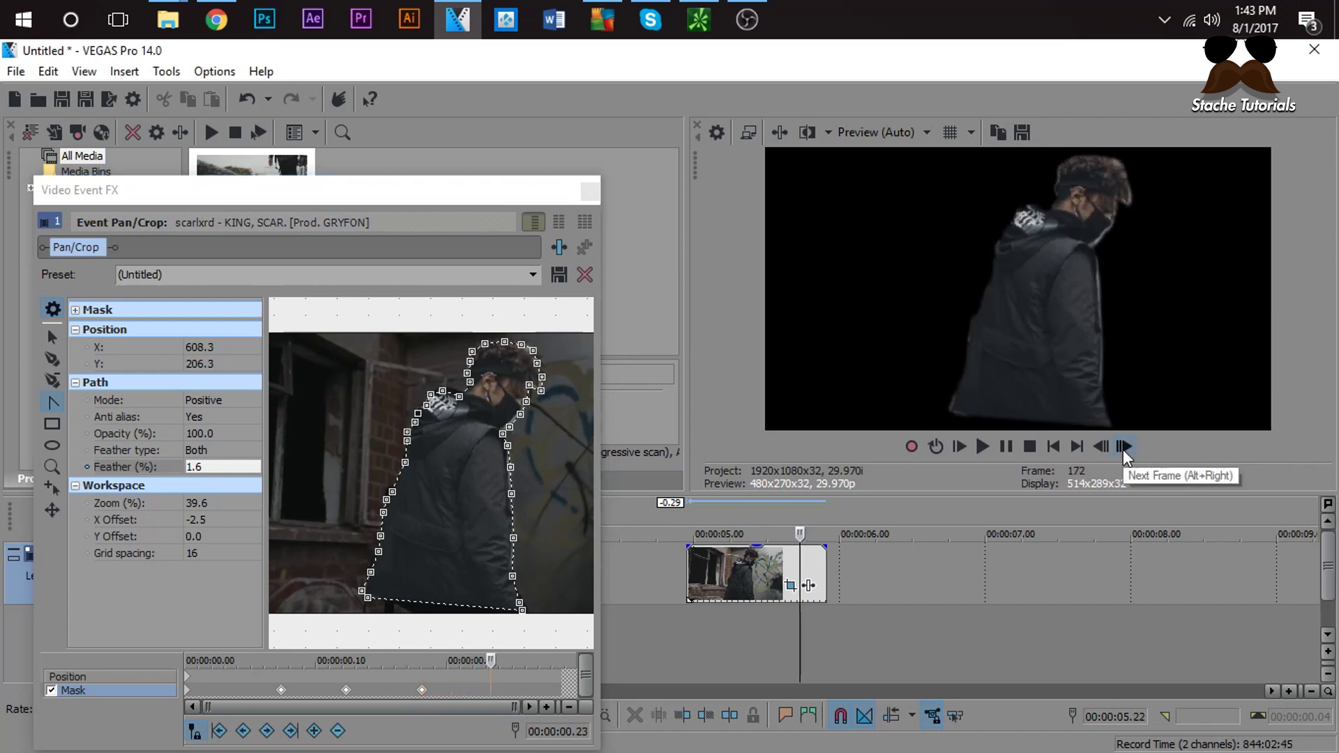
left_click(51, 334)
right_click(416, 400)
mouse_move(471, 439)
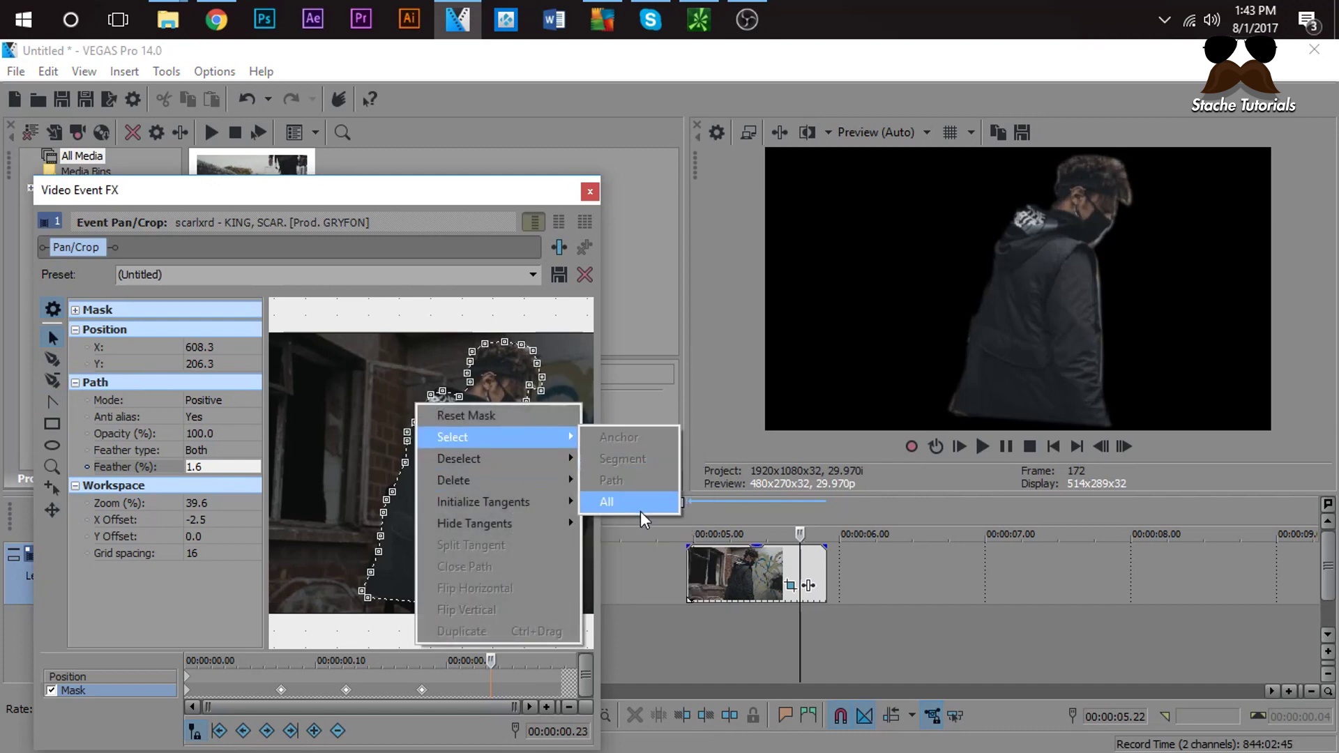
left_click(640, 509)
left_click_drag(479, 496, 476, 494)
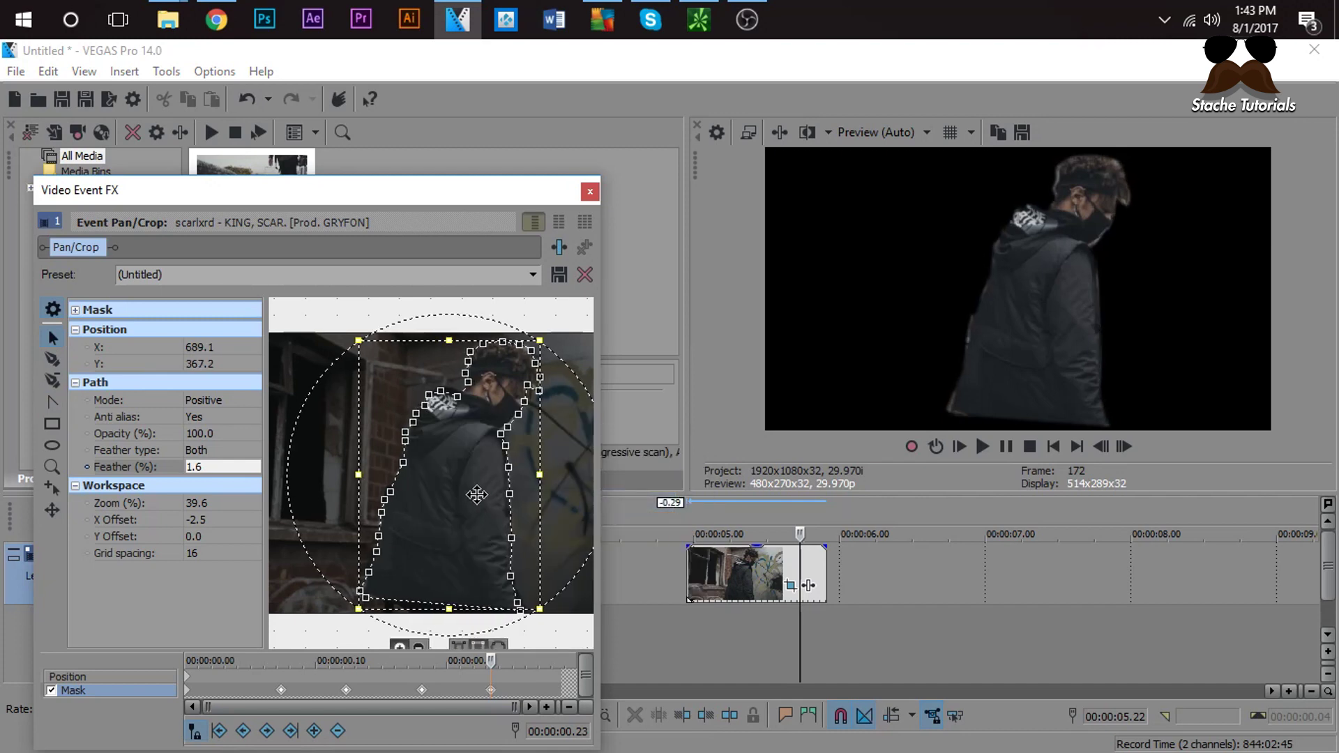
left_click(1124, 447)
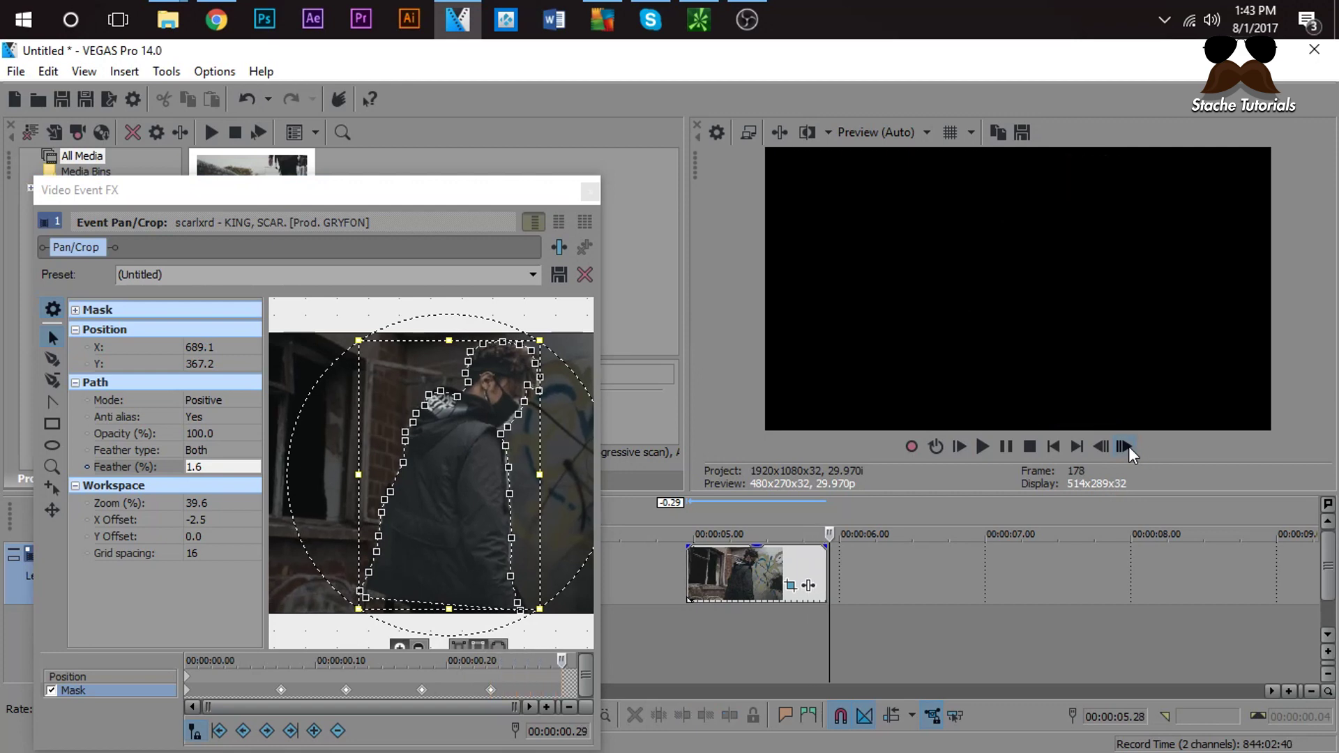
left_click(829, 569)
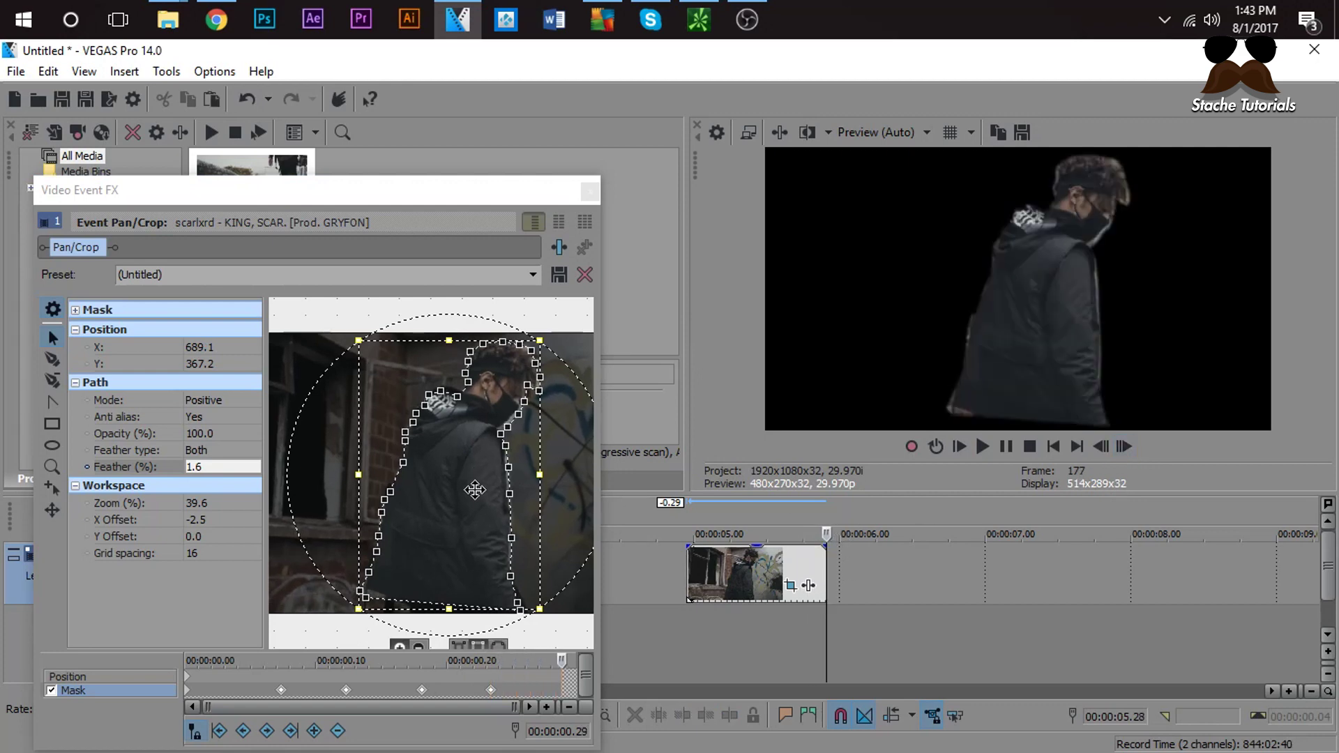
left_click(473, 508)
key("Left")
key("Left")
key("Left")
key("Left")
key("Left")
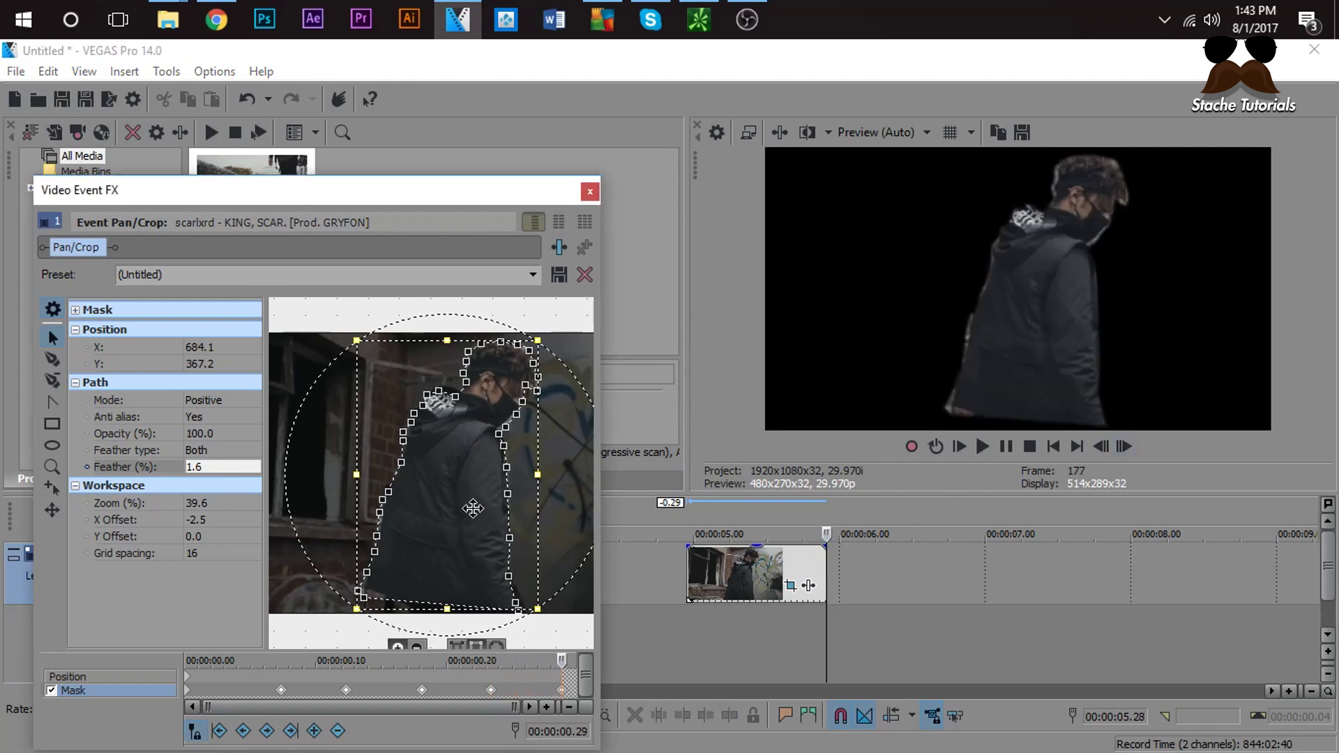
left_click(590, 191)
left_click(663, 617)
key("space")
key("space")
key("space")
key("space")
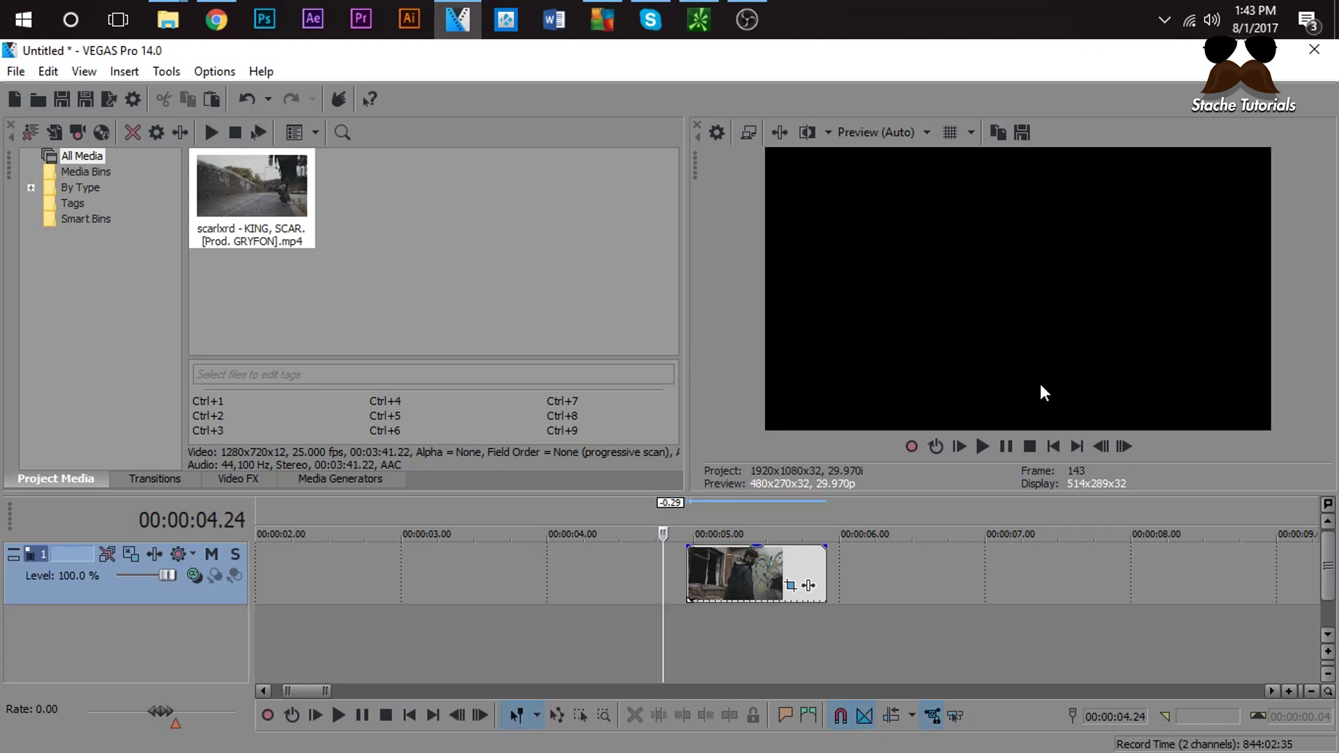
left_click(710, 566)
left_click(791, 586)
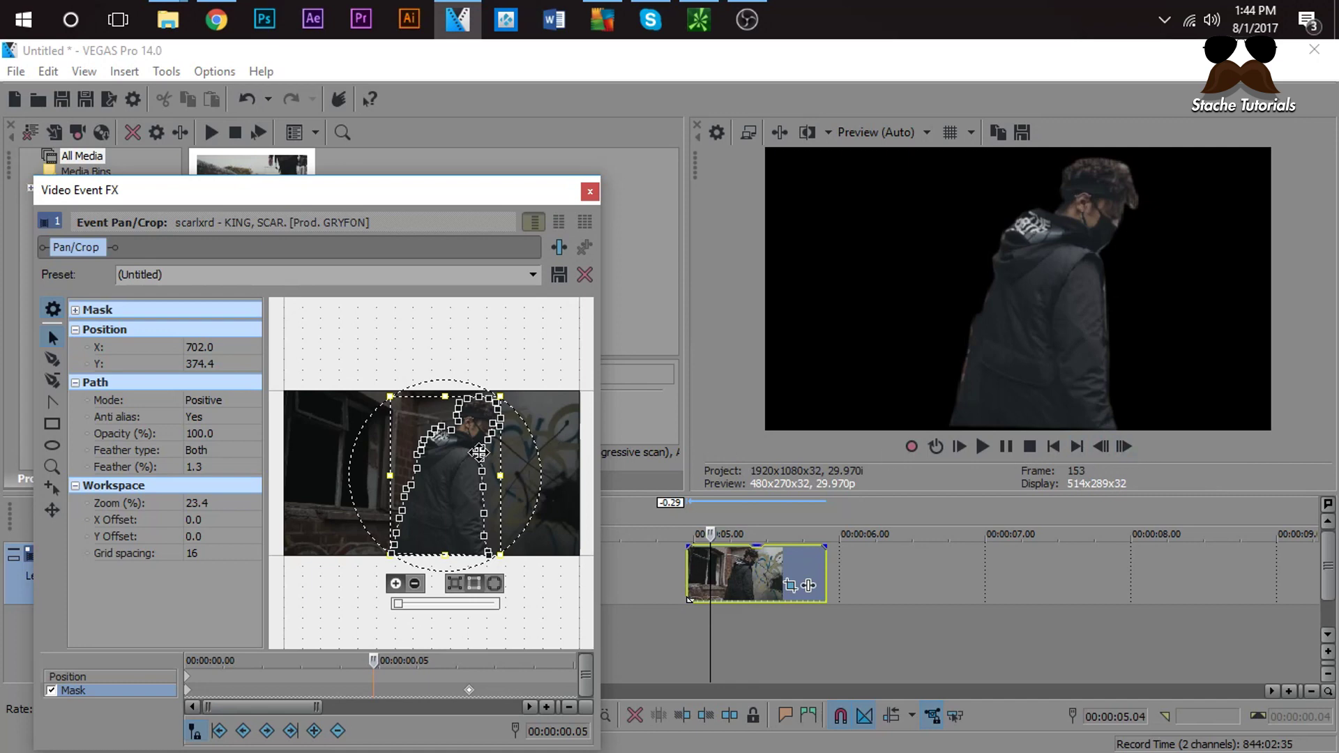
left_click(1124, 447)
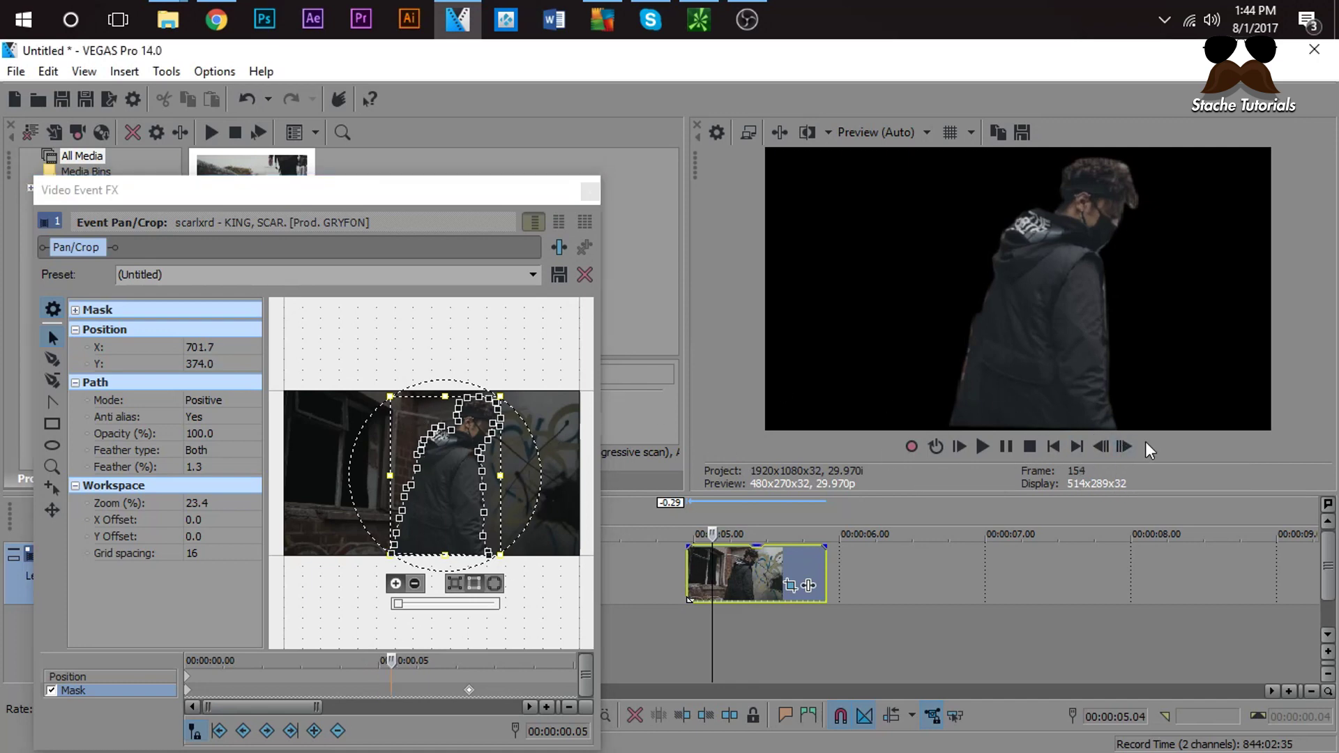
left_click(1124, 447)
left_click(590, 190)
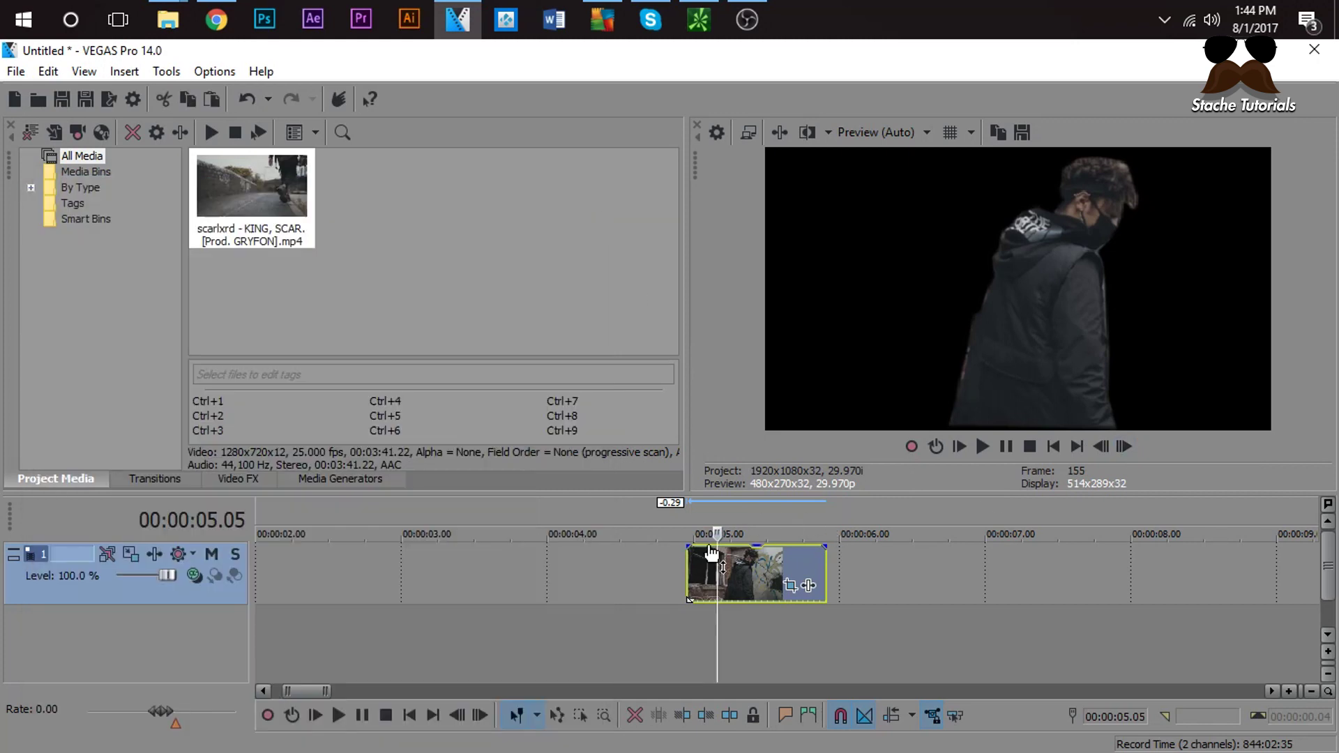
left_click(688, 560)
key("space")
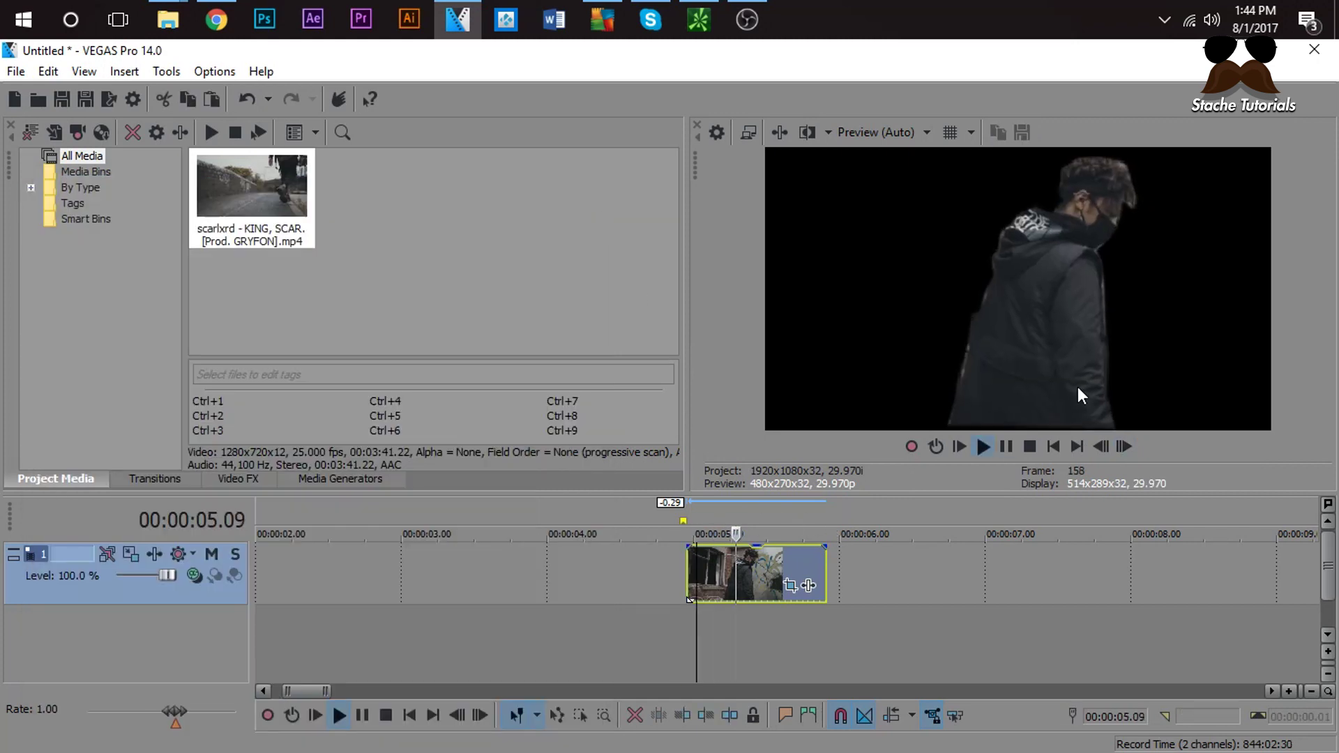
key("space")
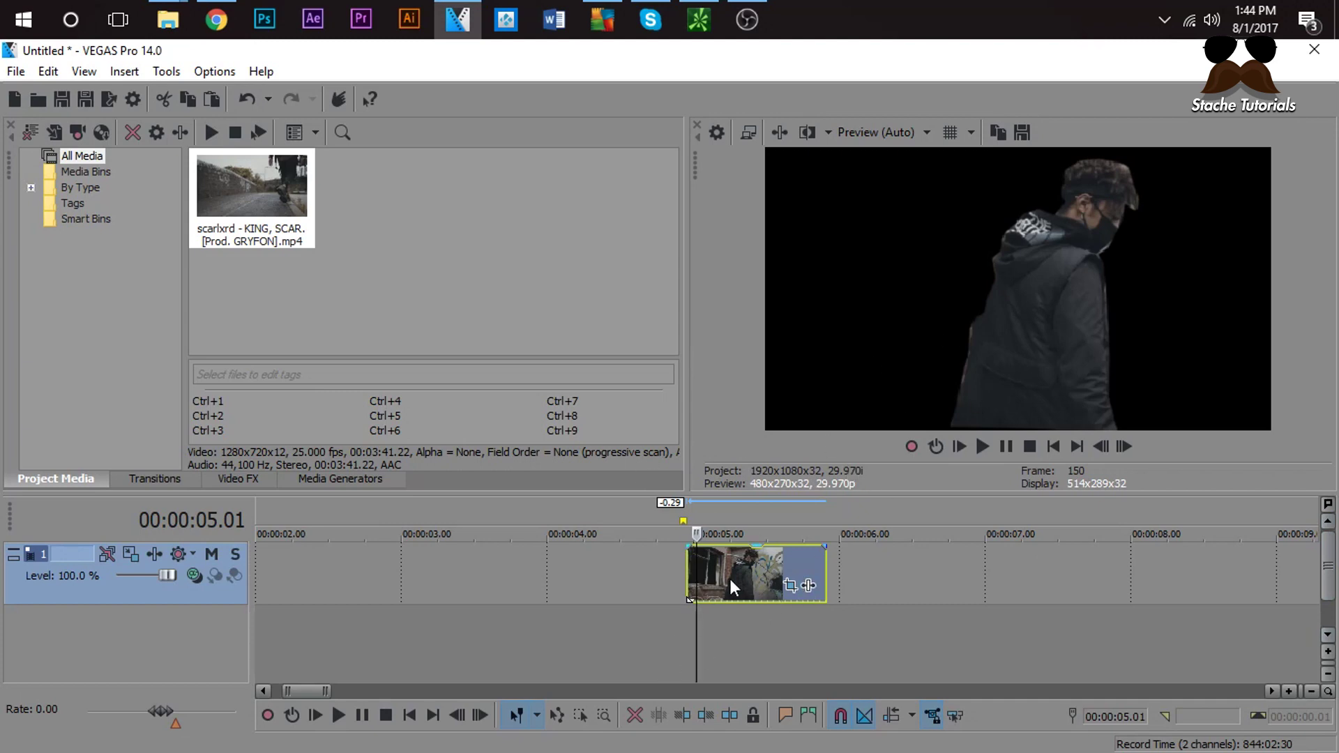
scroll(743, 580, "down", 1)
scroll(646, 571, "up", 1)
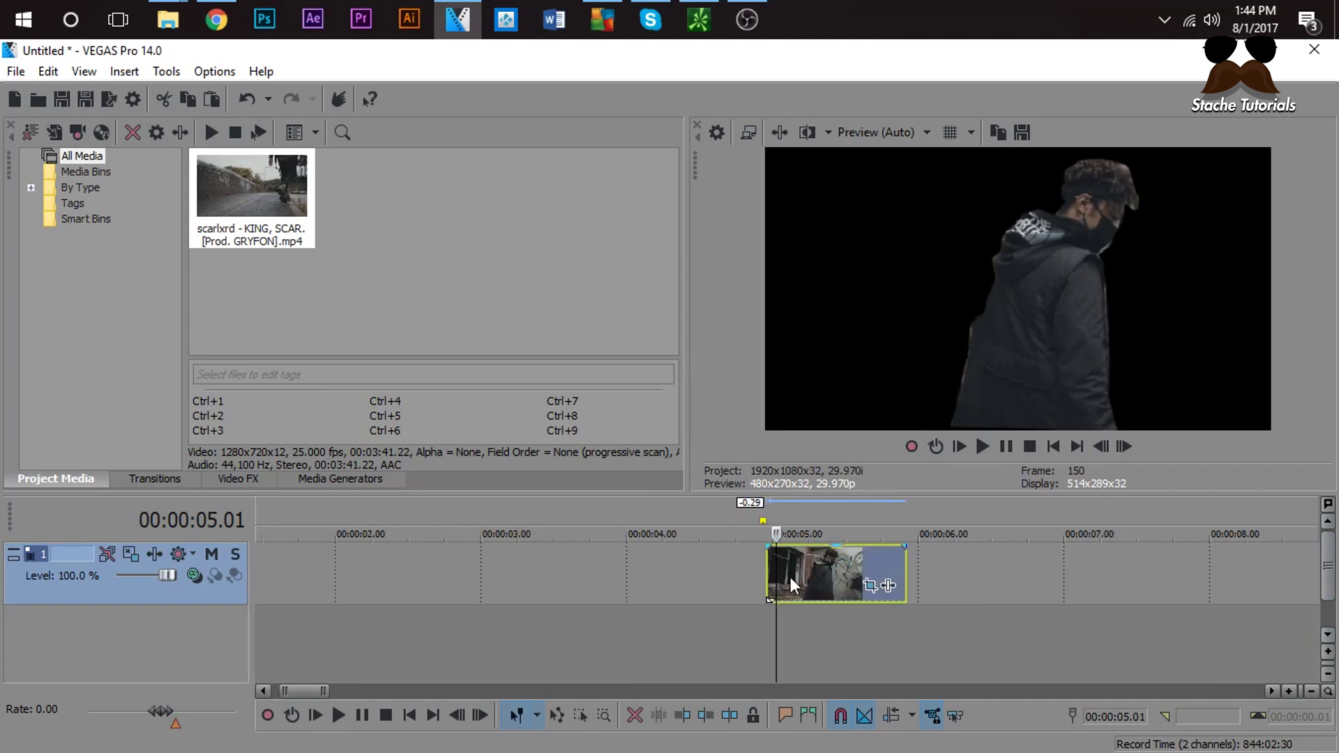
Step: Insert a new video track and Ctrl-drag a copy of the dancer clip from track 2 onto it
right_click(674, 563)
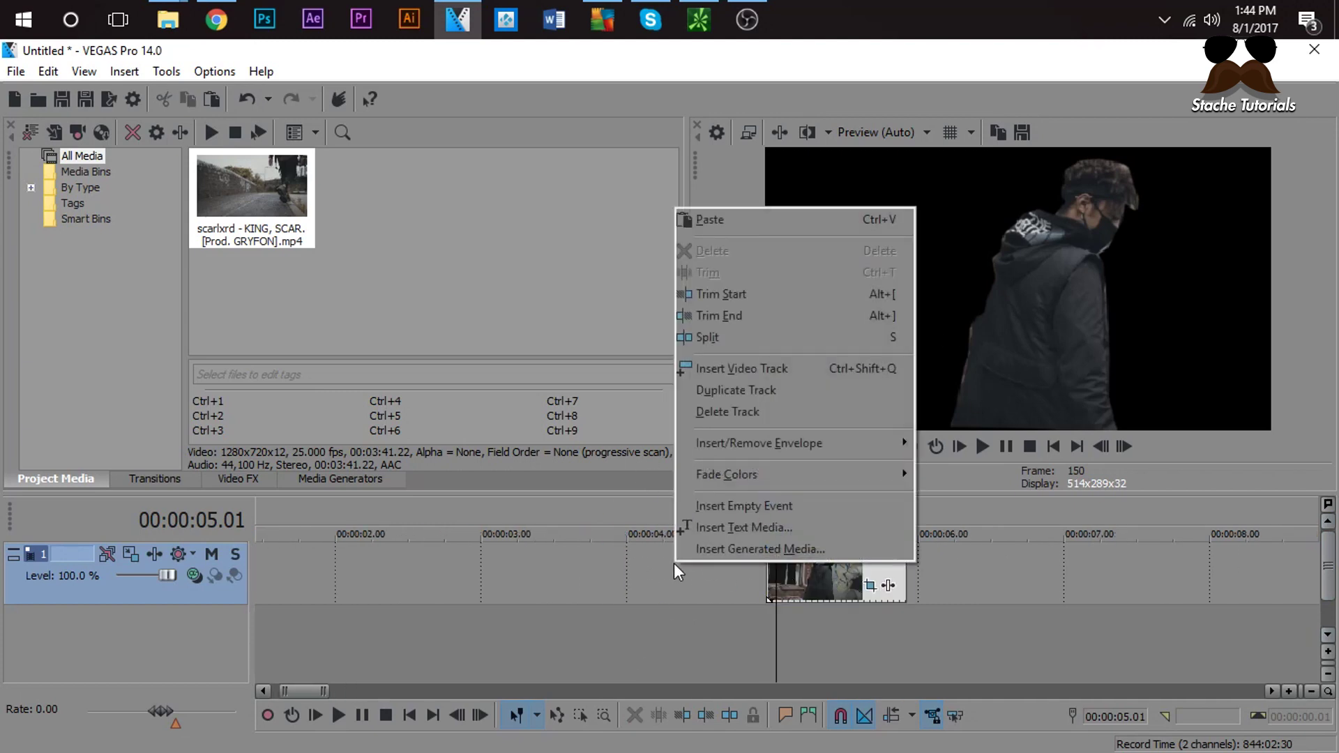
left_click(721, 370)
left_click(789, 632)
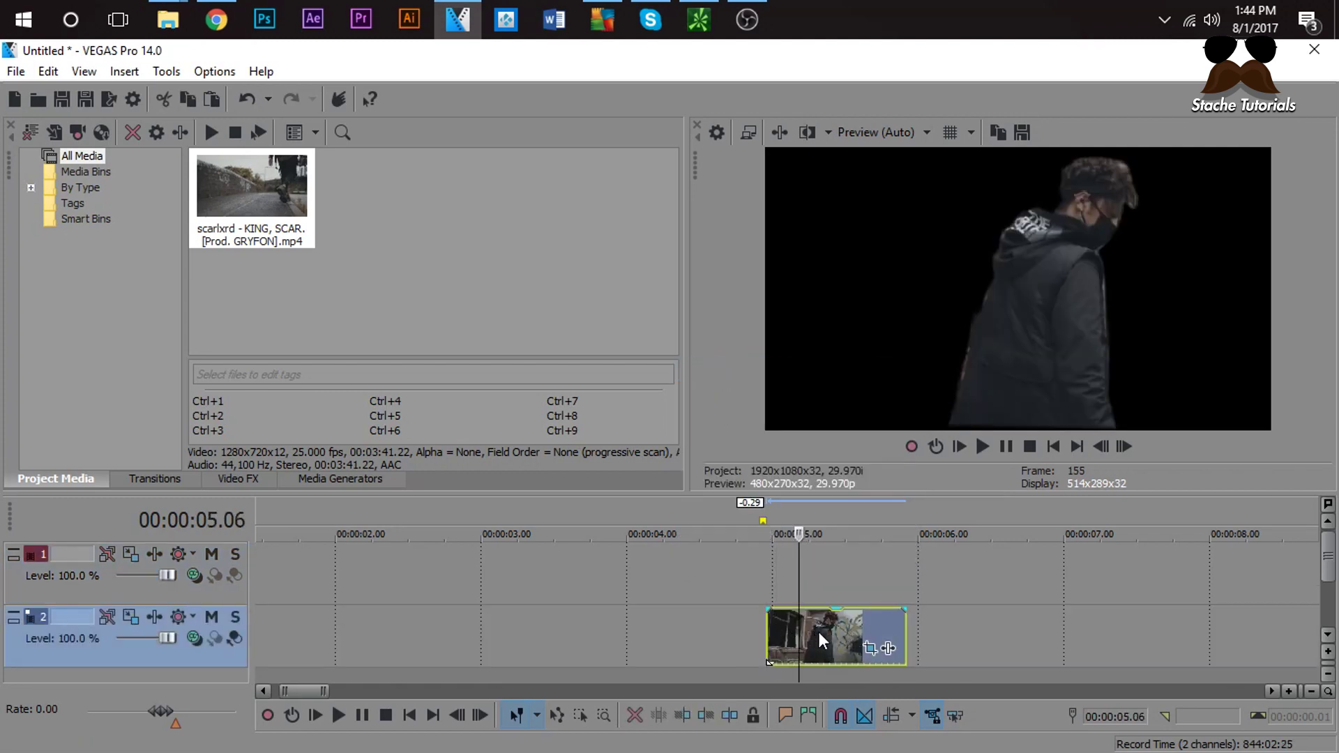
left_click_drag(819, 630, 822, 559)
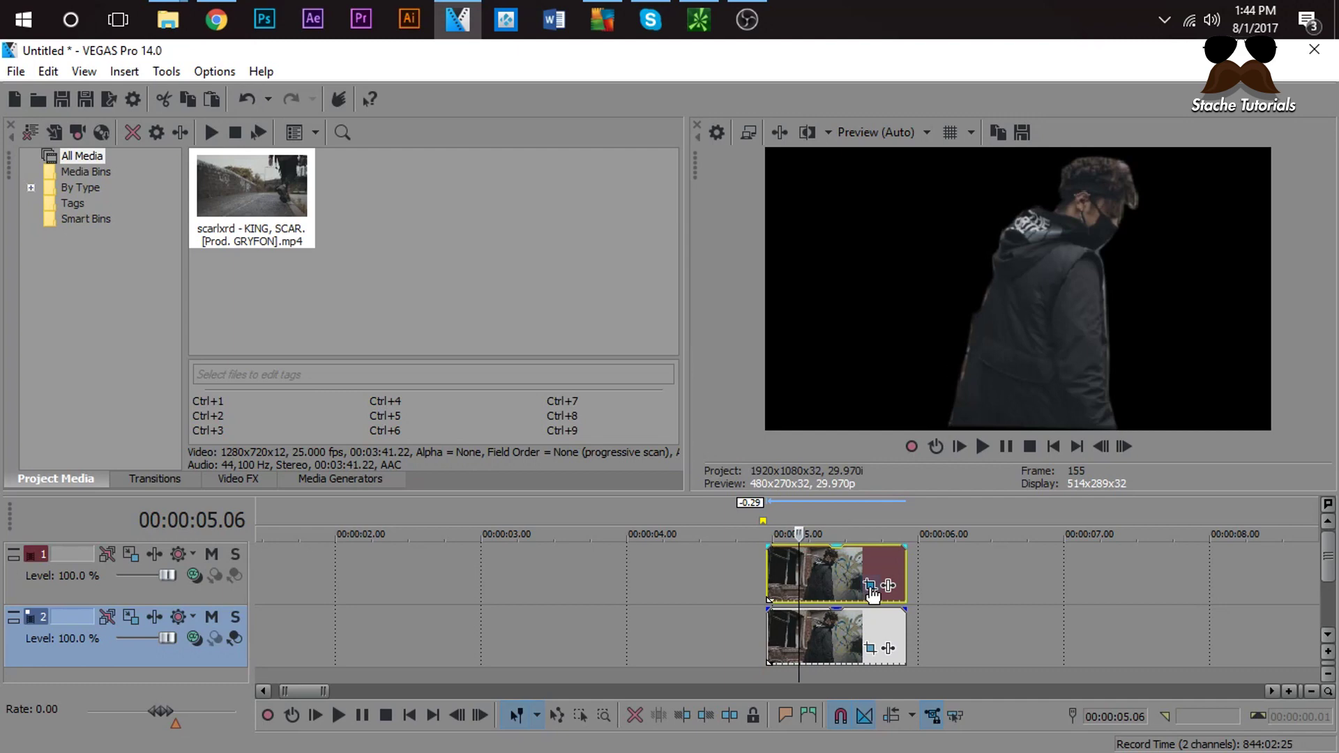
Step: Select the track 1 copy, park the playhead inside it, and open its Event Pan/Crop
left_click(773, 593)
left_click(797, 569)
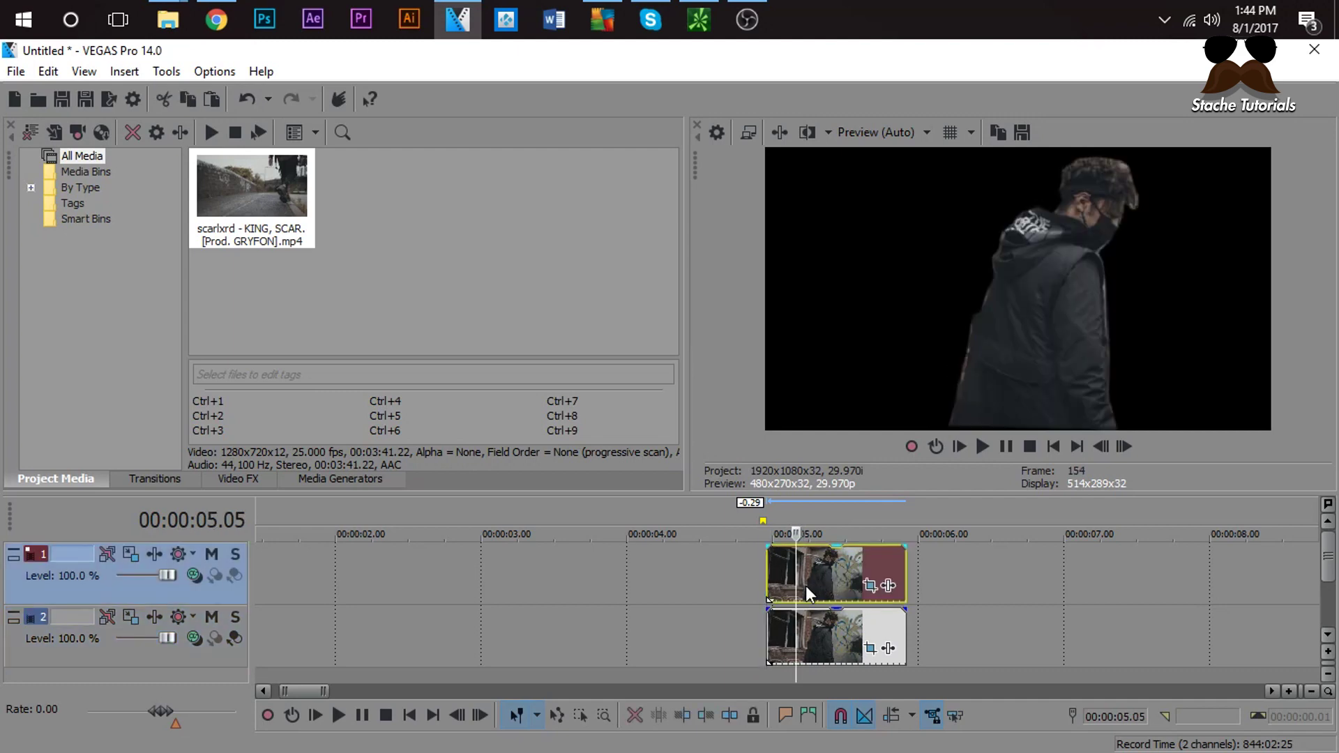
left_click(871, 590)
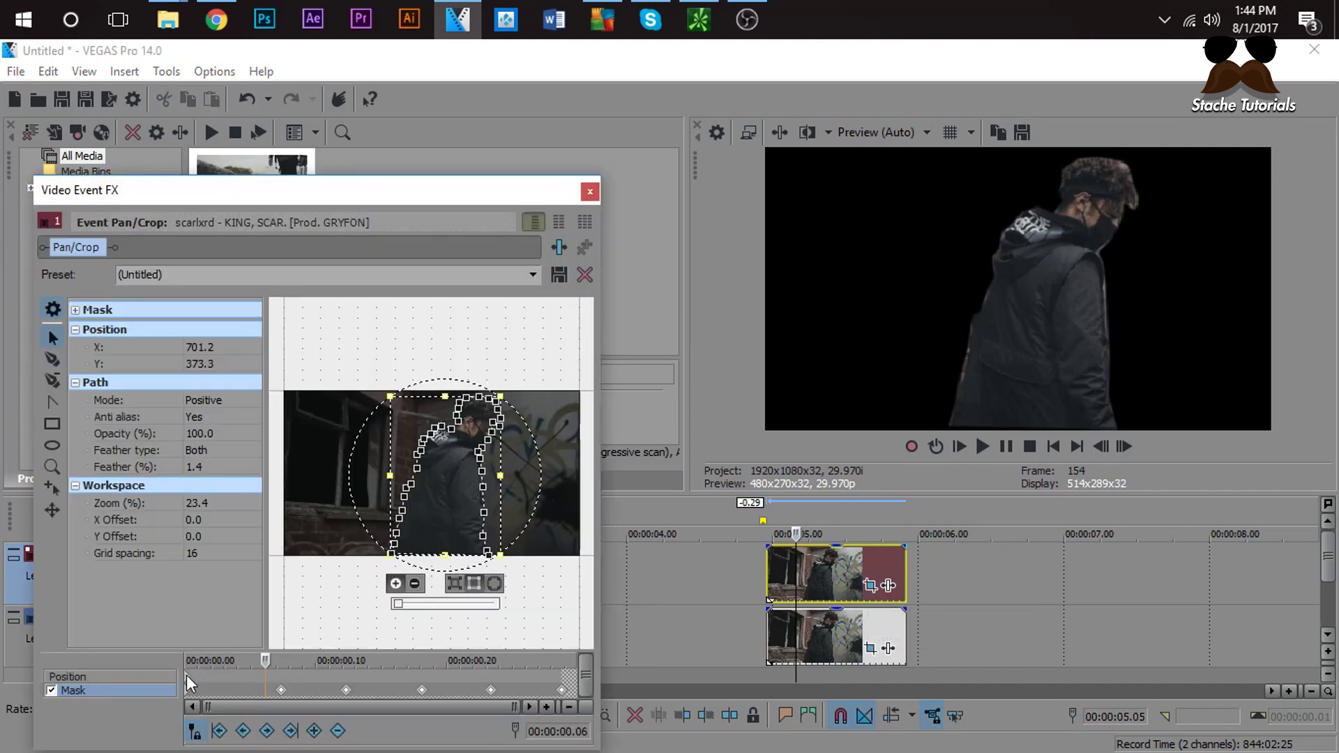
Step: Shift the top copy's pan/crop frame left to X Center 563.2, then close the window and preview
left_click(187, 676)
key("Left")
key("Left")
key("Left")
key("Left")
key("Left")
key("Left")
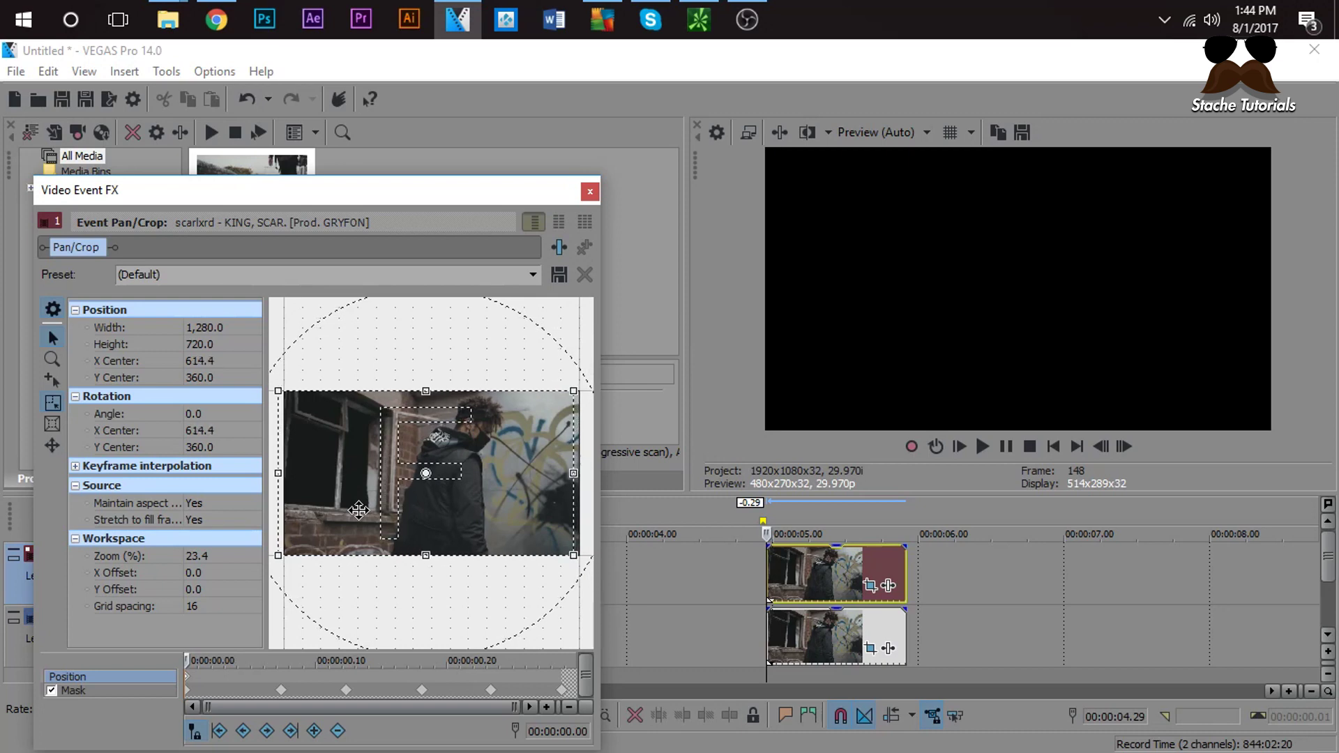
key("Left")
key("Left")
key("Left")
key("Left")
key("Left")
key("Left")
key("Left")
key("Left")
key("Left")
left_click_drag(359, 509, 356, 510)
left_click(796, 565)
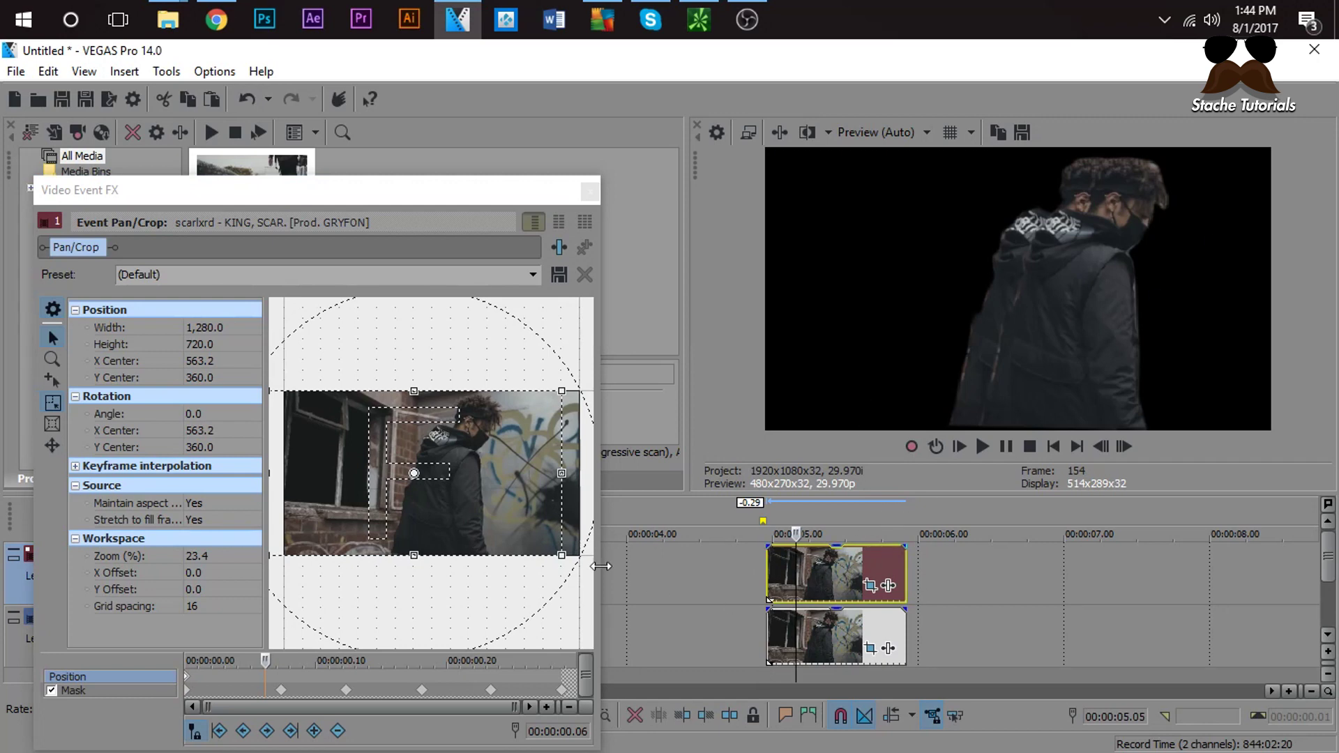
left_click(589, 190)
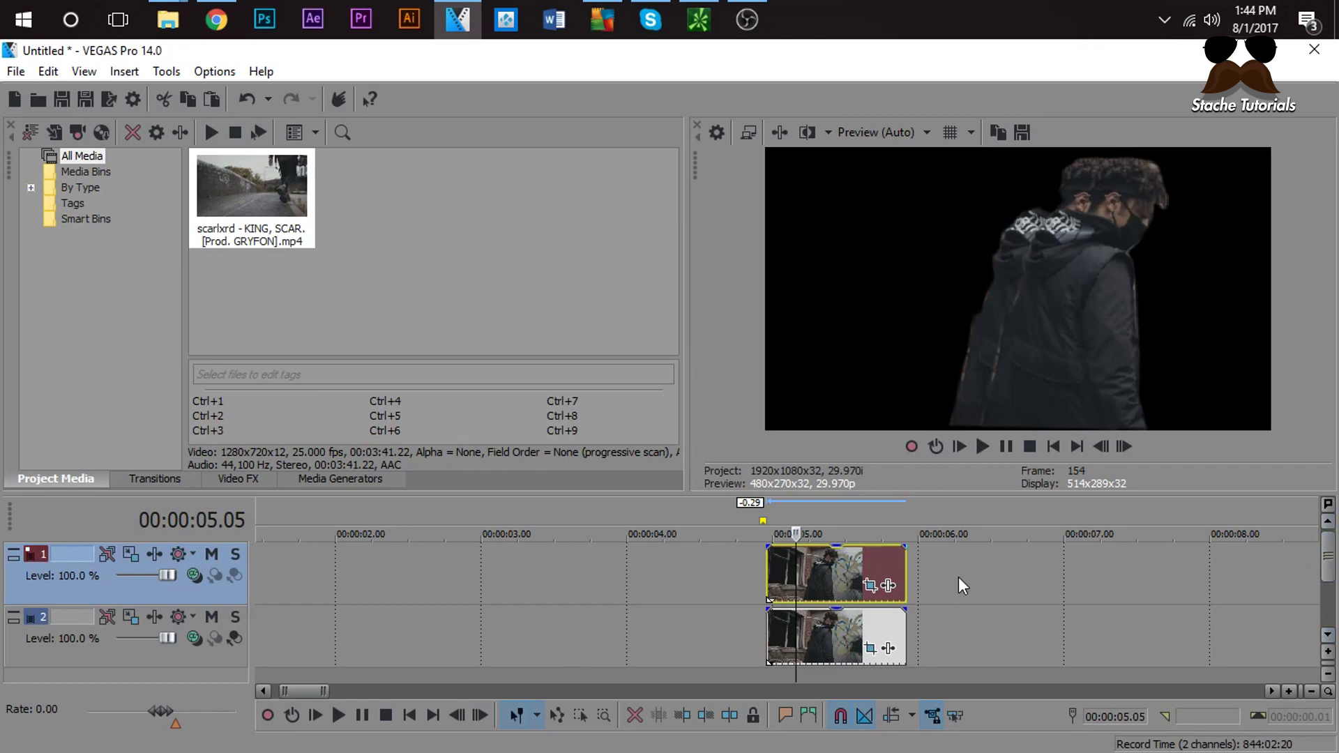
left_click(718, 568)
left_click(833, 570)
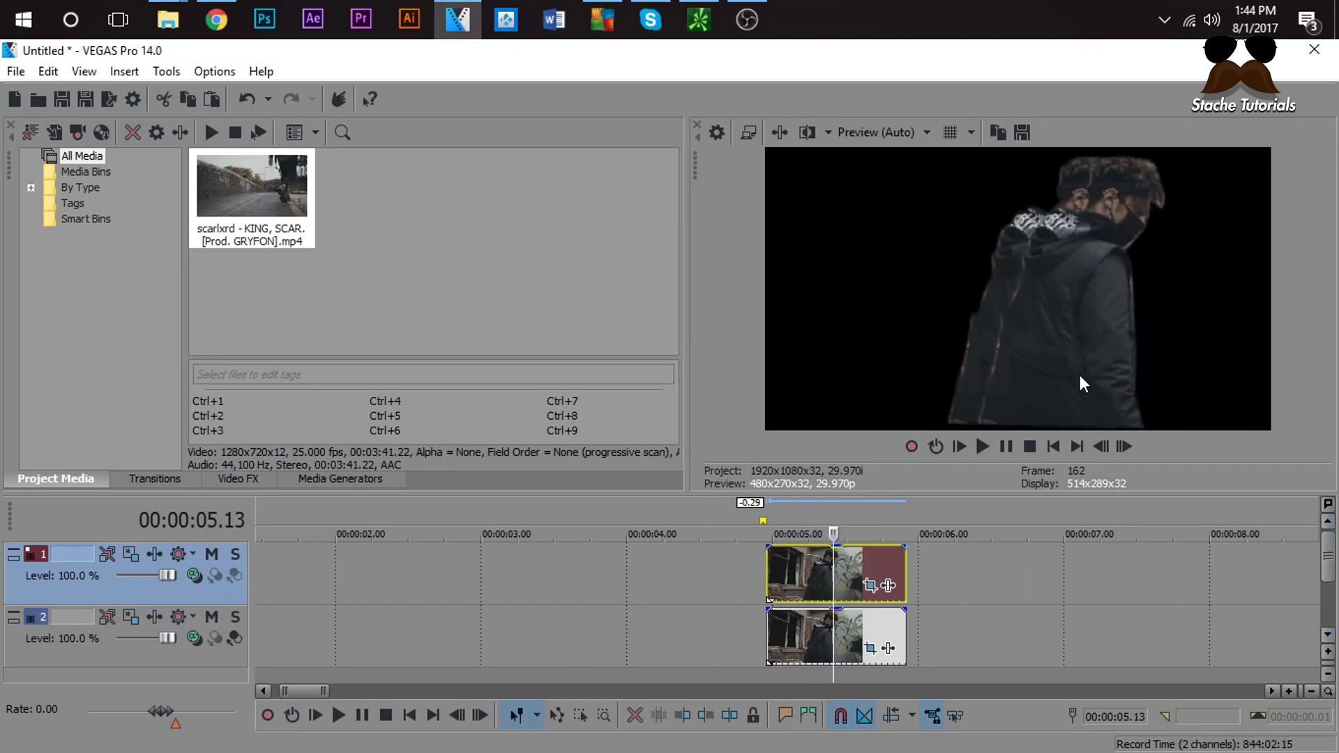
Step: Insert another top video track and Ctrl-drag a copy of the dancer clip from track 2 into it
right_click(936, 580)
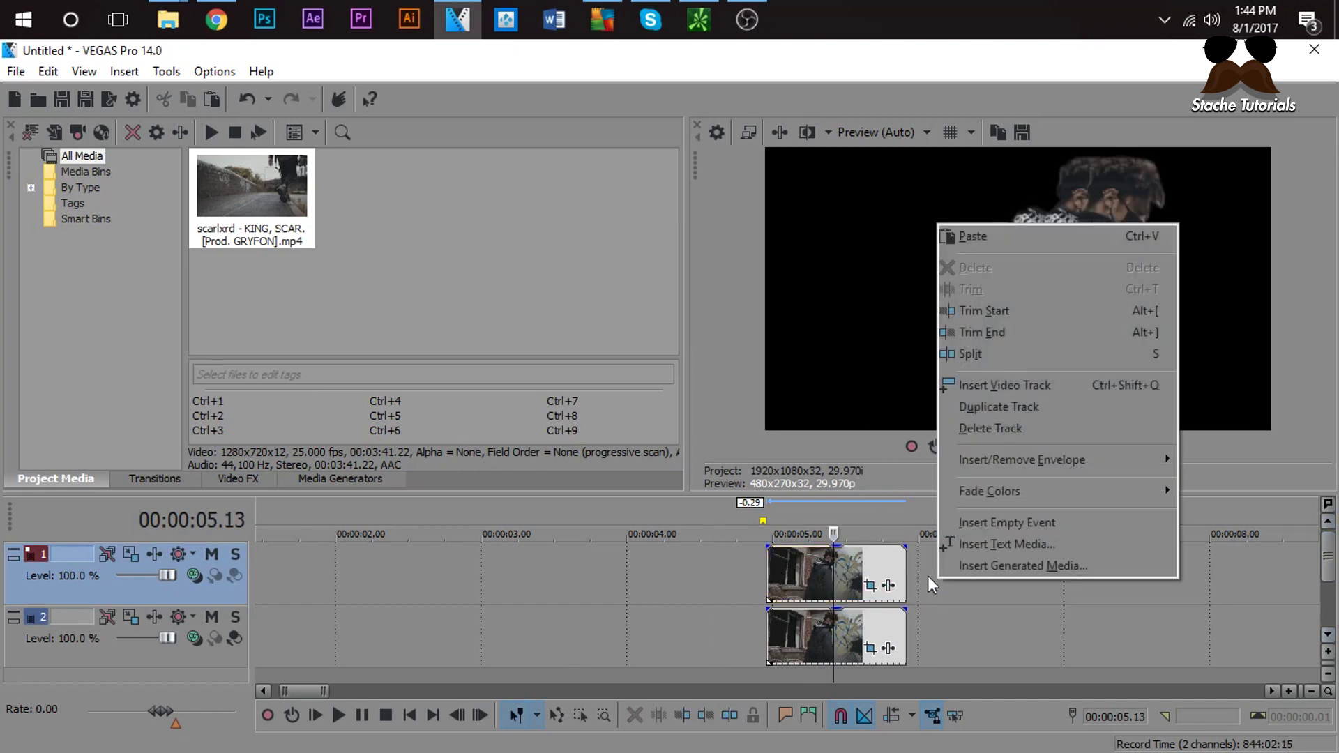
left_click(1017, 399)
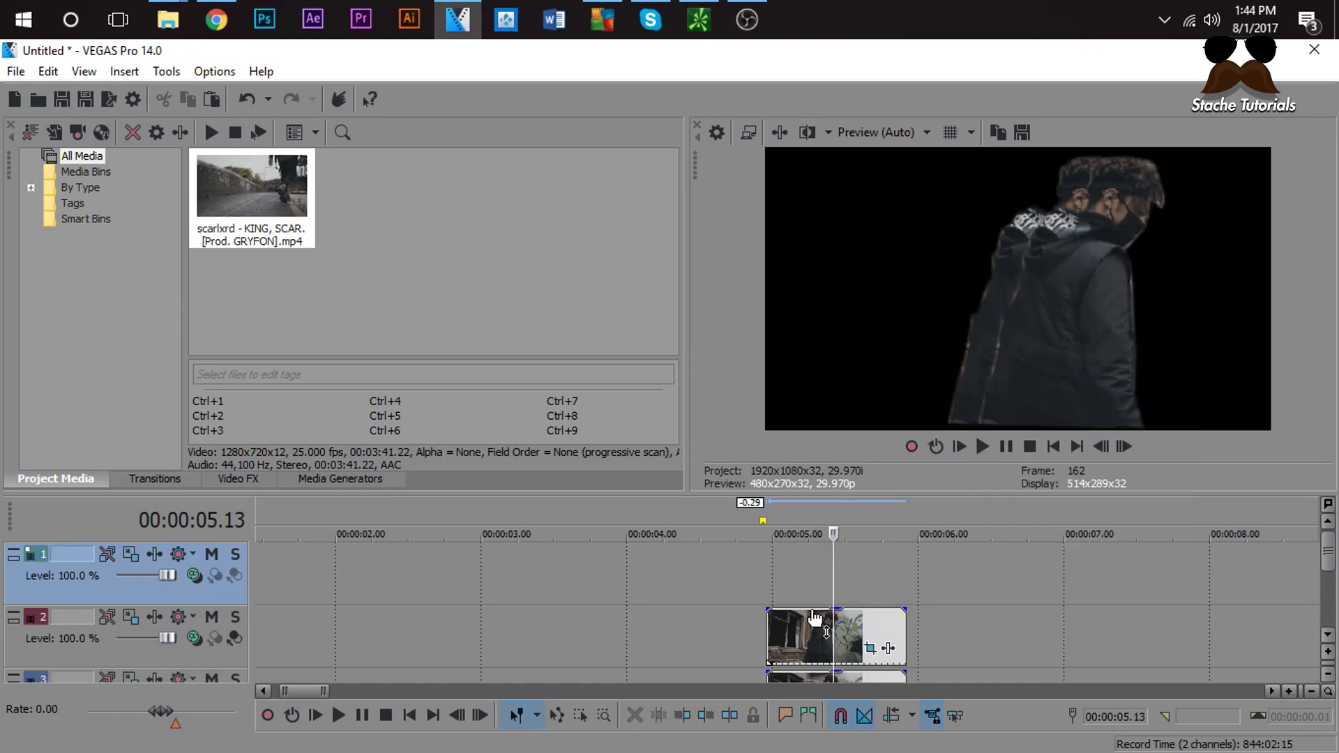
left_click(803, 634)
left_click_drag(840, 620, 839, 562)
Step: Offset the new copy's pan/crop to X Center 516.3, Y Center 347.2 for a third echo
left_click(871, 587)
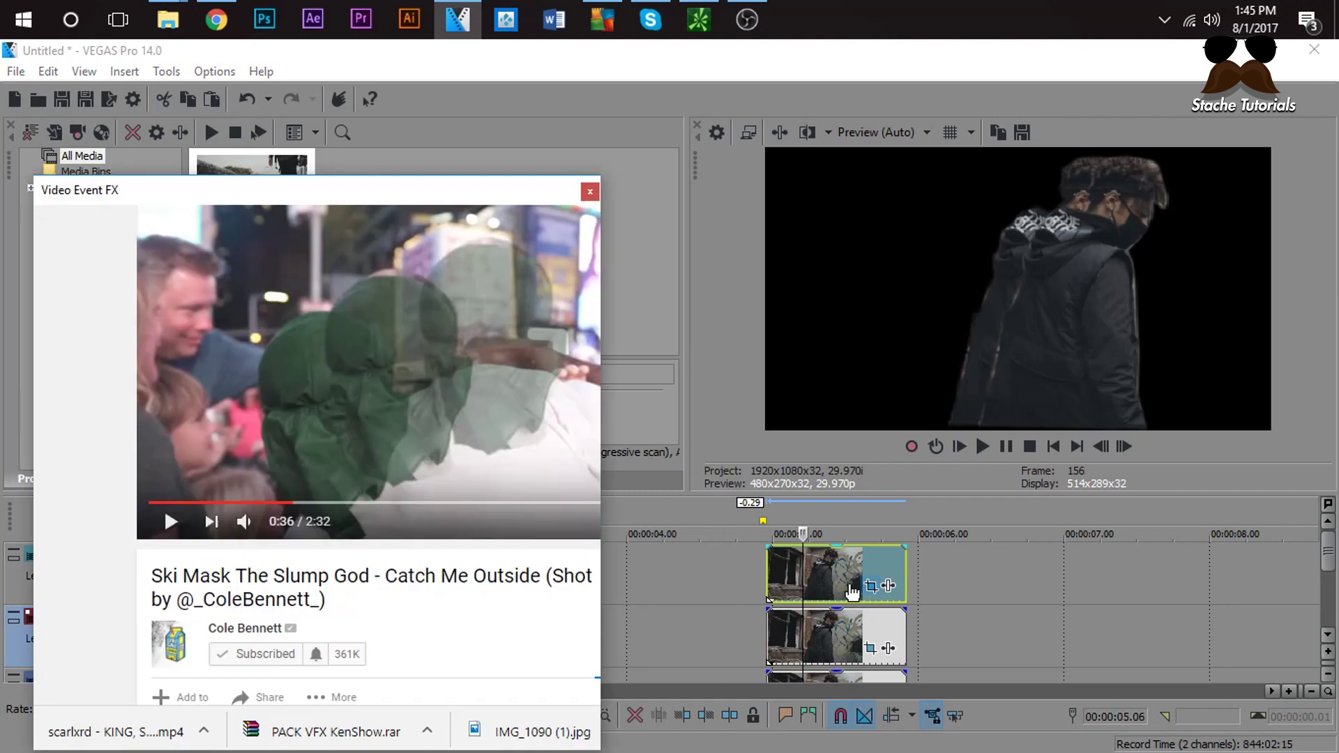
left_click(186, 676)
left_click_drag(384, 487, 383, 484)
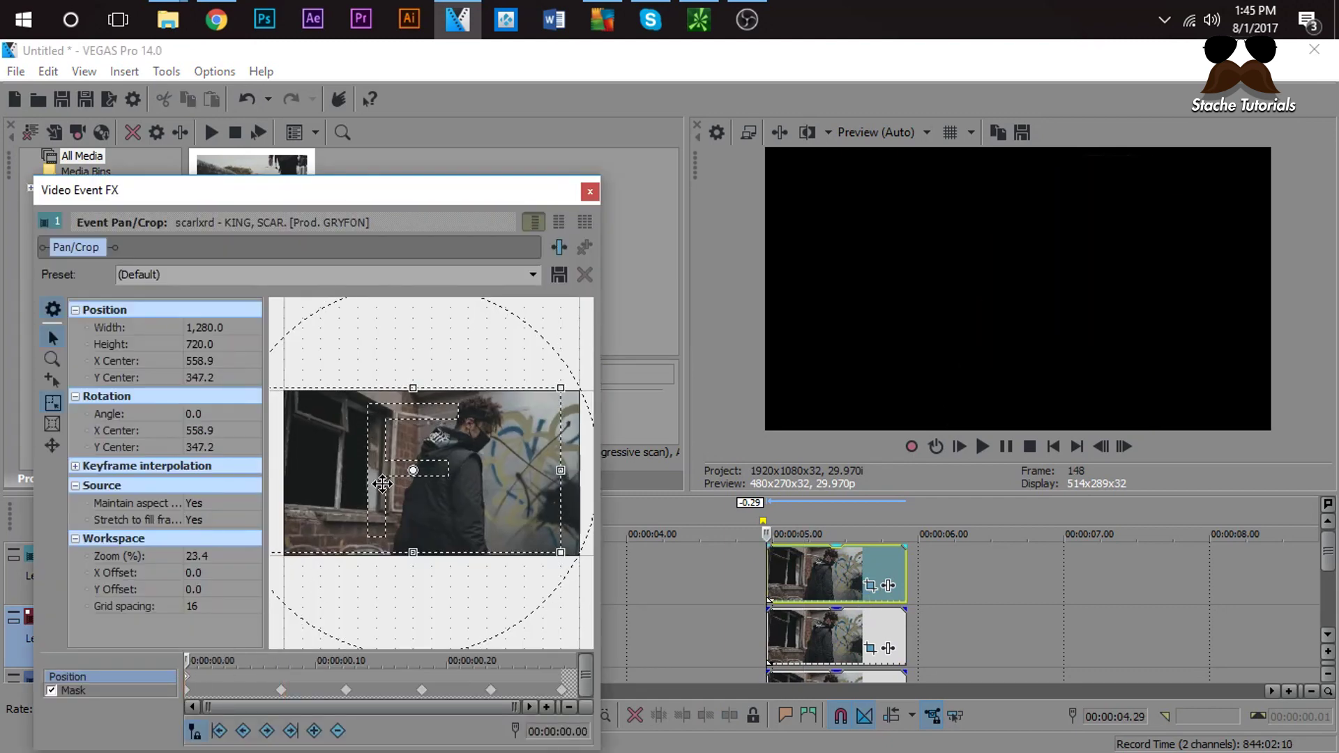
key("Left")
key("Left")
key("Left")
key("Left")
key("Left")
key("Left")
key("Left")
key("Left")
key("Left")
key("Left")
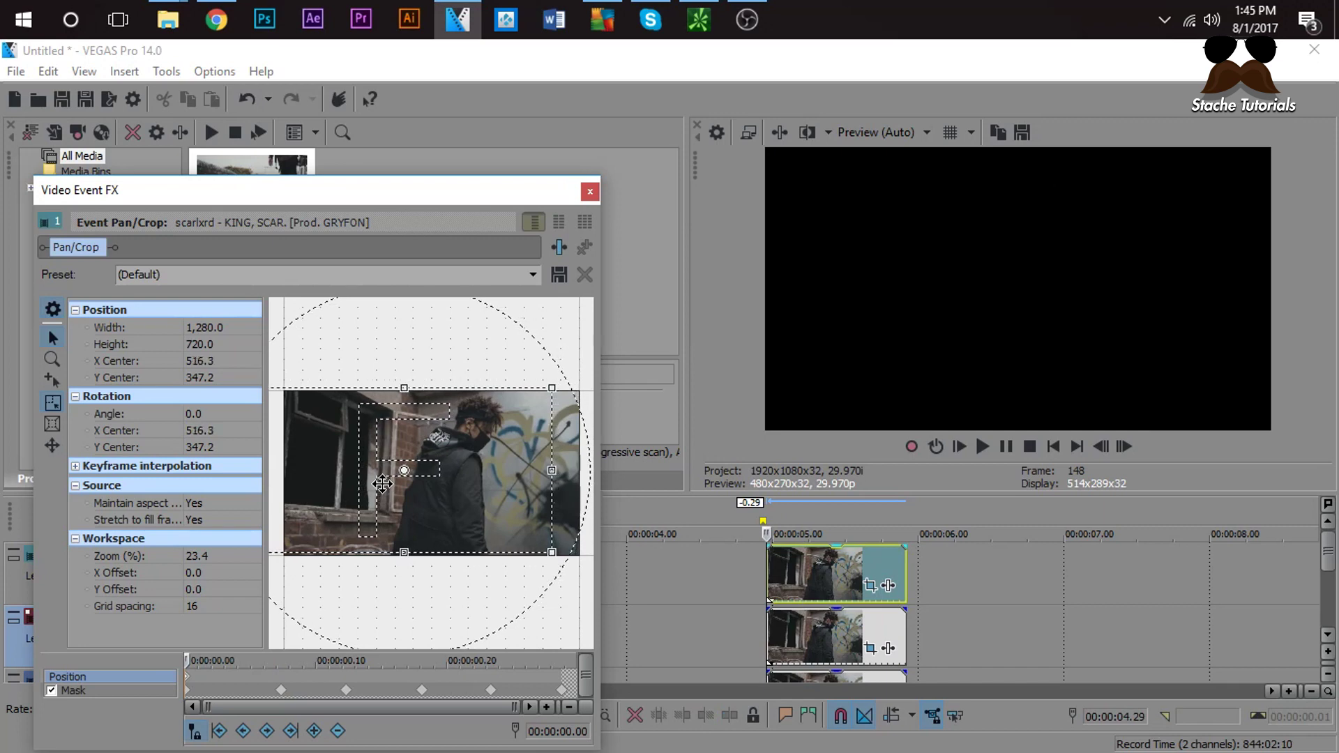
left_click(779, 568)
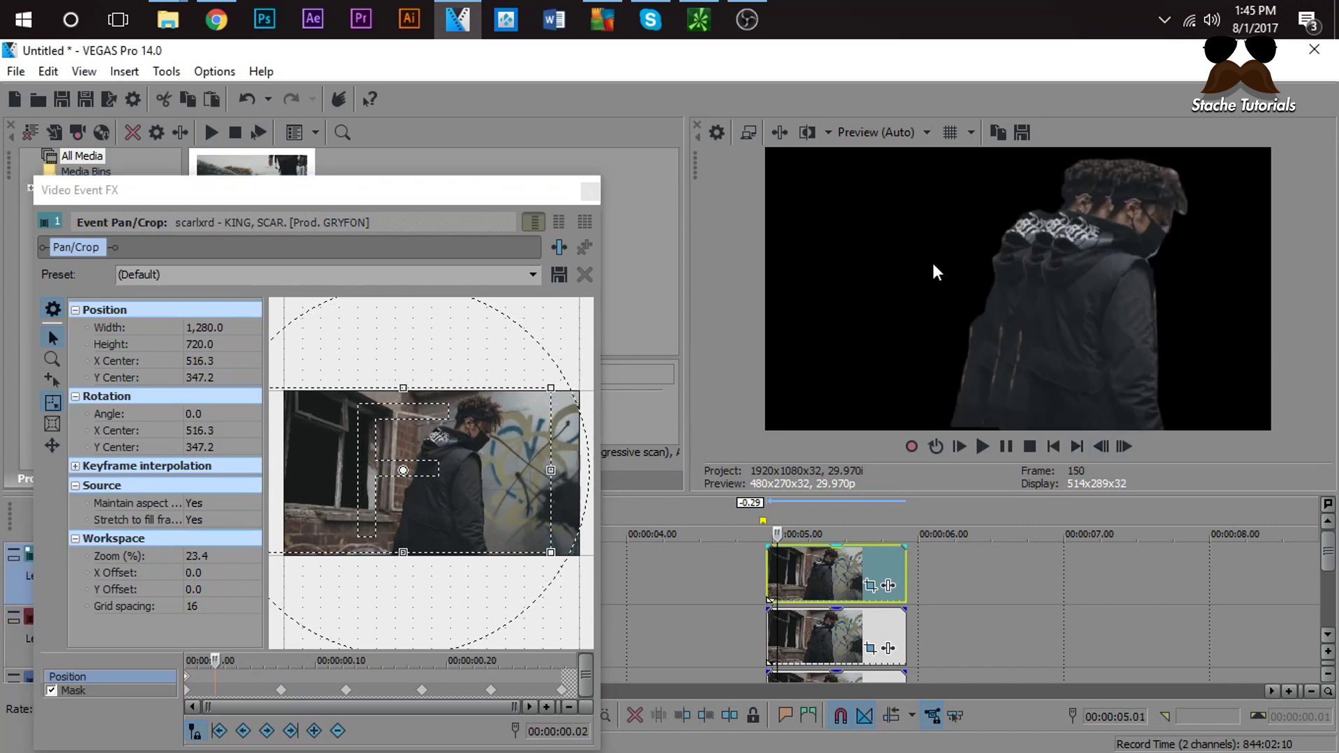
left_click(589, 191)
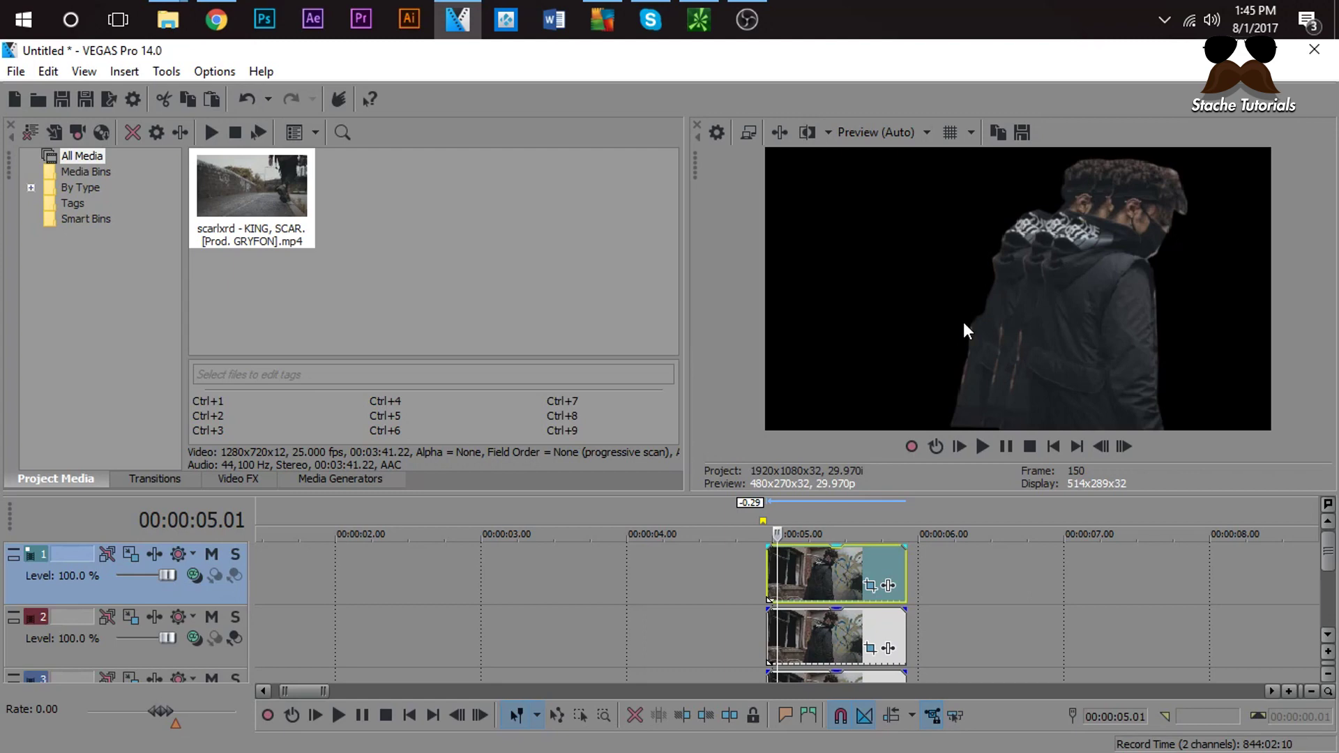
left_click_drag(1330, 556, 1338, 610)
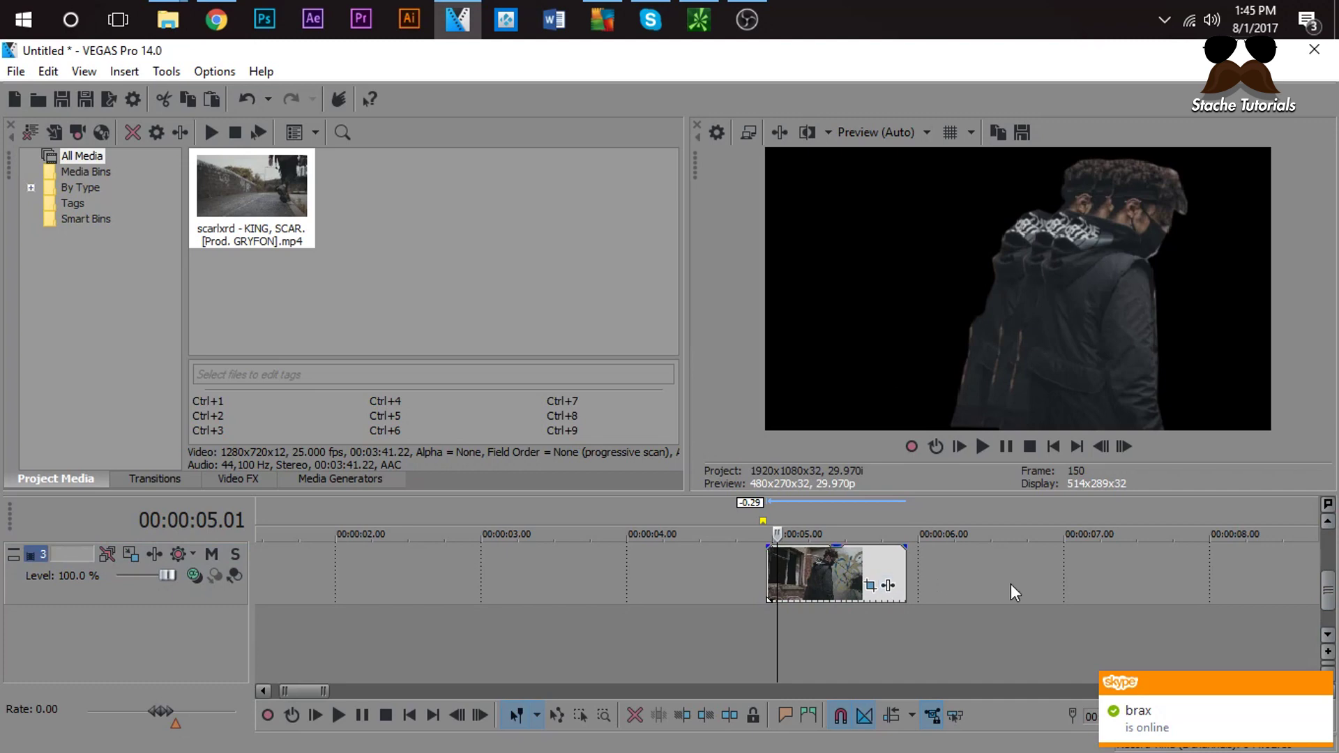
Step: Insert a fourth video track and Ctrl-drag a copy of the dancer clip from track 4 into track 3
scroll(876, 594, "up", 1)
scroll(868, 600, "down", 1)
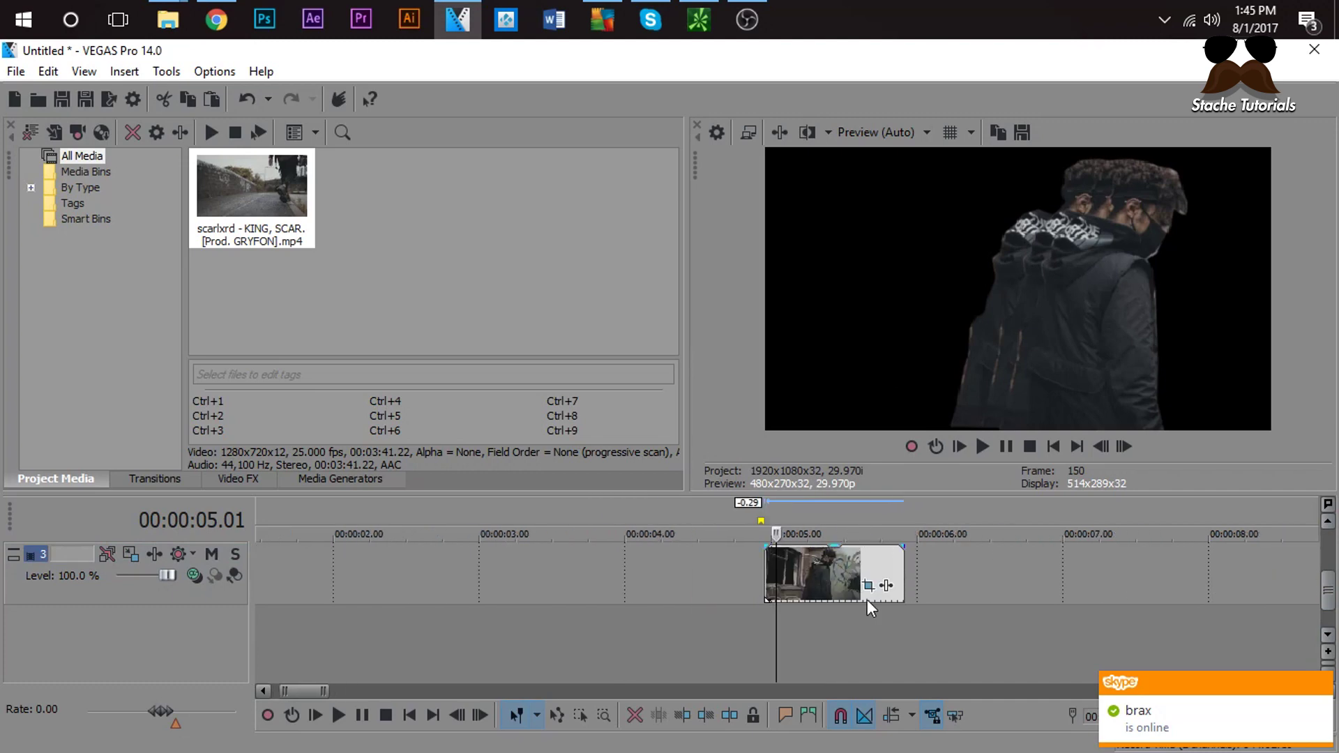
right_click(931, 578)
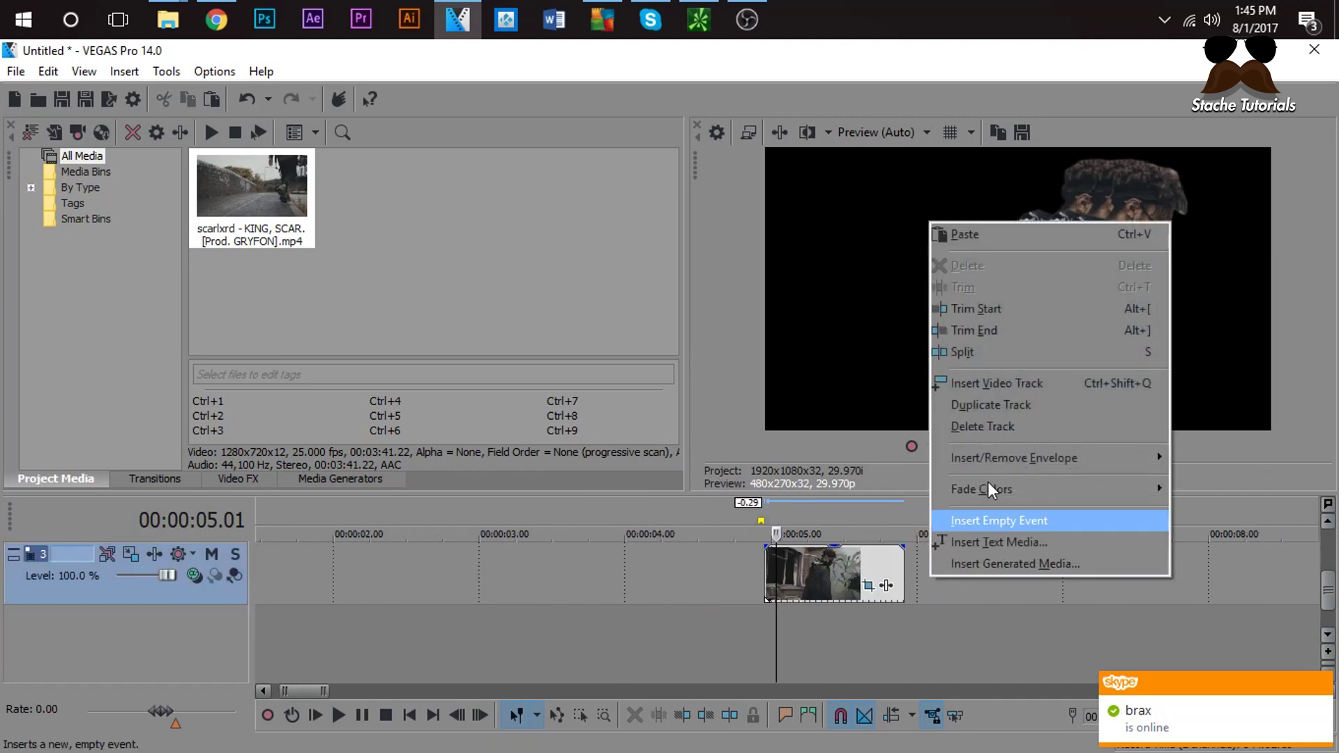
left_click(1019, 388)
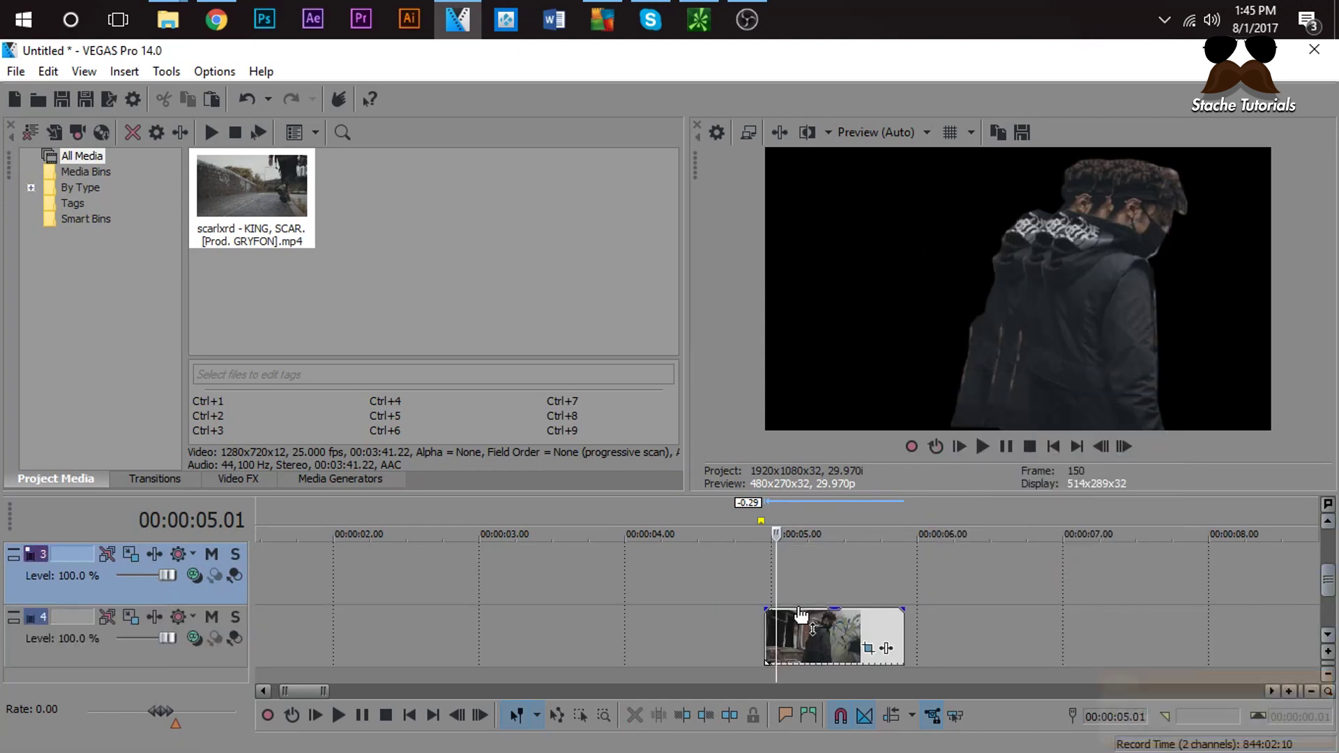
left_click(772, 621)
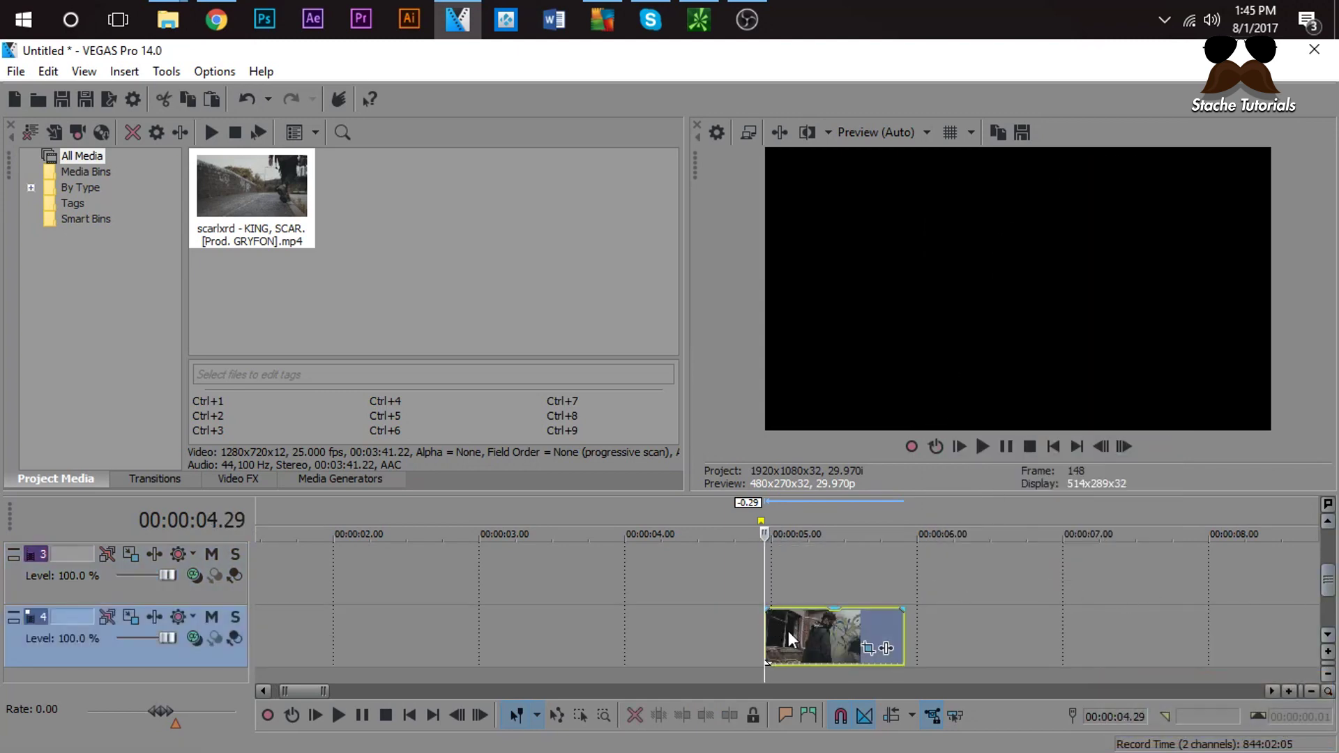
left_click_drag(789, 591, 785, 637)
left_click(809, 635)
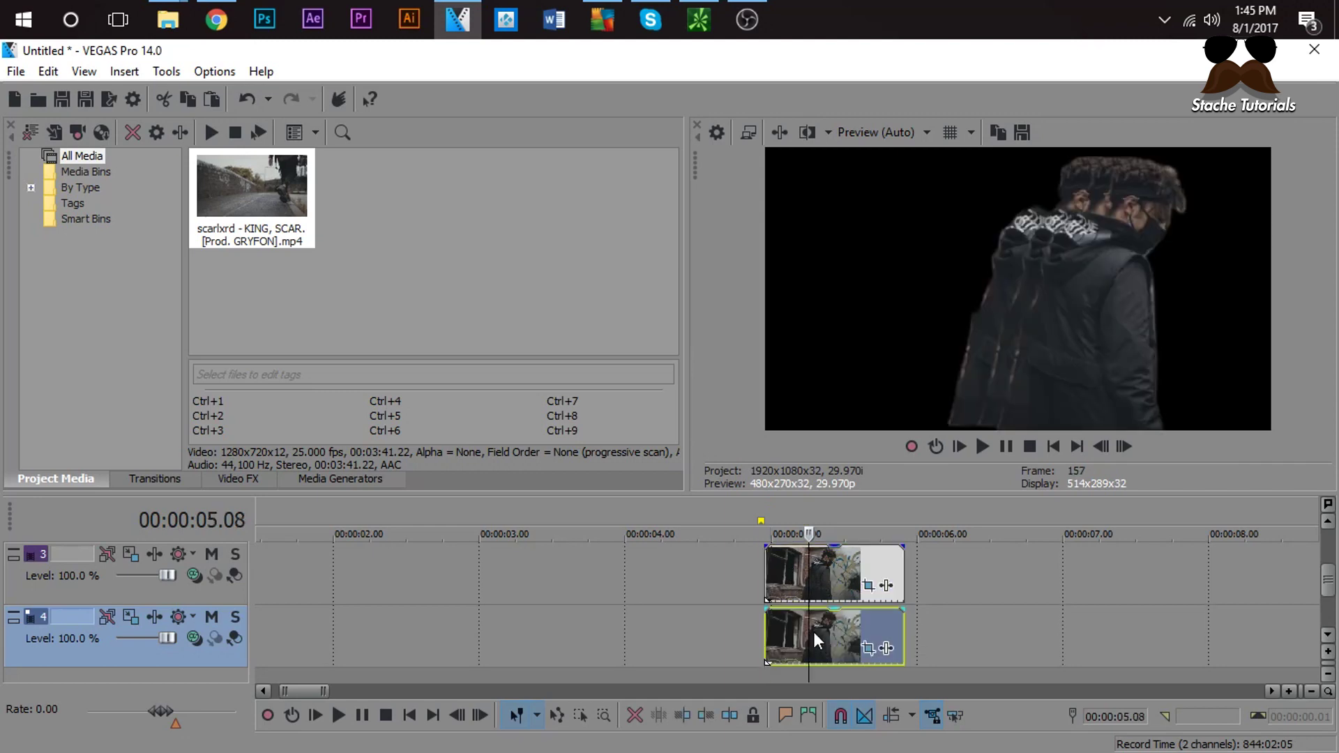
left_click(870, 650)
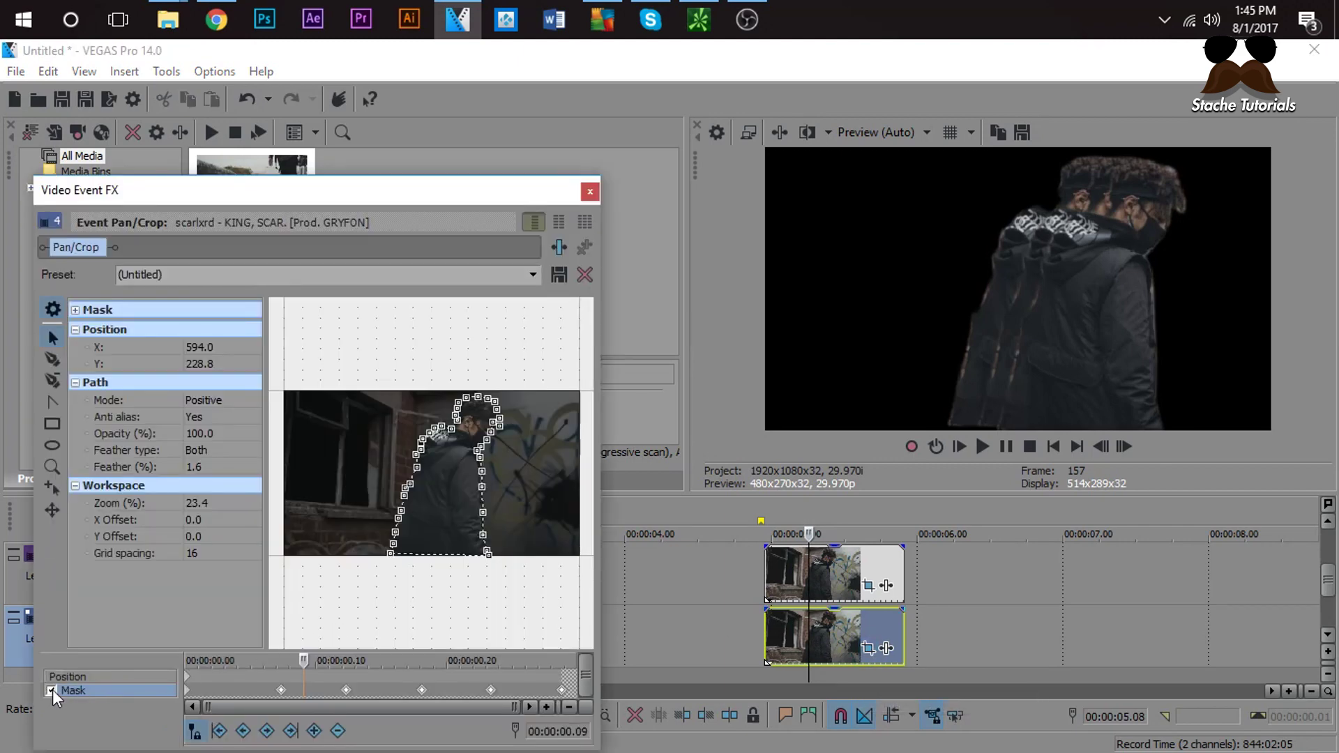
Step: Uncheck Mask in the track 4 clip's Pan/Crop, close it, and preview the layered clips
left_click(51, 690)
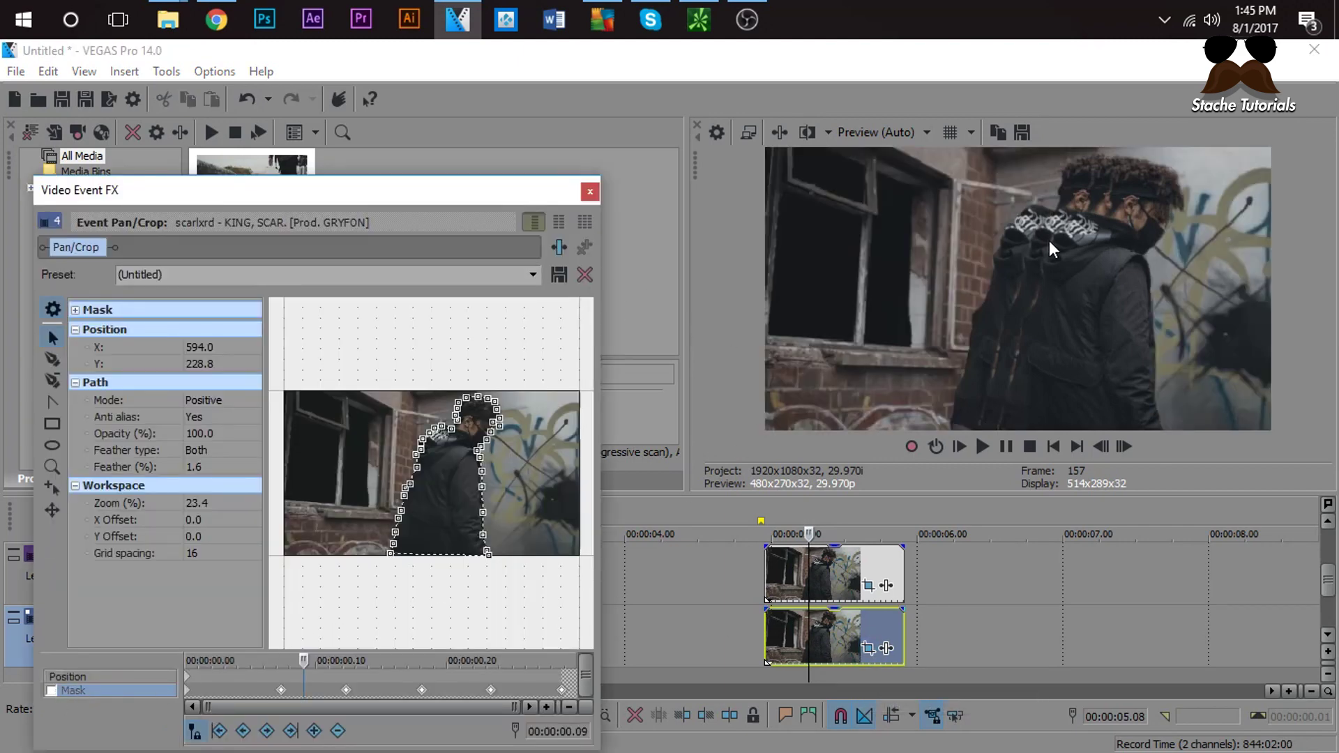
left_click(591, 191)
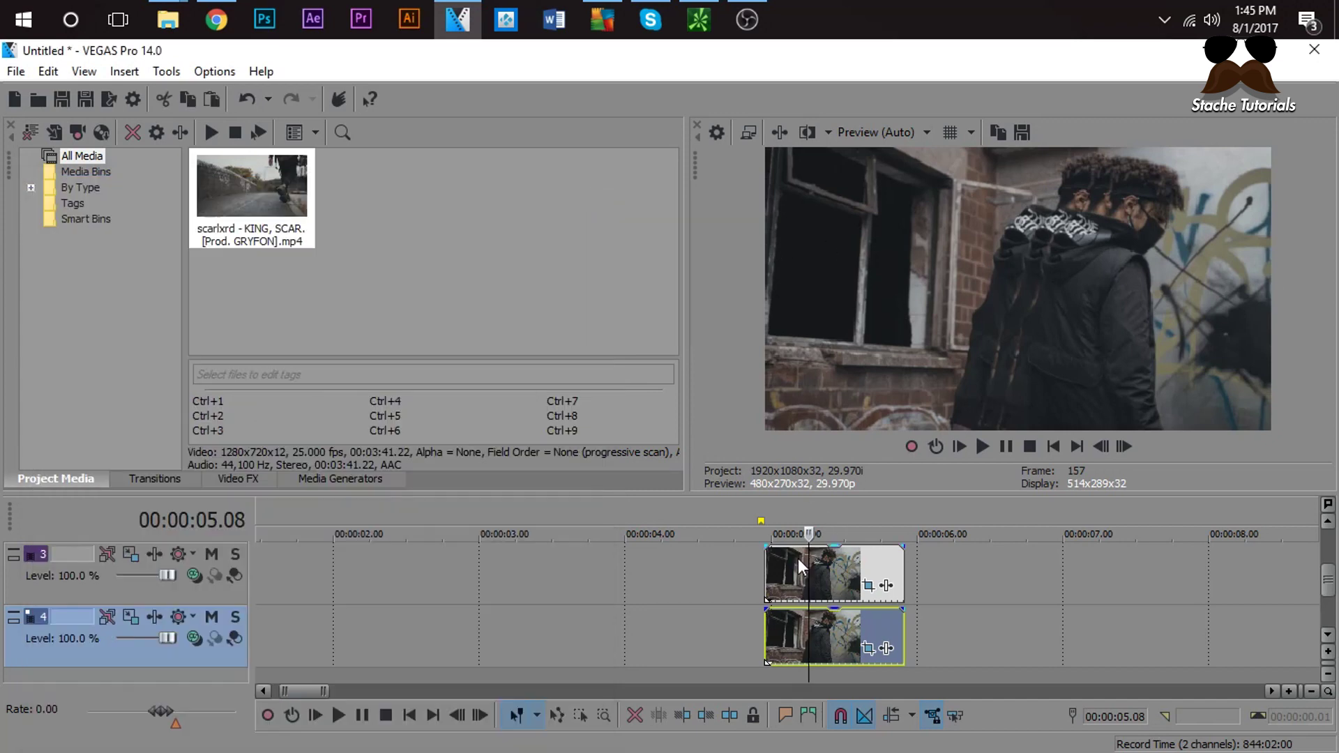
left_click(772, 575)
key("space")
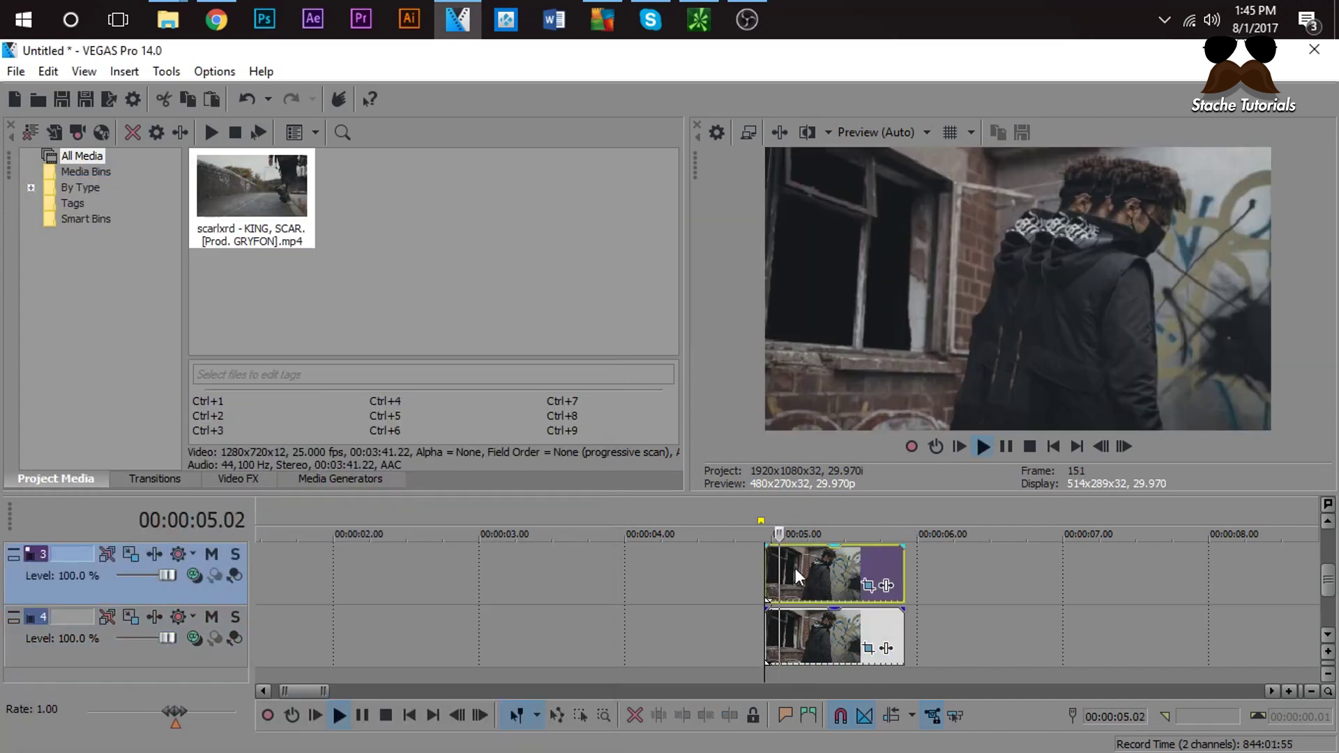
key("space")
left_click_drag(1331, 582, 1338, 536)
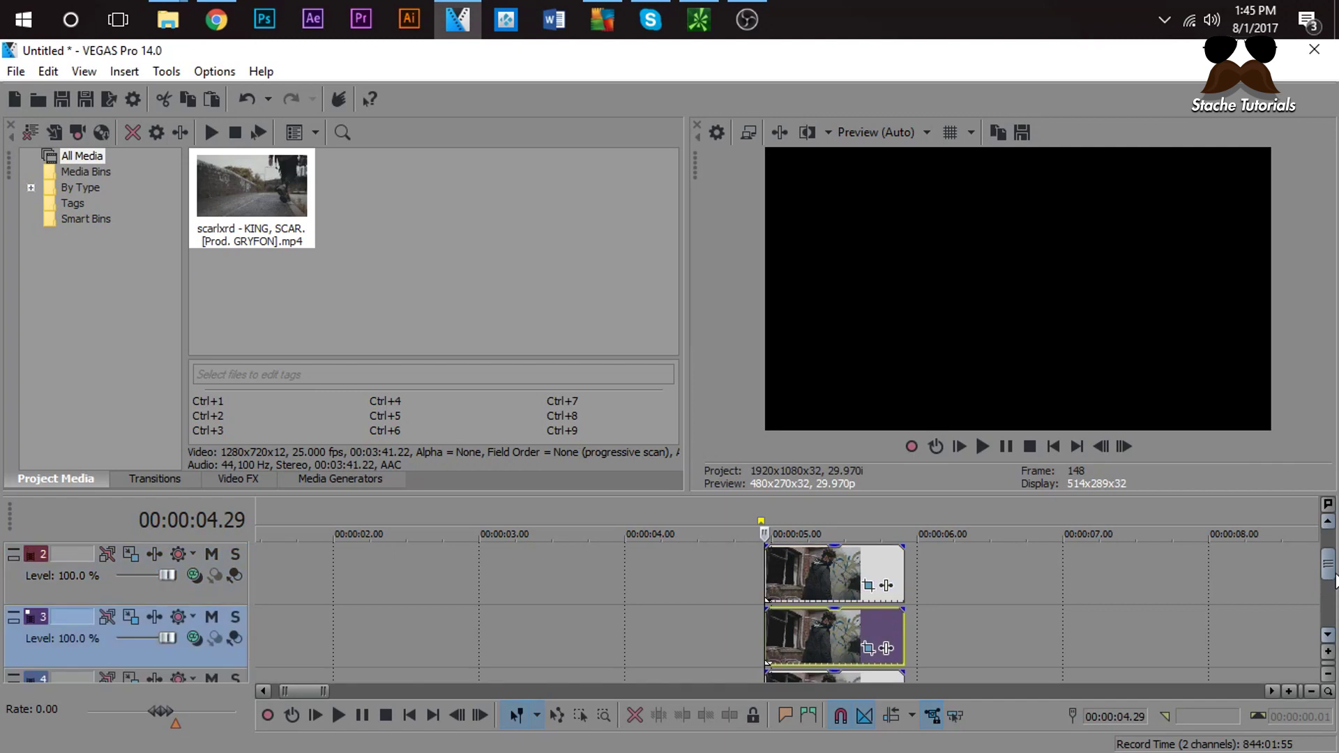
scroll(1333, 586, "down", 2)
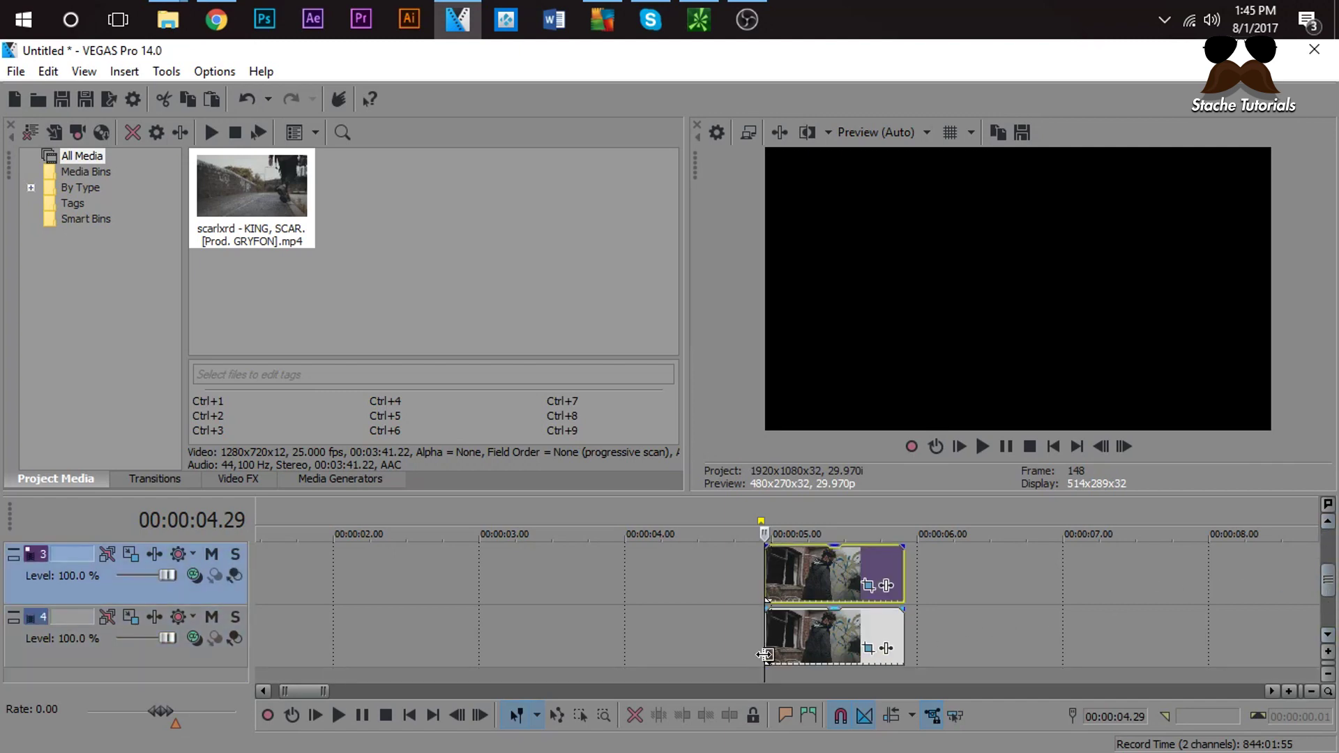
Step: Check the reference video, then drag the track 1 clip's opacity envelope down to 77 %
left_click(216, 19)
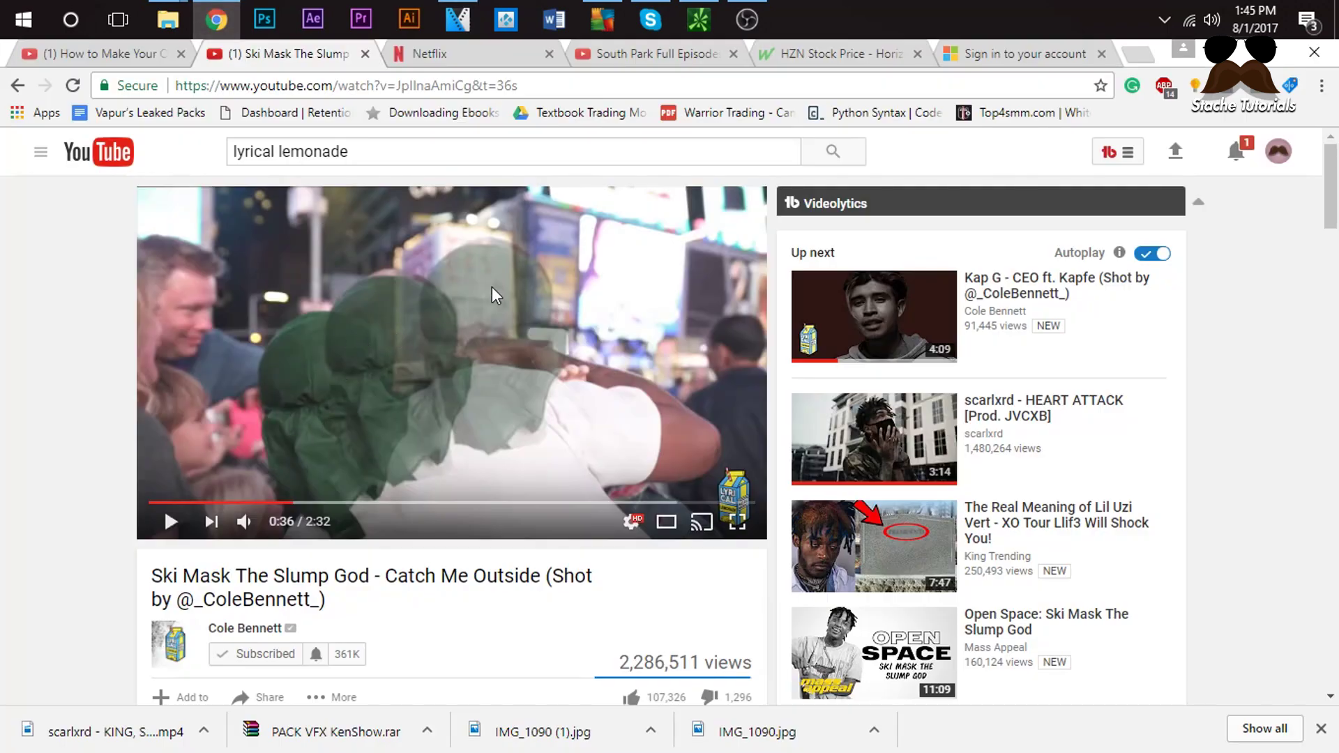
left_click(457, 19)
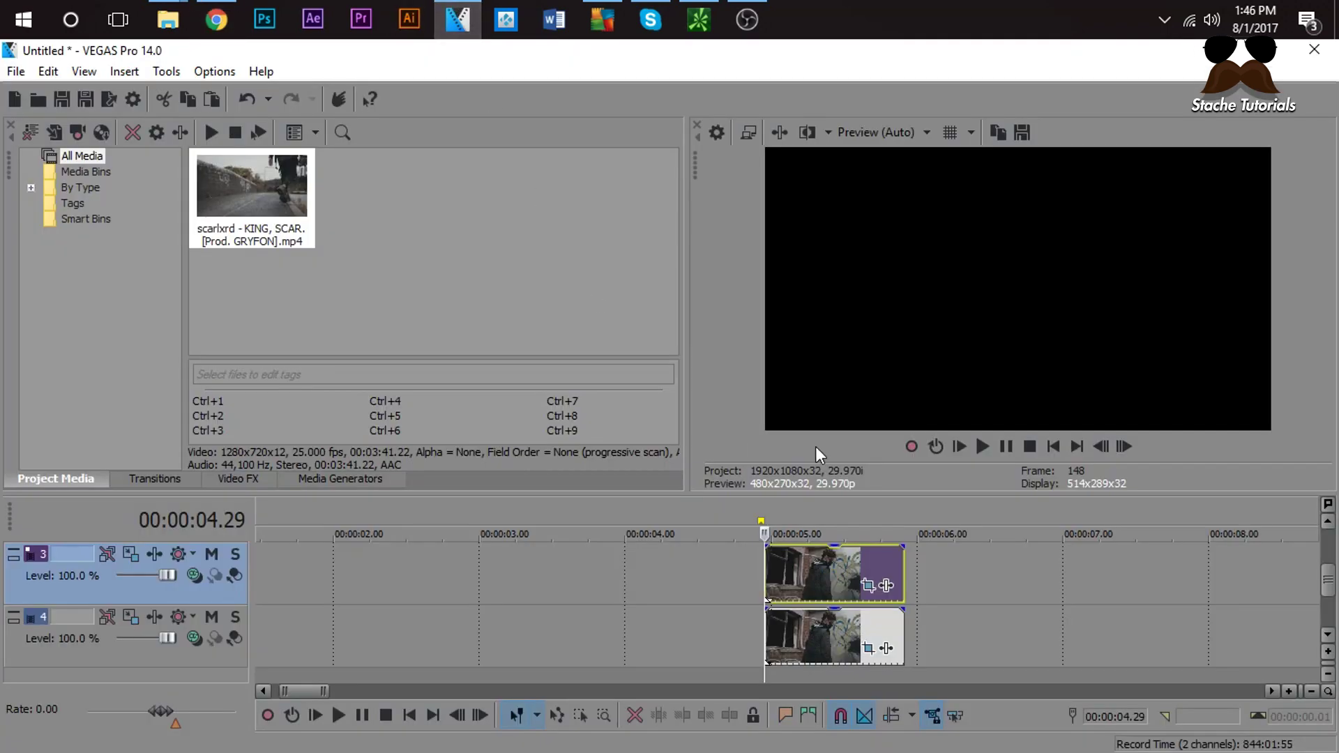
scroll(1333, 572, "up", 2)
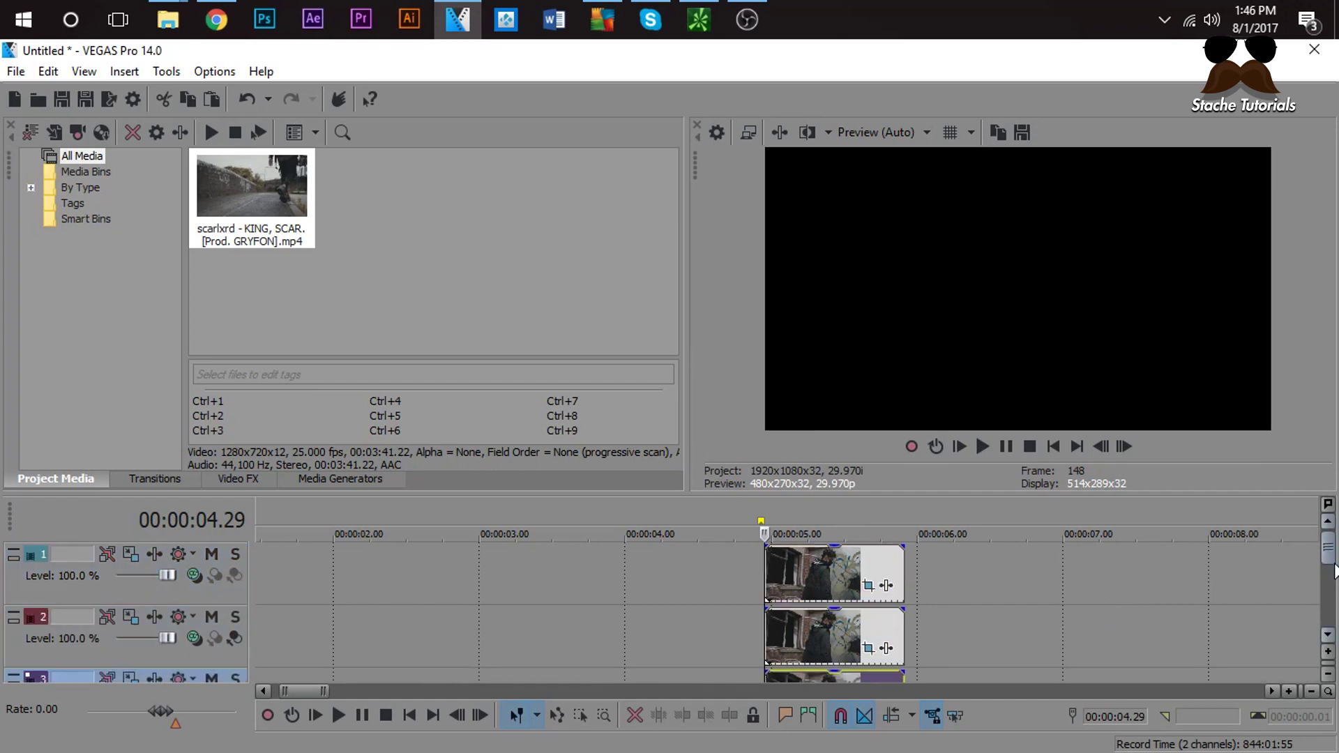
left_click(835, 562)
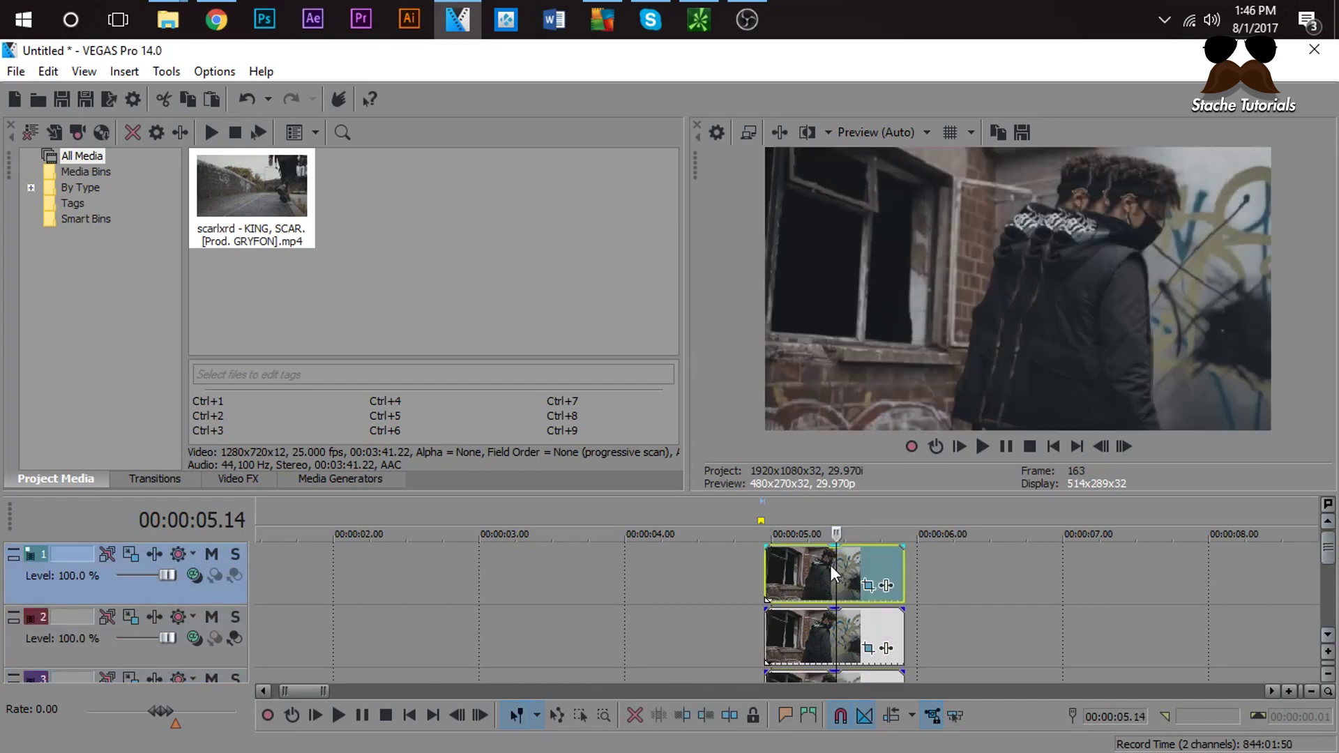
left_click(787, 585)
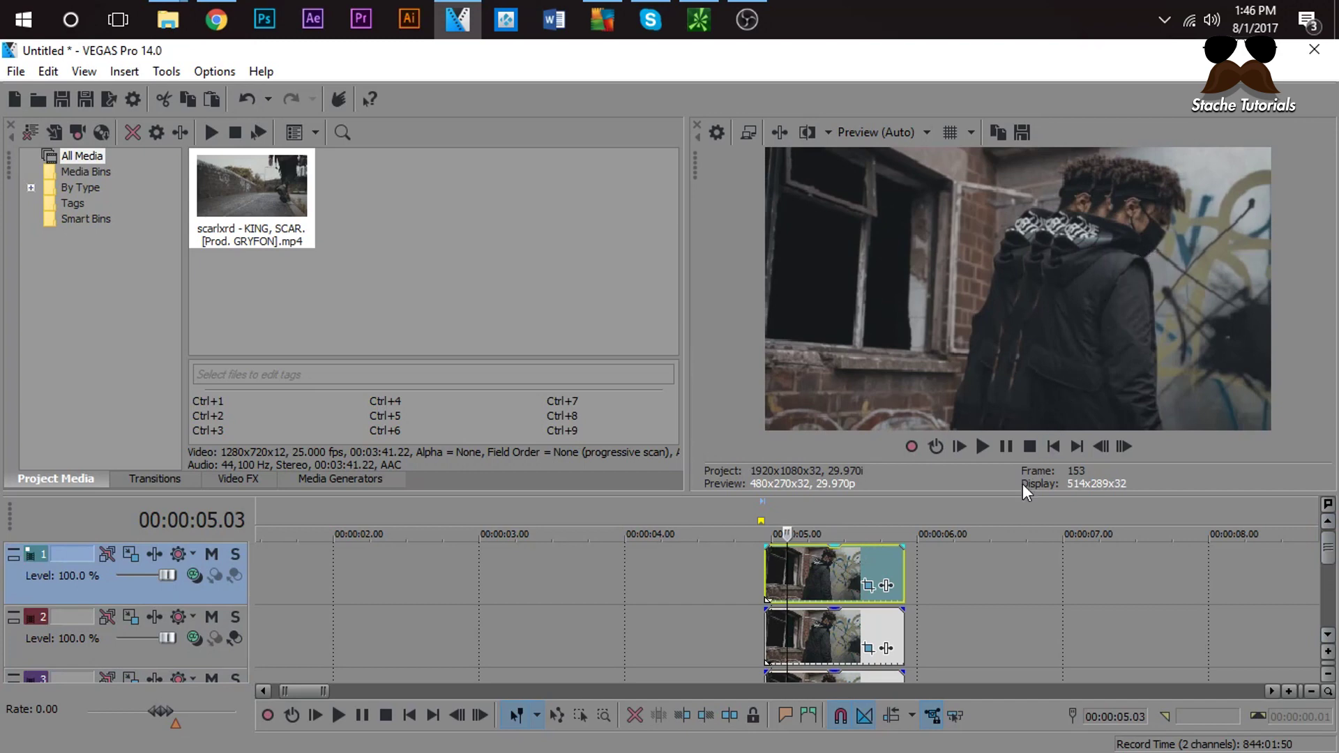
left_click_drag(830, 547, 836, 584)
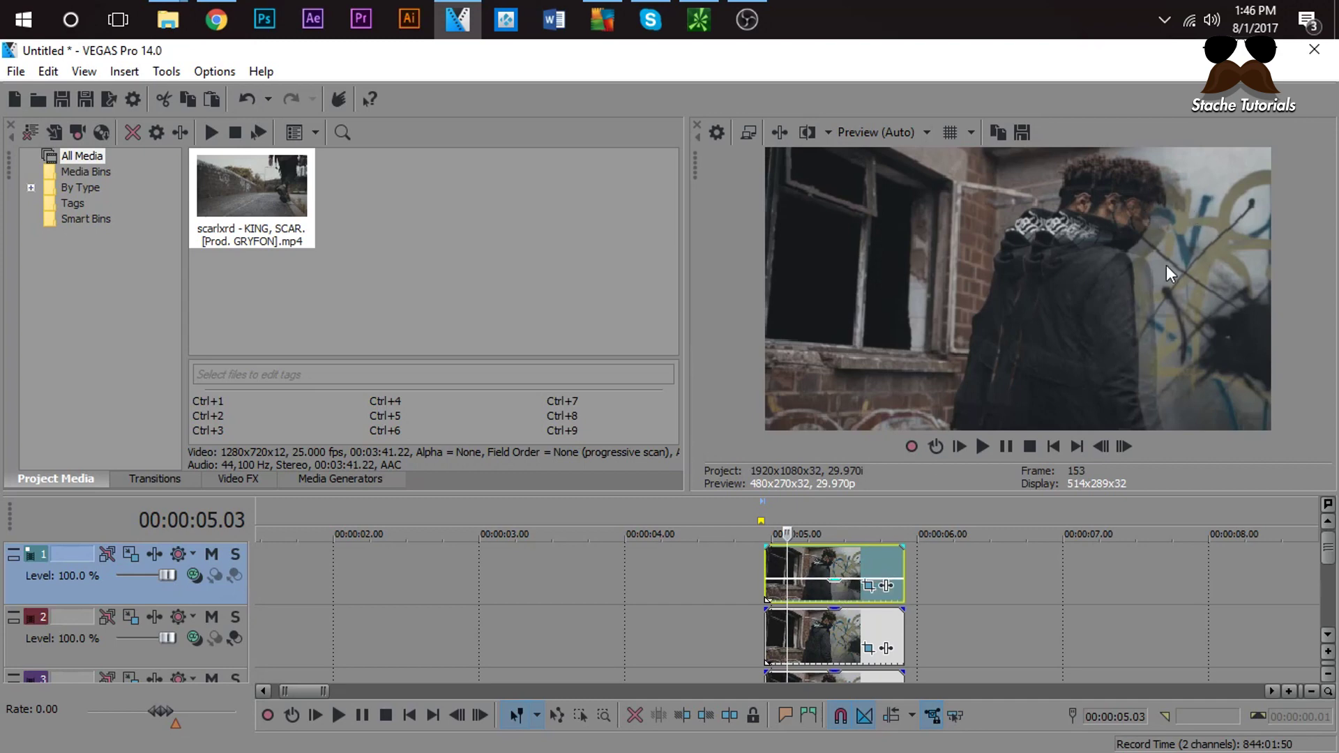
scroll(1327, 564, "down", 1)
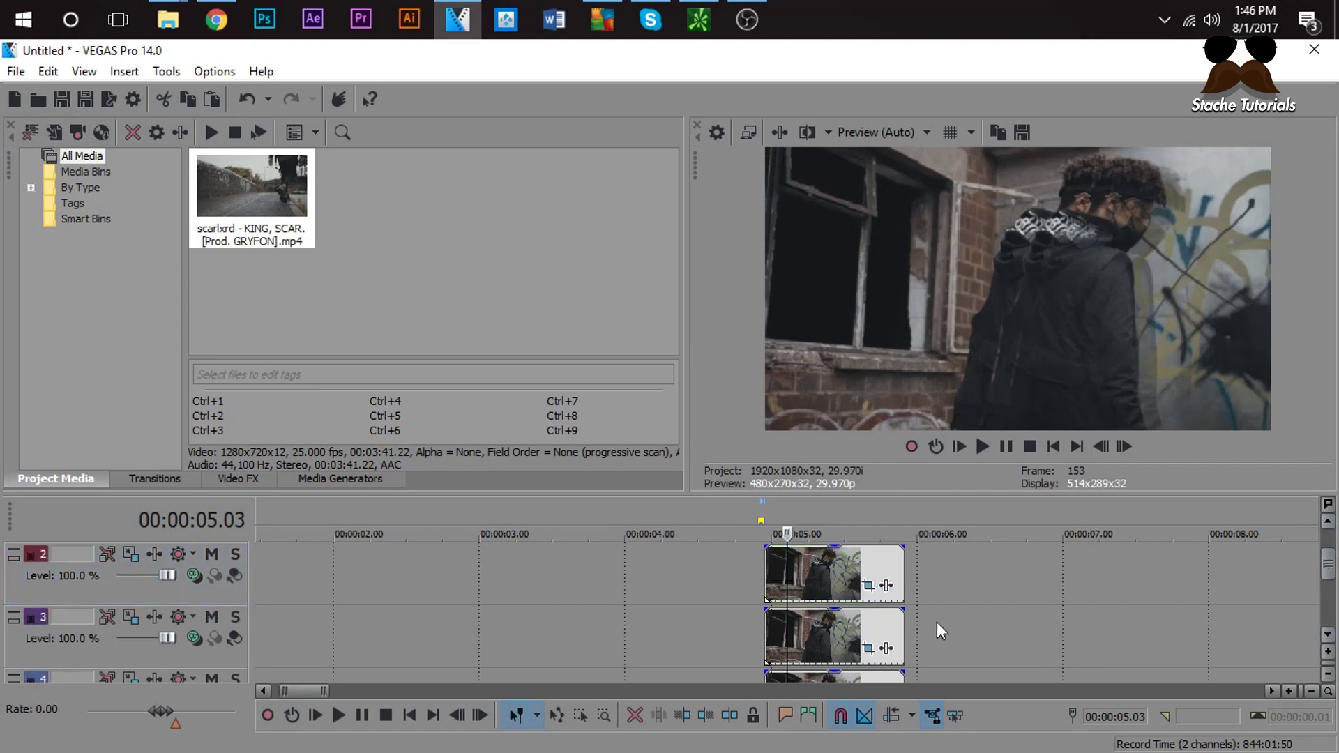
Step: Drag the track 2 clip's top-edge opacity envelope down to 67 %
left_click(835, 581)
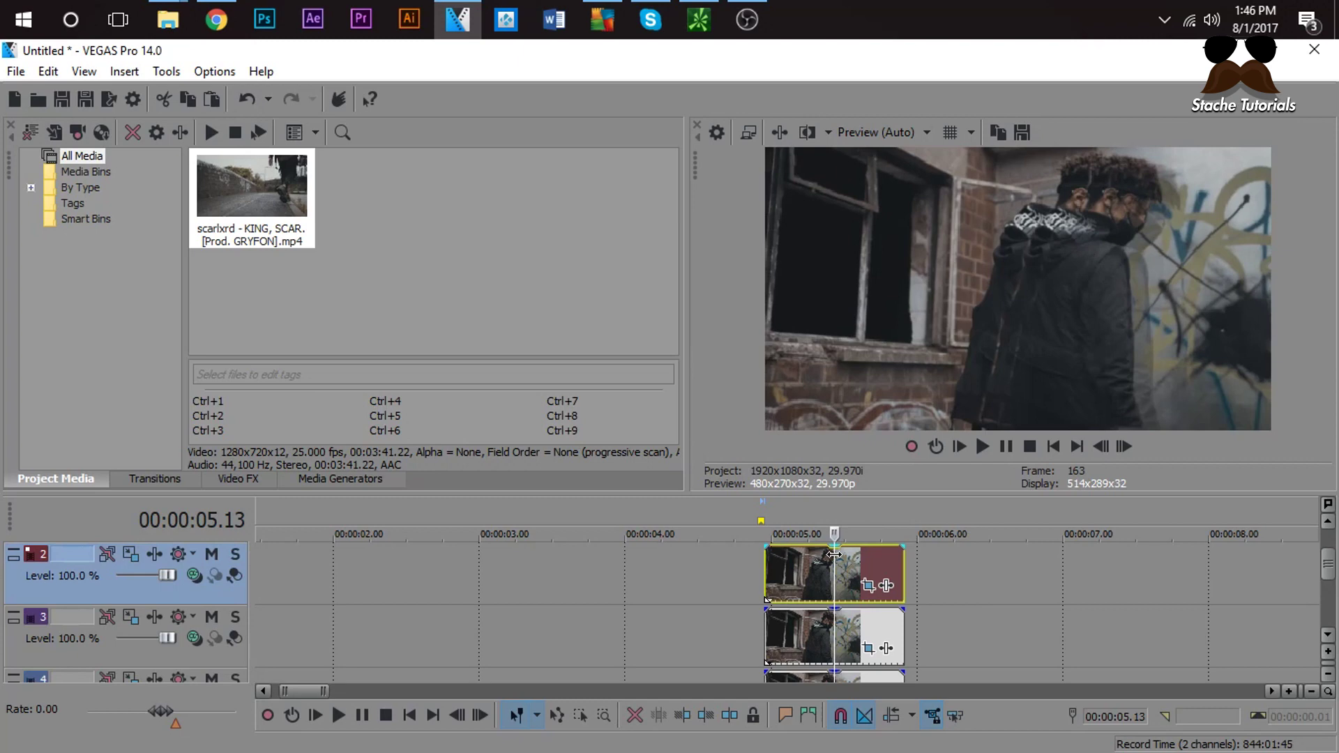
mouse_move(837, 551)
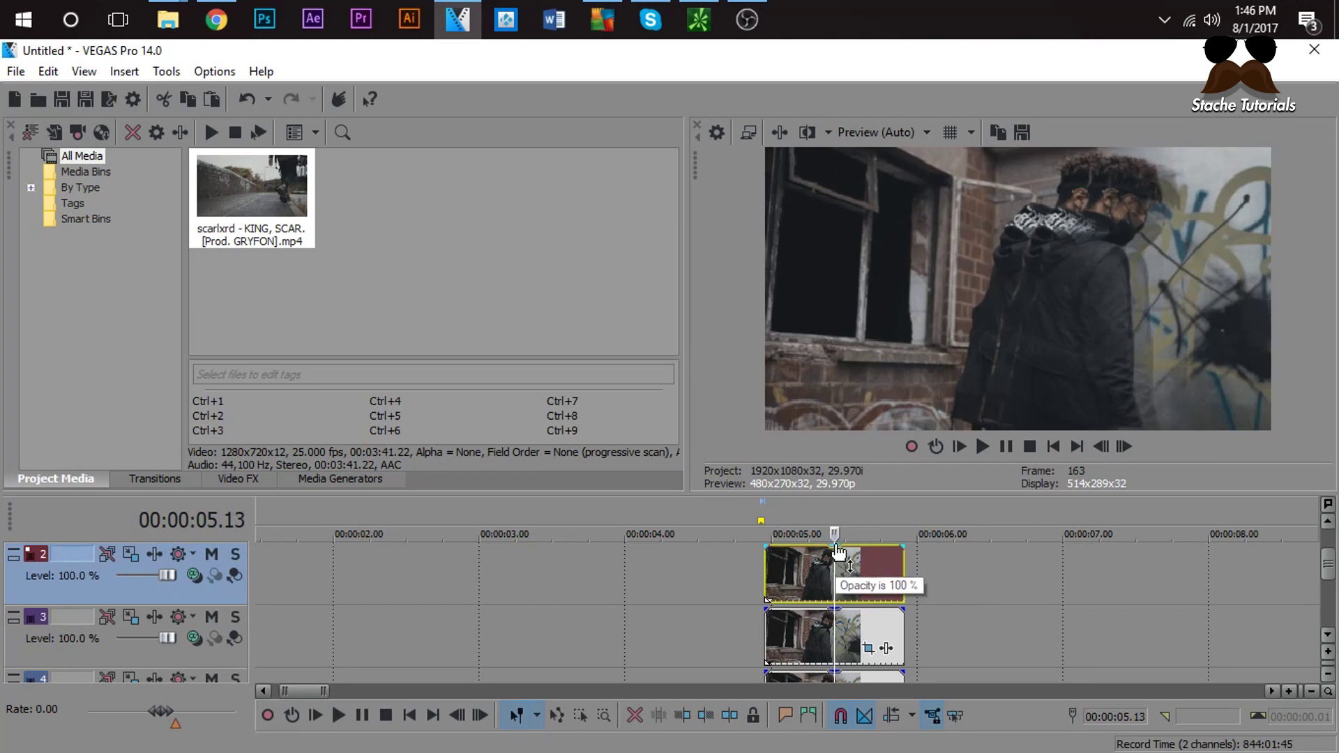
left_click_drag(839, 553, 844, 570)
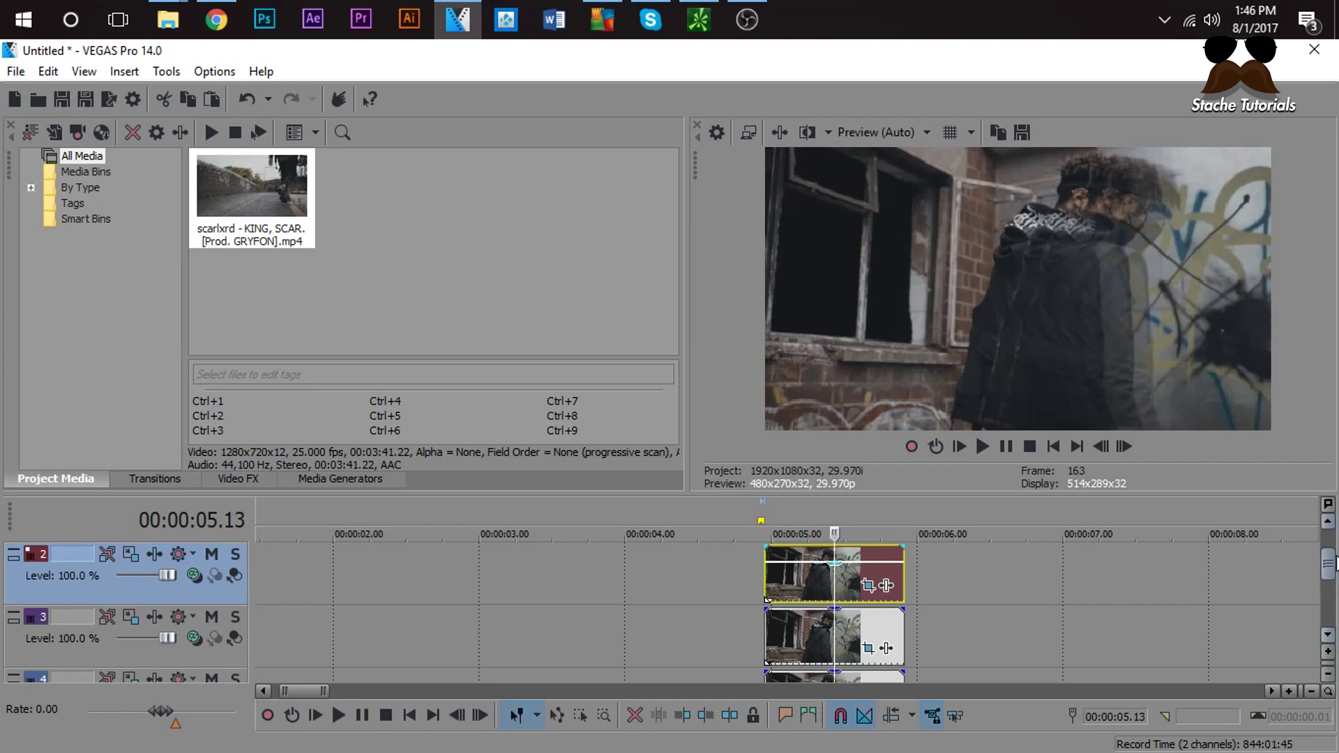
left_click_drag(1334, 569, 1332, 549)
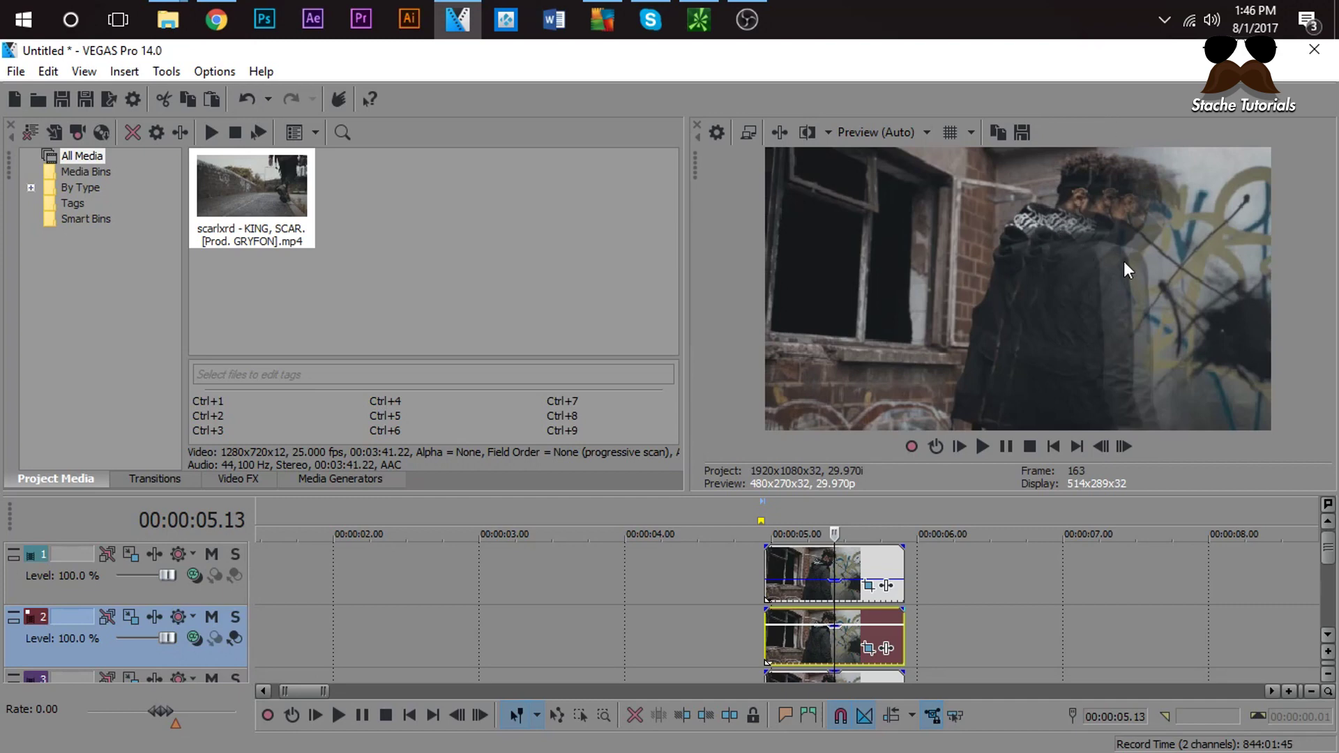
left_click(750, 576)
Step: Insert a new top video track and Ctrl-drag a copy of the track 2 dancer clip onto it
left_click(832, 565)
right_click(949, 567)
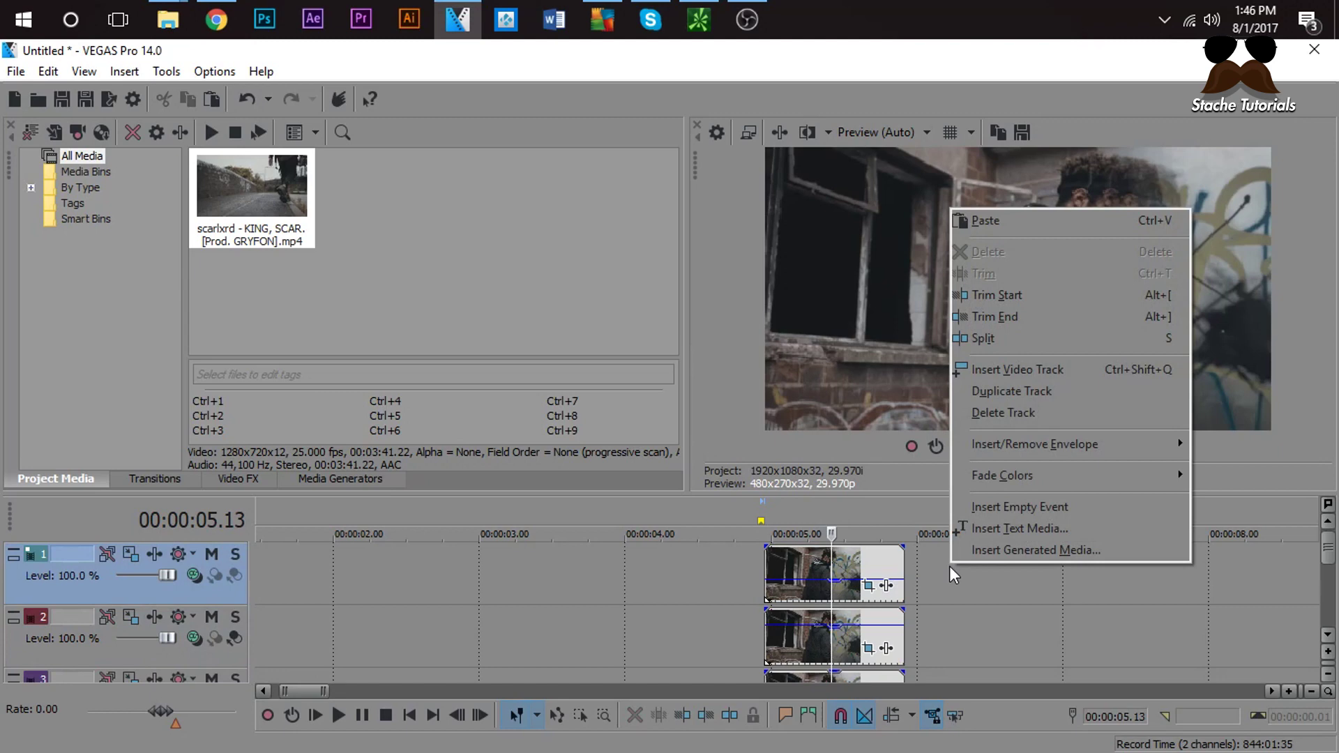
left_click(1030, 372)
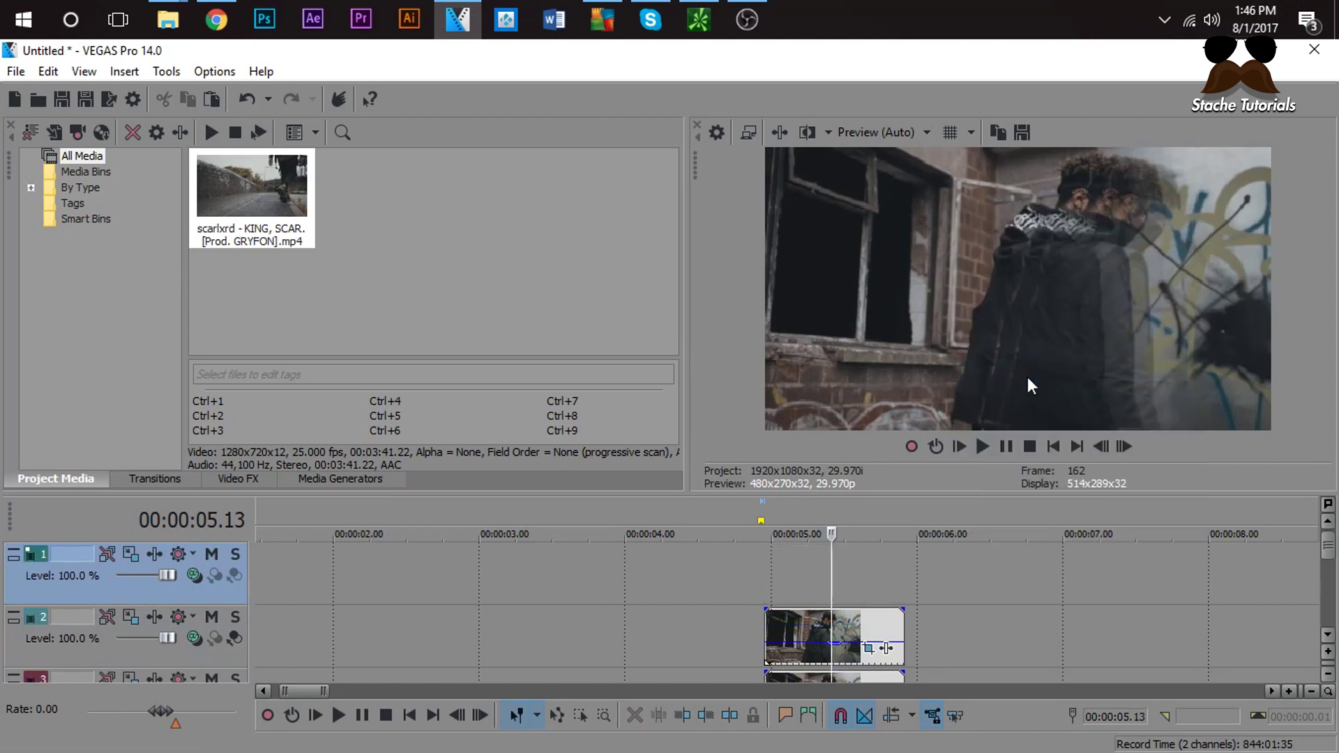
left_click(804, 635)
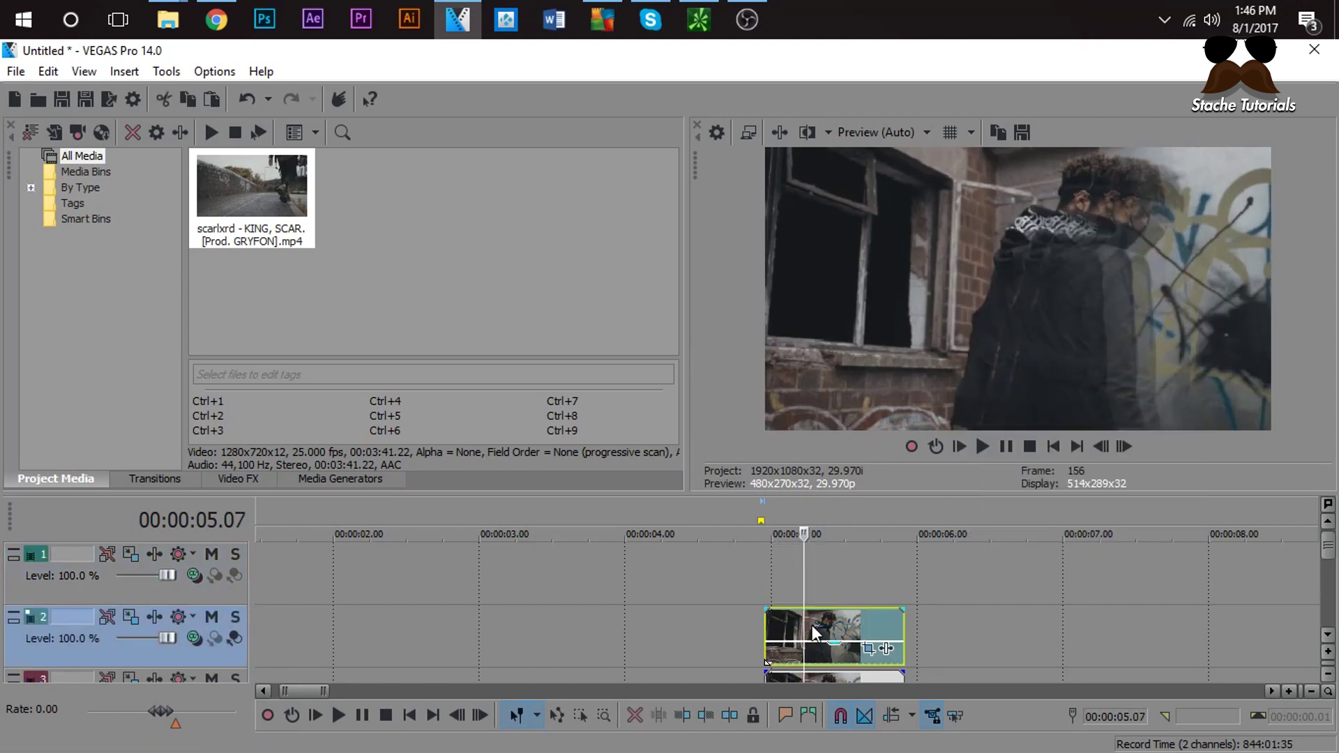
left_click_drag(822, 626, 826, 558)
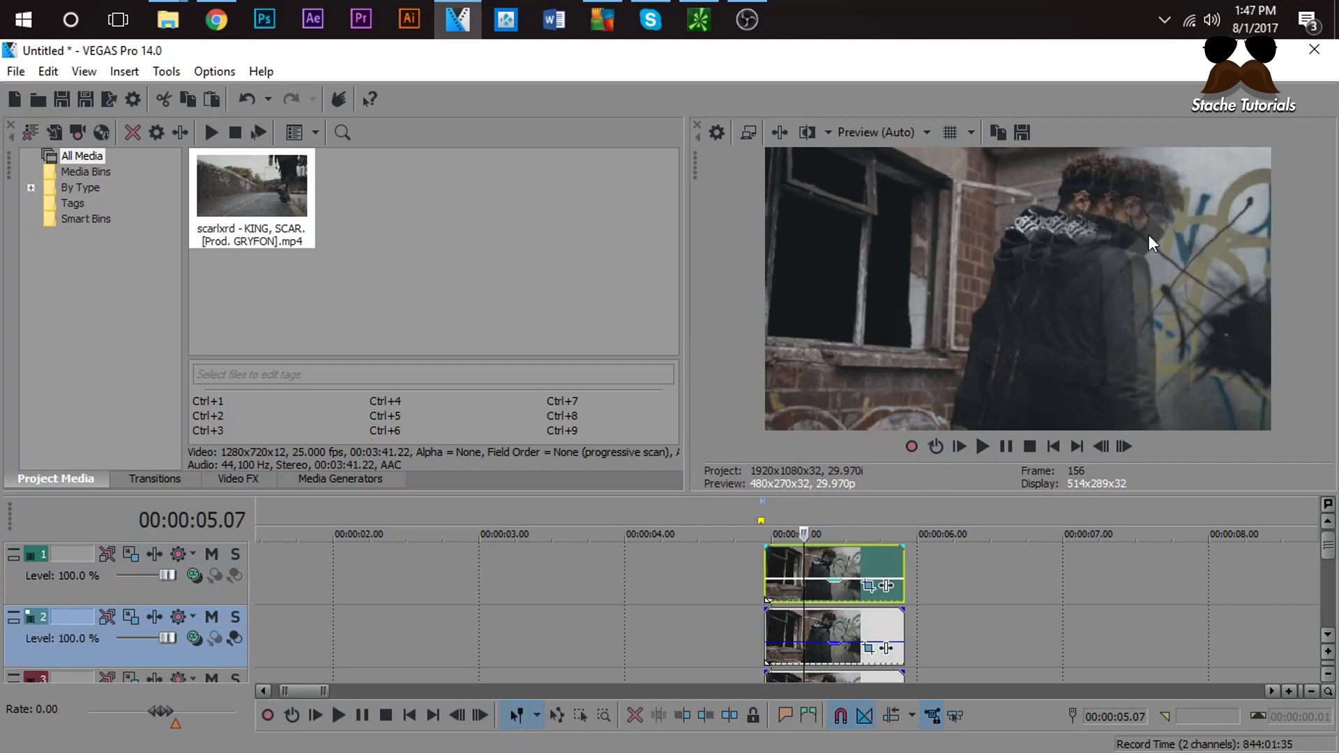
Step: Reset the top copy's pan/crop to the (Default) preset, centred at X 640, Y 360
left_click(869, 585)
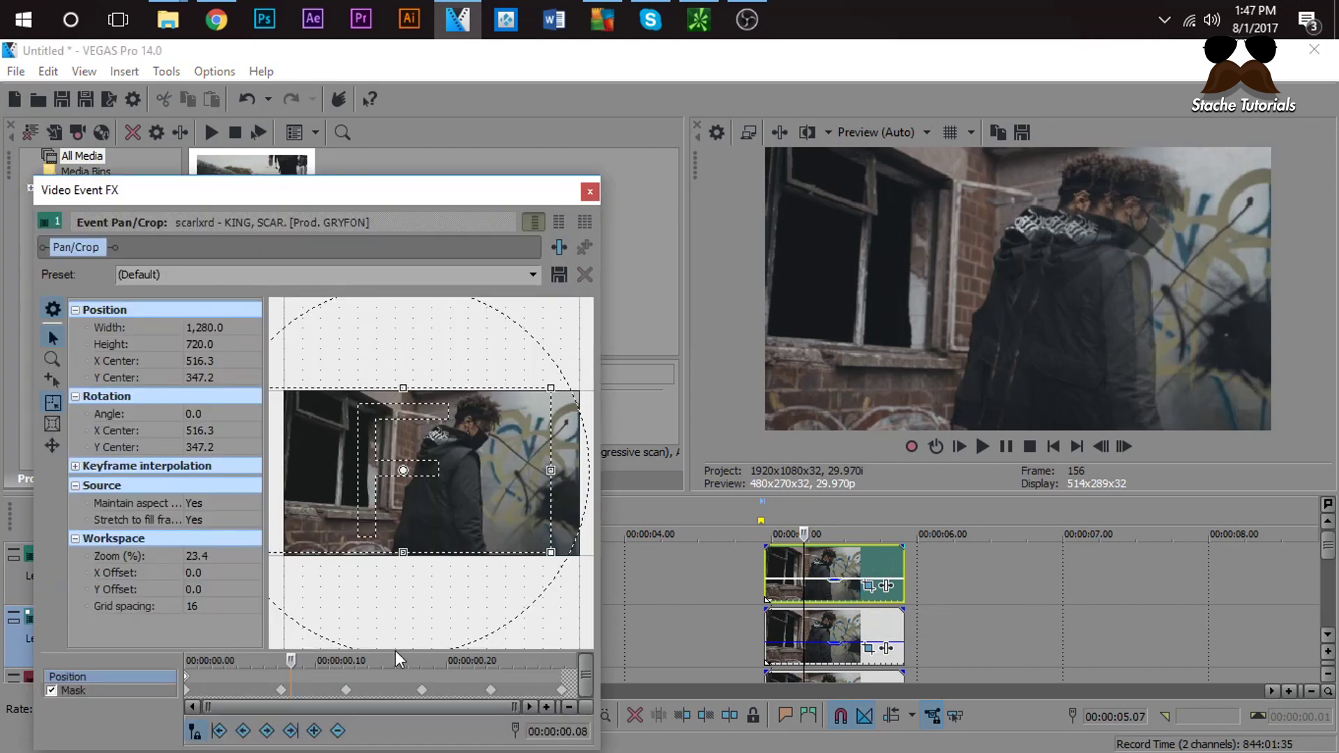
left_click(191, 681)
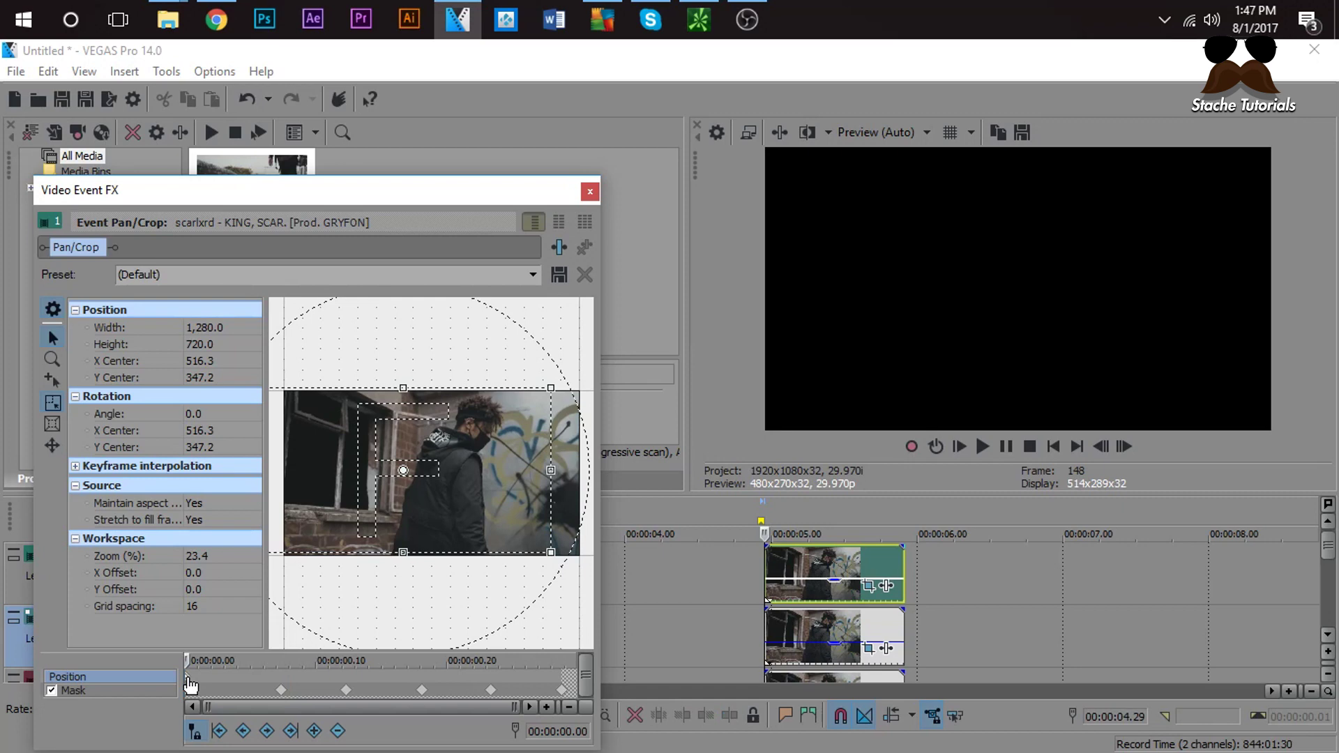
left_click(533, 275)
left_click(534, 293)
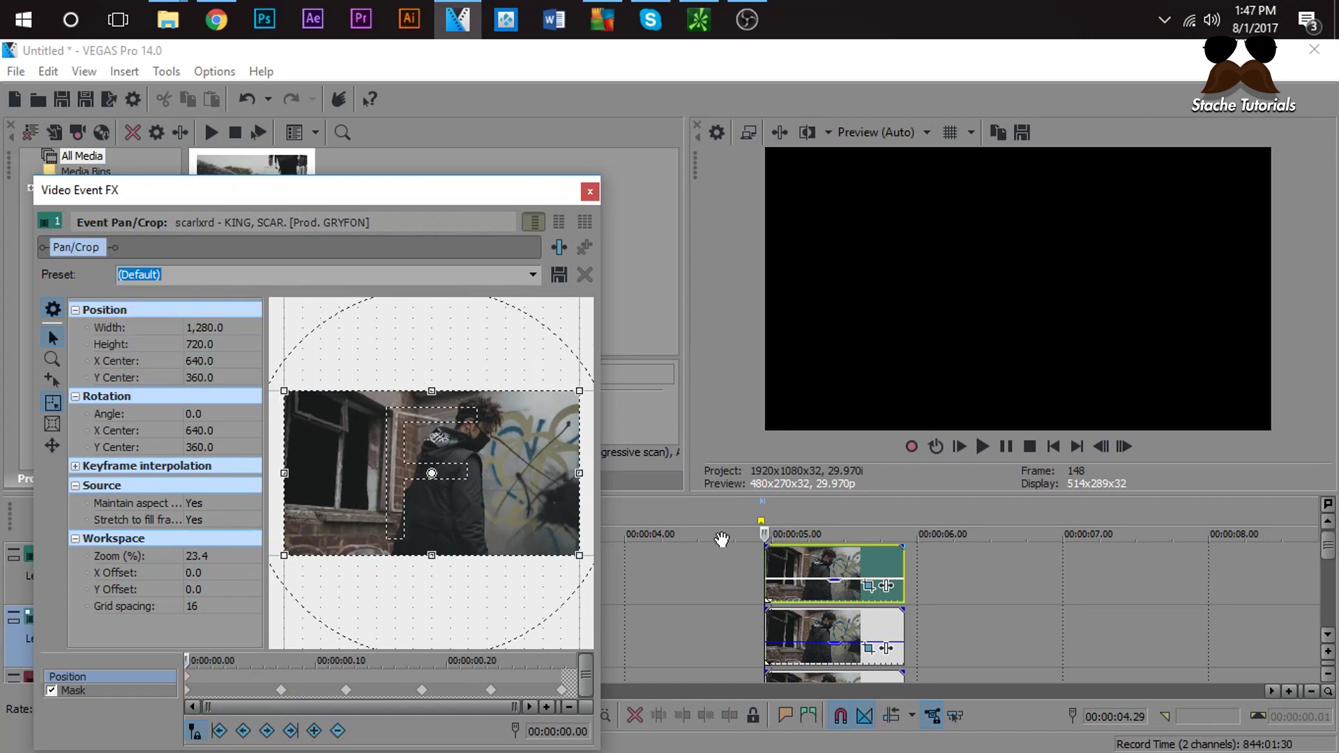
left_click(783, 564)
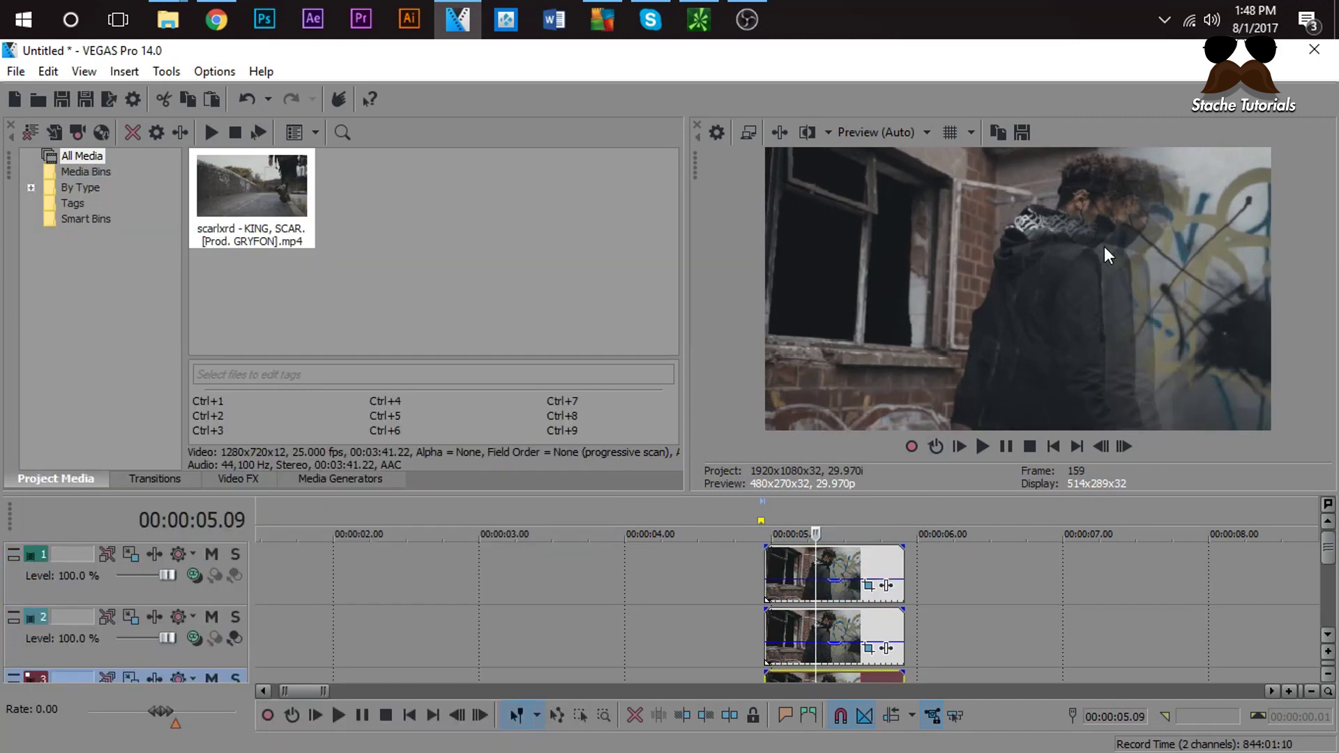
Step: Raise the track 1 clip's opacity back to 100 % and play the layered echoes
mouse_move(837, 586)
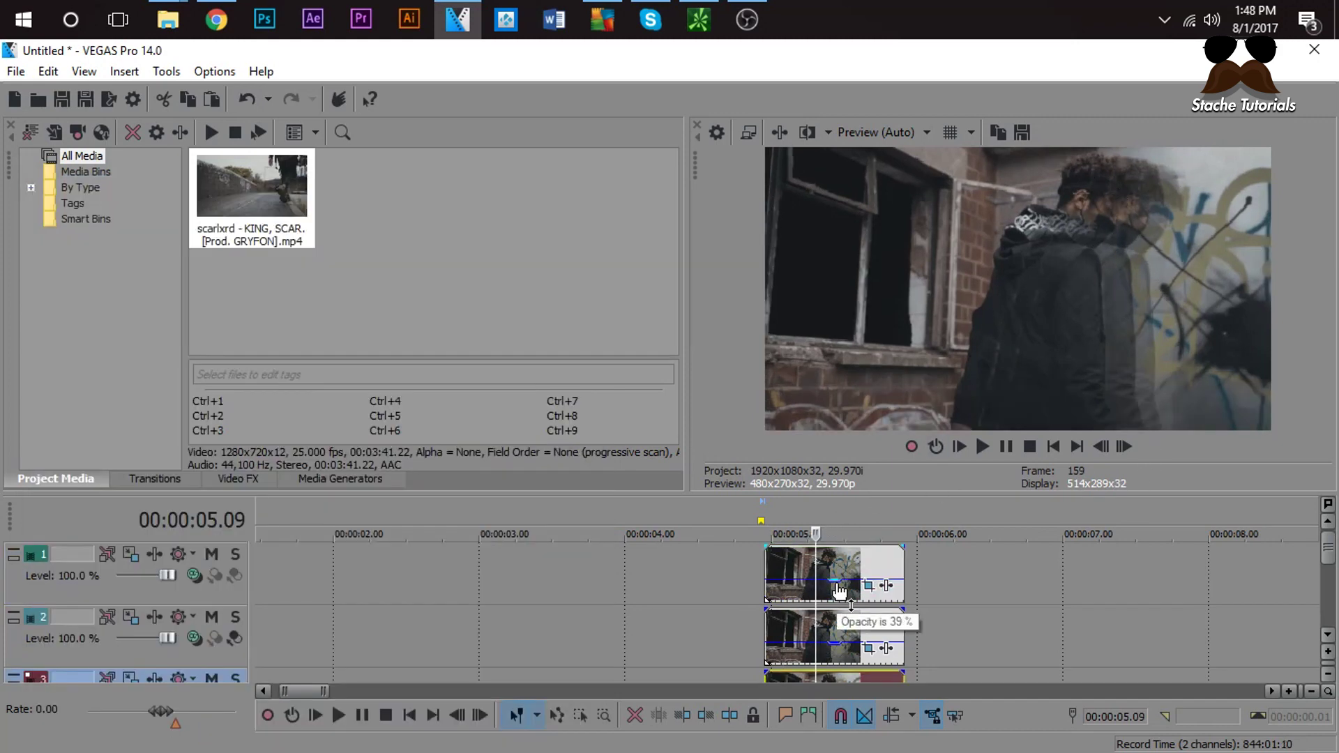
left_click_drag(839, 592, 844, 516)
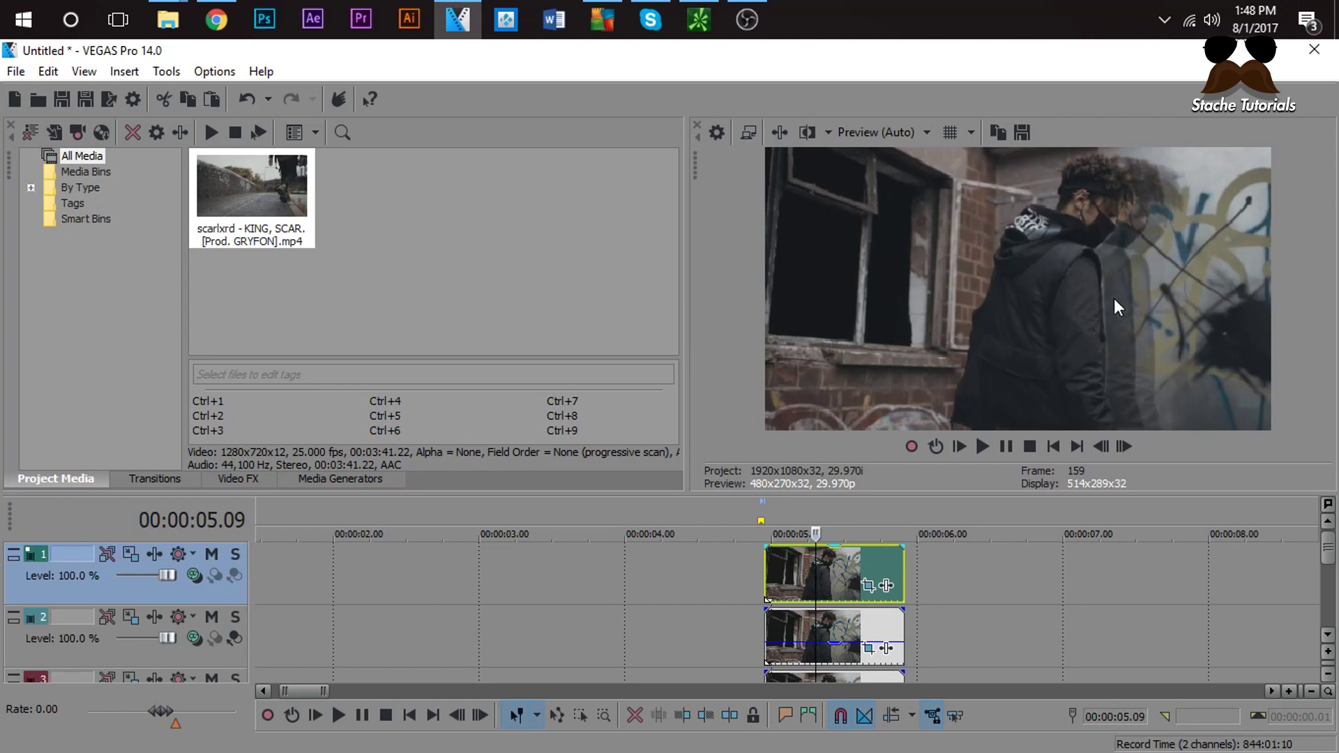
left_click(726, 595)
key("space")
key("space")
key("space")
key("space")
left_click(684, 577)
key("space")
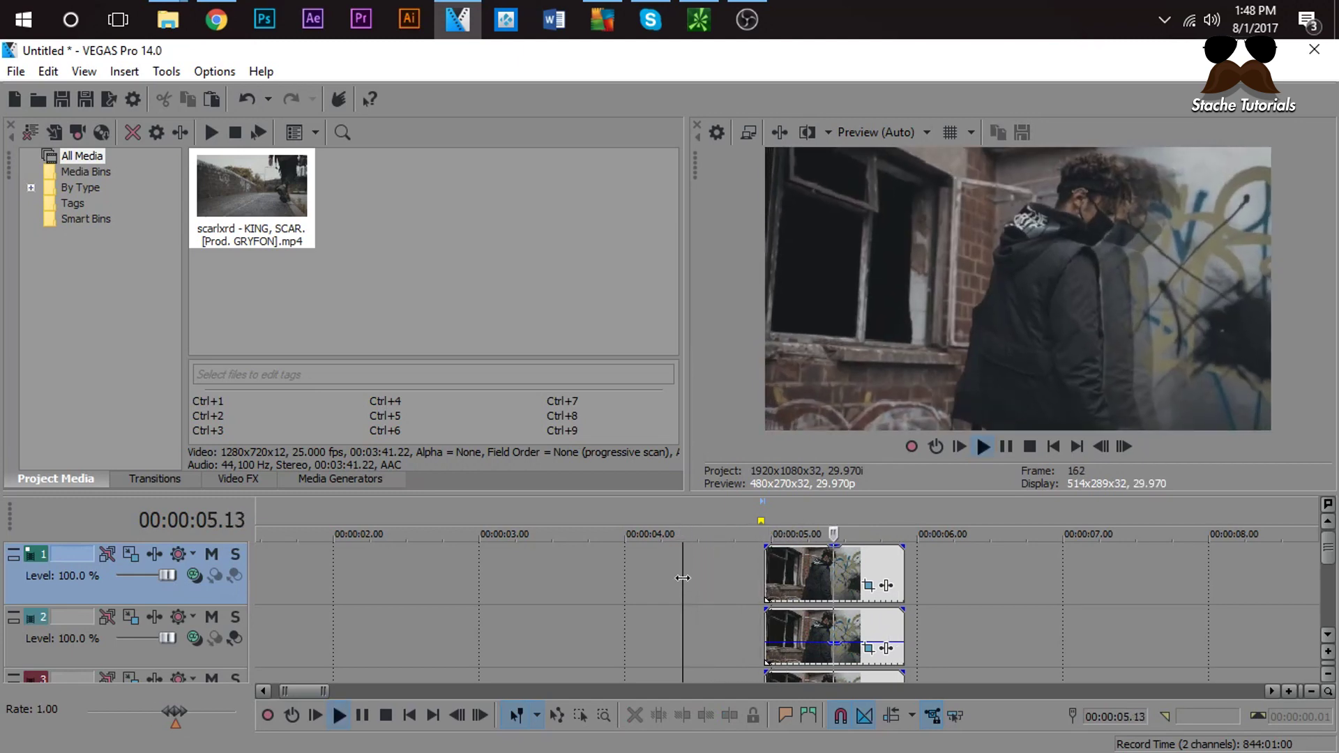
key("space")
key("space")
key("space")
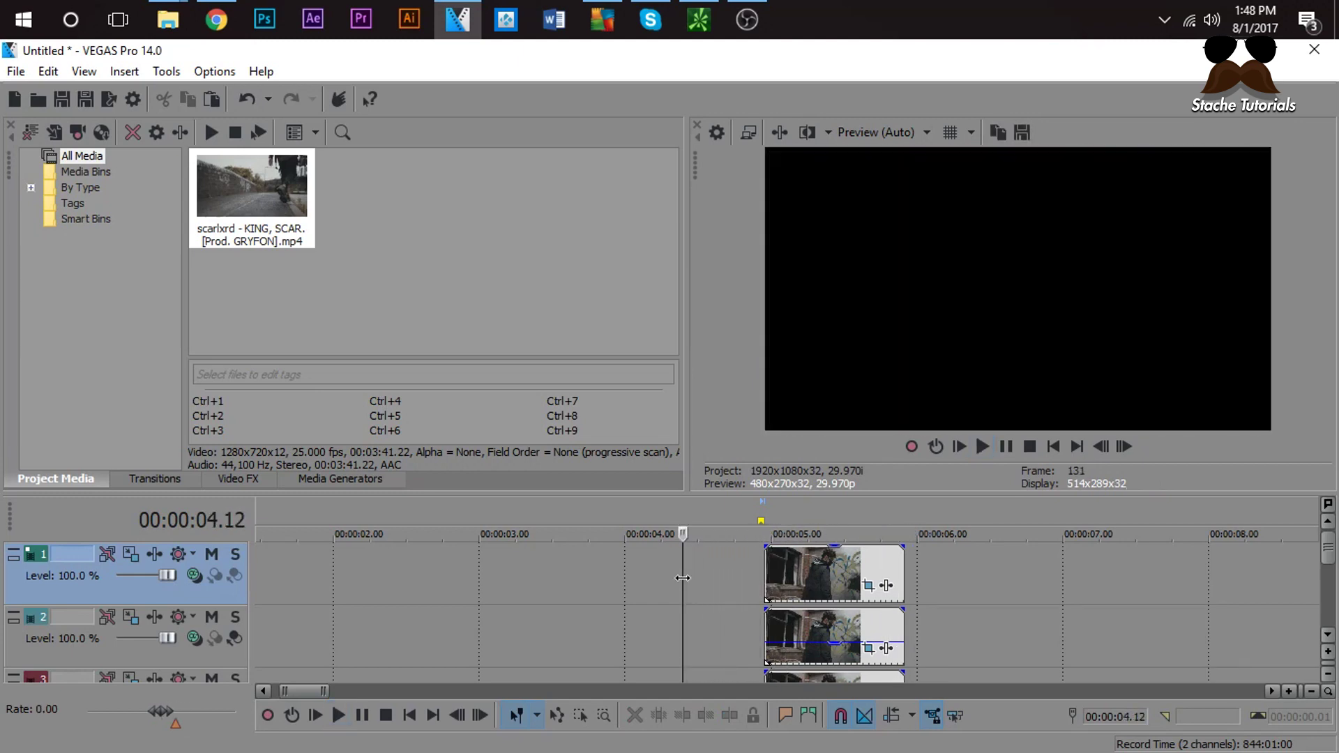
Step: Replay the stacked echo copies from their start to review the effect
left_click(809, 584)
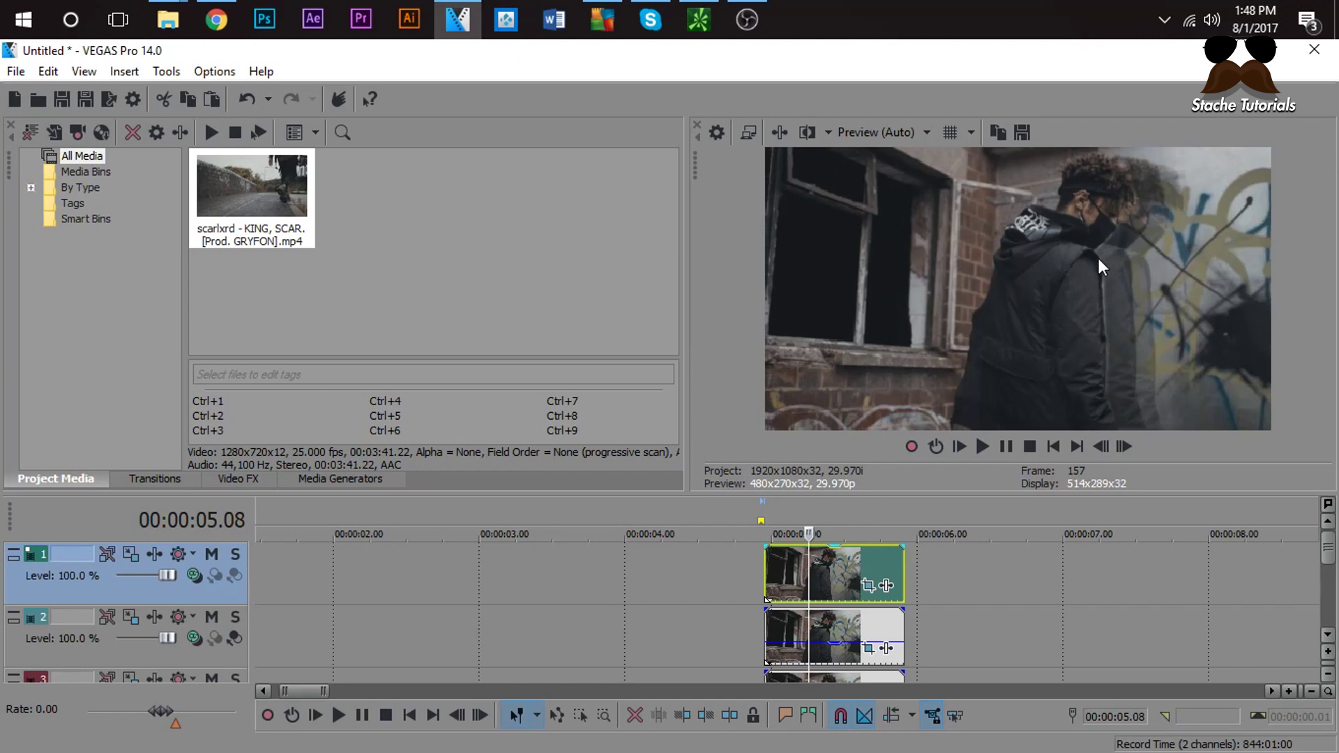
left_click(773, 575)
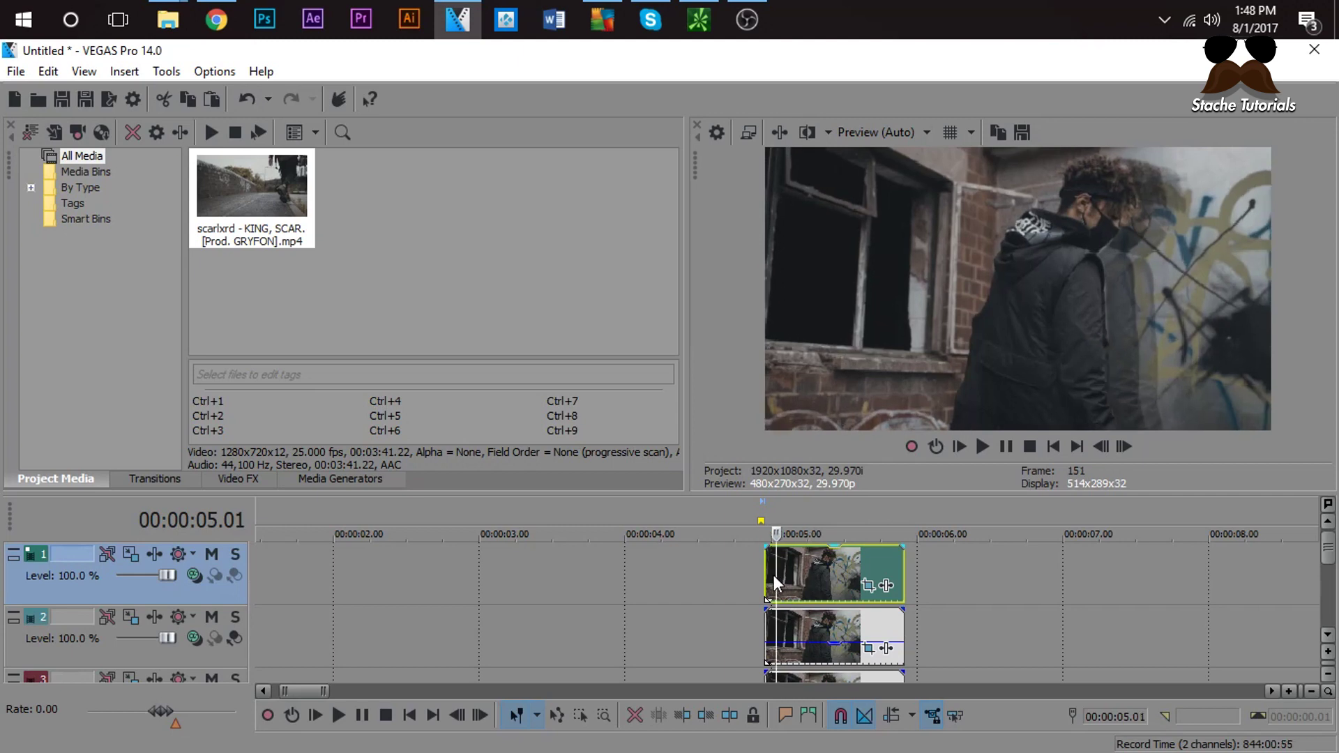
key("space")
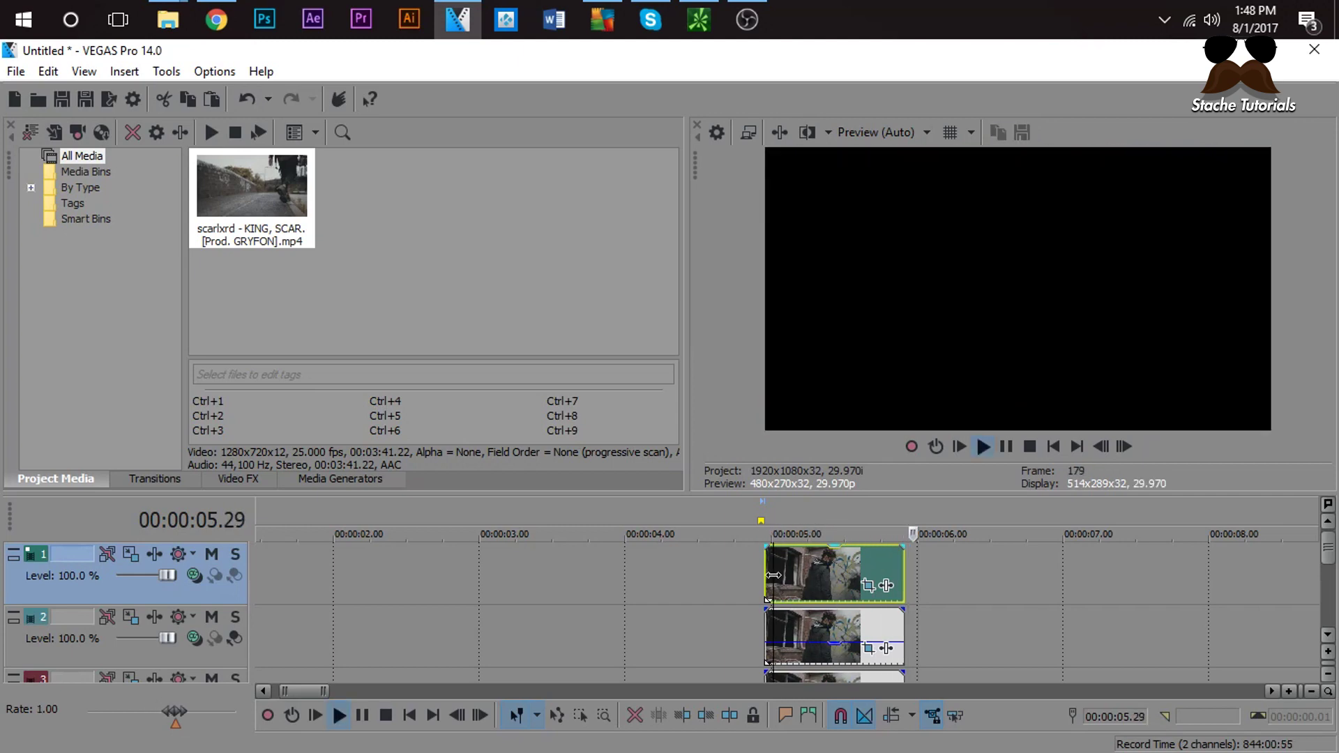
key("space")
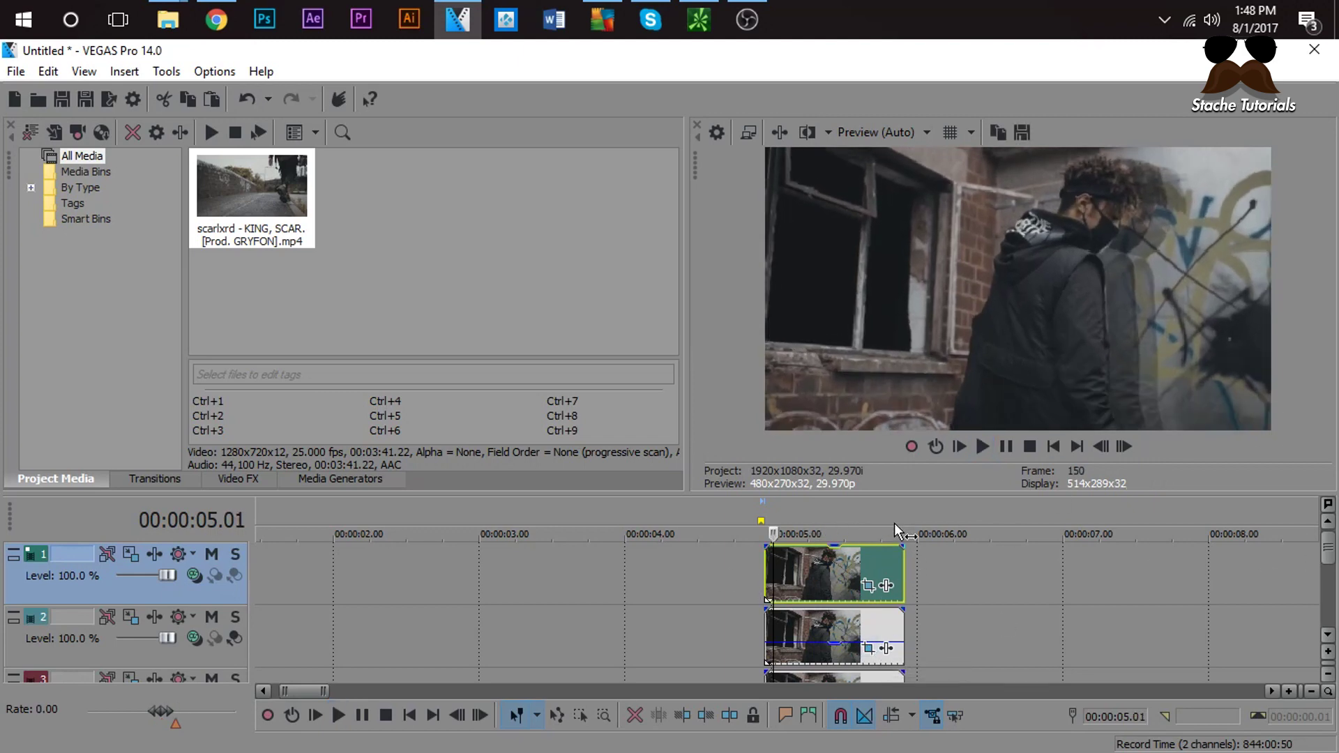
key("space")
key("space")
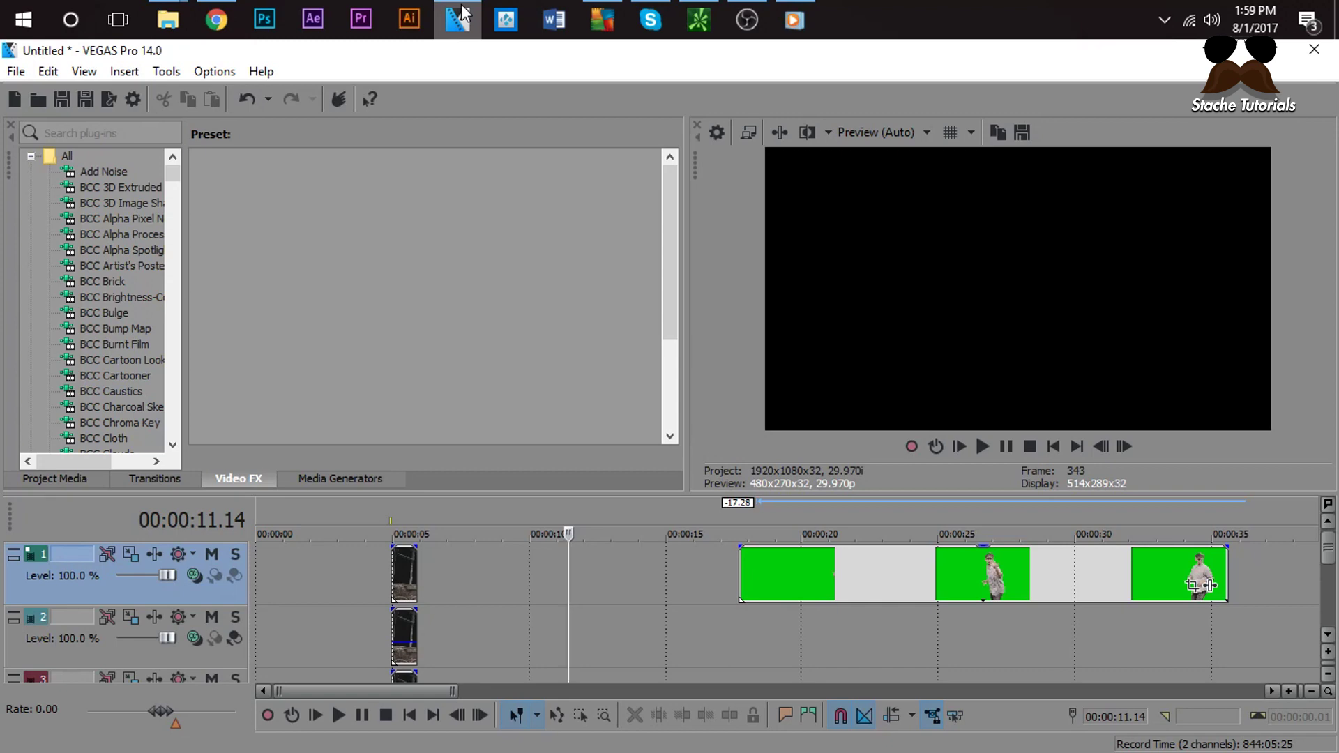
left_click(795, 19)
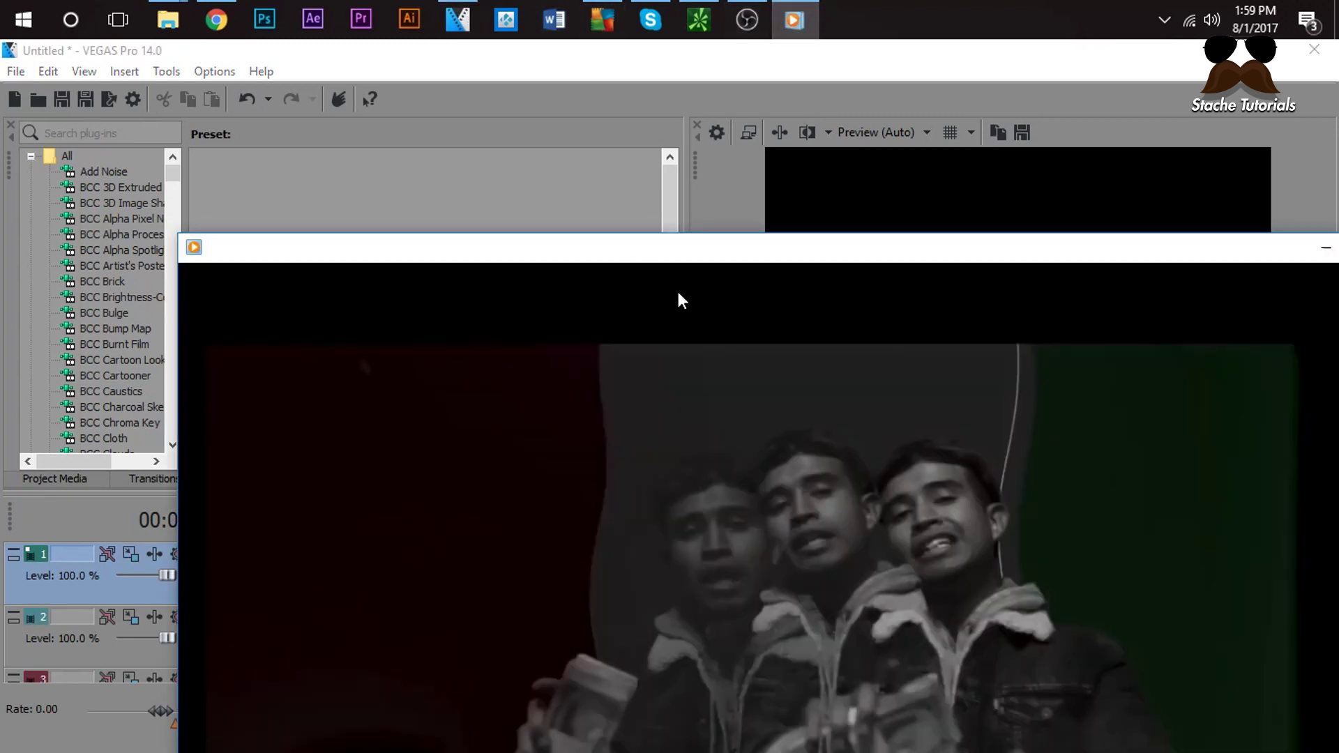
double_click(725, 251)
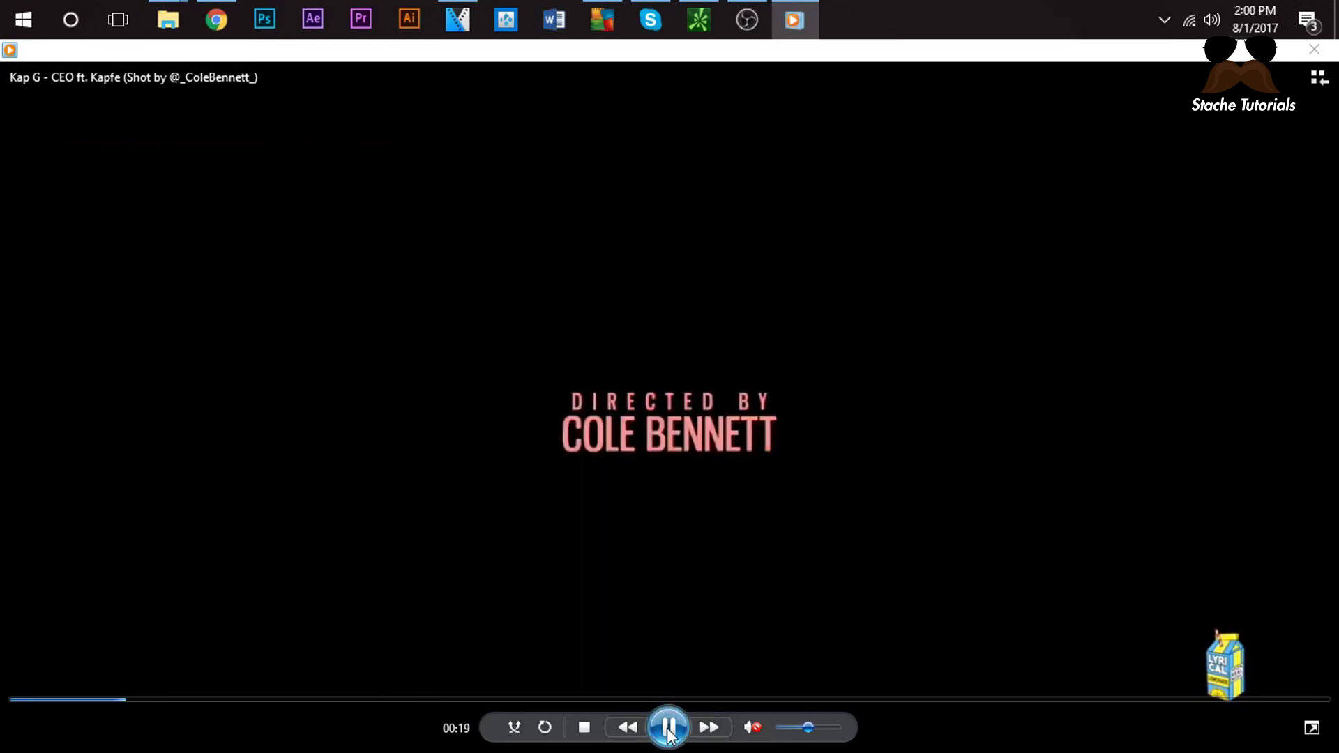
left_click(669, 729)
left_click(669, 727)
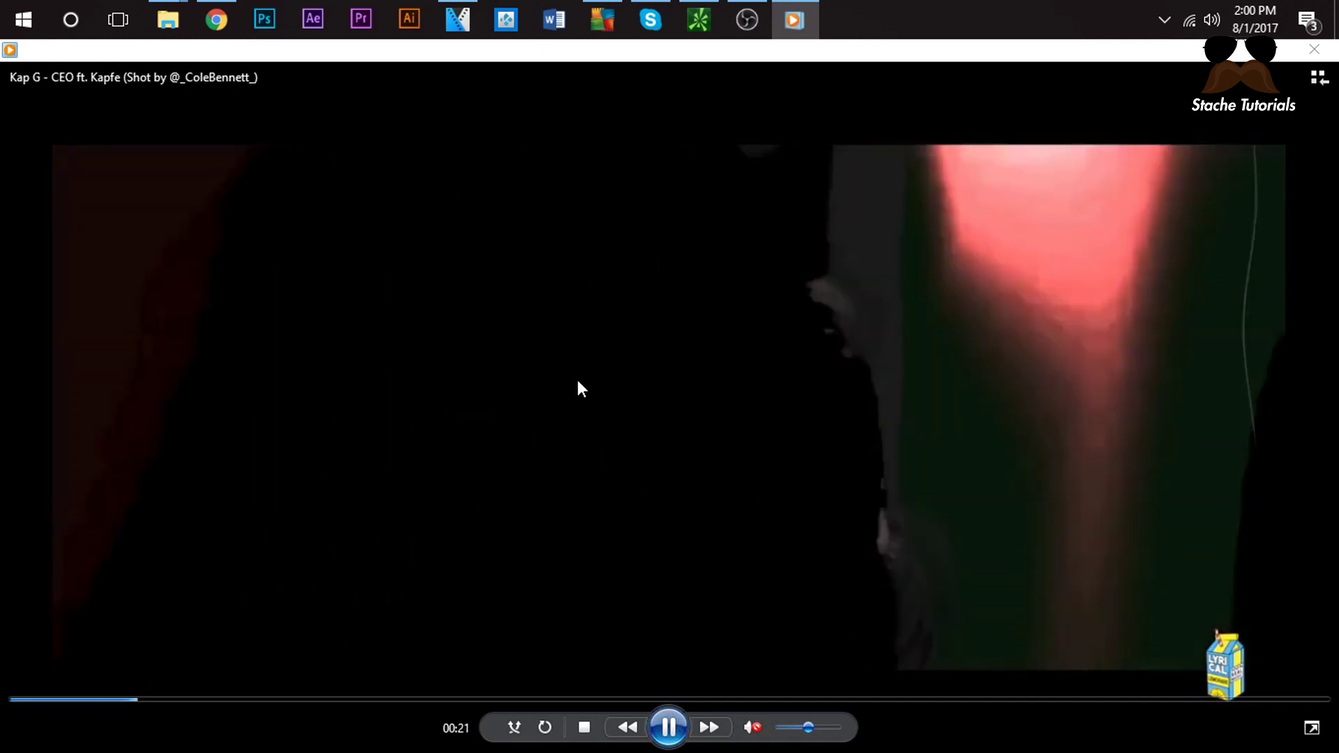
left_click(668, 733)
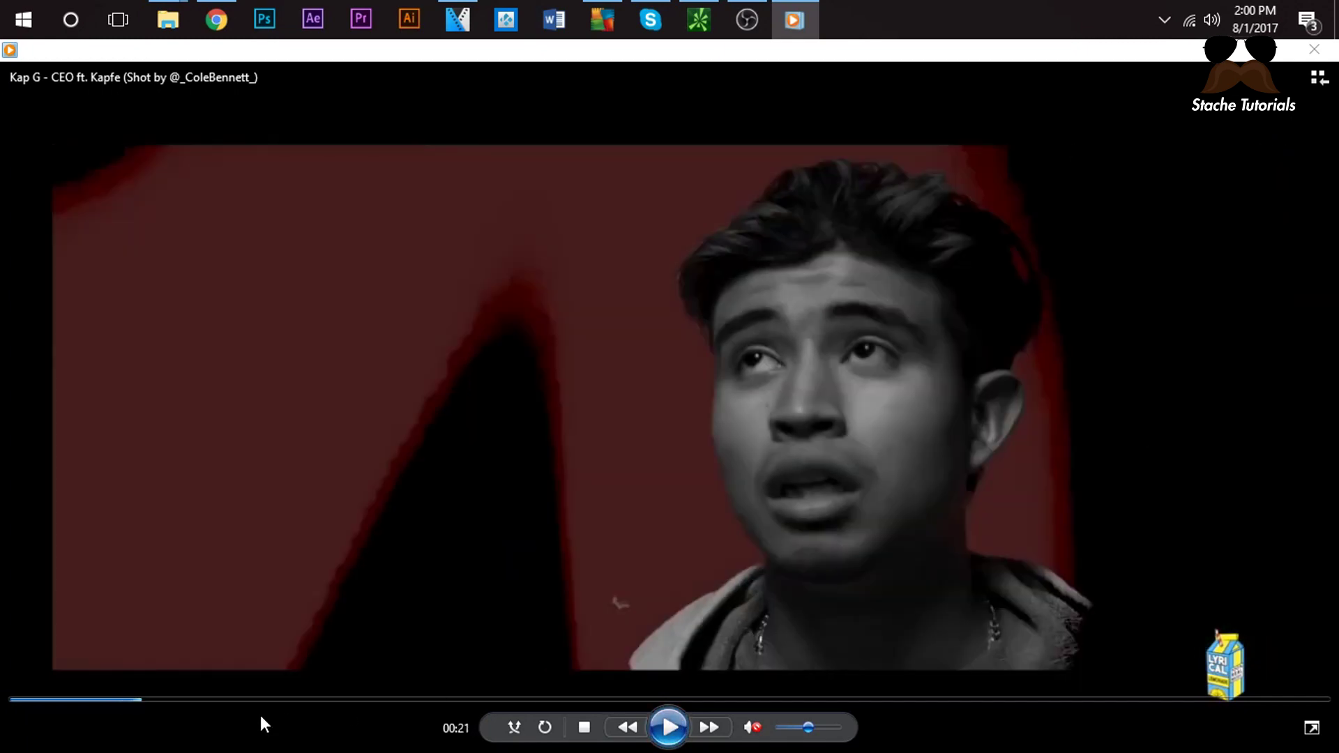
left_click(132, 700)
left_click(126, 699)
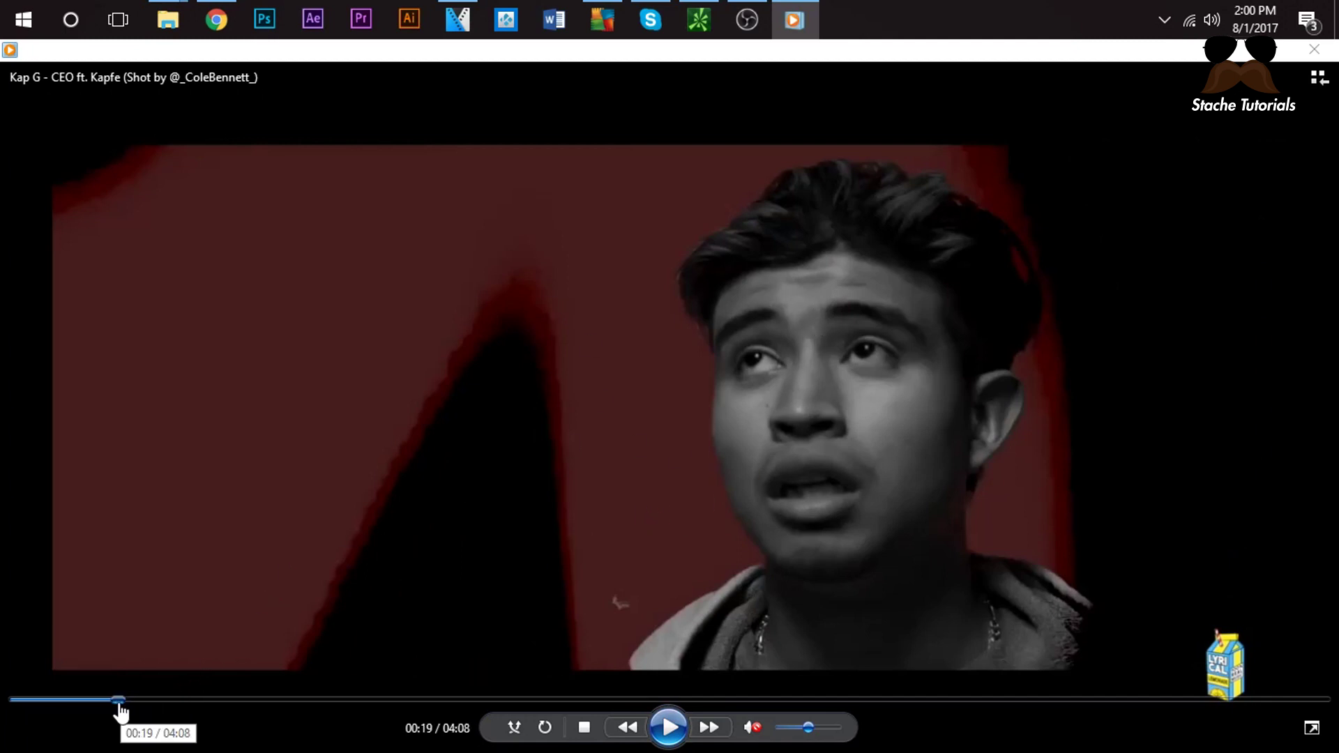
left_click(680, 727)
left_click(682, 733)
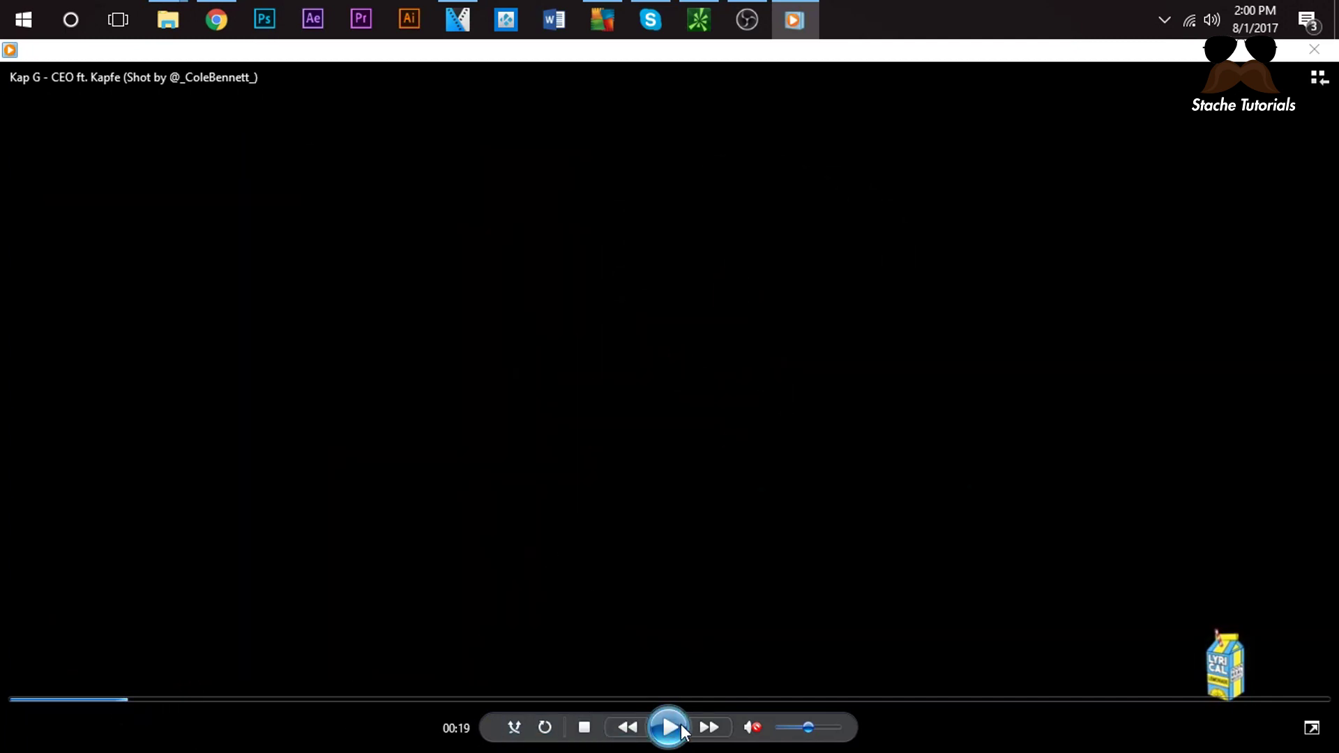
left_click(682, 733)
left_click(682, 736)
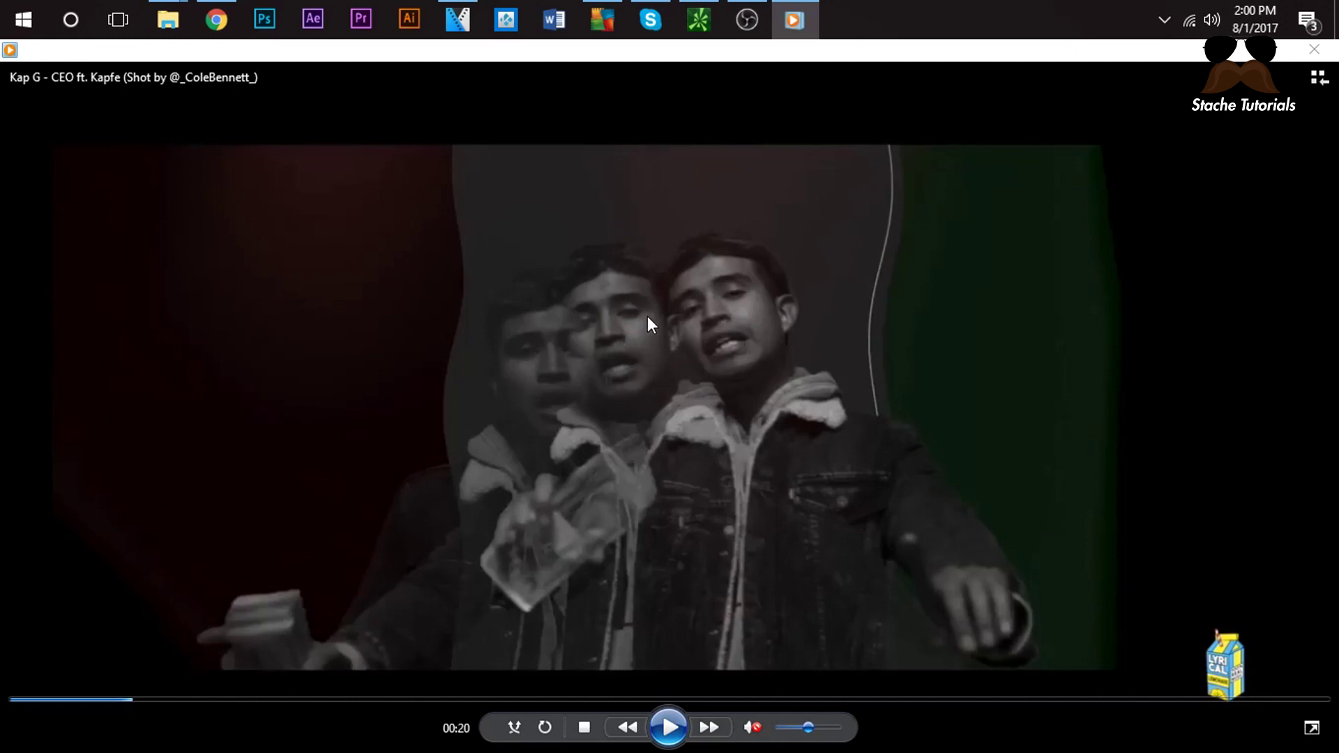
left_click(680, 727)
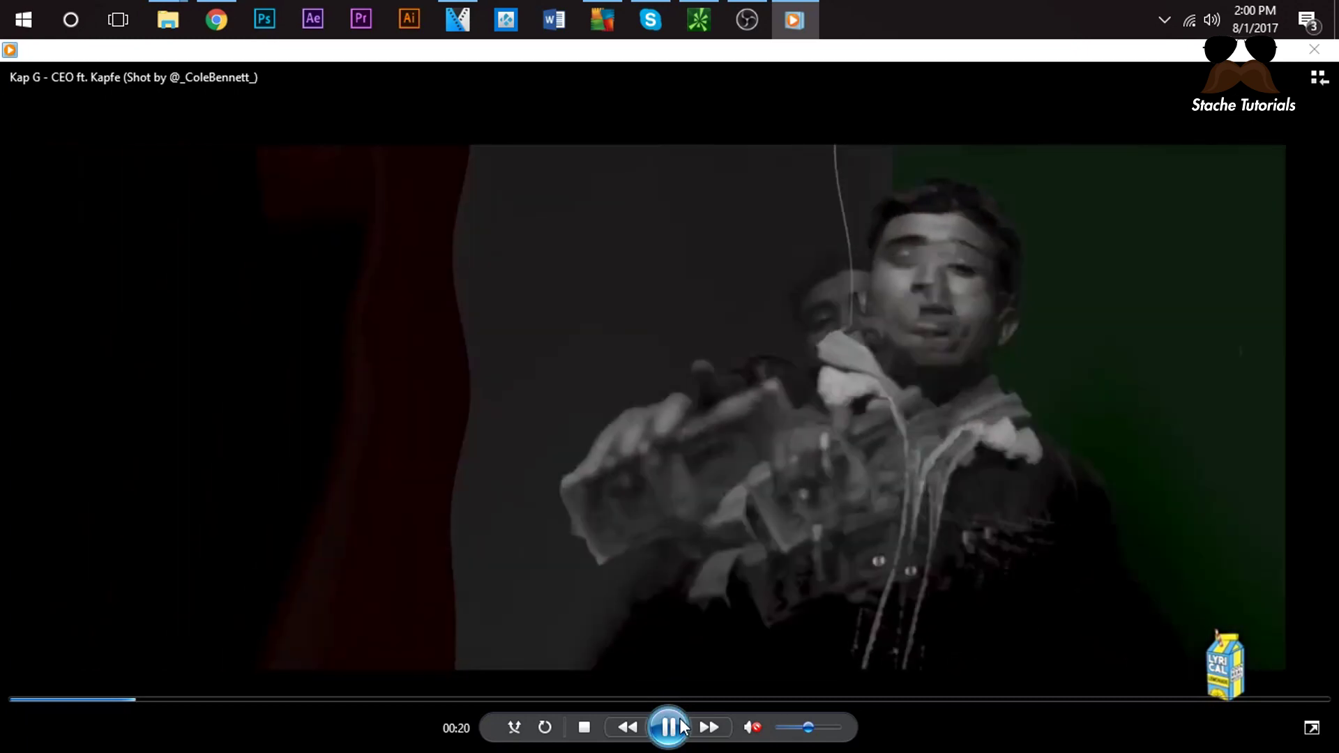
left_click(680, 728)
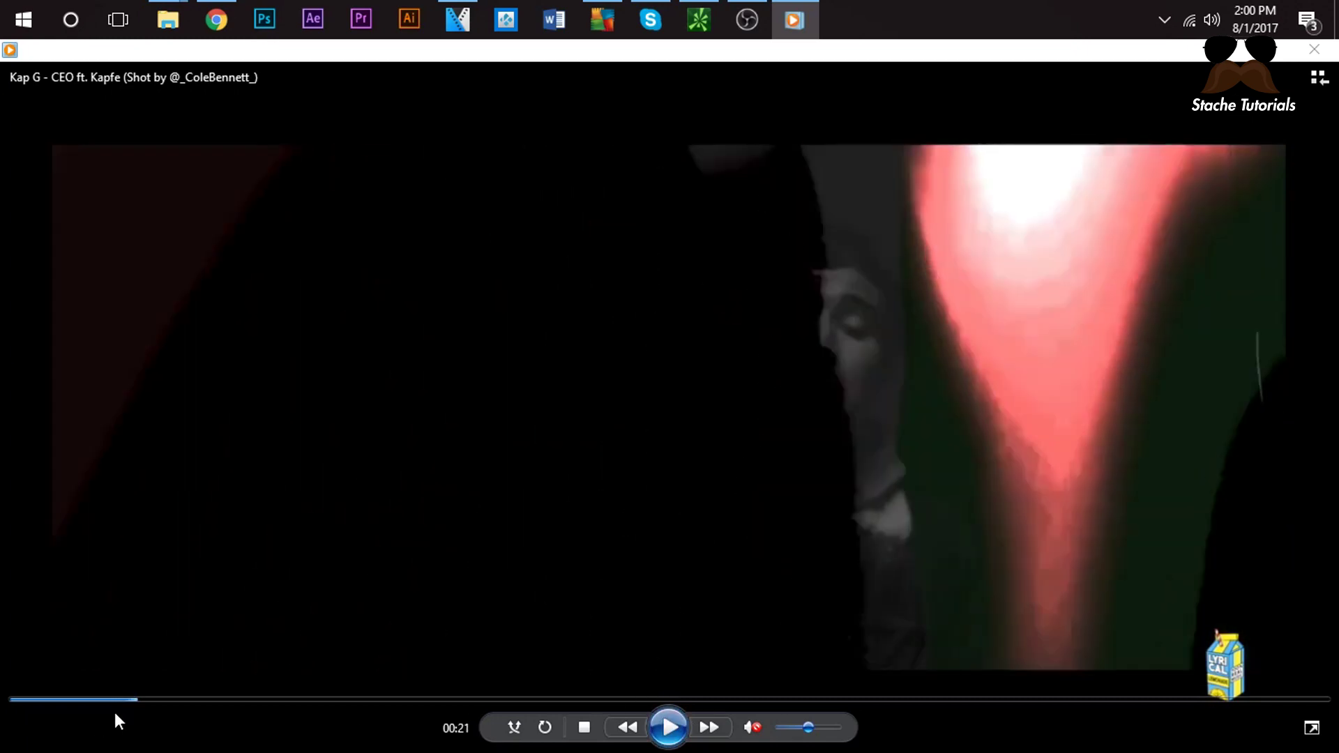
left_click_drag(129, 705, 125, 705)
left_click(668, 728)
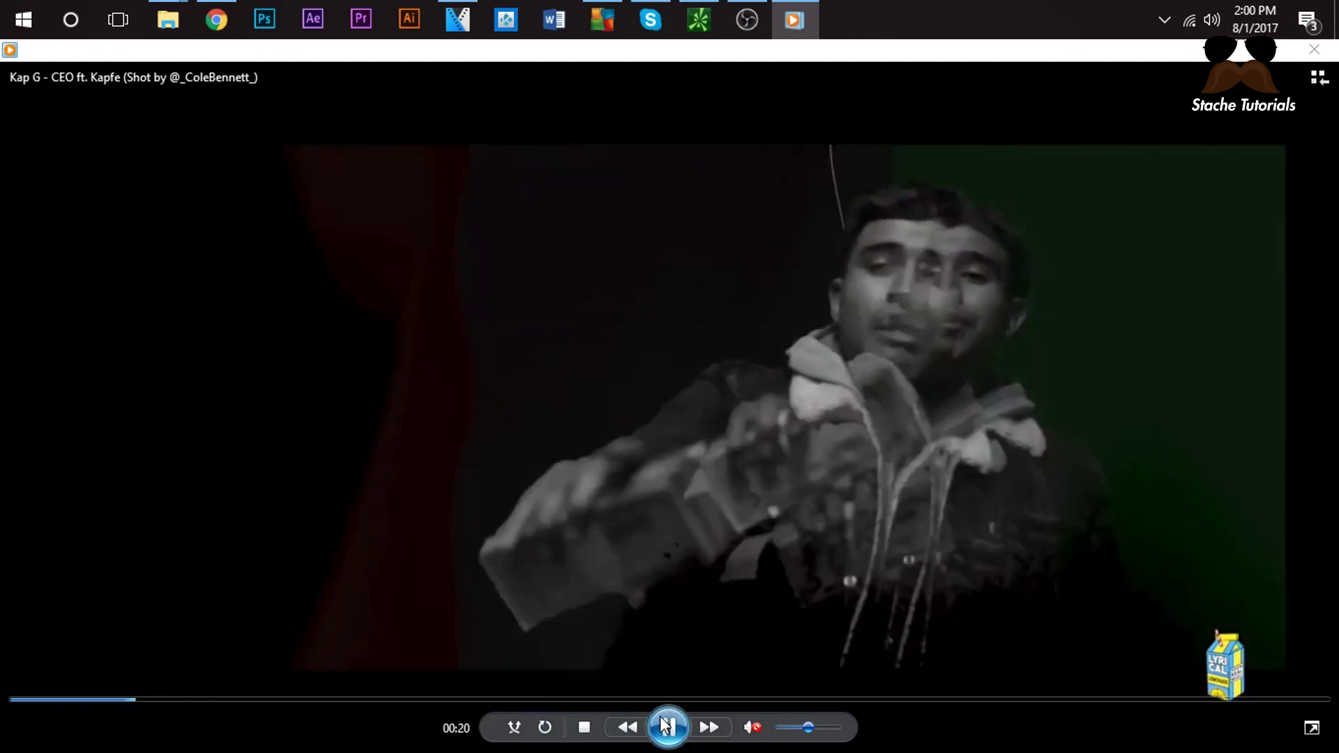
left_click(668, 727)
left_click(117, 700)
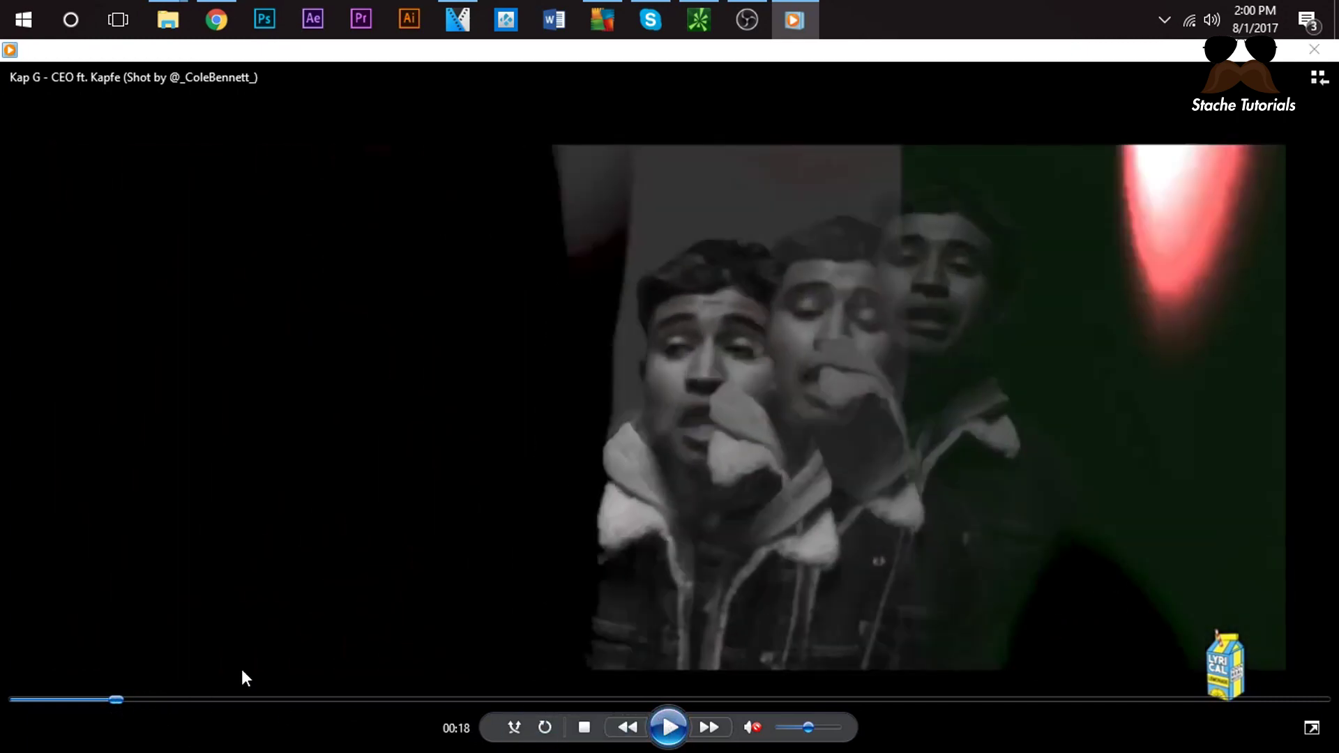
left_click(668, 729)
left_click(668, 729)
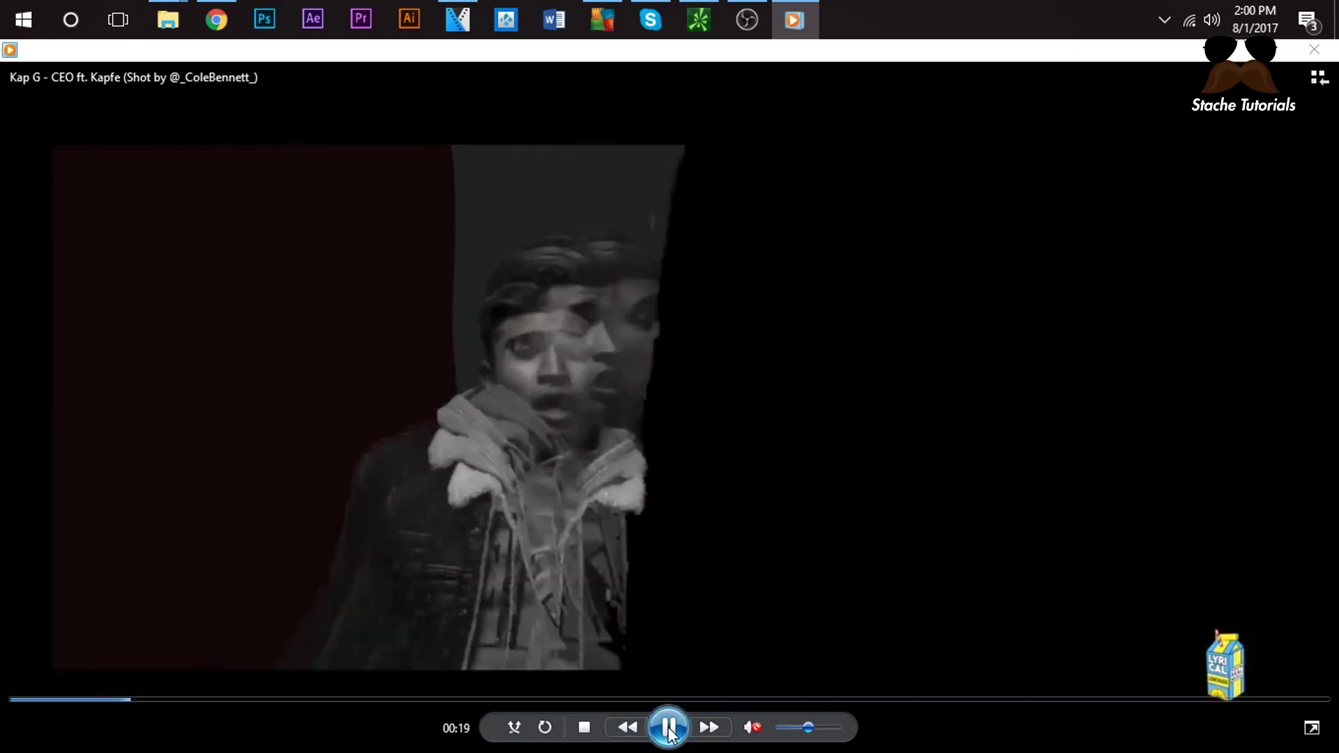
left_click(669, 729)
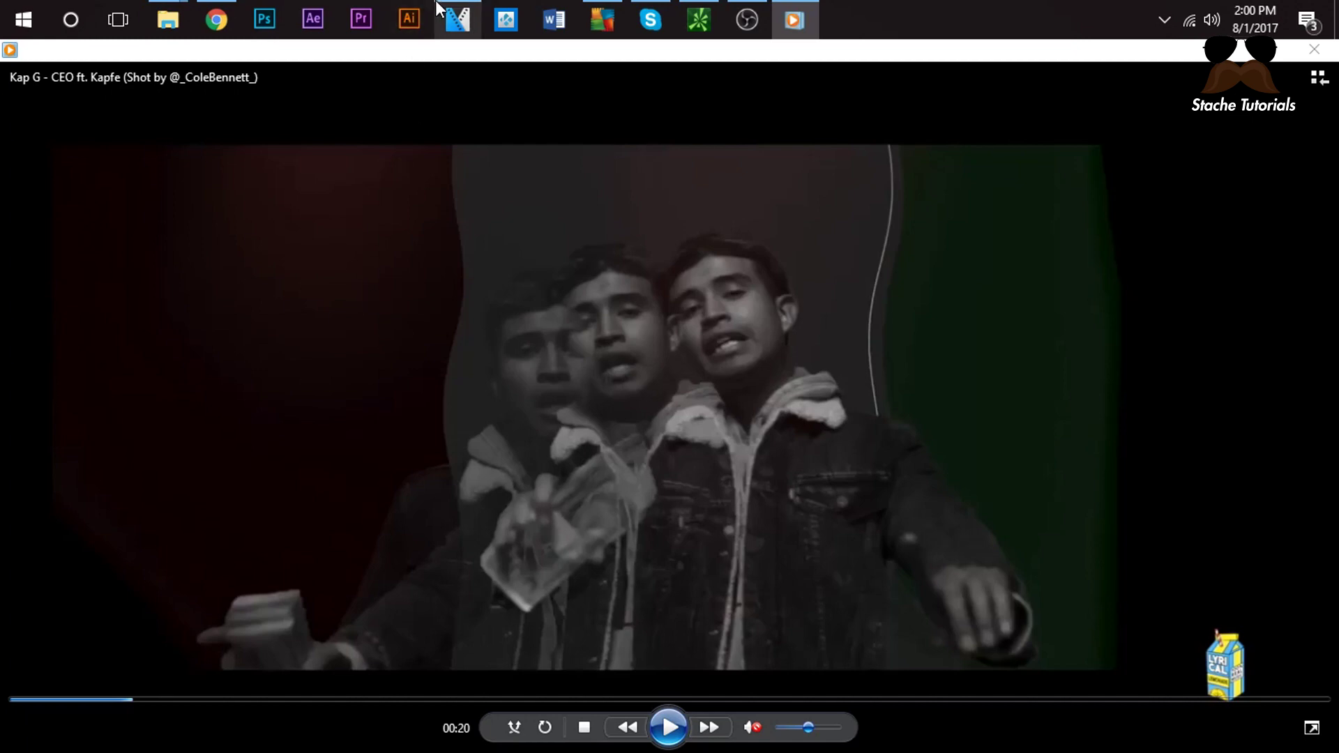
left_click(457, 19)
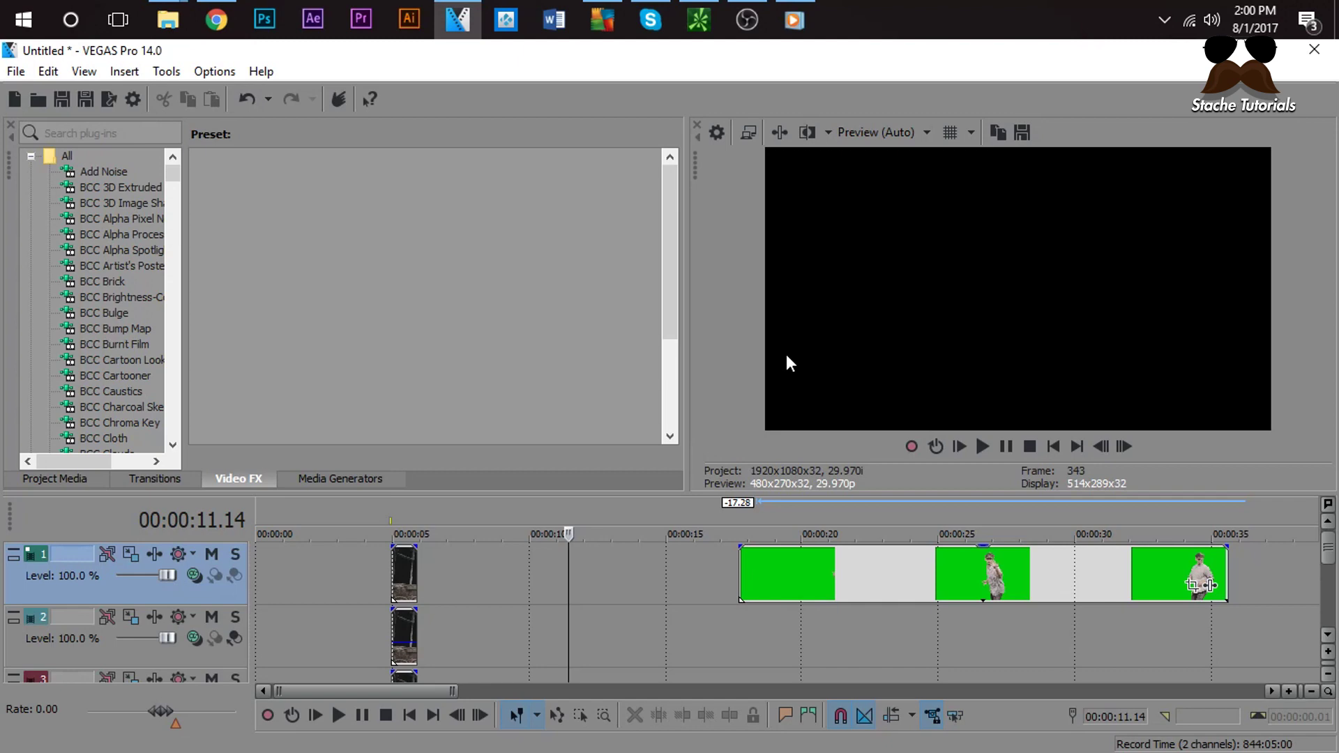
Step: Select the green dancer clip on track 1, scrub to frame 19.29, and open its Event Pan/Crop
left_click(780, 579)
scroll(831, 566, "up", 5)
scroll(830, 560, "down", 1)
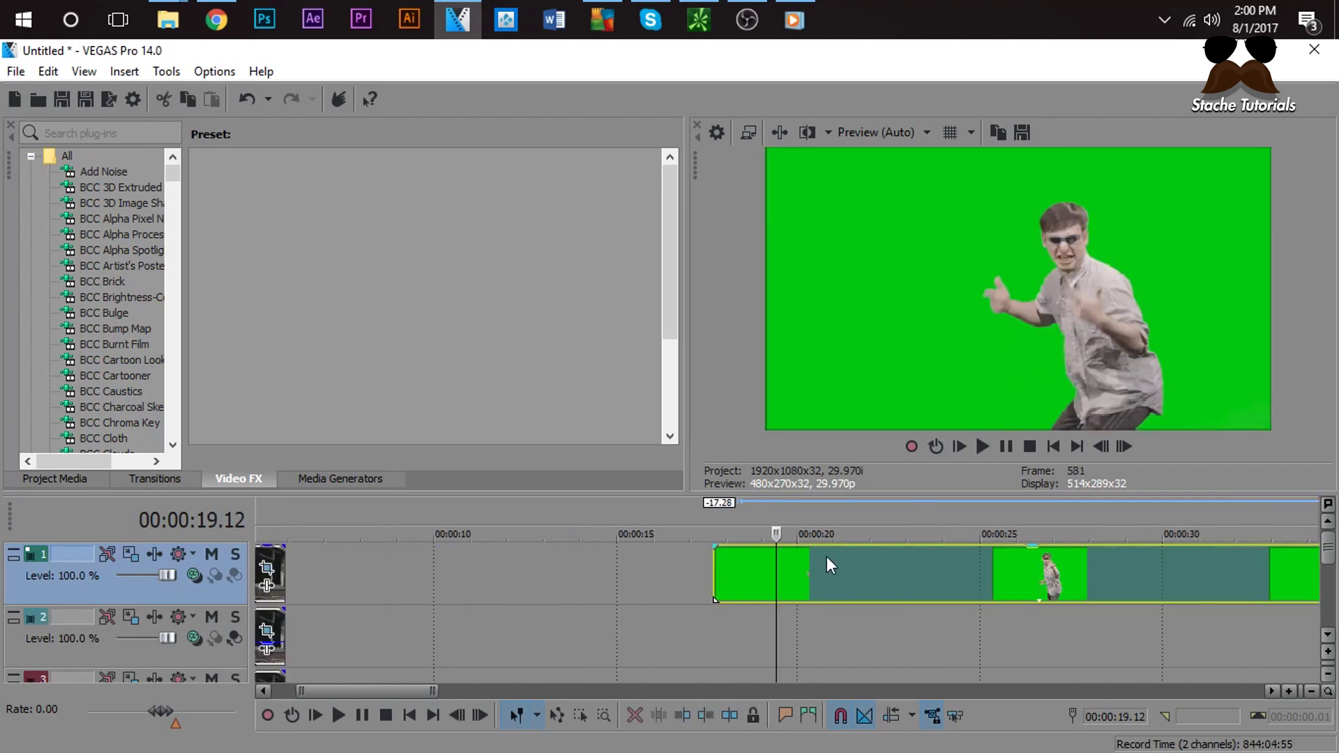
left_click(722, 575)
left_click(770, 572)
scroll(803, 572, "down", 3)
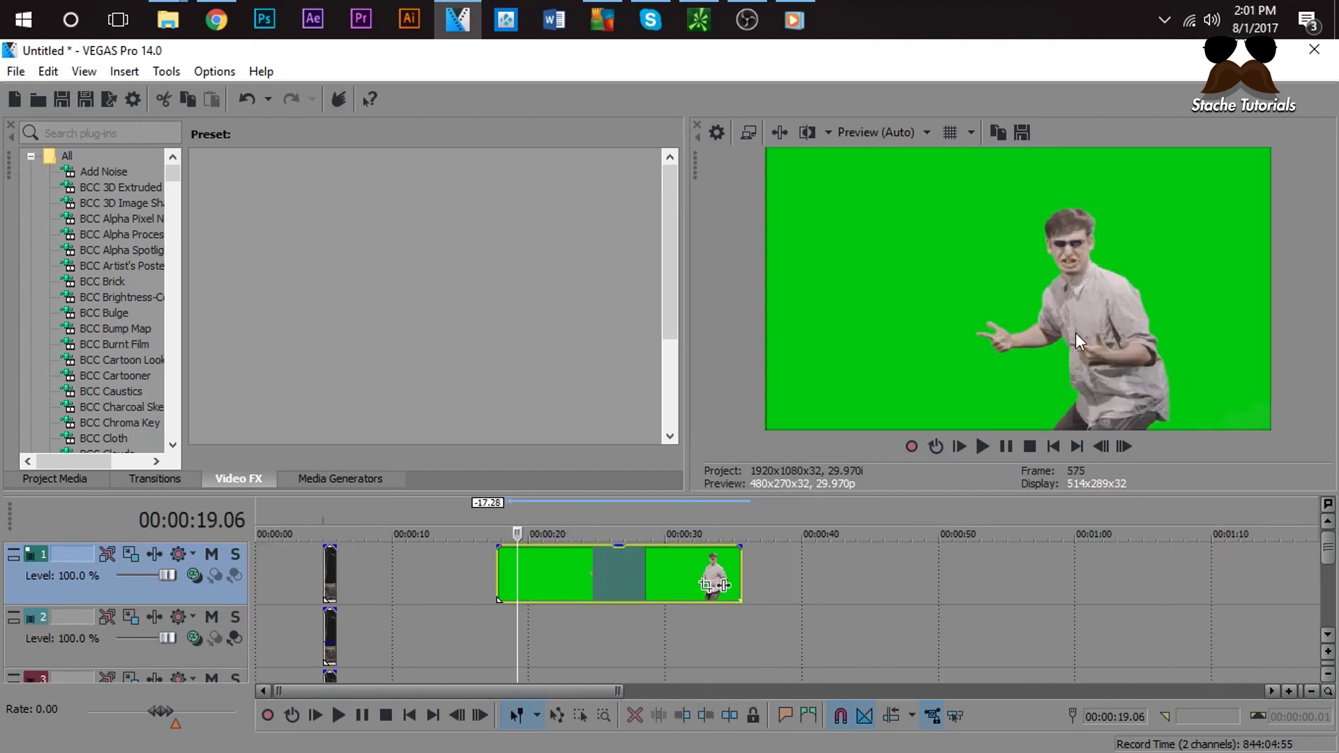
left_click(611, 572)
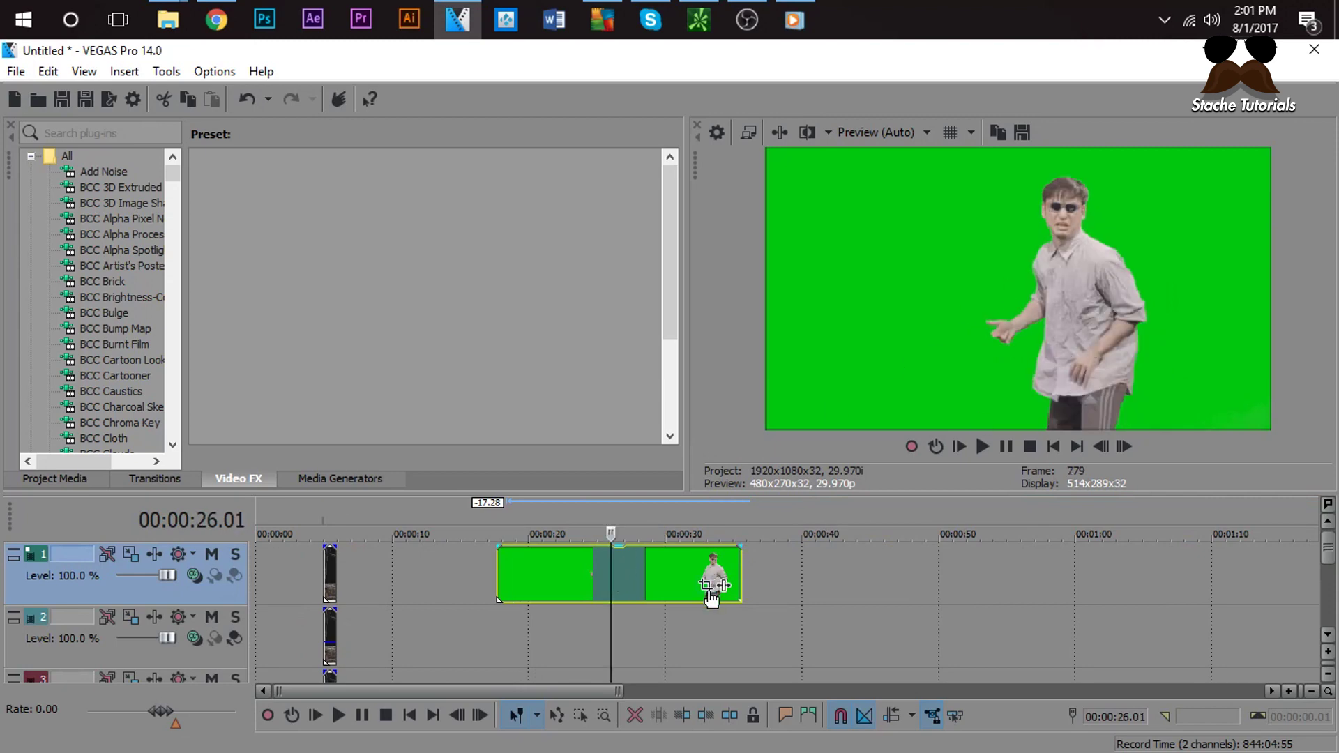
left_click(625, 590)
left_click(551, 580)
left_click(507, 573)
left_click(529, 567)
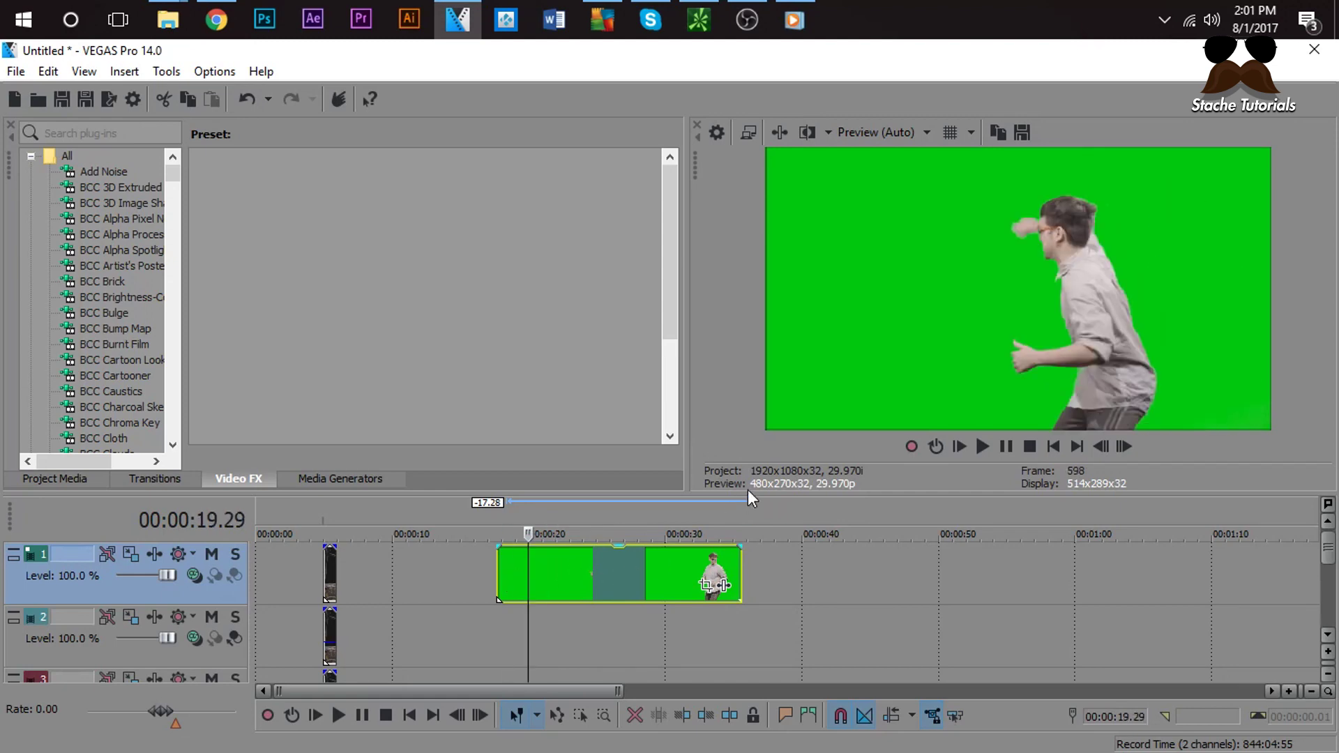
left_click(707, 587)
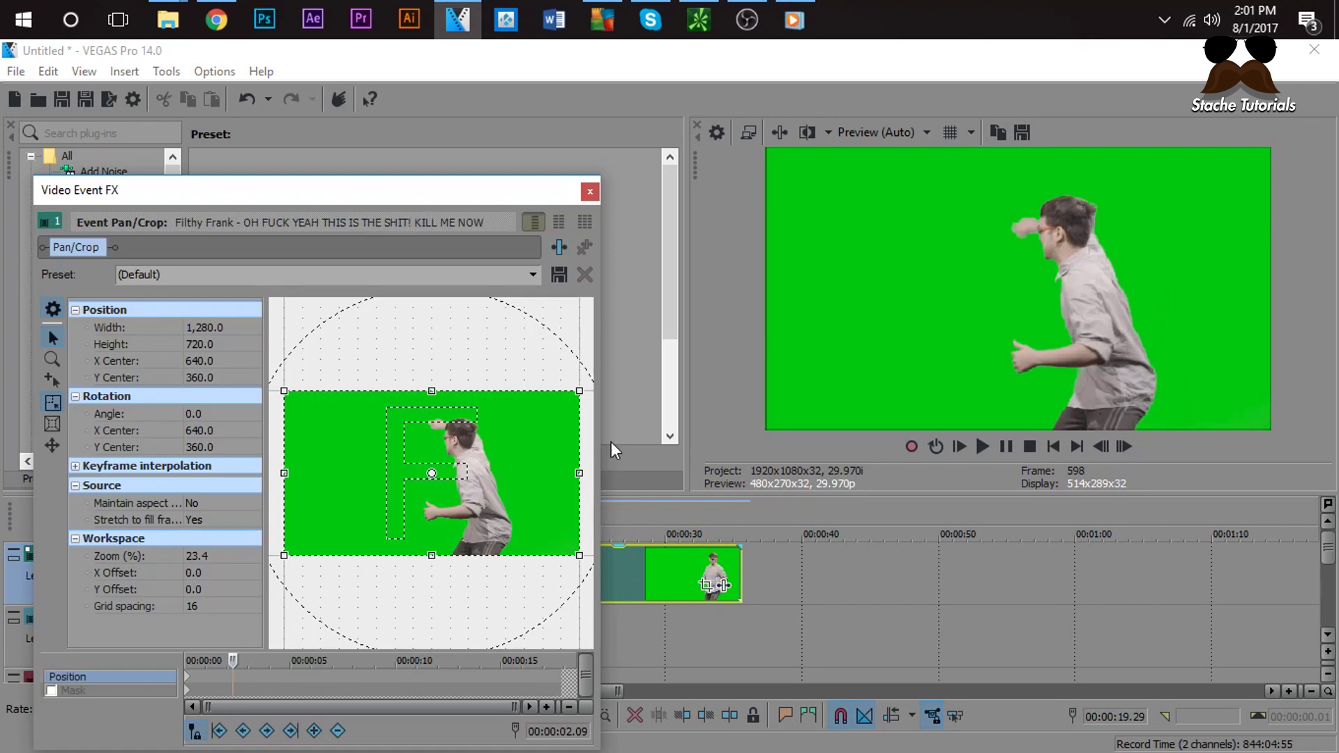
Step: Tick Mask for the green clip's pan/crop, then close it and play the clip back
left_click(51, 690)
left_click(195, 680)
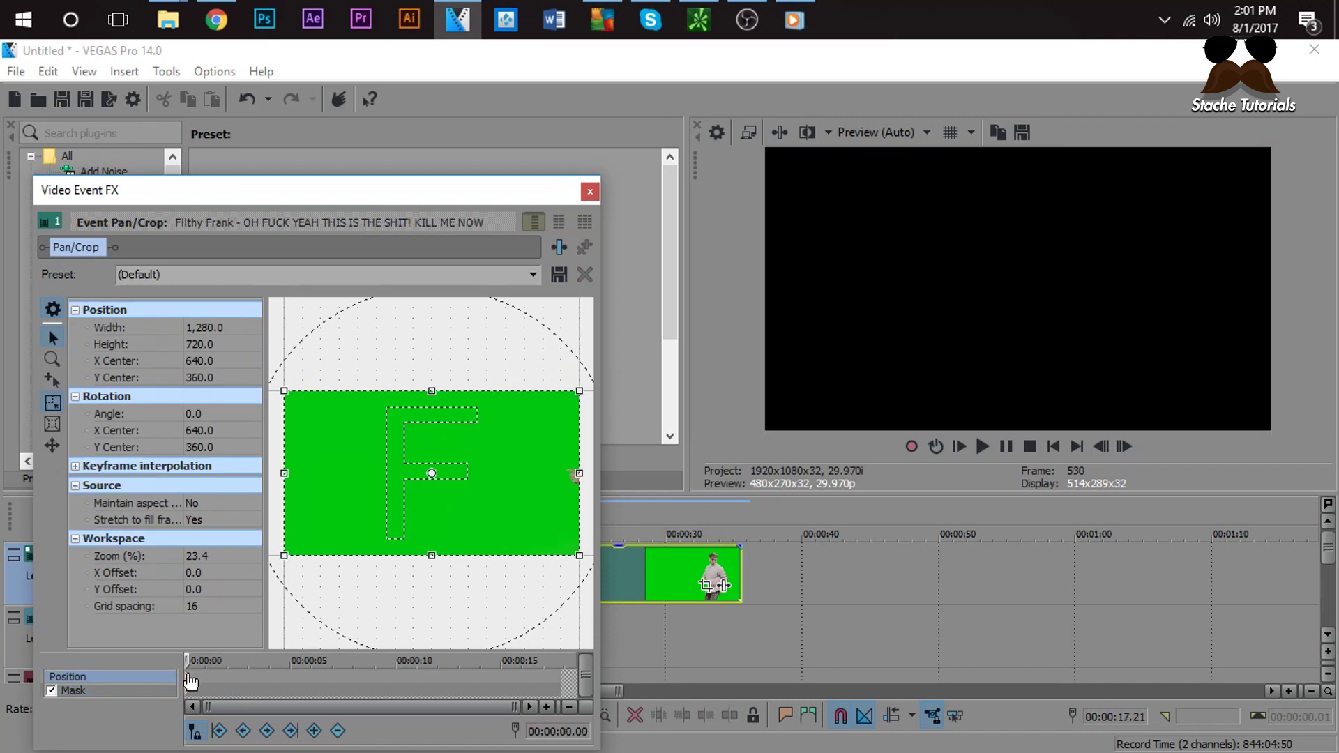
left_click(590, 191)
key("space")
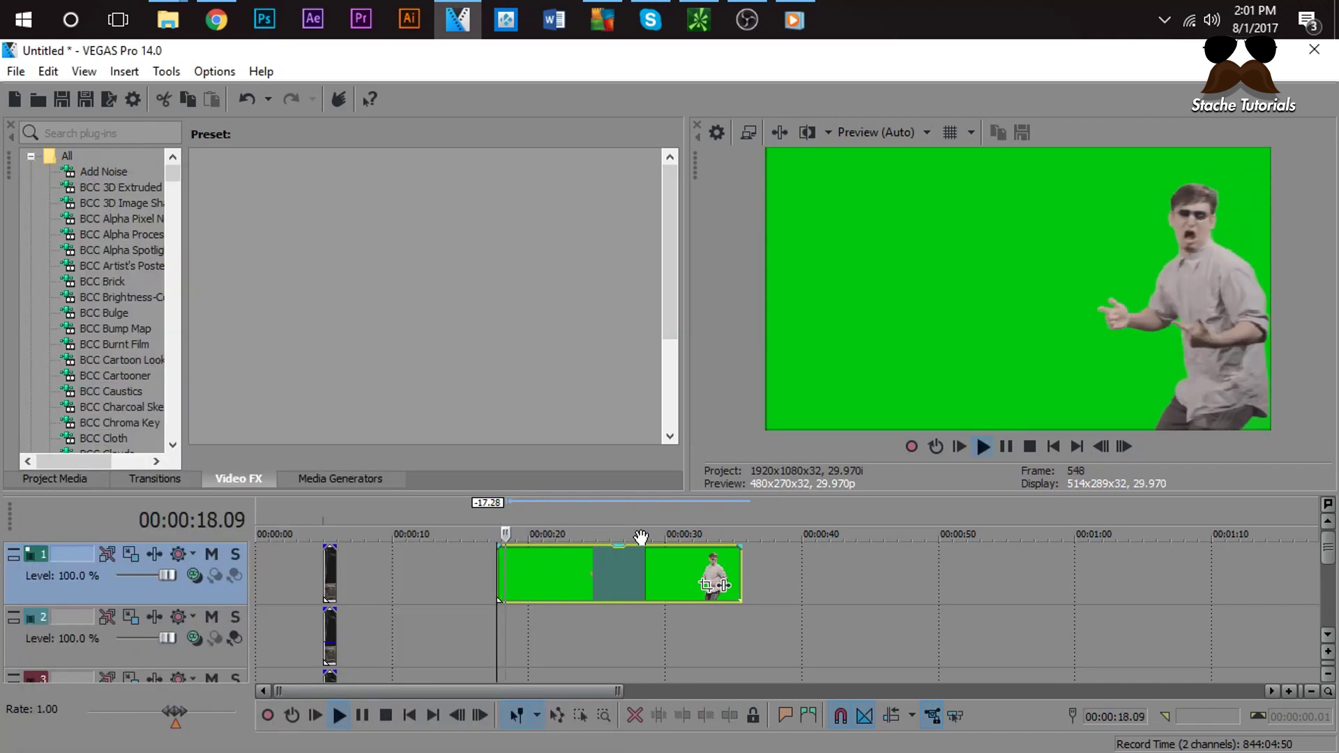
key("space")
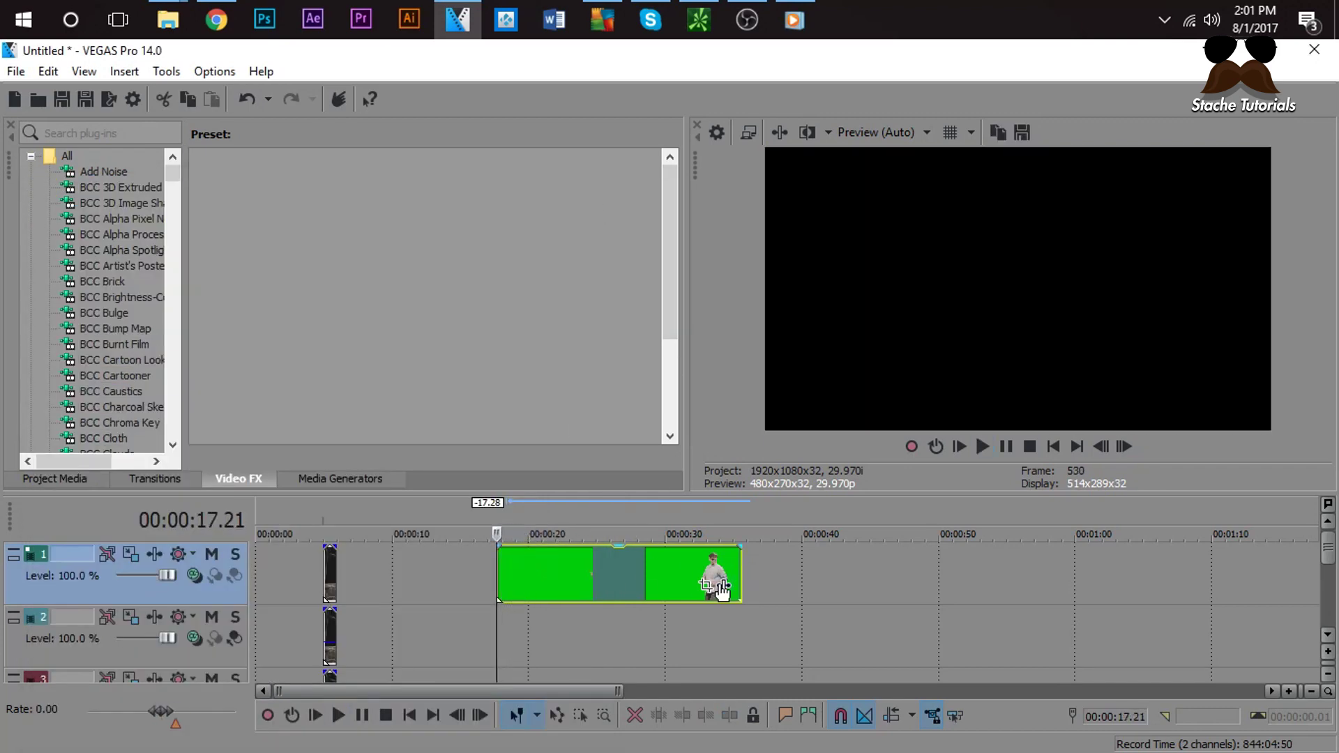
Step: Reopen the clip's Pan/Crop and select the Mask row to show the mask path tools
left_click(707, 585)
left_click(97, 690)
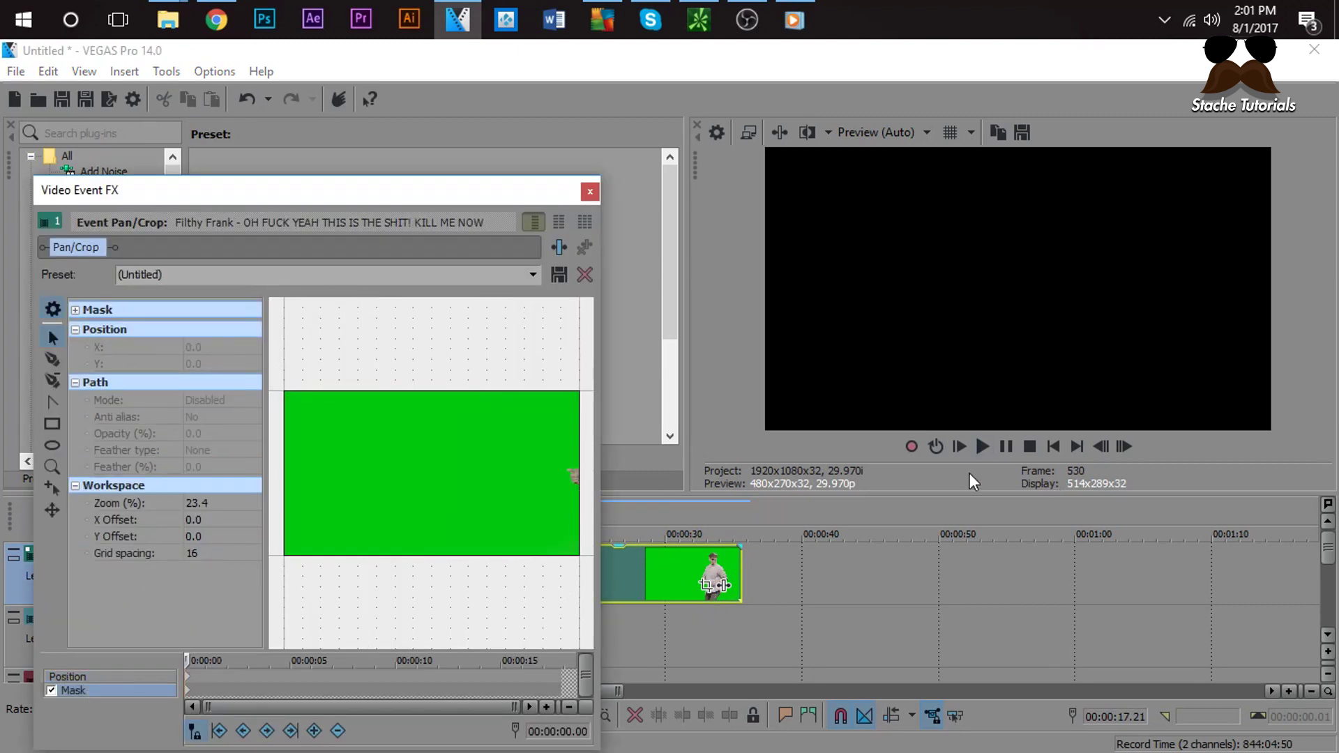
scroll(686, 508, "up", 3)
scroll(560, 544, "up", 5)
Step: Draw and close a small mask outline around the dancer's hand
scroll(551, 529, "down", 1)
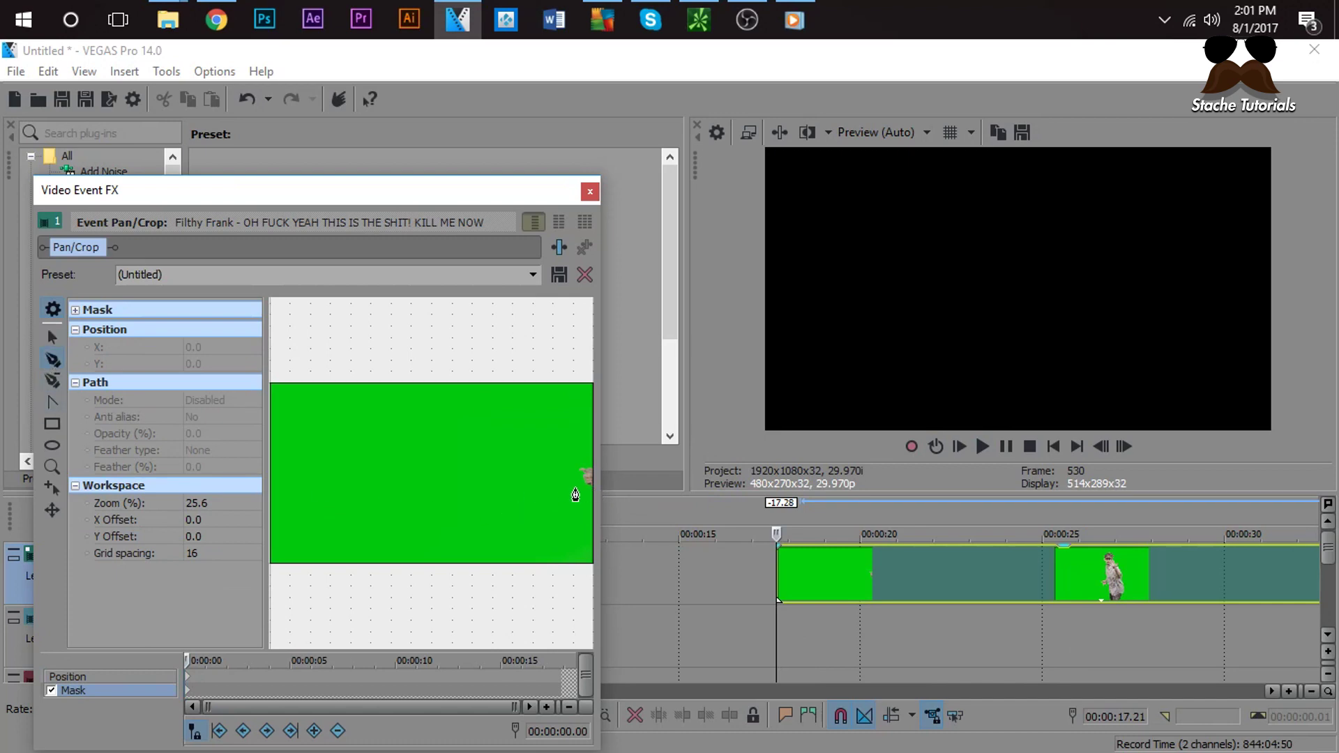
scroll(596, 492, "down", 1)
left_click(586, 487)
left_click(575, 467)
left_click(591, 465)
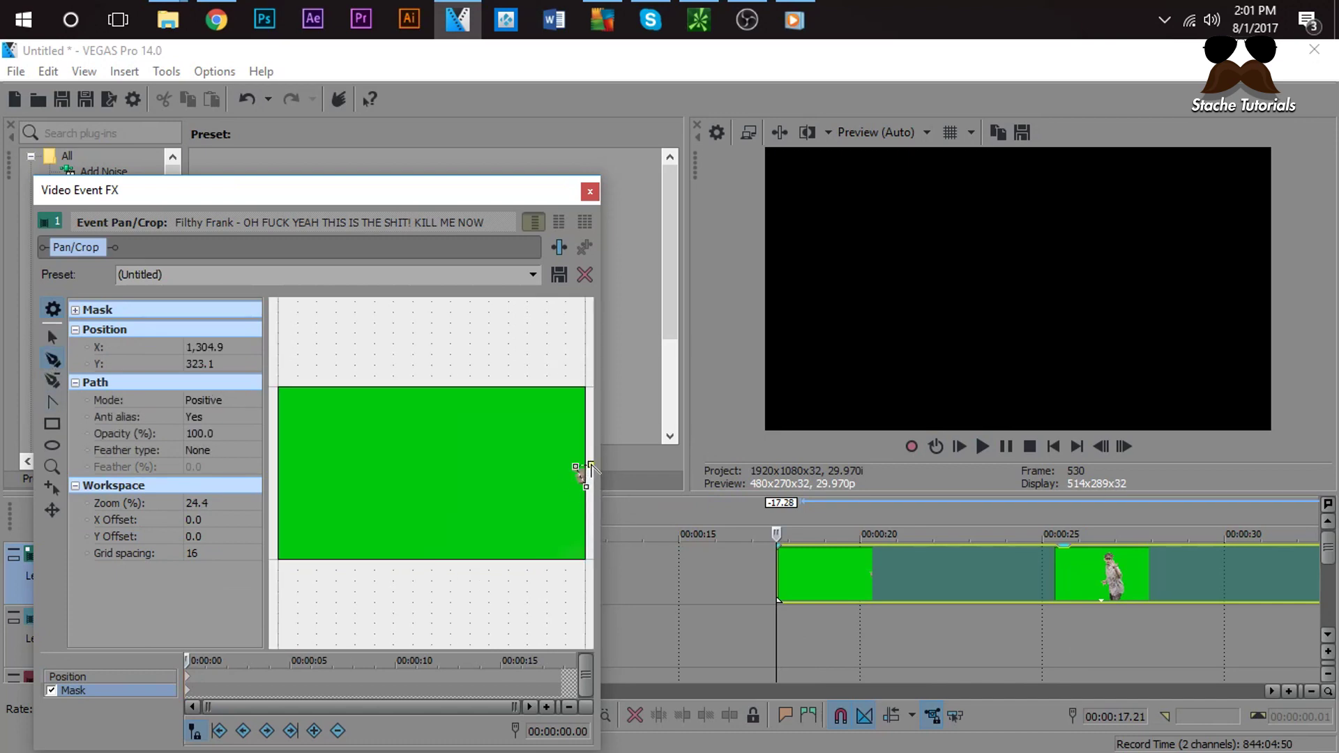
left_click(575, 469)
left_click(587, 487)
scroll(585, 479, "down", 1)
left_click(584, 466)
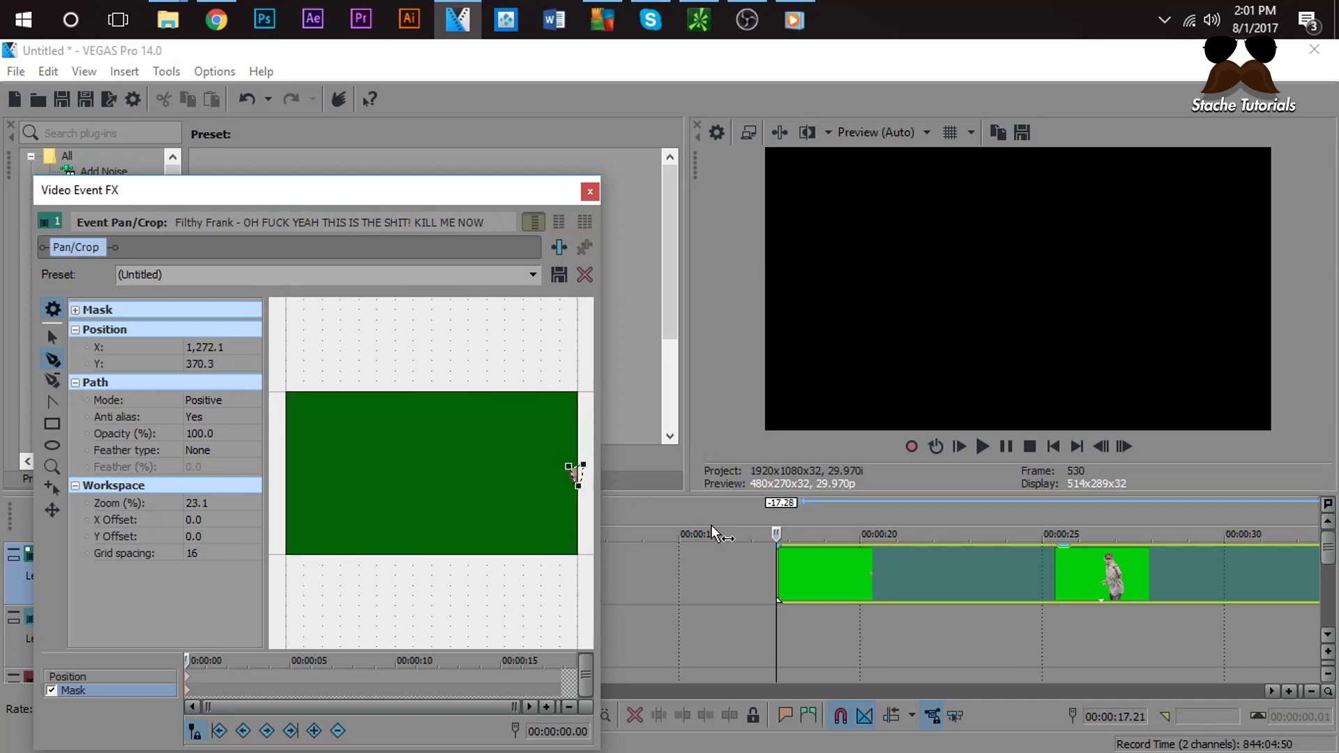
Step: Step a few frames forward and trace a closed mask around the hand again
left_click(1124, 445)
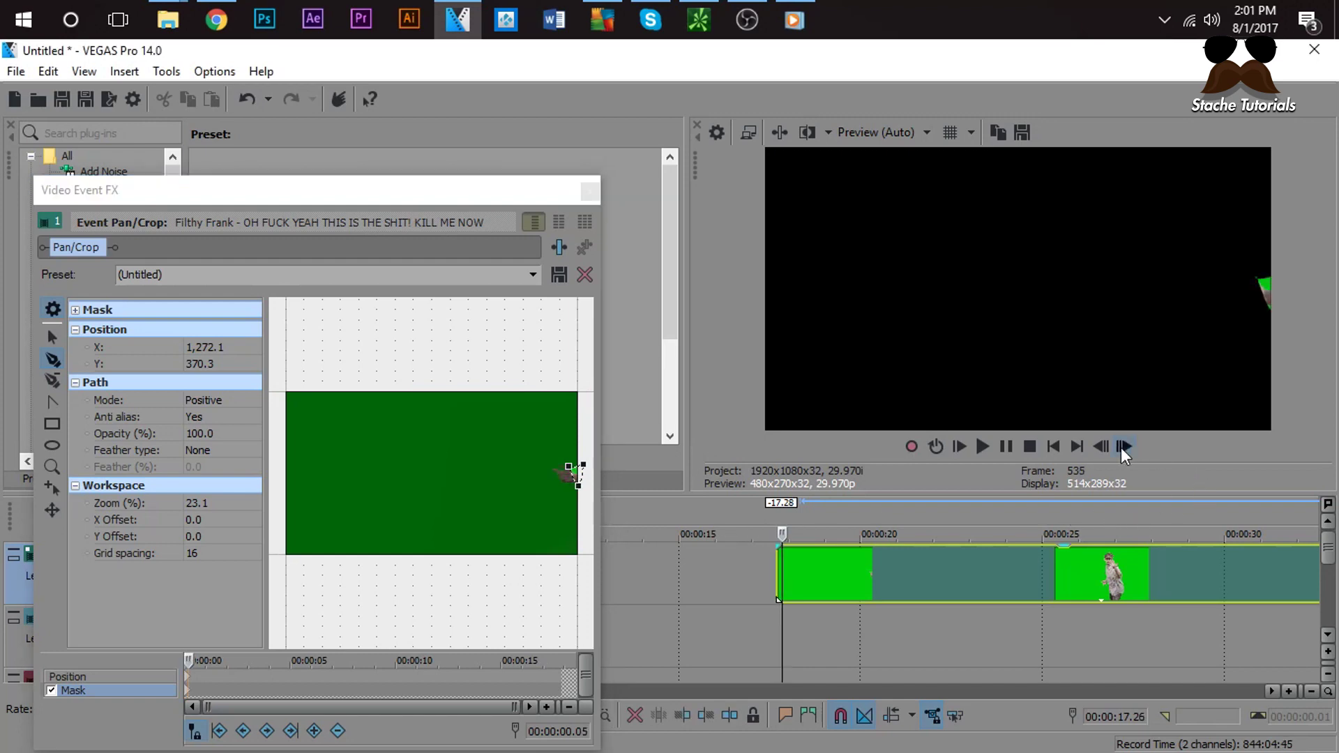
left_click(588, 494)
left_click(540, 478)
left_click(552, 455)
left_click(586, 452)
left_click(588, 493)
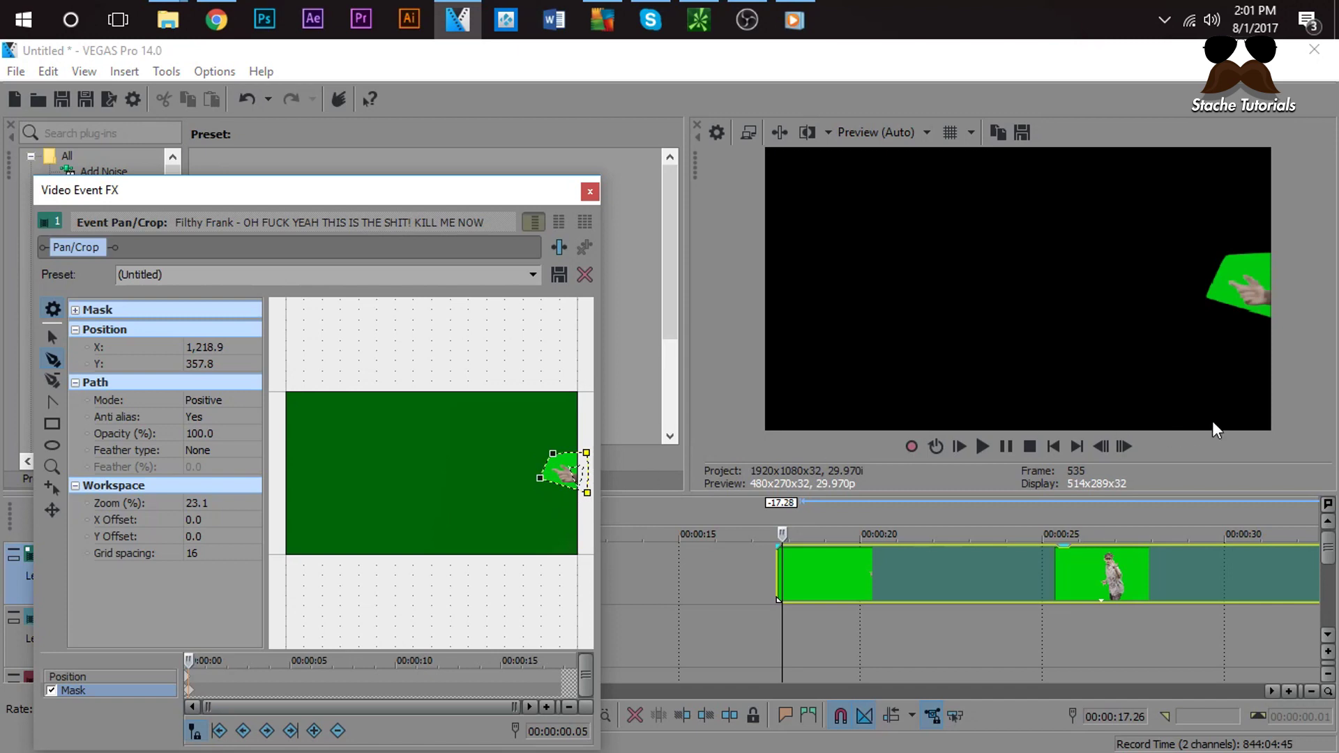
Step: Advance three frames and close a larger mask around the dancer's body, hand and head
left_click(1123, 447)
left_click(1123, 446)
left_click(1123, 446)
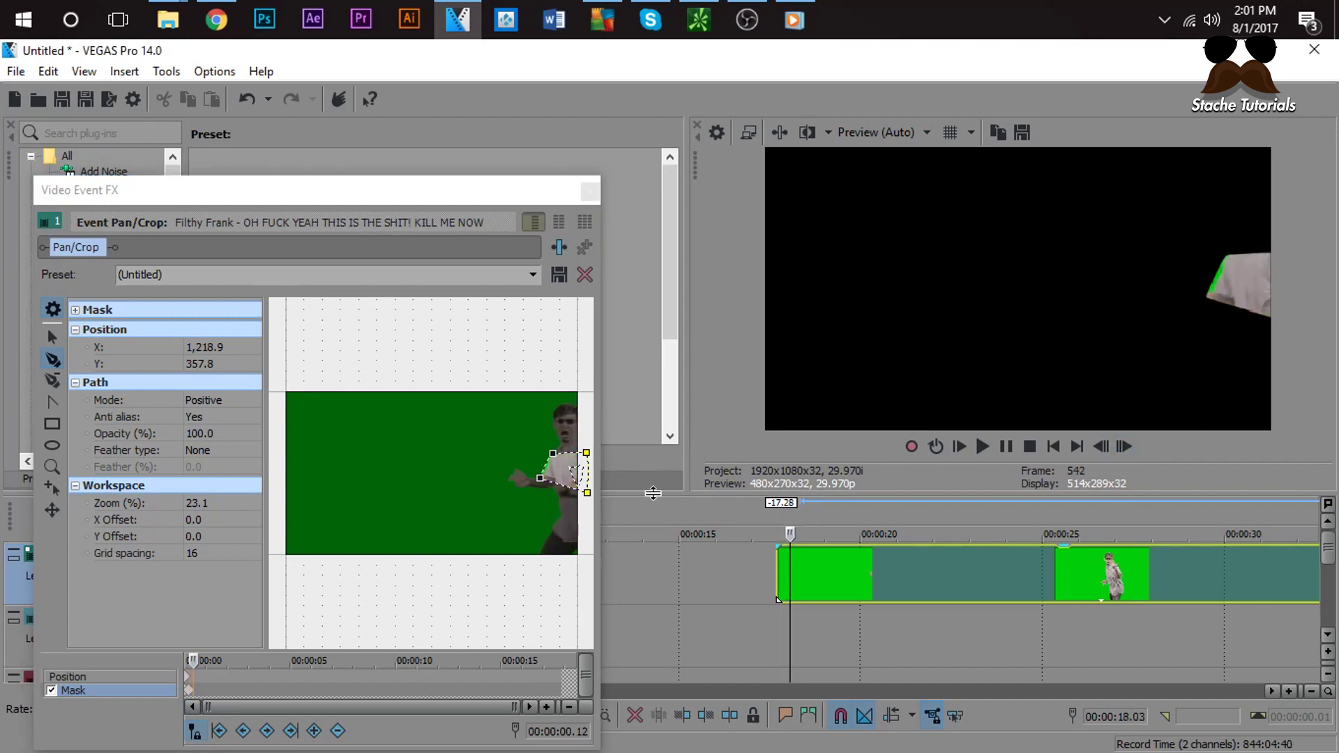
left_click(539, 559)
left_click(551, 540)
left_click(560, 524)
left_click(560, 501)
left_click(542, 492)
left_click(517, 487)
left_click(517, 474)
left_click(525, 468)
left_click(540, 478)
left_click(548, 415)
left_click(577, 402)
left_click(584, 556)
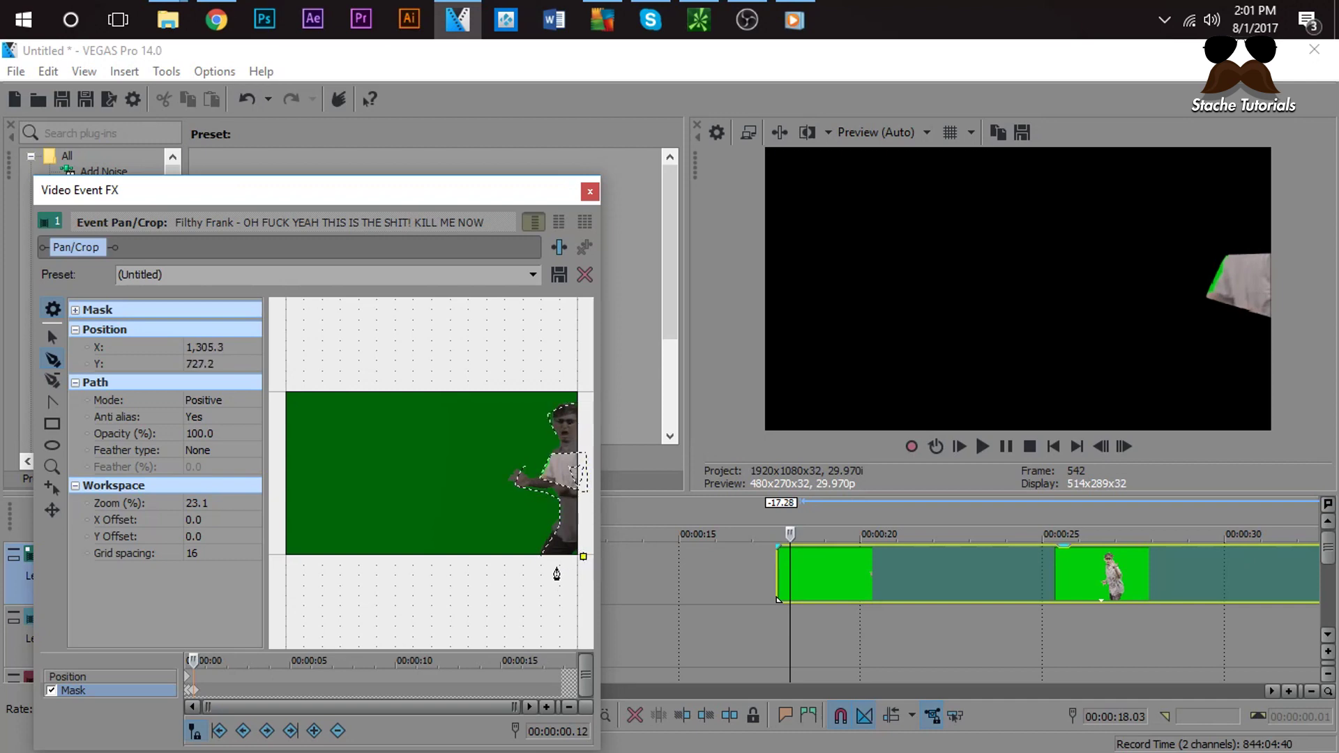
left_click(526, 466)
Step: Advance three more frames and begin a new mask outline along the dancer
left_click(1124, 446)
left_click(1124, 446)
left_click(1123, 446)
left_click(509, 538)
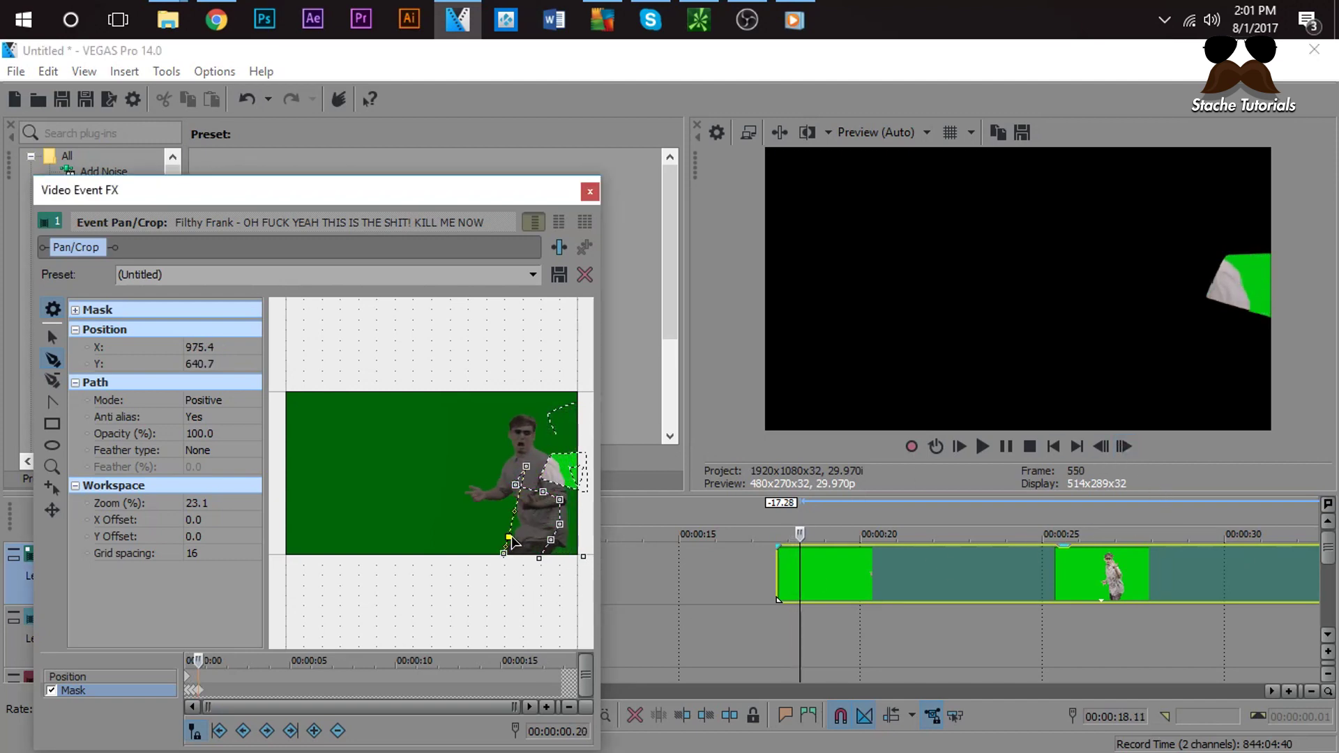
Step: Delete all mask paths from the clip with Delete > All
right_click(424, 494)
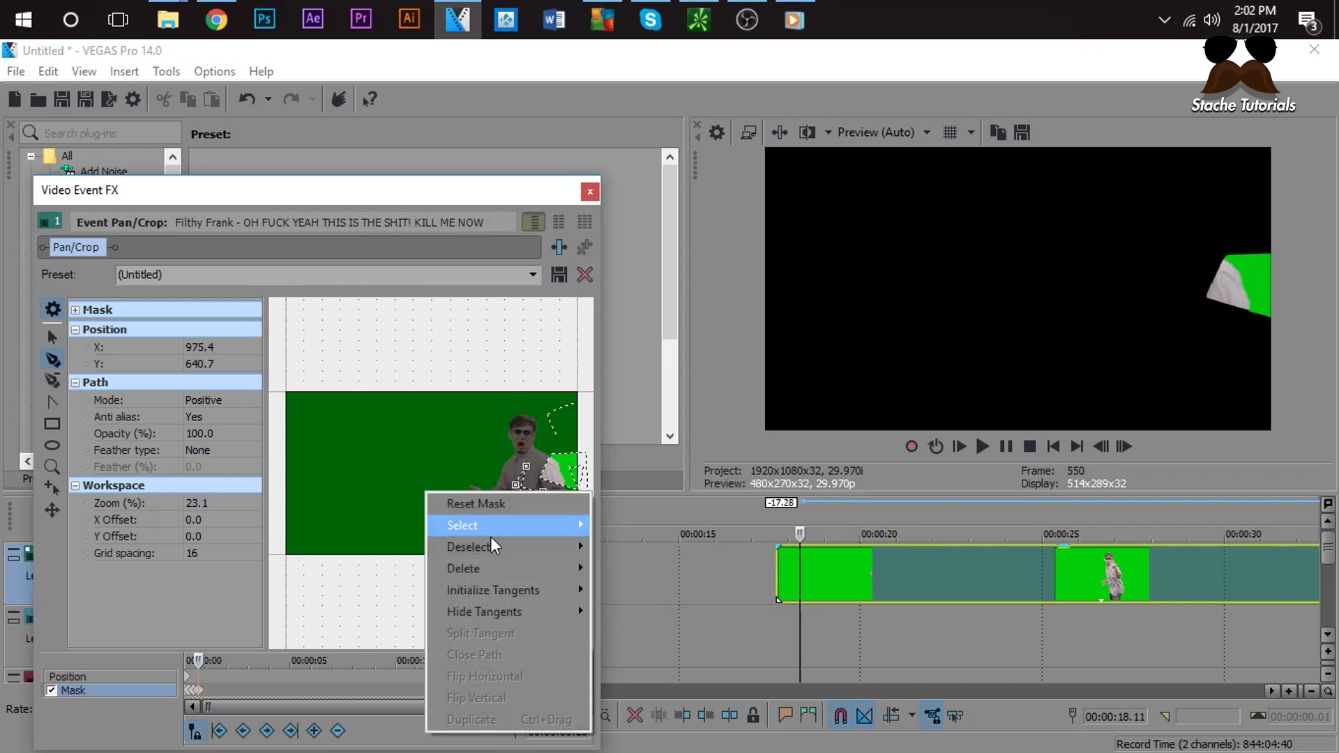
mouse_move(501, 568)
left_click(618, 674)
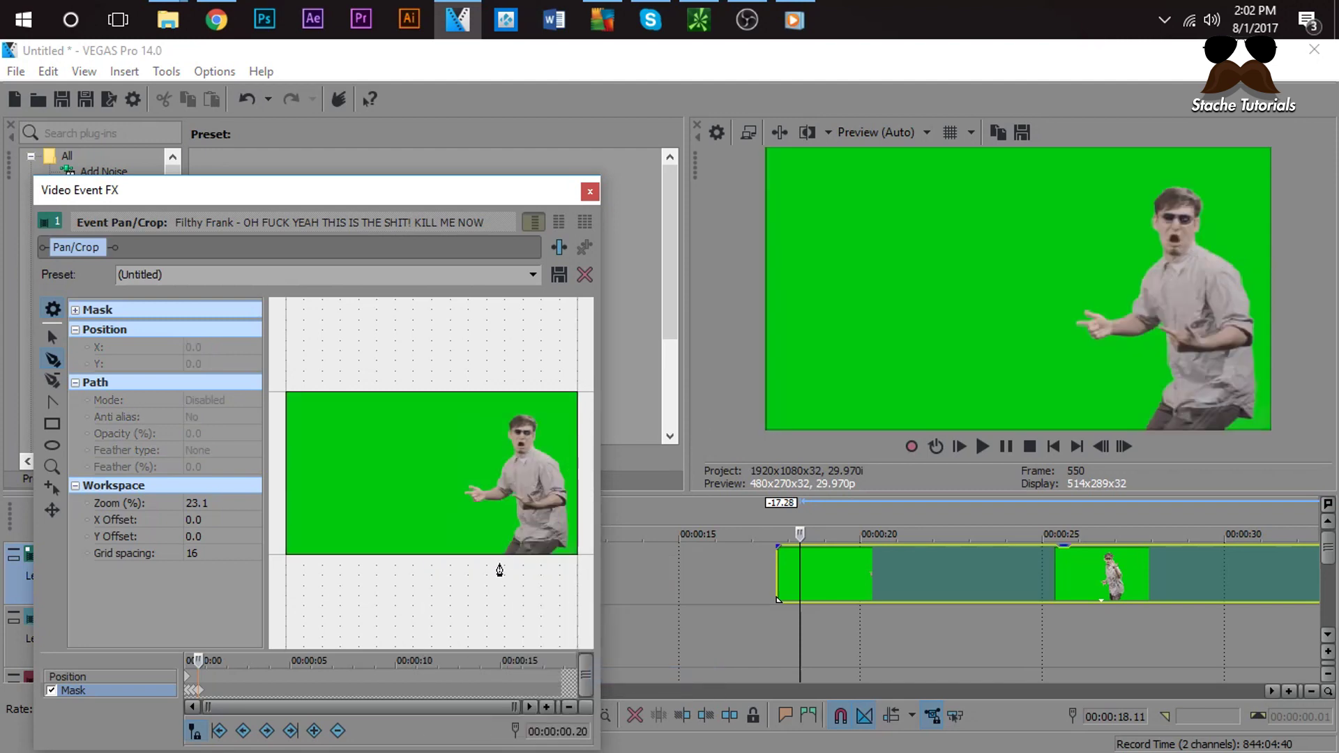
Step: Trace a few mask points up the figure's side and arm, then delete that new mask
left_click(506, 556)
left_click(515, 533)
left_click(520, 519)
left_click(516, 502)
left_click(482, 500)
scroll(499, 550, "up", 1)
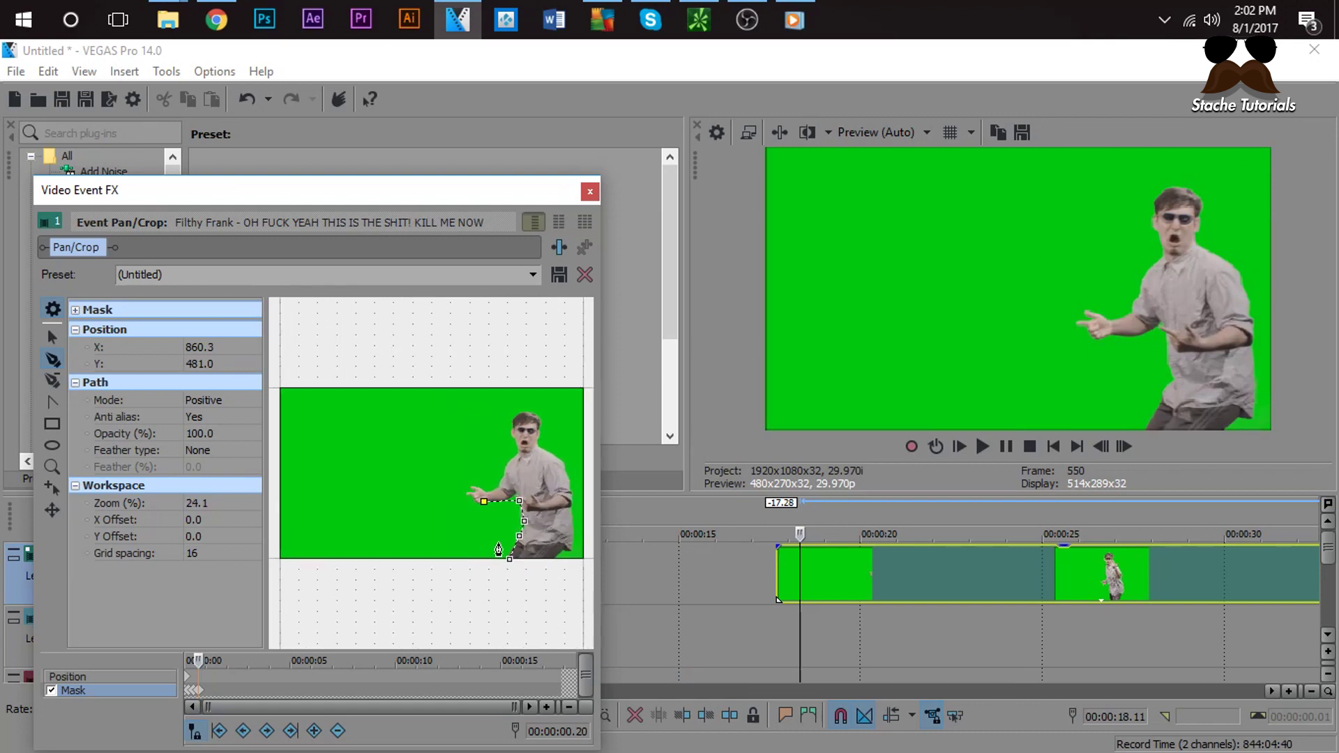
right_click(525, 538)
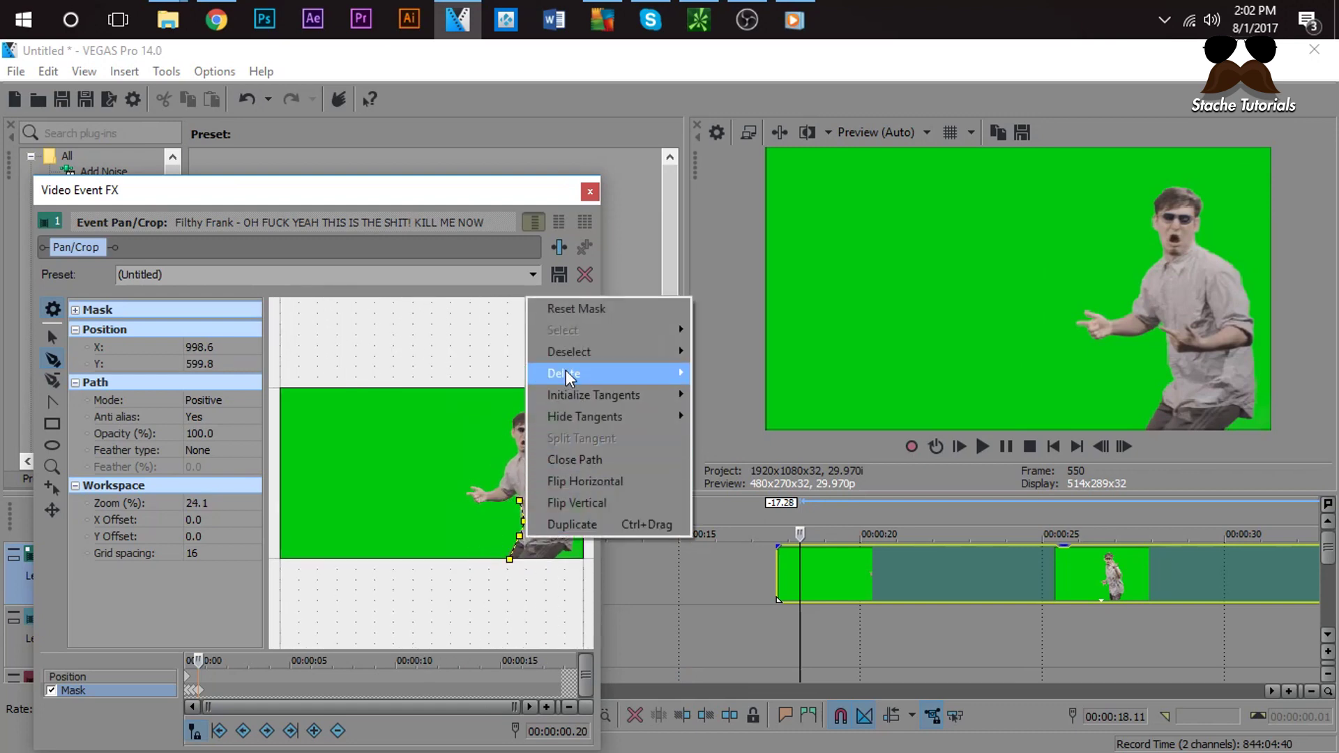
mouse_move(676, 403)
mouse_move(628, 373)
left_click(713, 481)
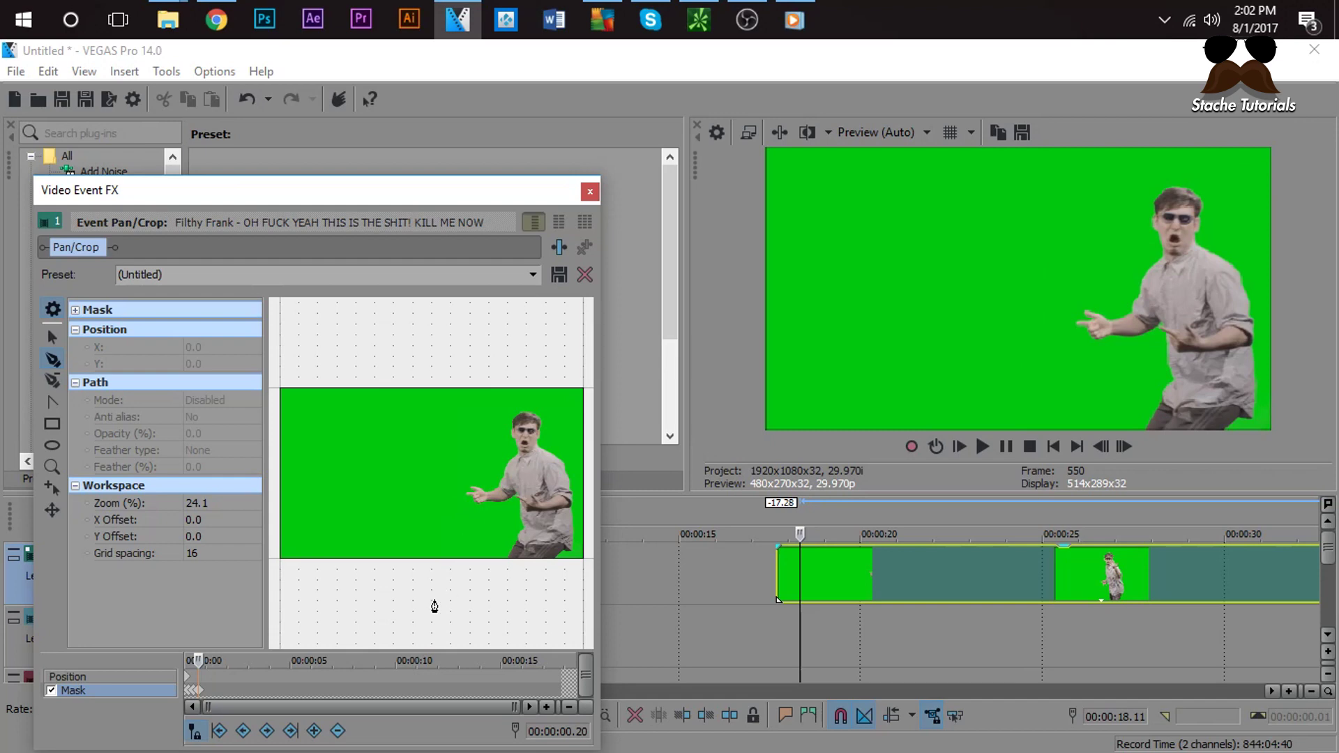
Step: Delete the three extra Mask keyframes, leaving only the first one
scroll(441, 598, "up", 1)
scroll(213, 688, "up", 6)
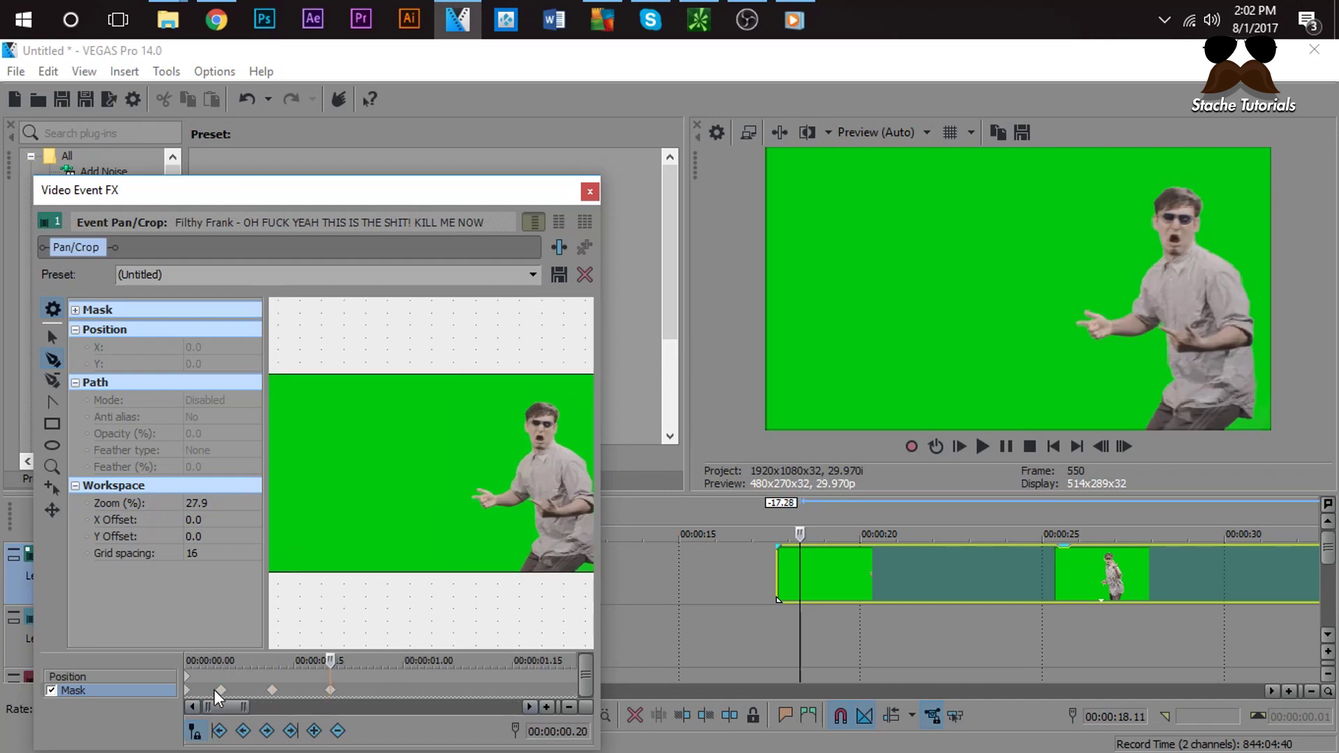
left_click(221, 691)
key("Delete")
left_click(272, 690)
key("Delete")
left_click(330, 690)
key("Delete")
left_click(187, 690)
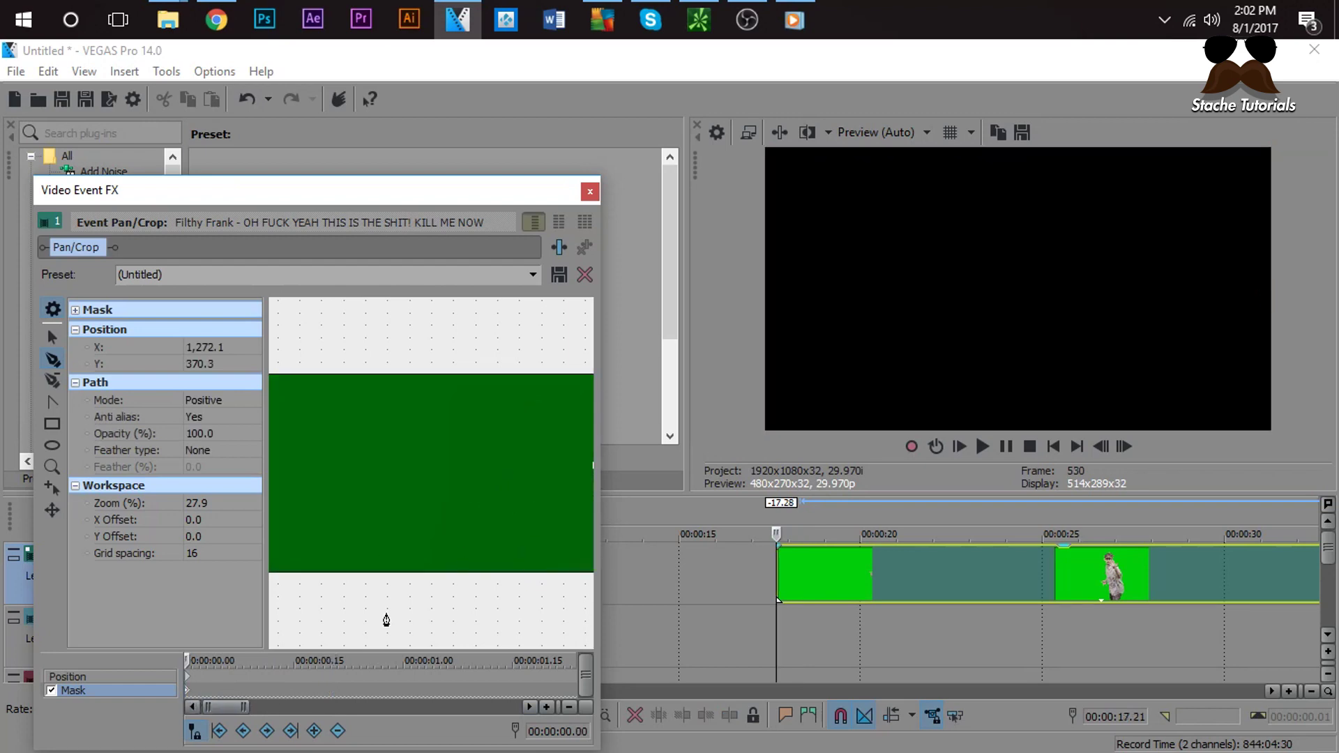
Step: Uncheck Mask and close the Video Event FX window
left_click(51, 690)
left_click(590, 191)
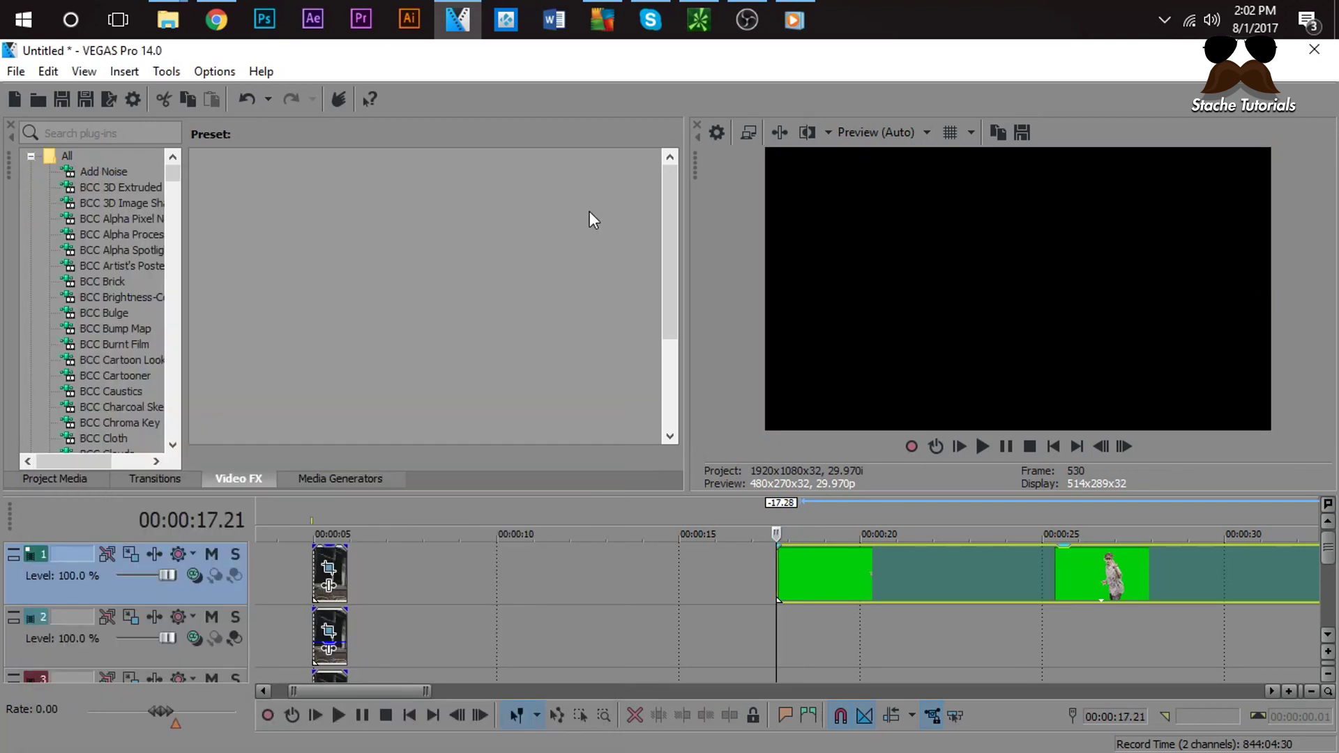
scroll(791, 575, "down", 5)
Step: Apply the Chroma Keyer (Default) preset, found by searching 'chr' in Video FX, to the green clip
left_click(504, 569)
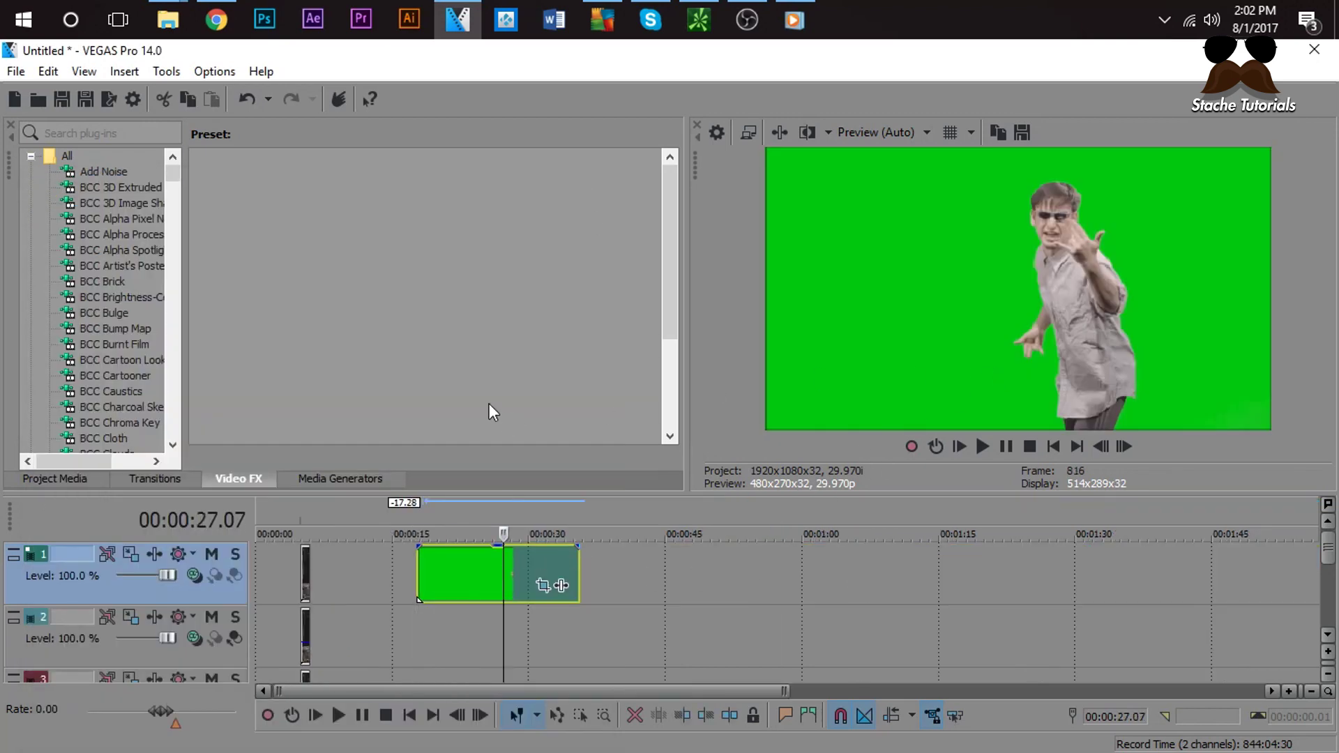
left_click(97, 135)
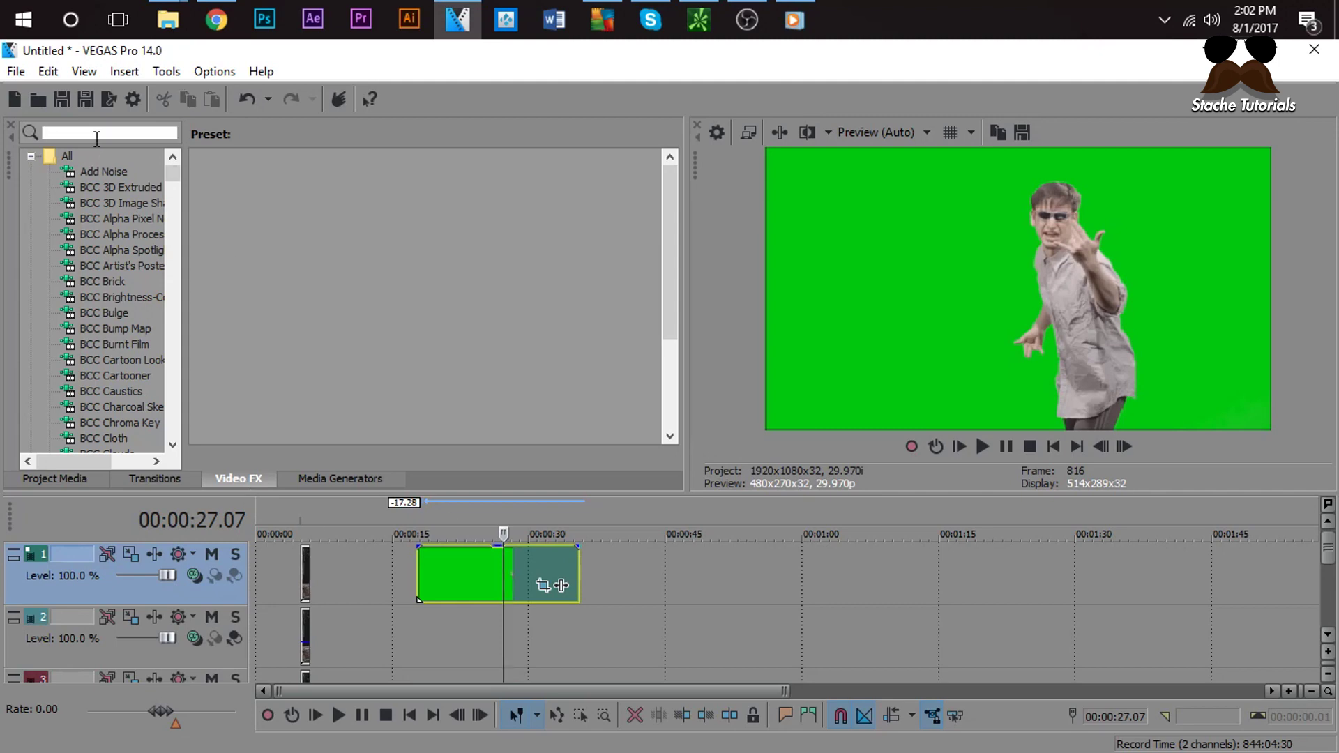
type("chrom")
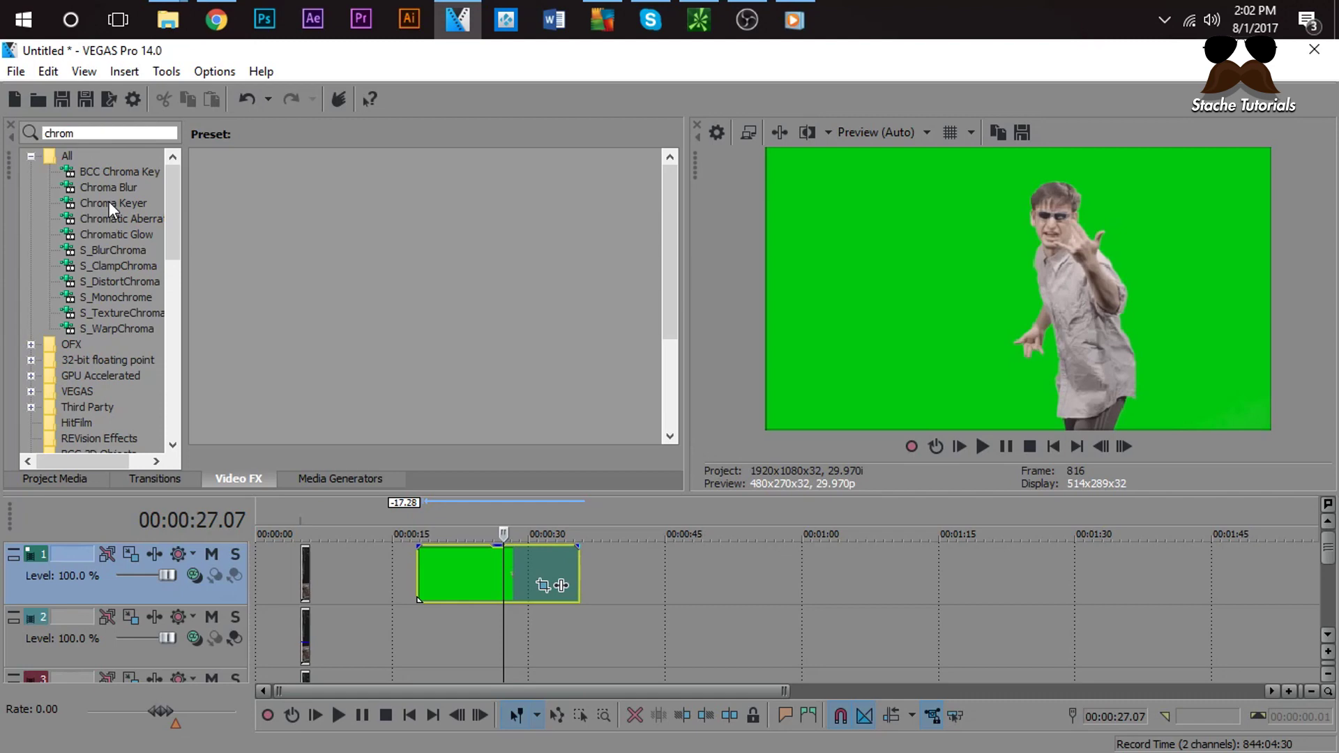
left_click(109, 203)
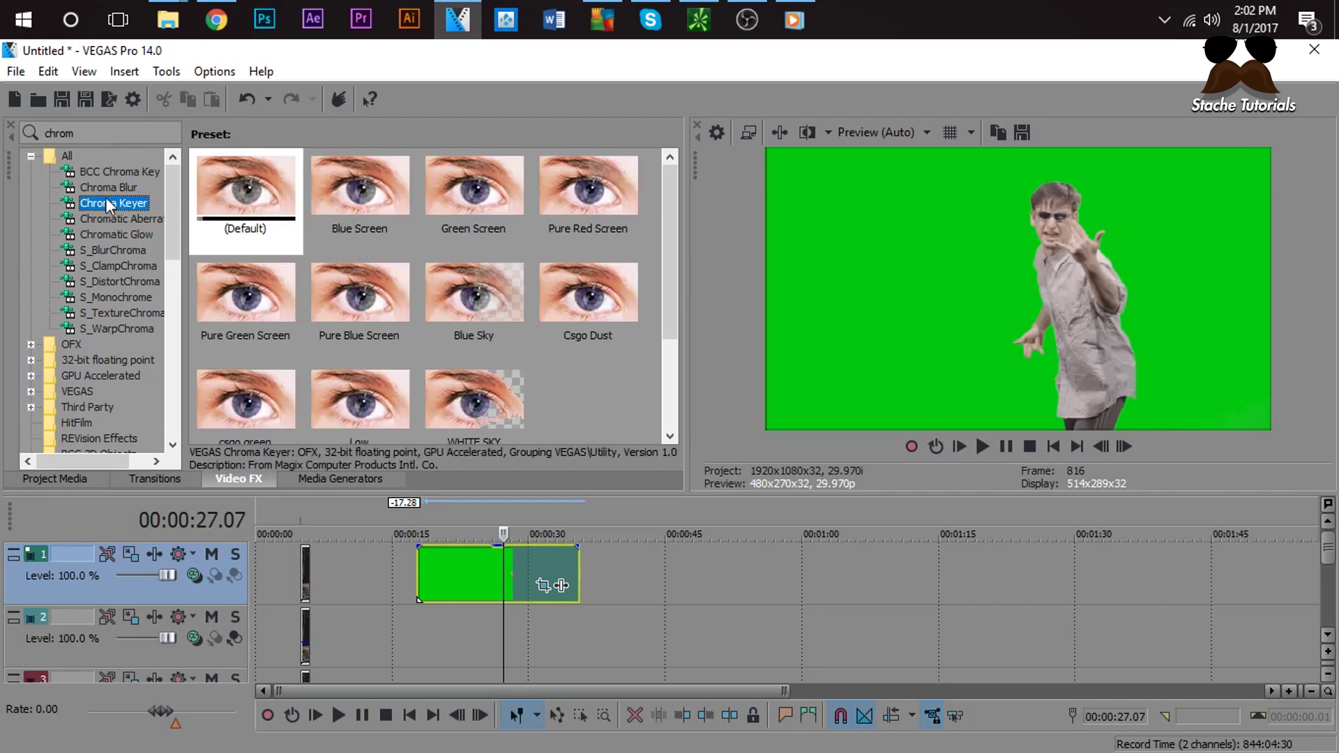
left_click_drag(246, 202, 469, 580)
Step: Set the Chroma Keyer key colour by eyedropping the green background in the preview
left_click(177, 335)
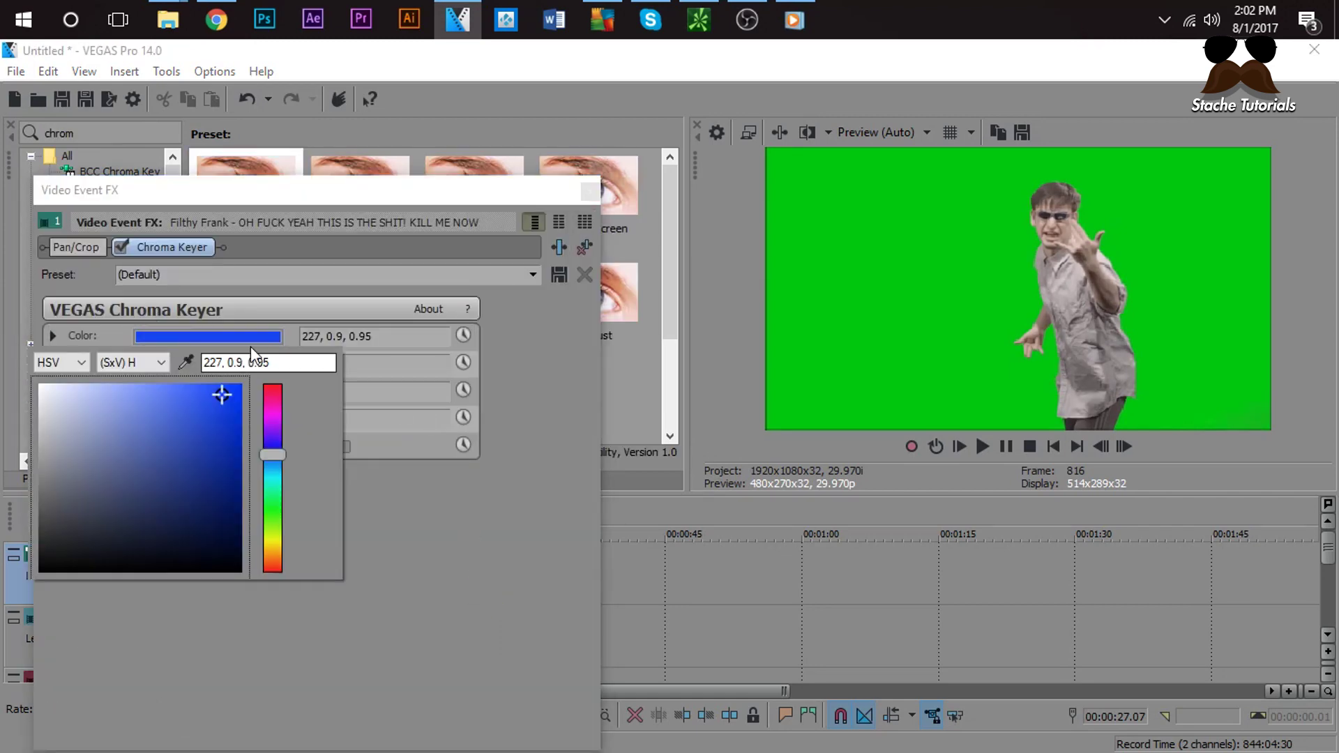
left_click(185, 362)
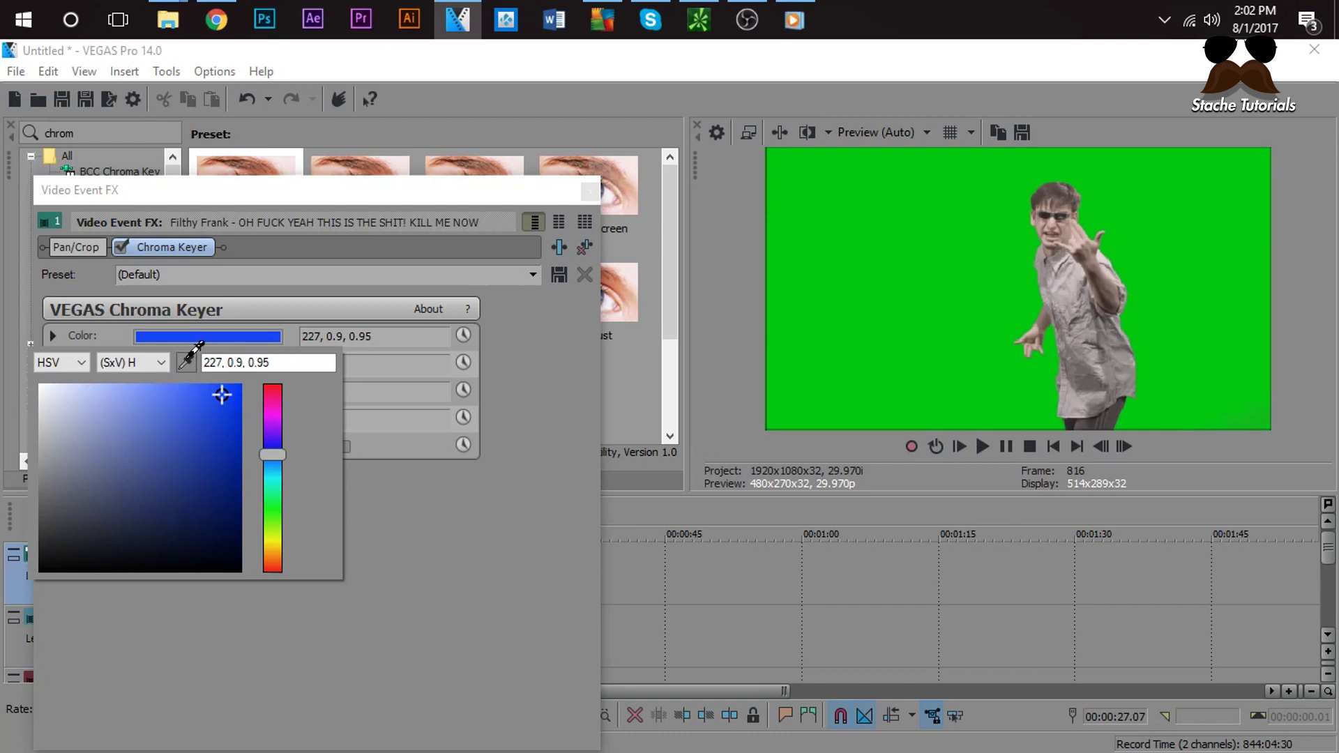
left_click(881, 269)
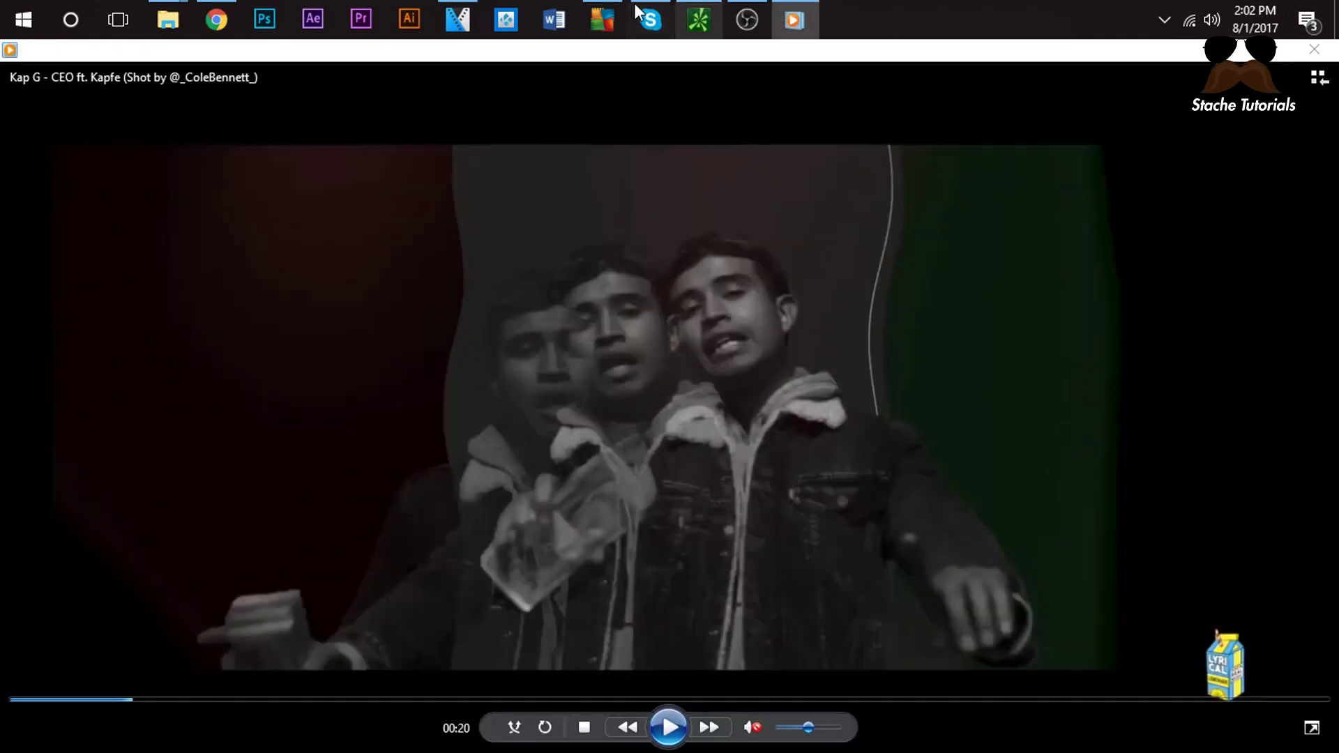
left_click(458, 14)
Step: Close the effect settings and play the keyed dancer from the clip start
left_click(589, 192)
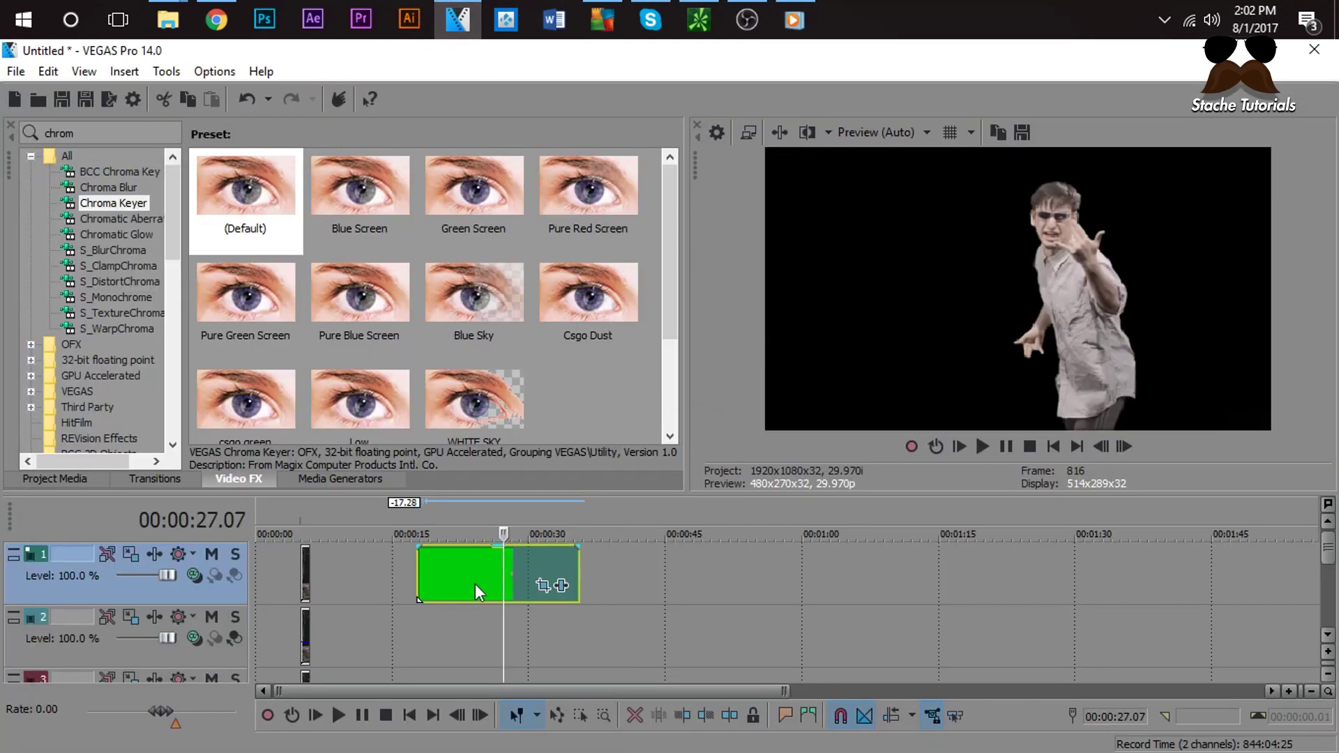
left_click(411, 563)
key("space")
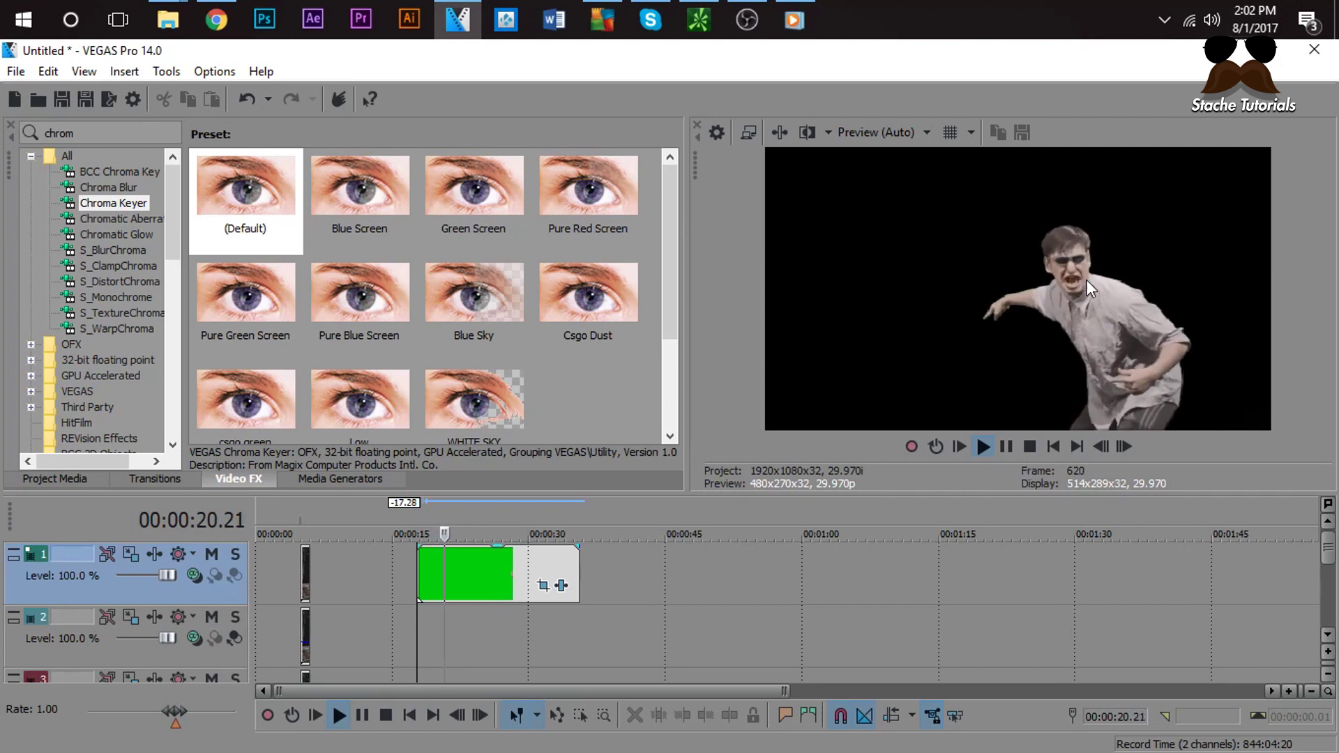
key("space")
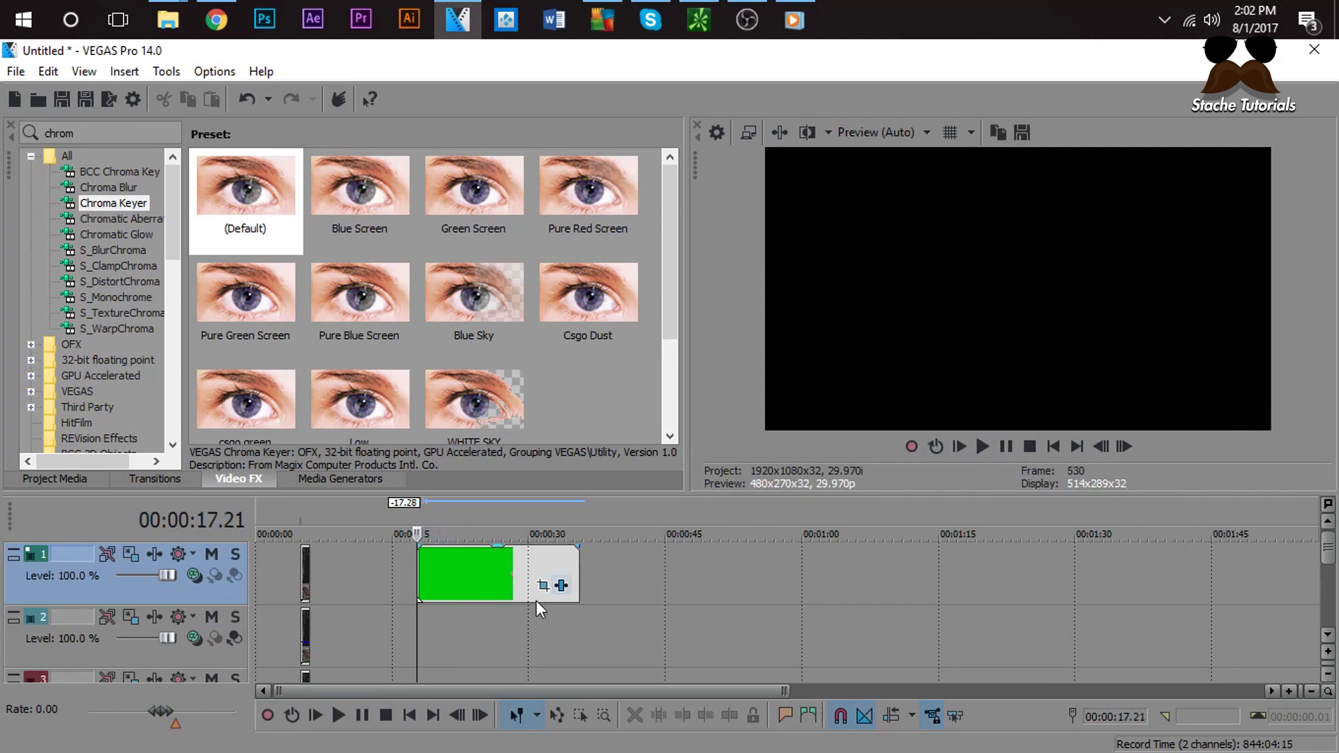
Step: Move to a later frame of the dancer clip, then switch to the reference music video
left_click(449, 588)
left_click(449, 588)
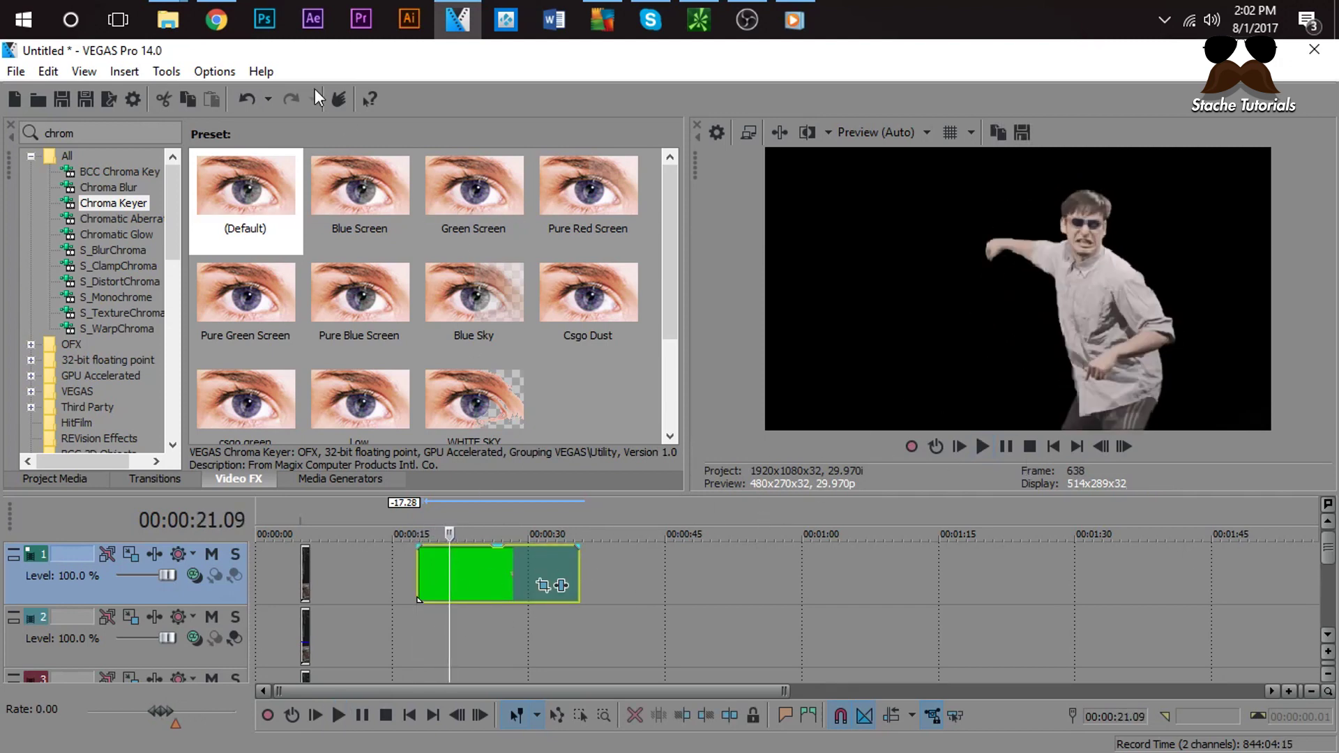
left_click(795, 19)
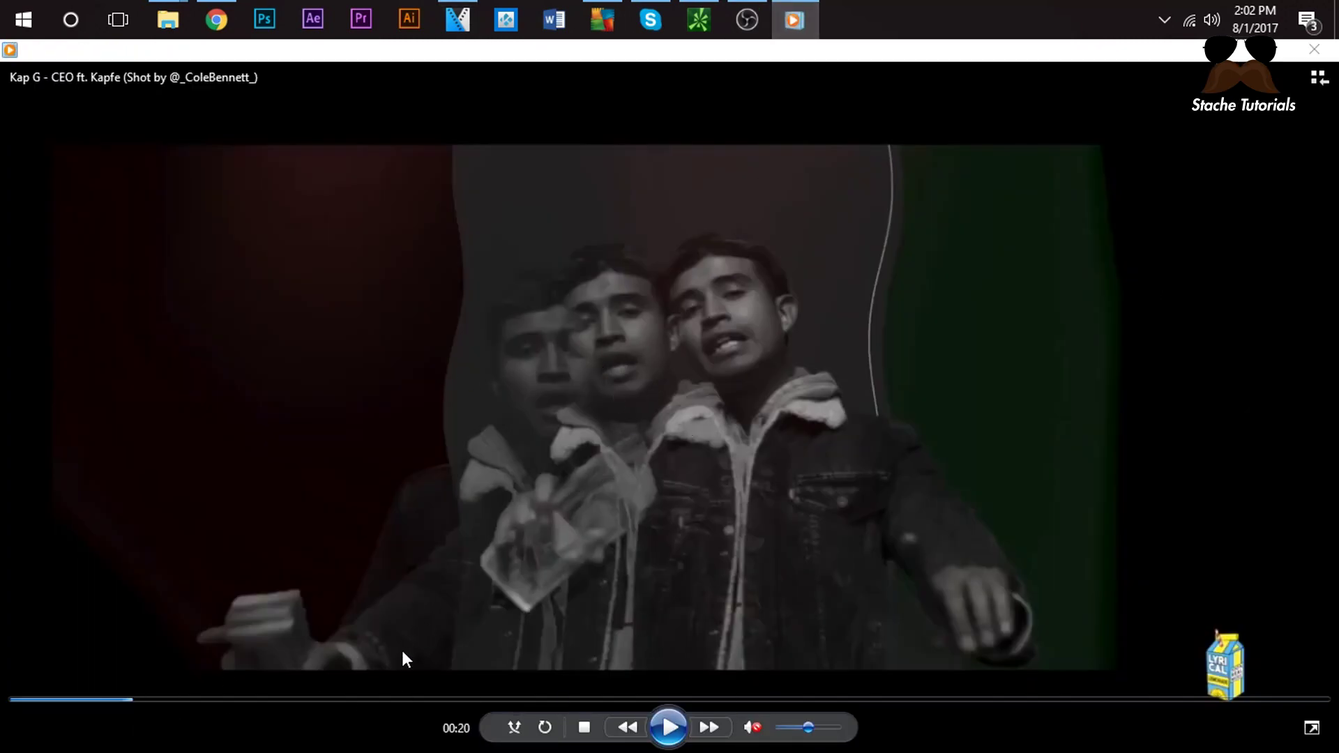
Step: Rewind the reference video to 00:18, play to 00:21, pause, and go back to VEGAS Pro
left_click(122, 700)
left_click(680, 727)
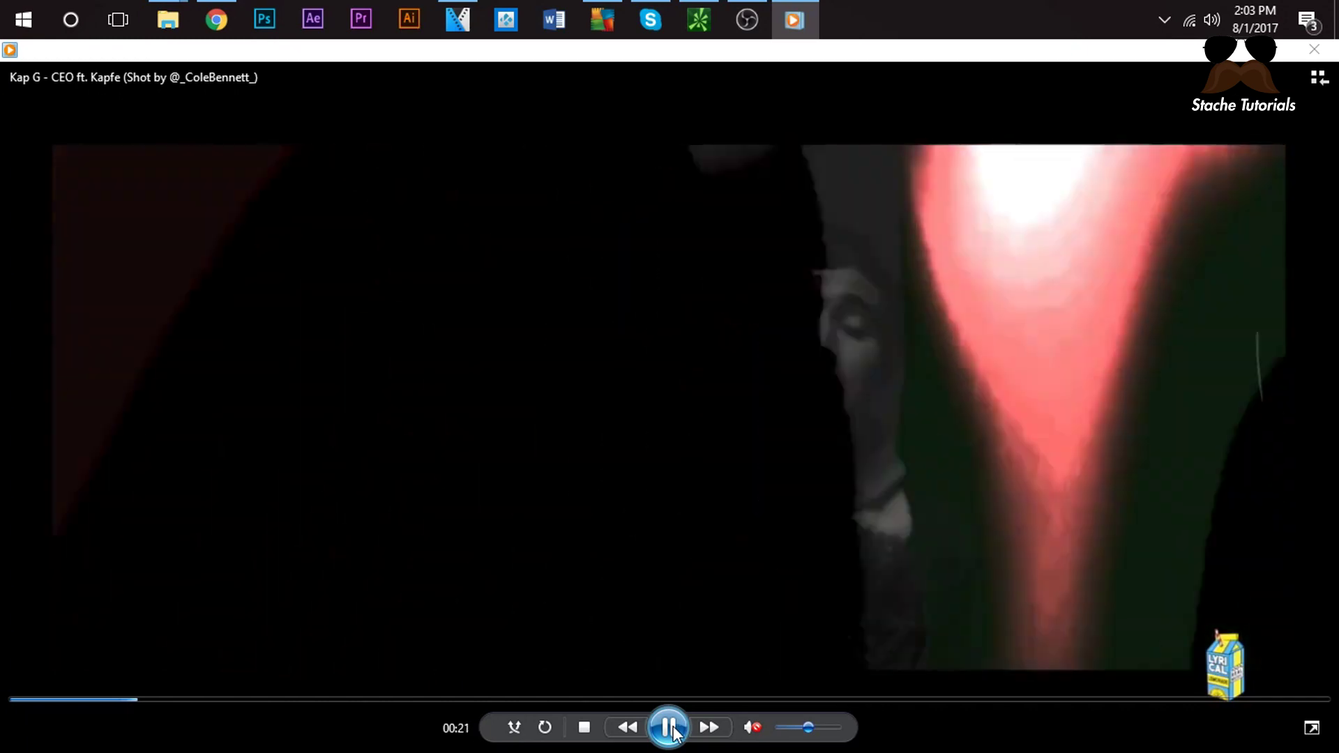
left_click(674, 727)
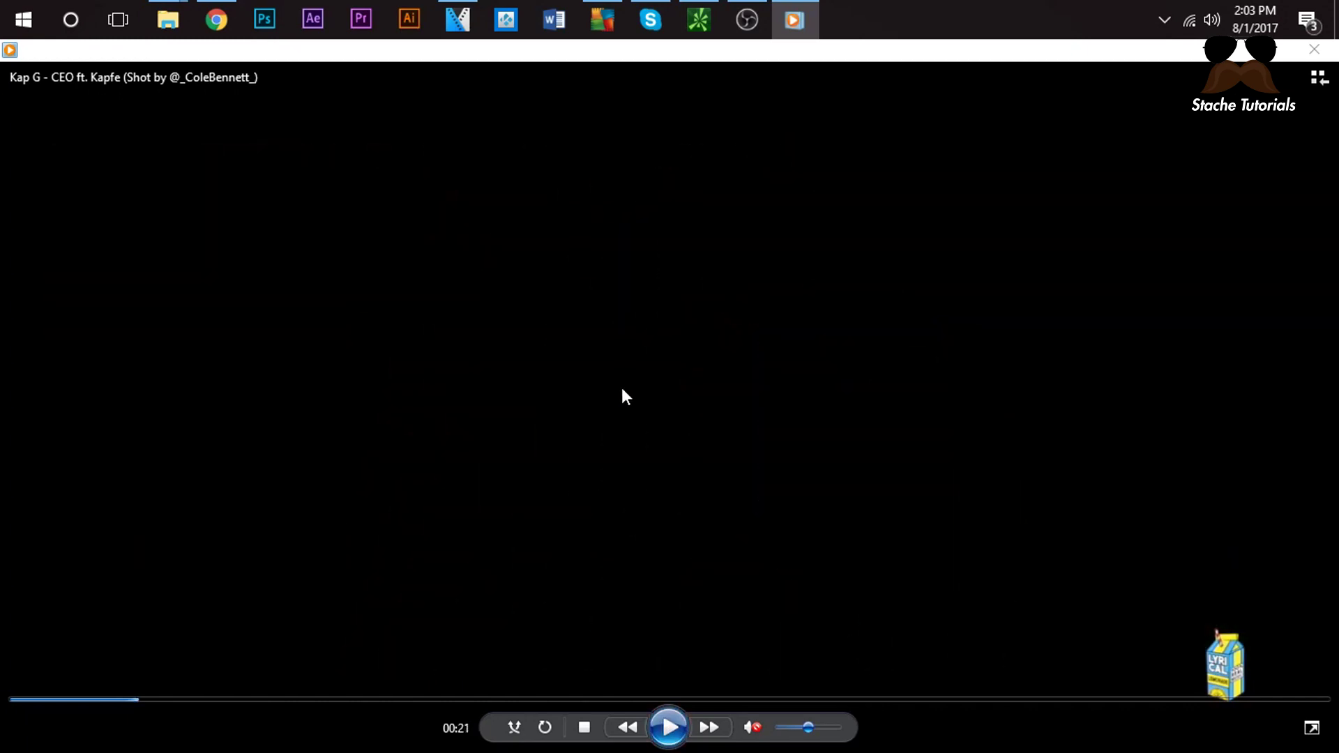
left_click(457, 20)
Step: Scrub through the keyed green-screen dancer clip on track 1 to preview it
left_click(415, 576)
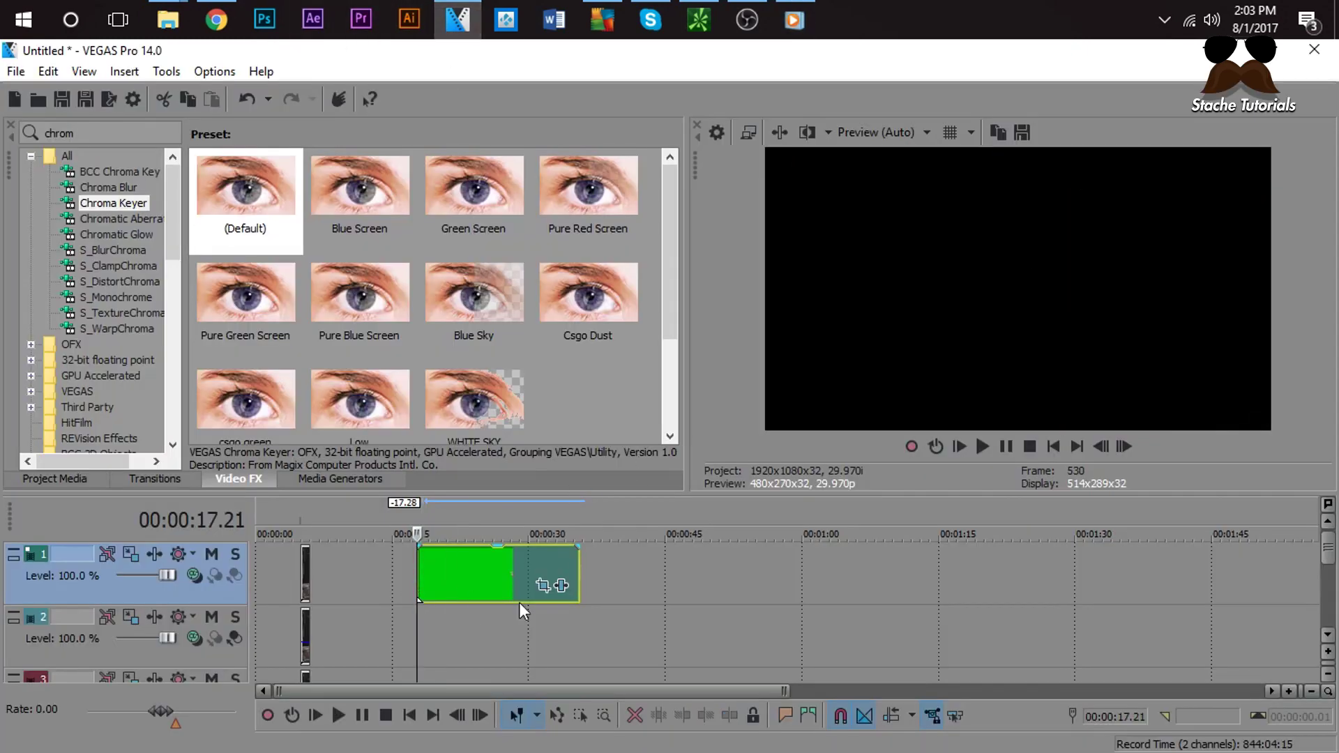
scroll(520, 609, "up", 4)
scroll(914, 610, "down", 3)
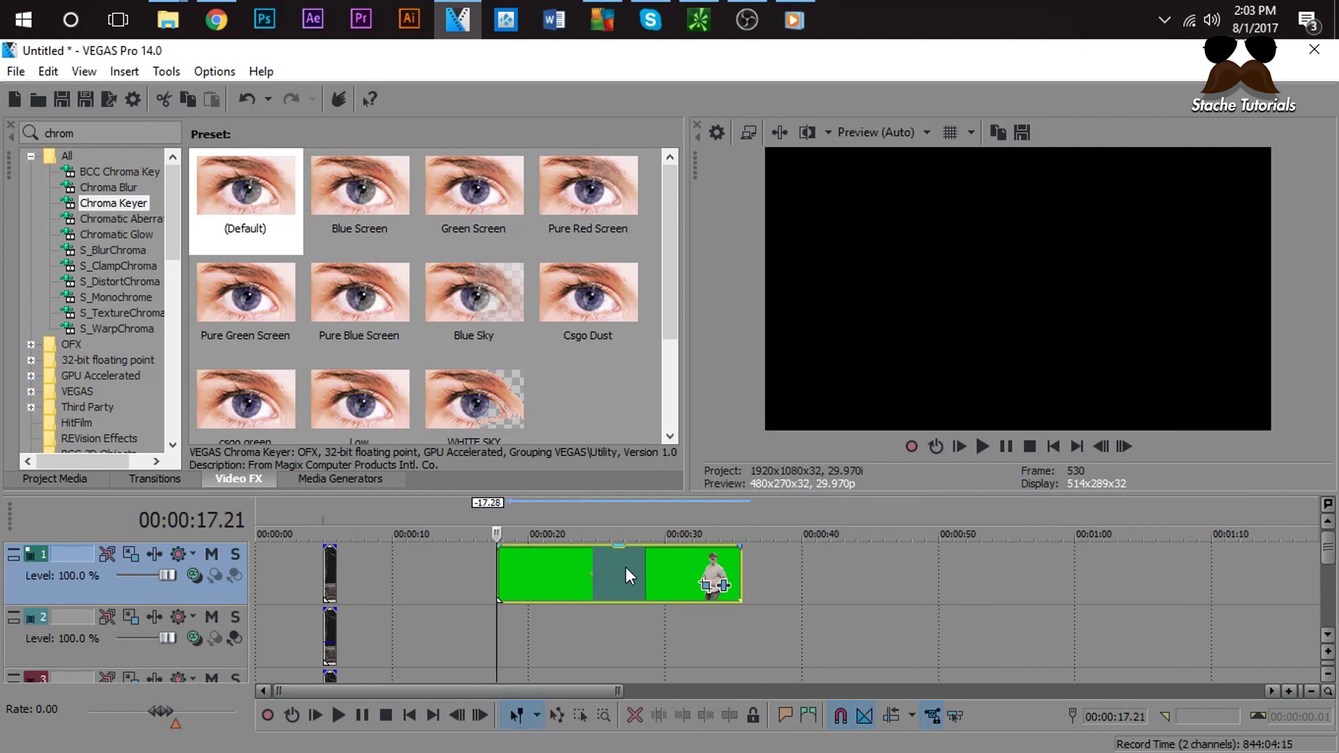
left_click(556, 577)
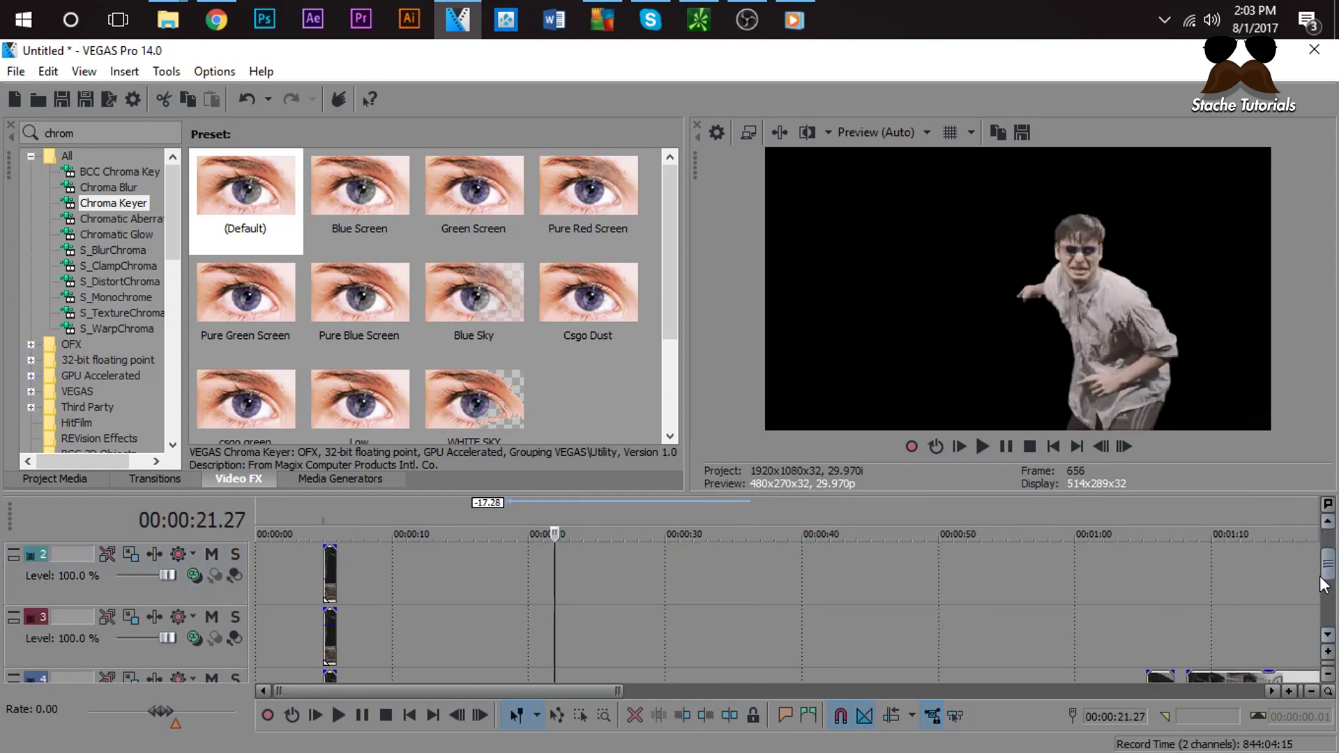
left_click(657, 650)
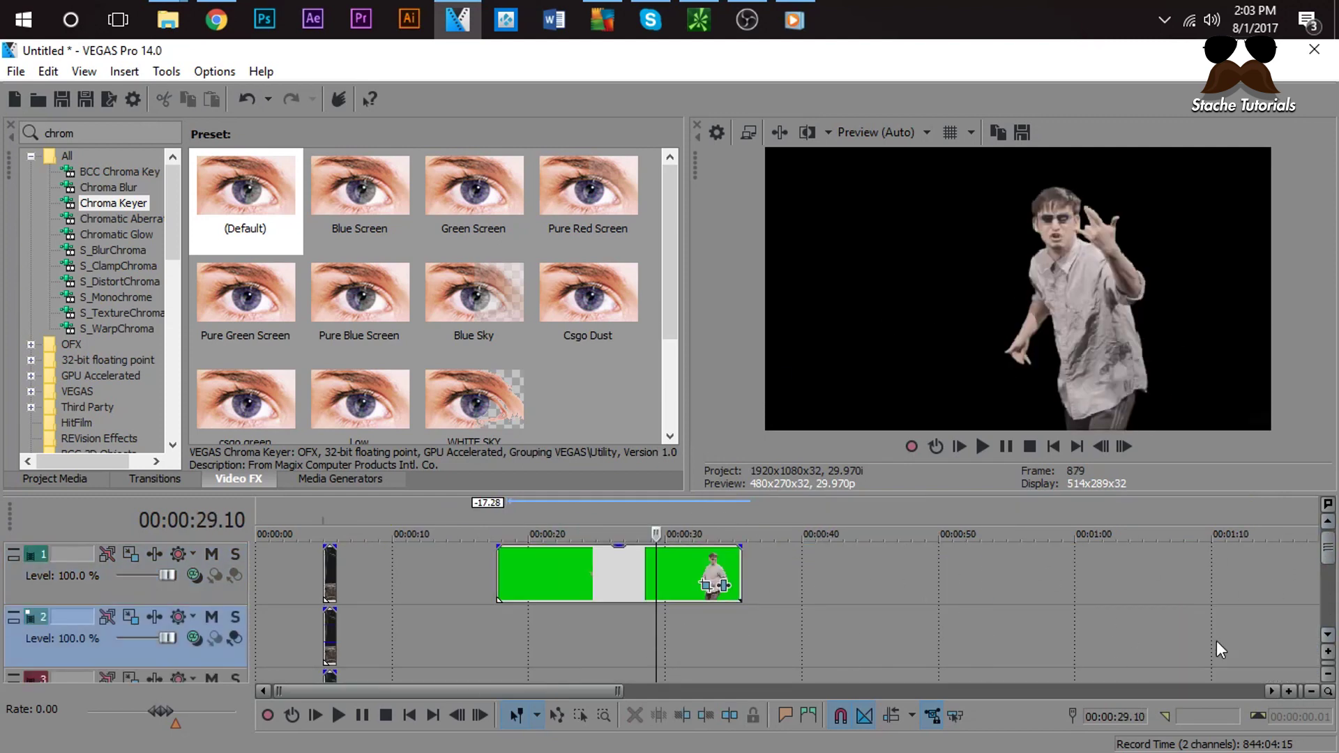
left_click(1329, 635)
left_click(767, 652)
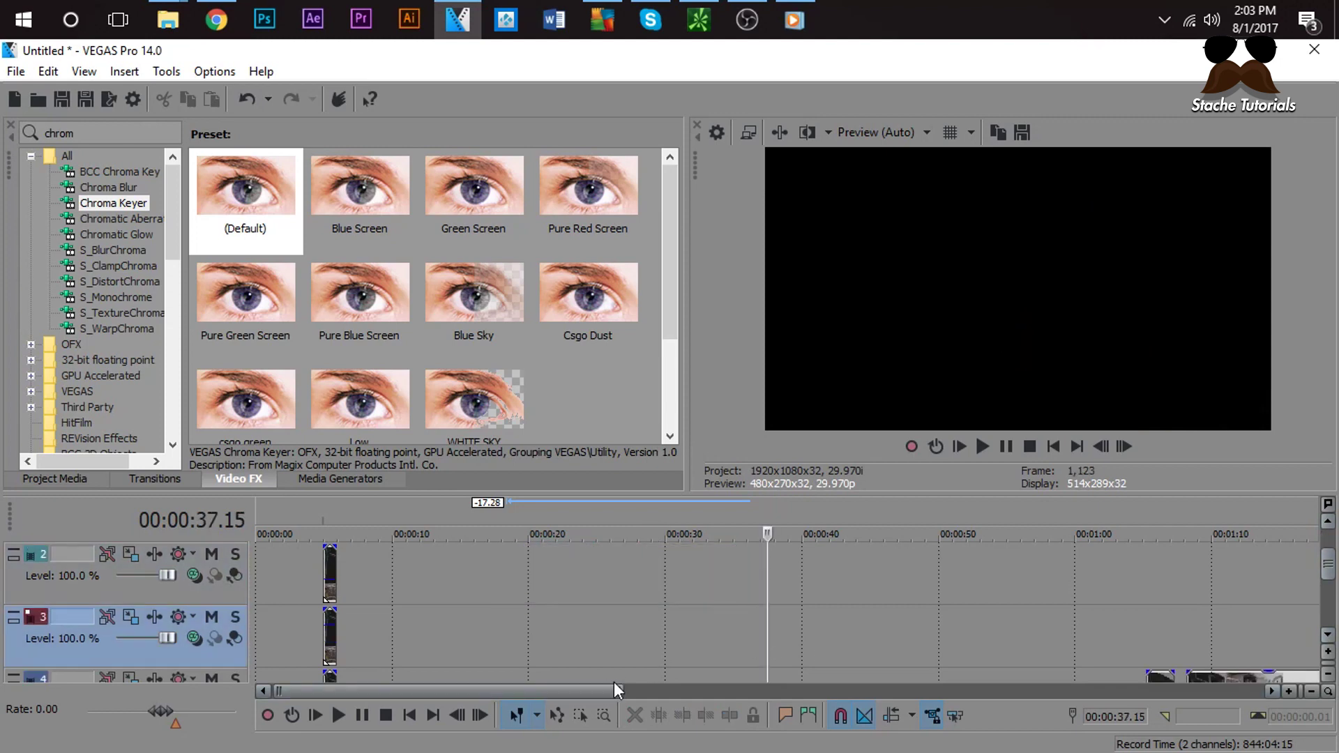
left_click(614, 675)
left_click_drag(1328, 576, 1328, 560)
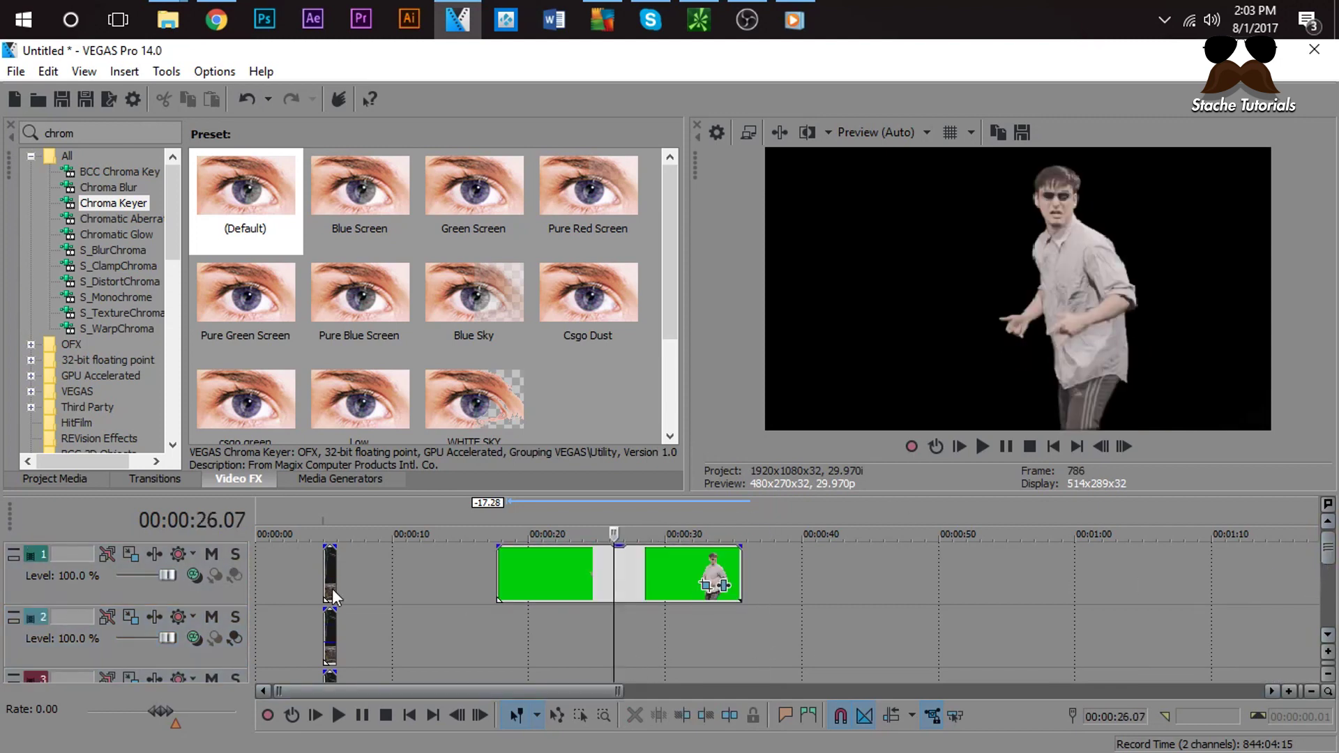
left_click(548, 588)
left_click(500, 586)
left_click(565, 578)
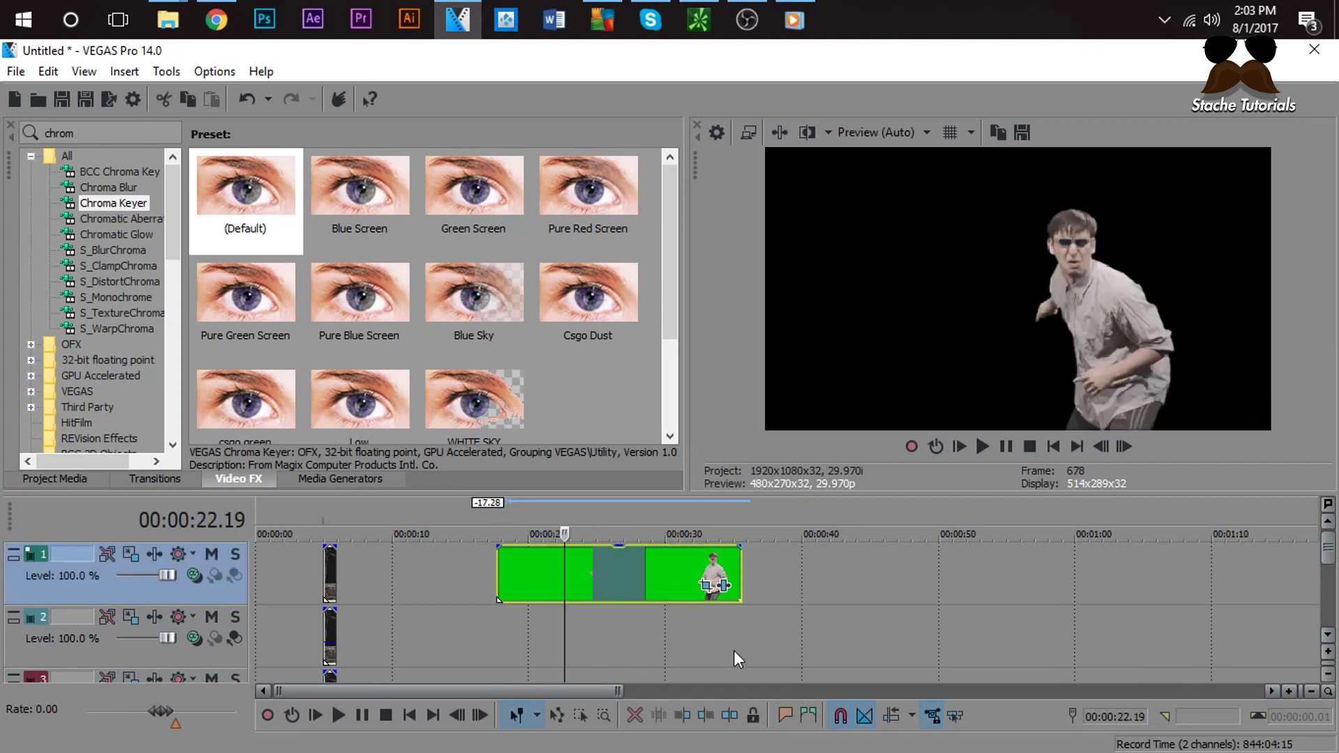
Step: Insert a new video track and move the dancer clip up onto it as track 1
right_click(781, 569)
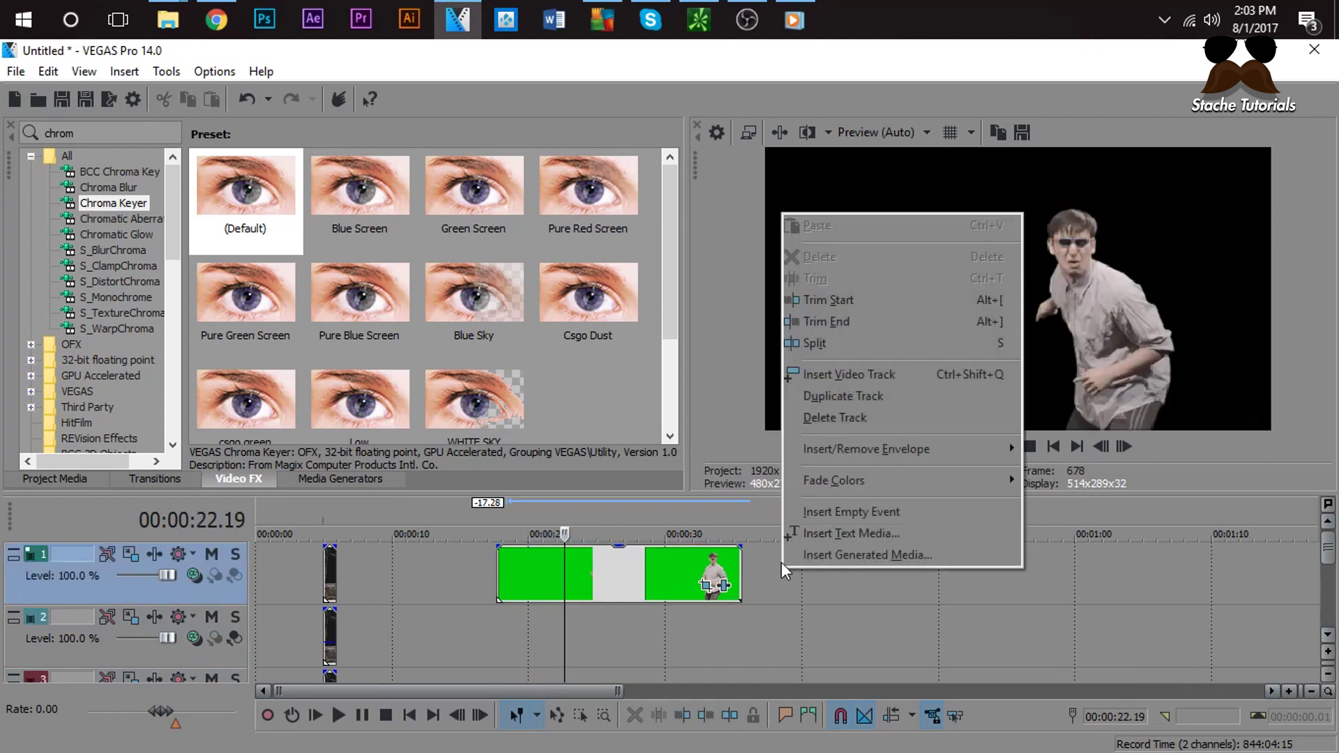
left_click(821, 375)
left_click(653, 571)
left_click(517, 635)
left_click(538, 626)
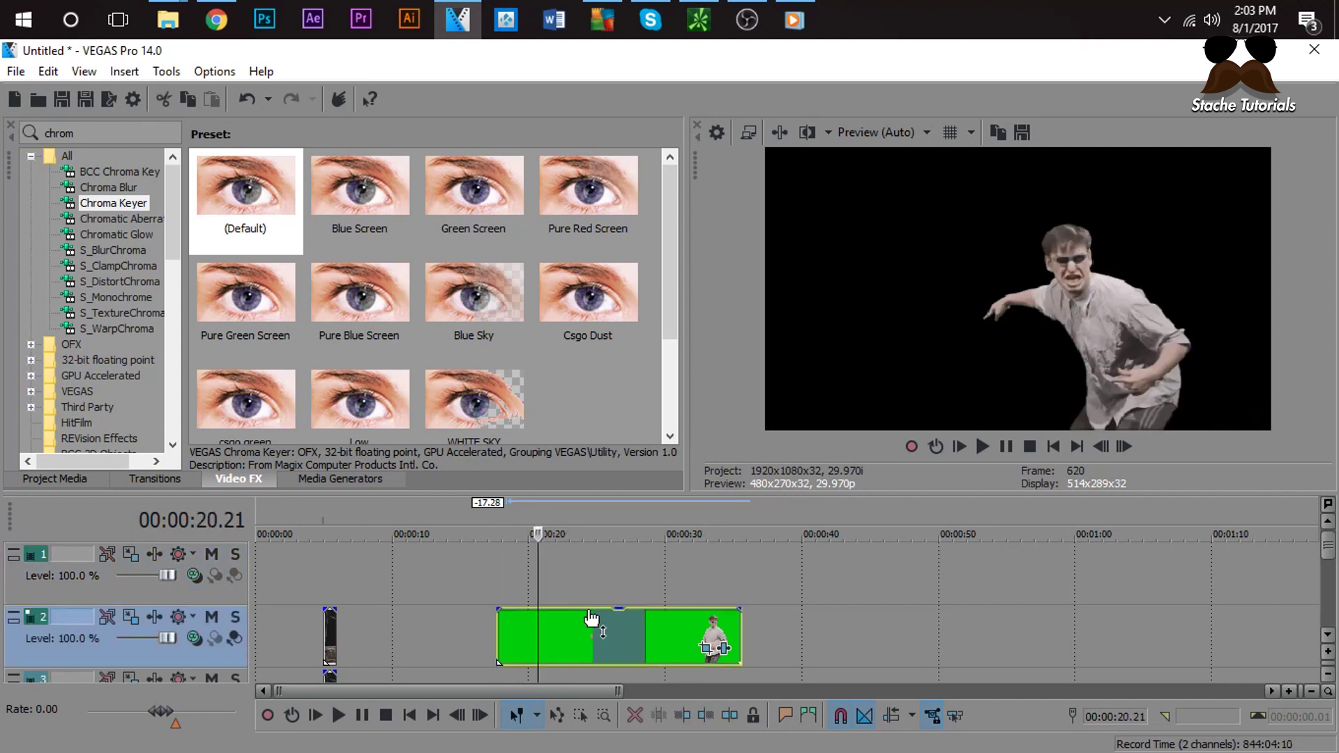
left_click_drag(559, 626, 562, 555)
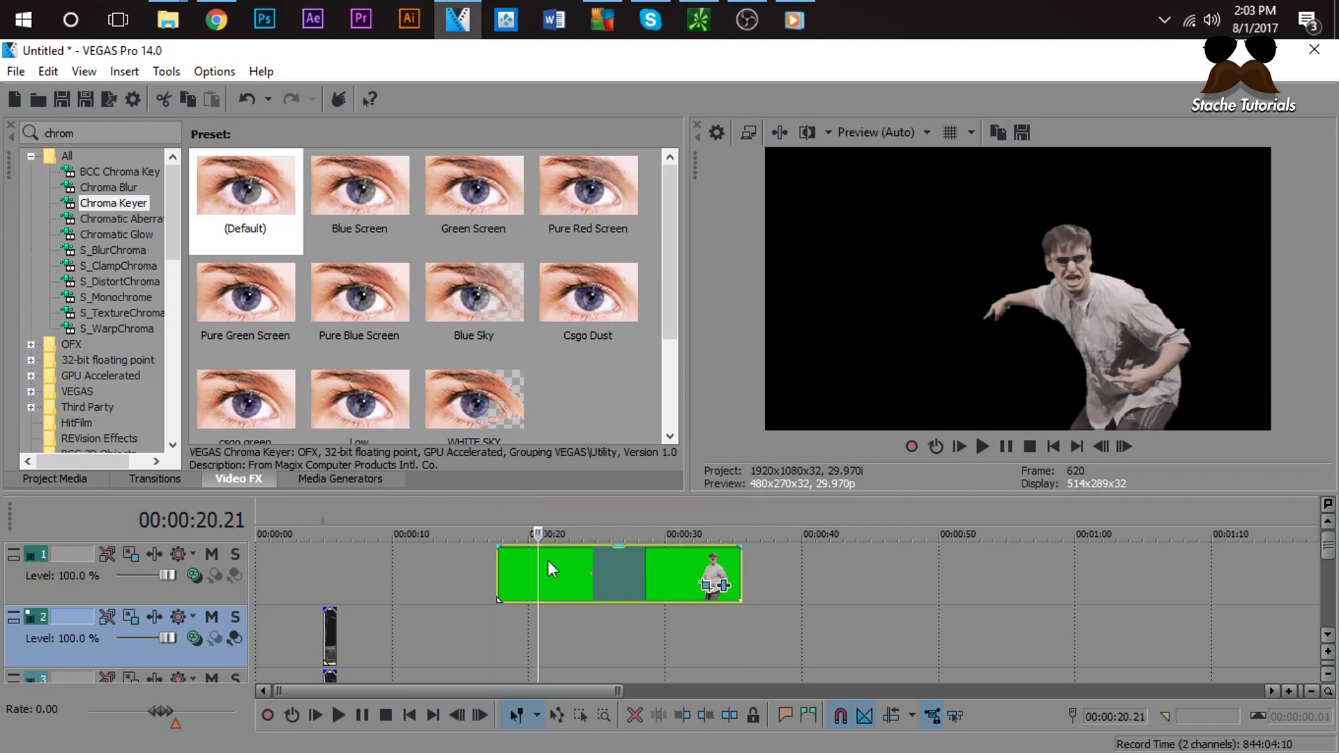
Step: Place a copy of the dancer clip on track 2 and lower its opacity
left_click(519, 571)
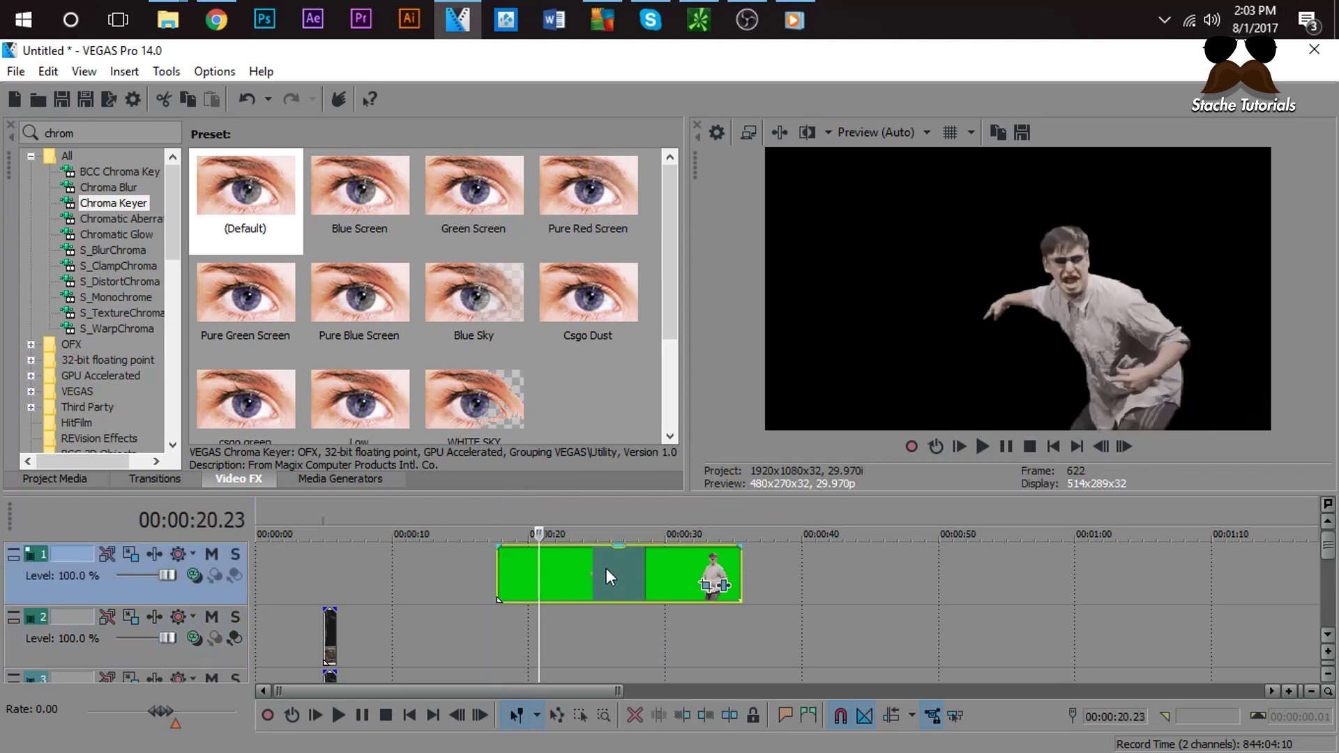
left_click_drag(605, 568, 602, 624)
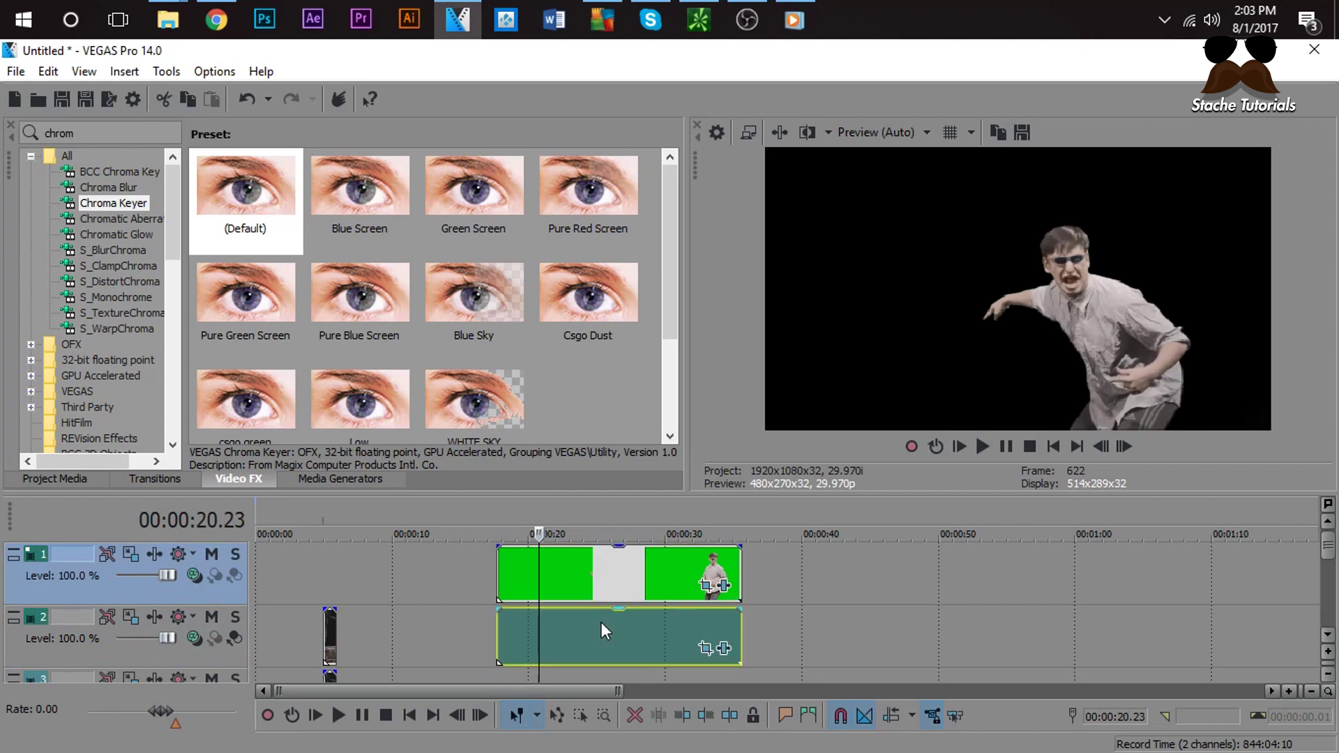
left_click(500, 589)
scroll(586, 598, "up", 2)
left_click(849, 640)
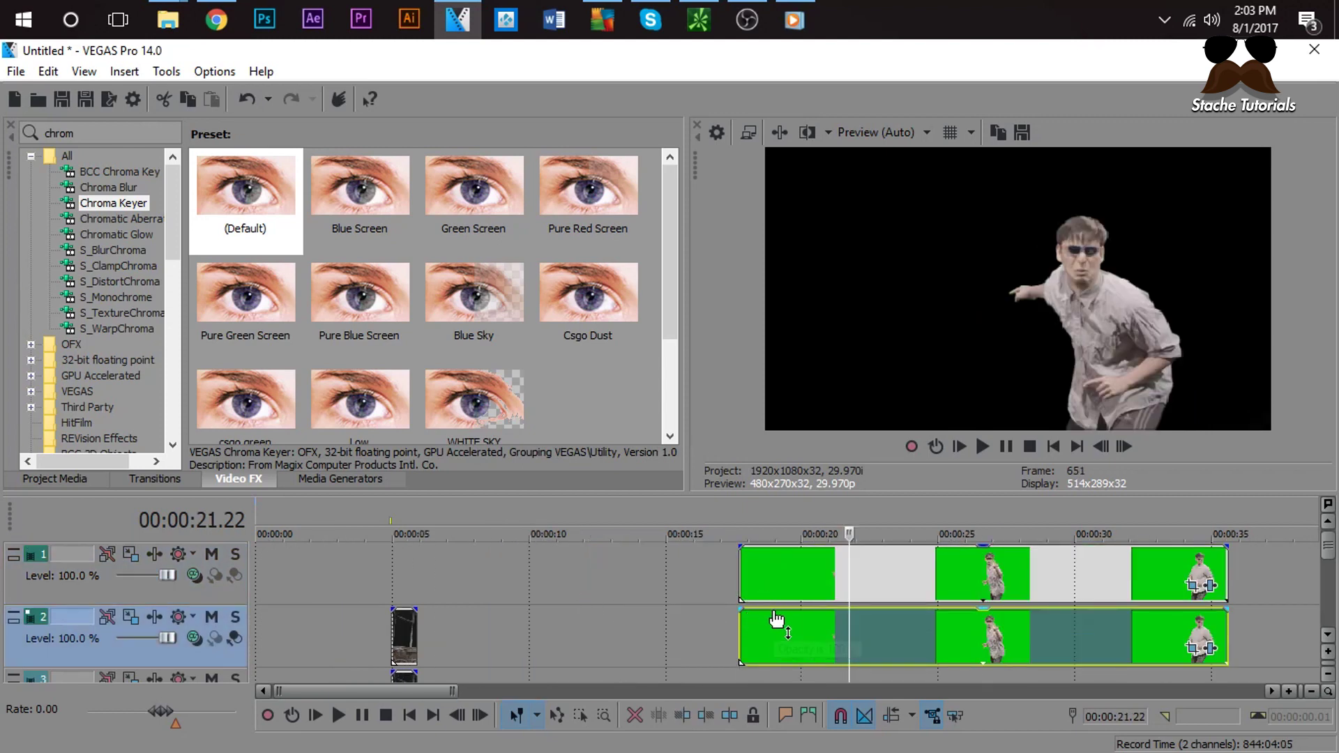
left_click_drag(777, 620, 784, 635)
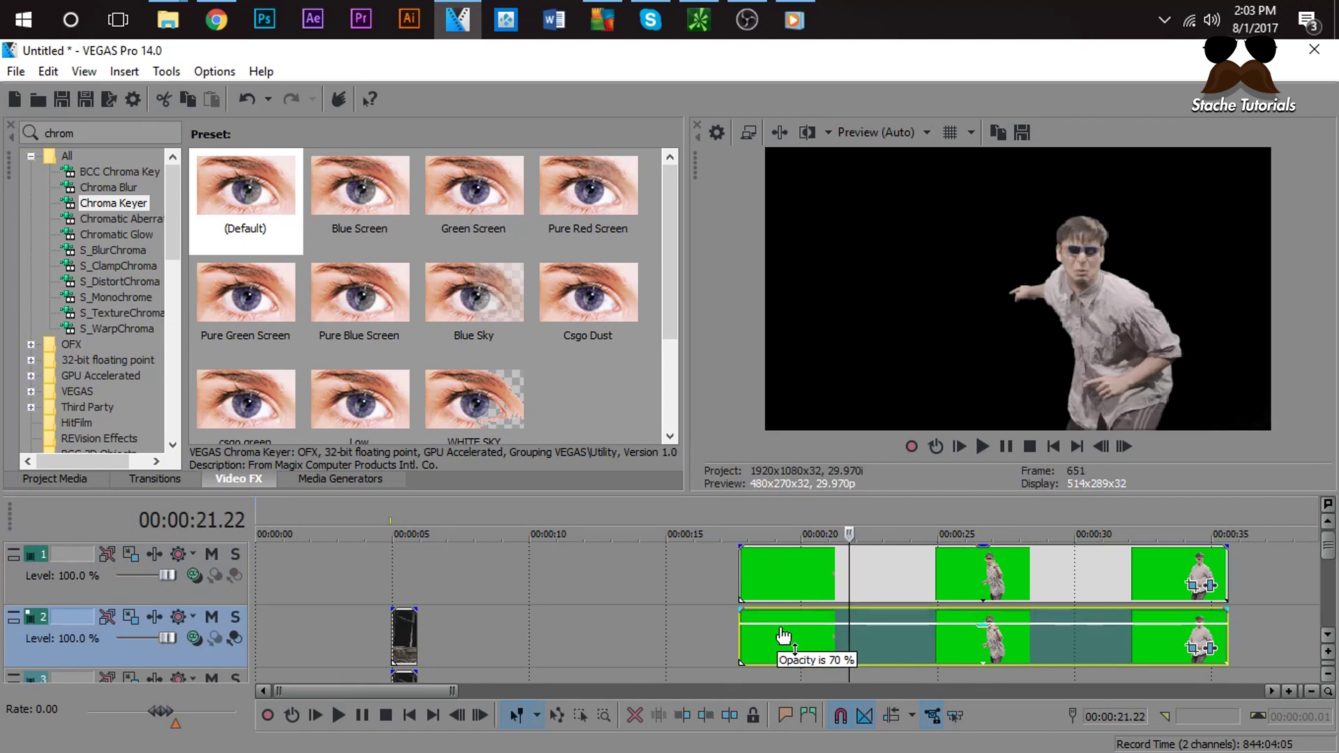
Step: Step eight frames past the clip start and shift the track 2 copy later
left_click(733, 583)
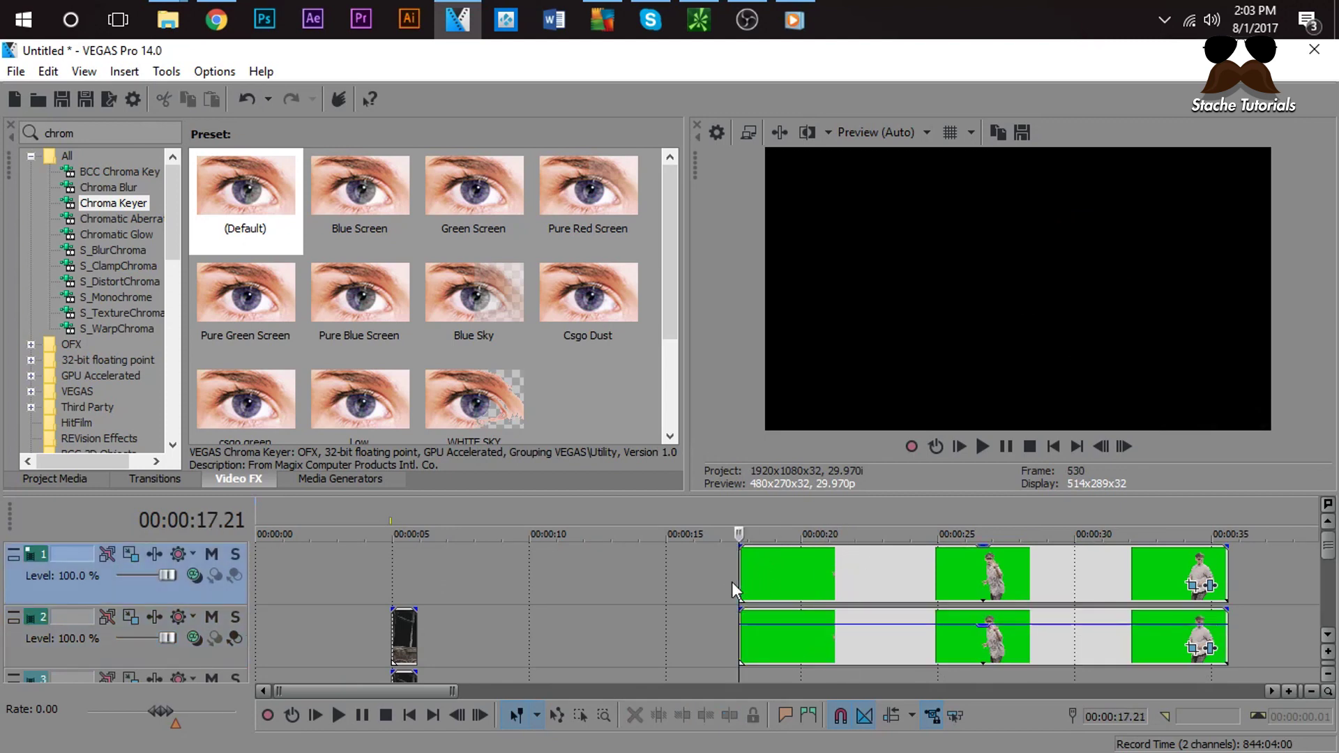
key("space")
left_click(1123, 446)
left_click(1123, 447)
left_click(1123, 447)
left_click(1123, 446)
left_click(1123, 447)
left_click(1123, 446)
left_click(1129, 445)
left_click(1133, 444)
left_click(1133, 444)
left_click(1133, 444)
left_click(1133, 443)
left_click(1133, 444)
left_click(1133, 444)
left_click(1133, 444)
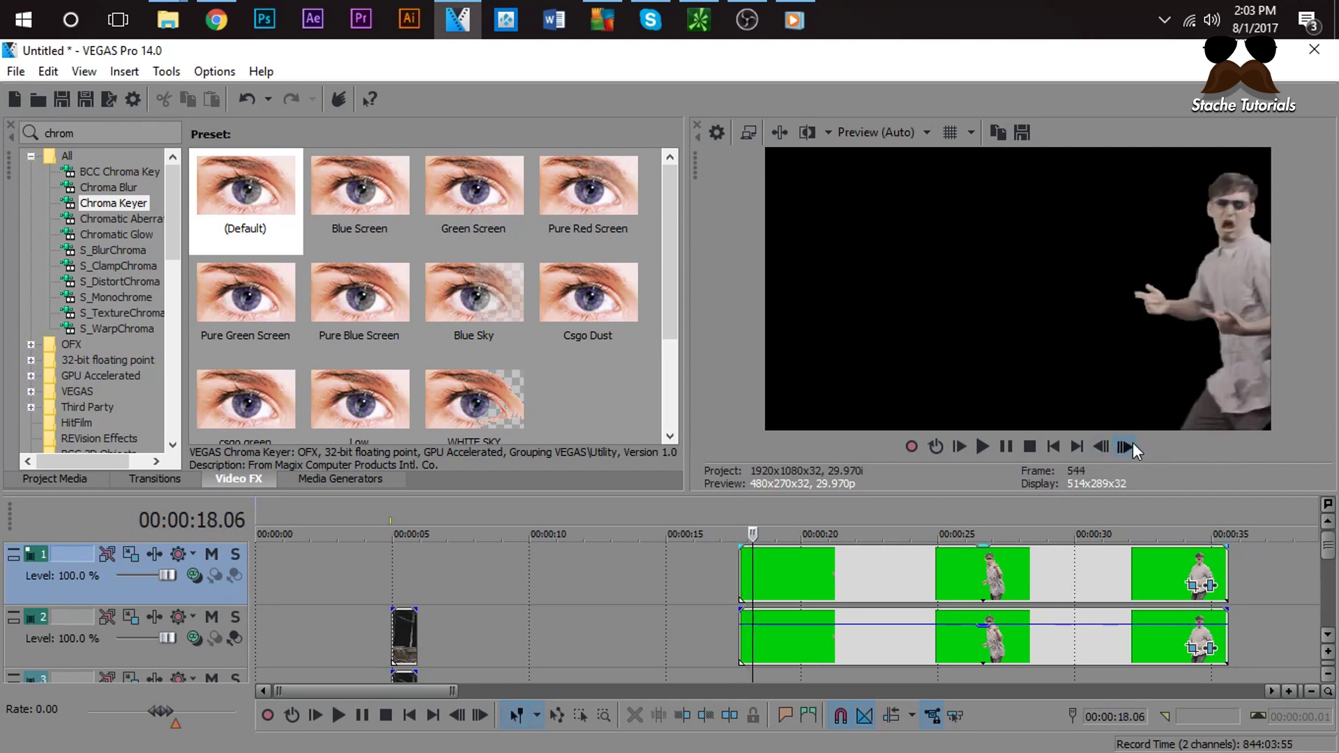
left_click(1133, 444)
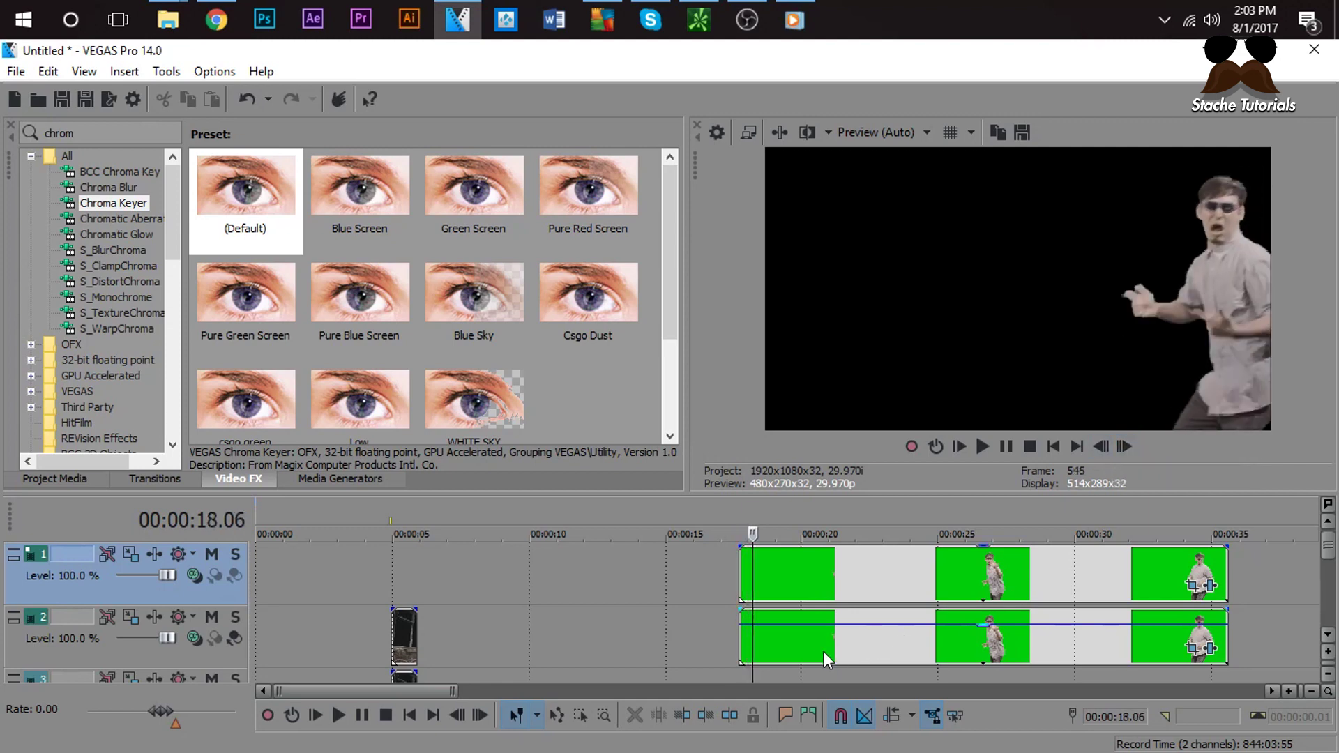
left_click(770, 647)
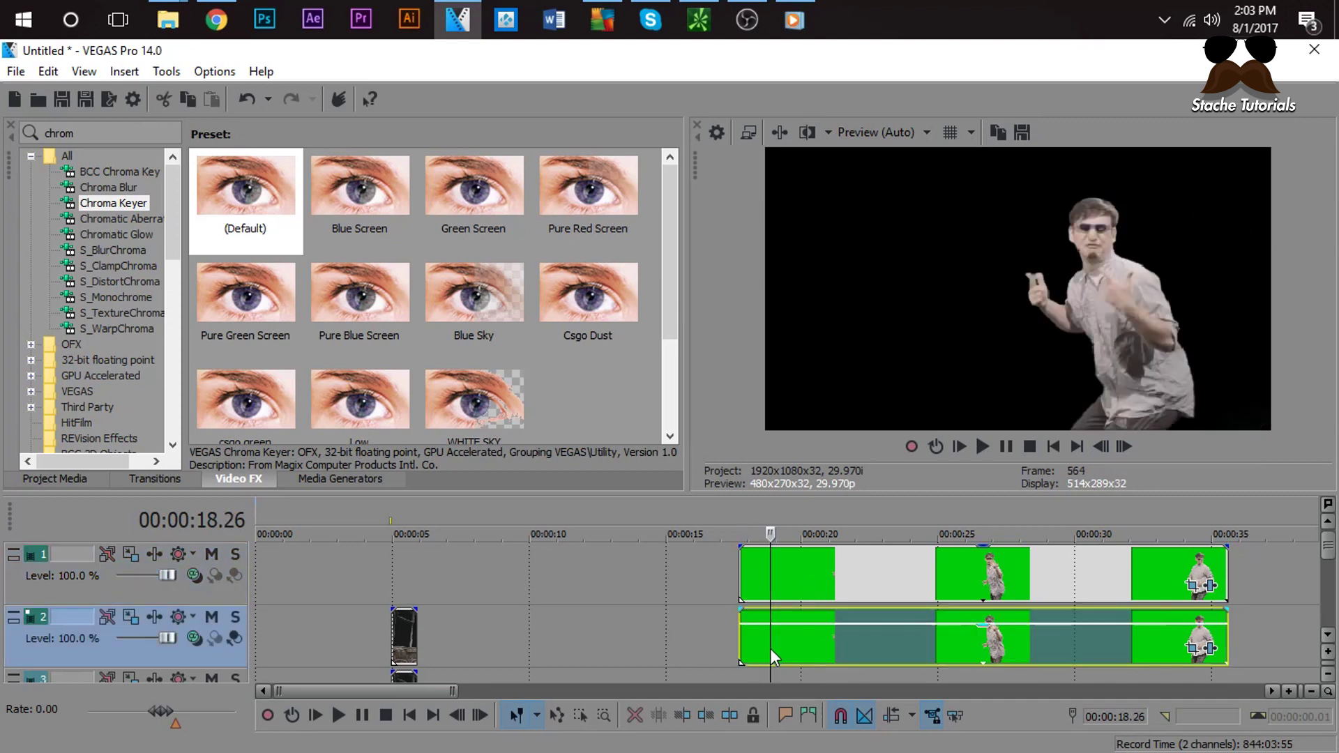
left_click(747, 569)
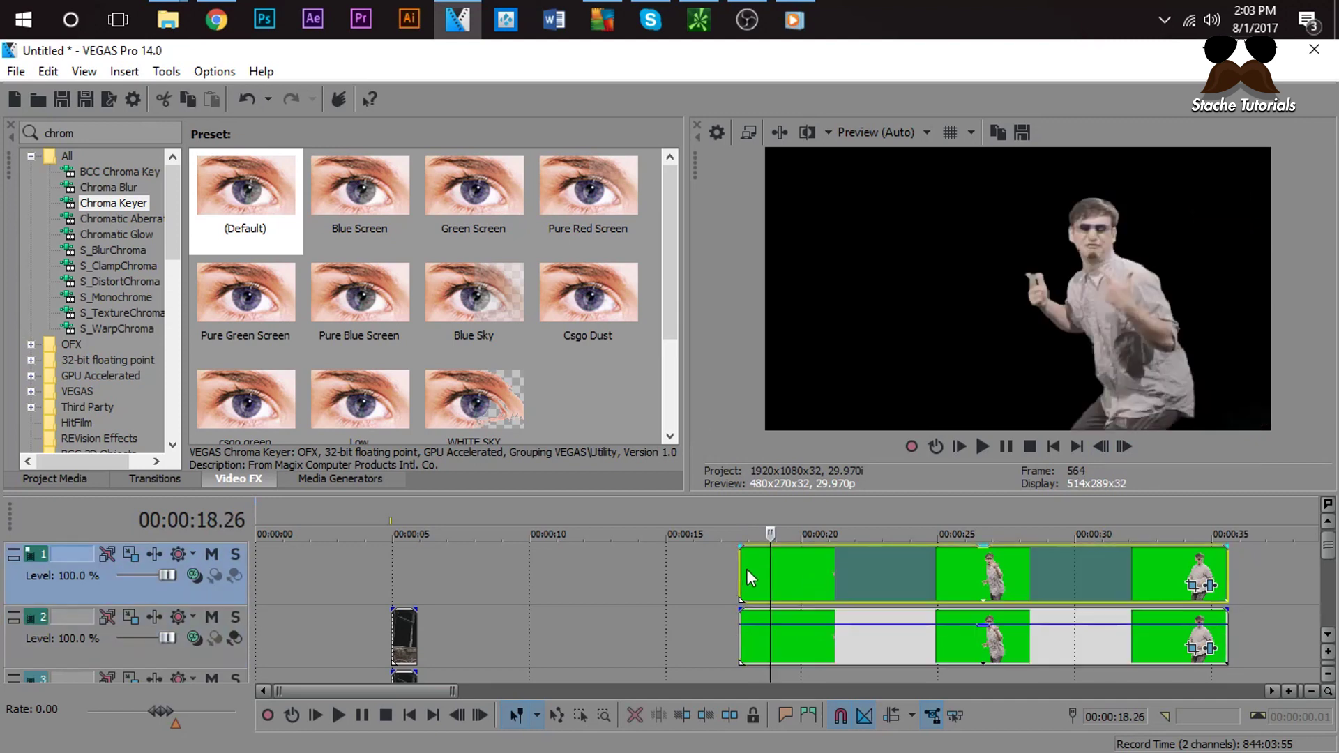
left_click_drag(793, 639, 804, 635)
Step: Nudge the track 2 copy a further four frames later to the playhead
left_click_drag(729, 556, 739, 560)
scroll(870, 573, "up", 2)
left_click(1124, 446)
left_click(1124, 446)
left_click(1123, 445)
left_click(1124, 446)
left_click(1124, 445)
left_click(1124, 446)
left_click(1124, 446)
left_click(1124, 446)
left_click_drag(1123, 441, 1124, 442)
left_click_drag(865, 650, 875, 643)
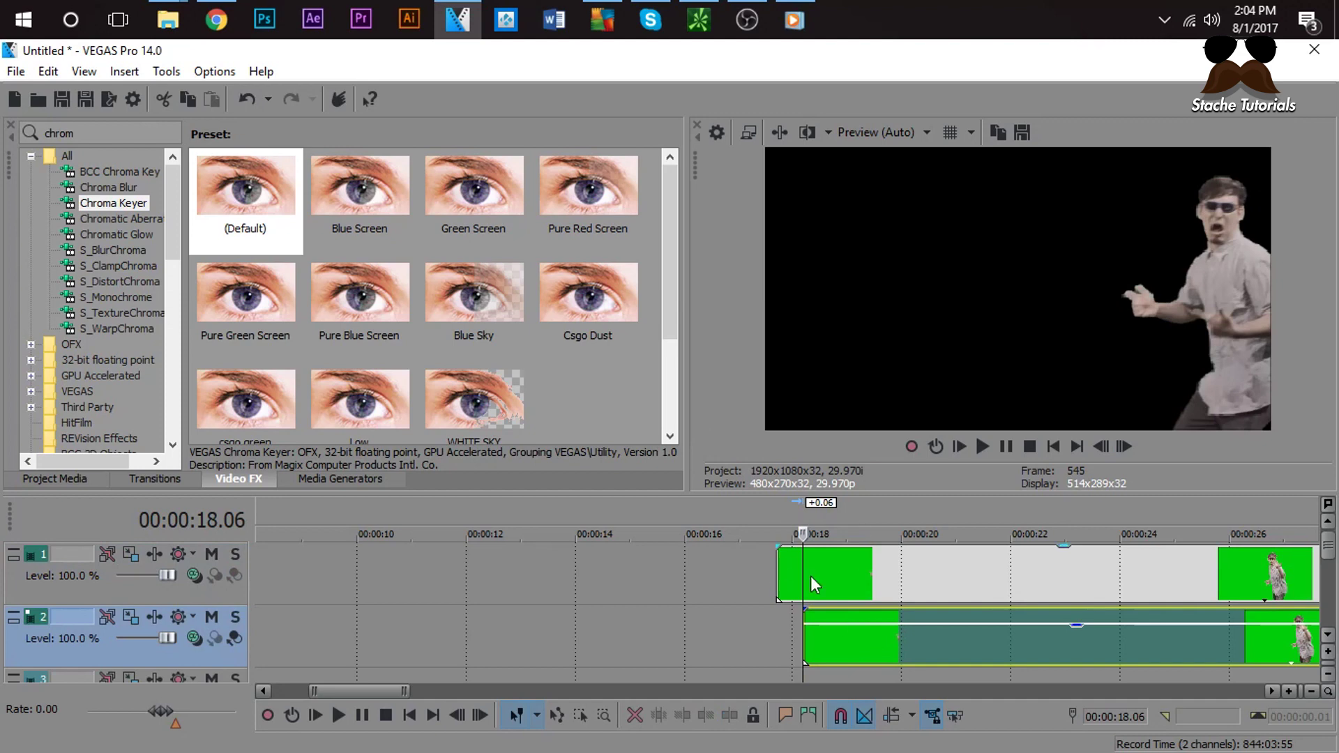
left_click(772, 572)
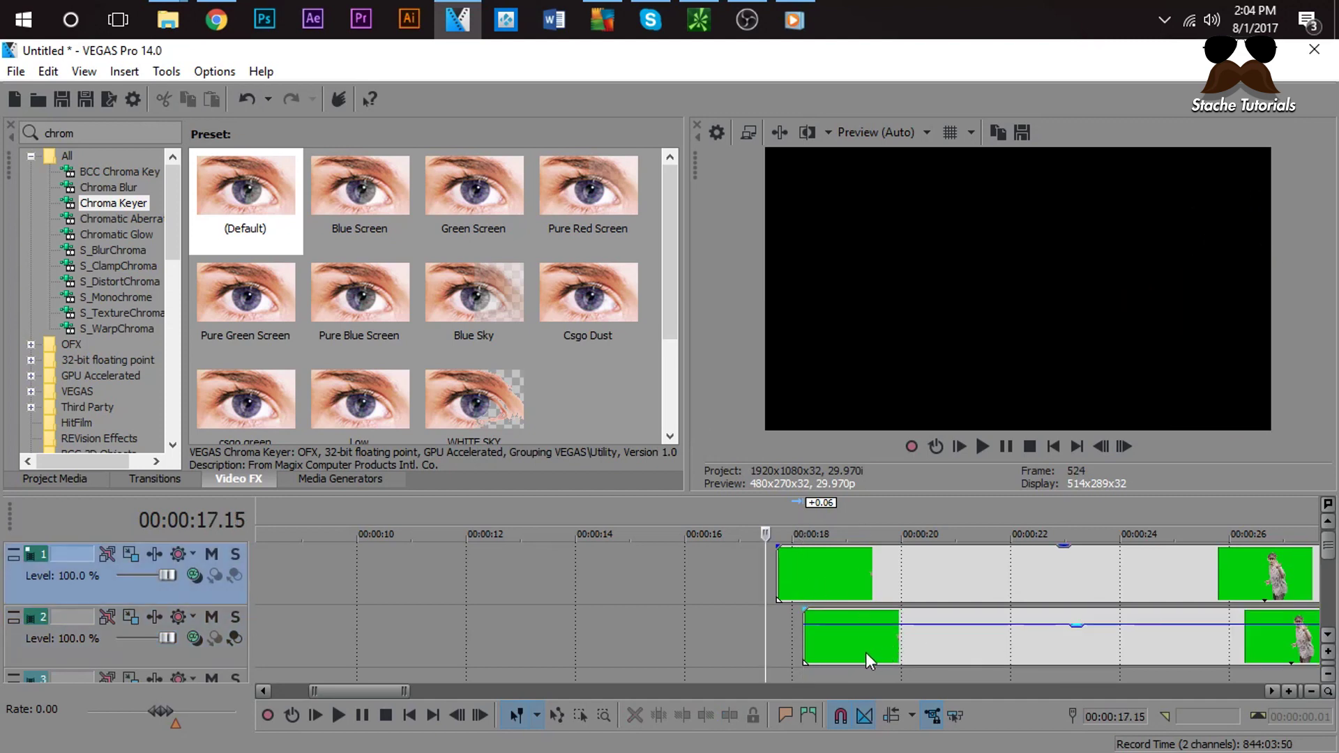
scroll(1186, 655, "down", 2)
Step: Copy the track 2 clip onto track 3, offset it seven frames later, and preview the echo
left_click(1327, 634)
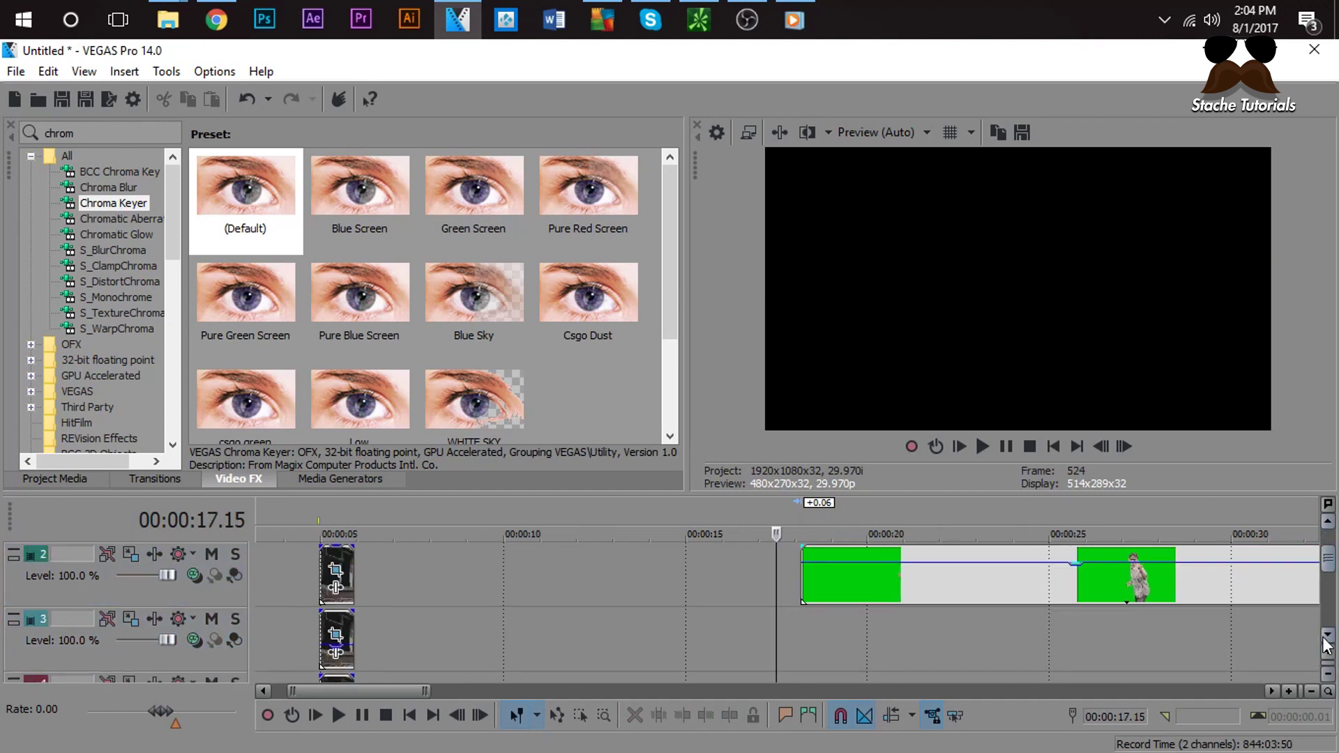
left_click_drag(924, 587, 924, 628)
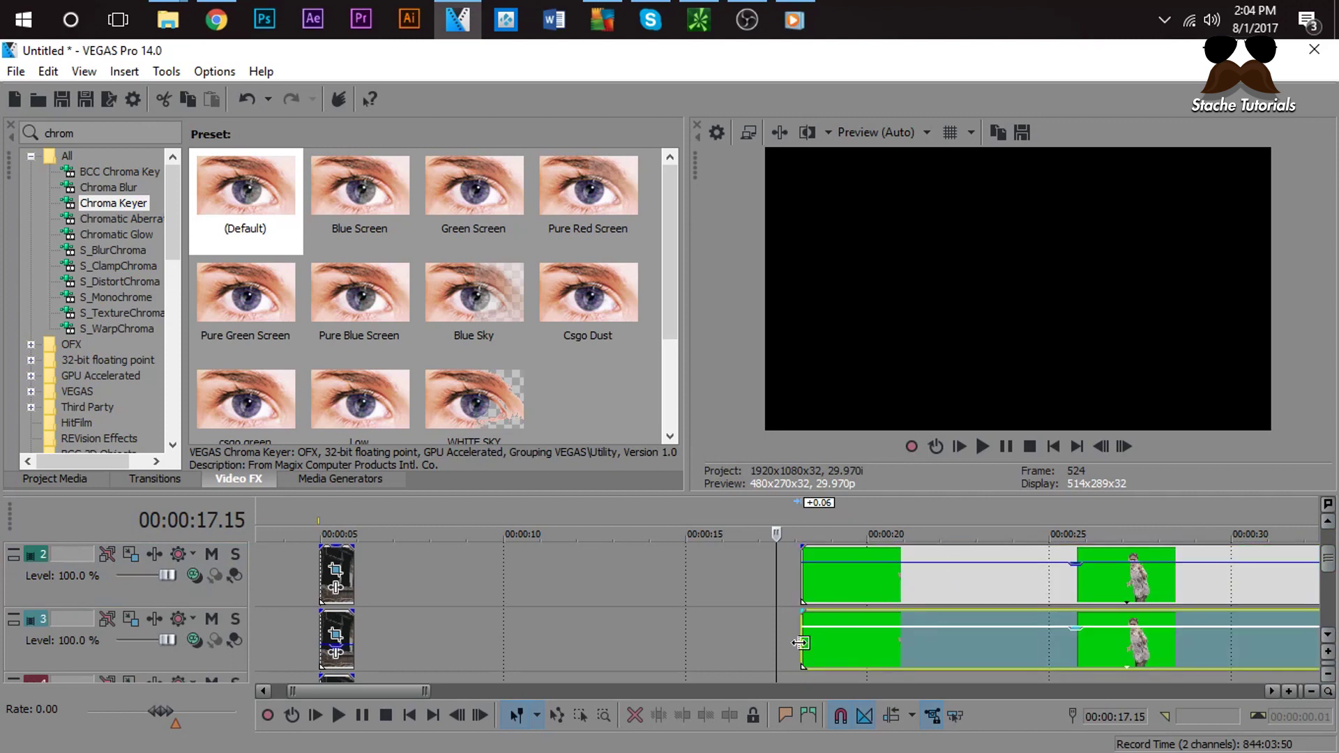
left_click(1123, 447)
left_click(1123, 447)
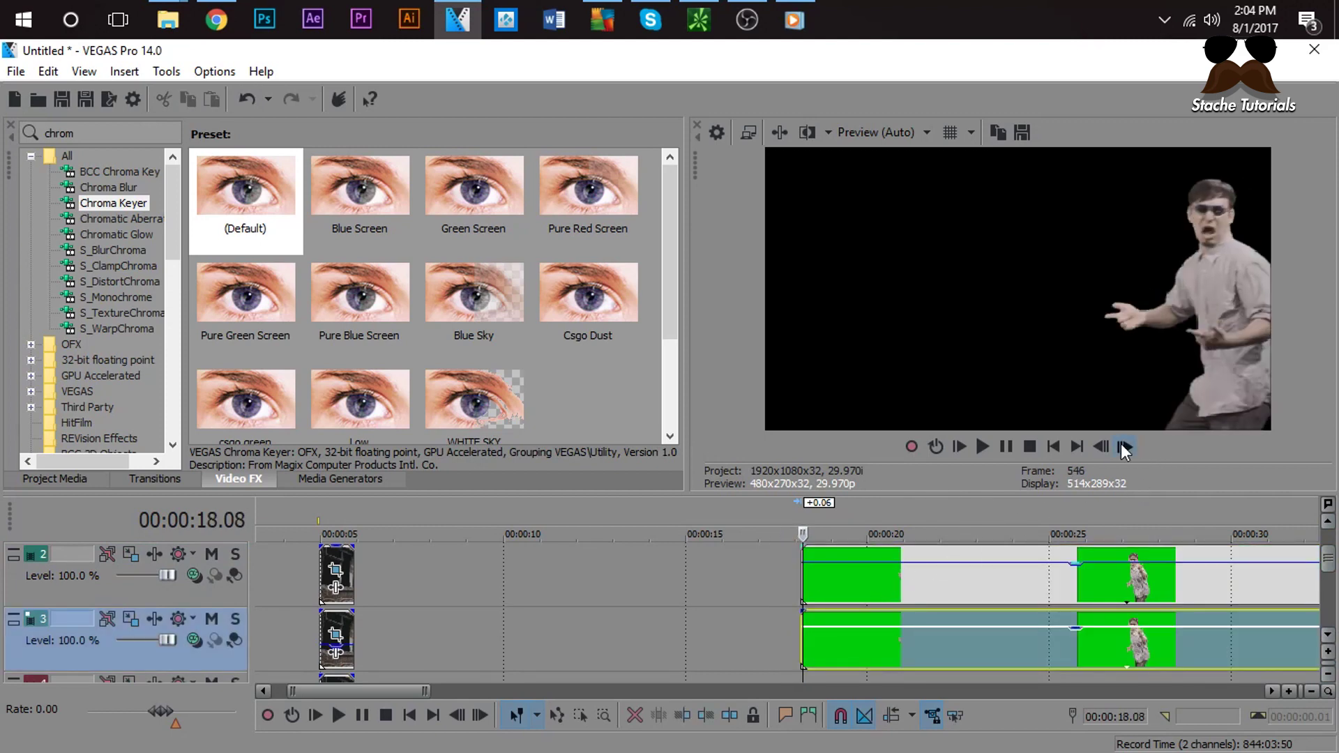
left_click(1123, 446)
left_click(1123, 446)
left_click(1123, 446)
left_click(1123, 447)
left_click(1123, 447)
left_click(1123, 447)
left_click(1123, 446)
left_click(1124, 446)
left_click(1123, 446)
left_click(1123, 446)
left_click(1123, 447)
left_click(1124, 446)
left_click_drag(830, 648, 864, 661)
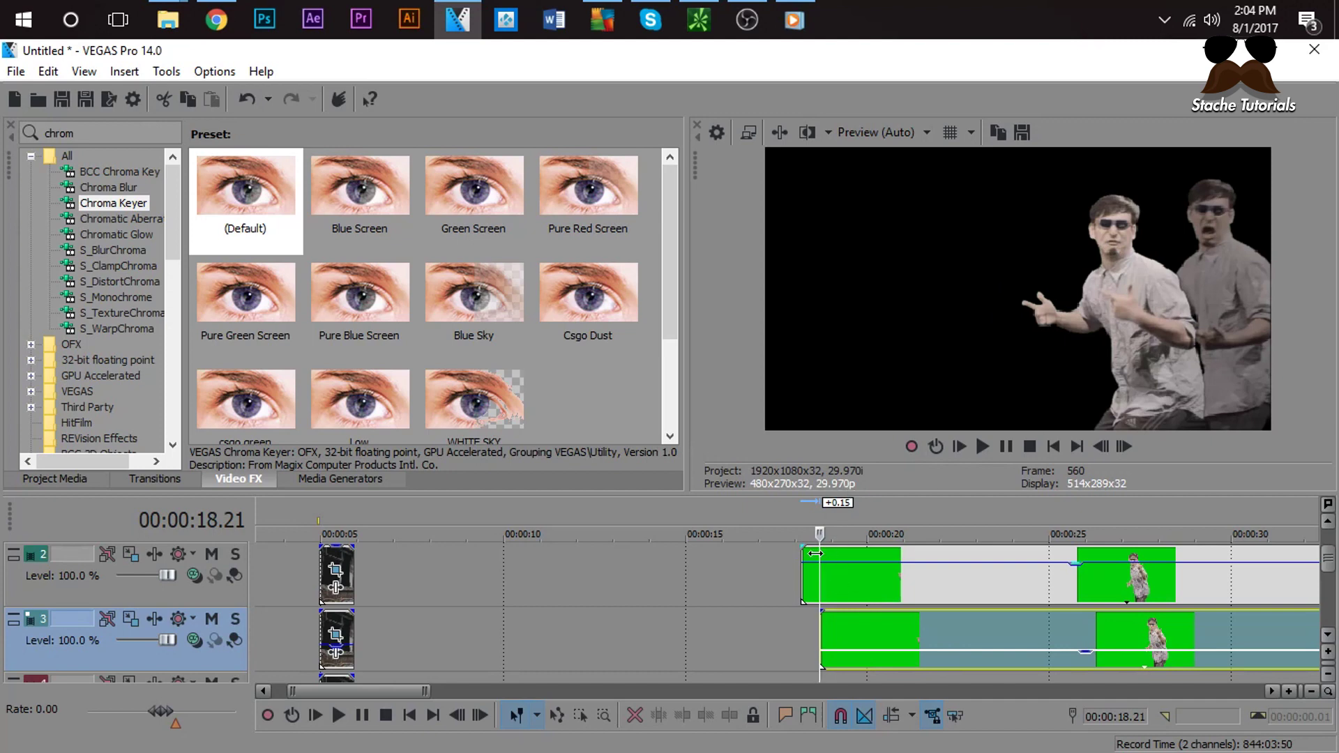
left_click(768, 575)
key("space")
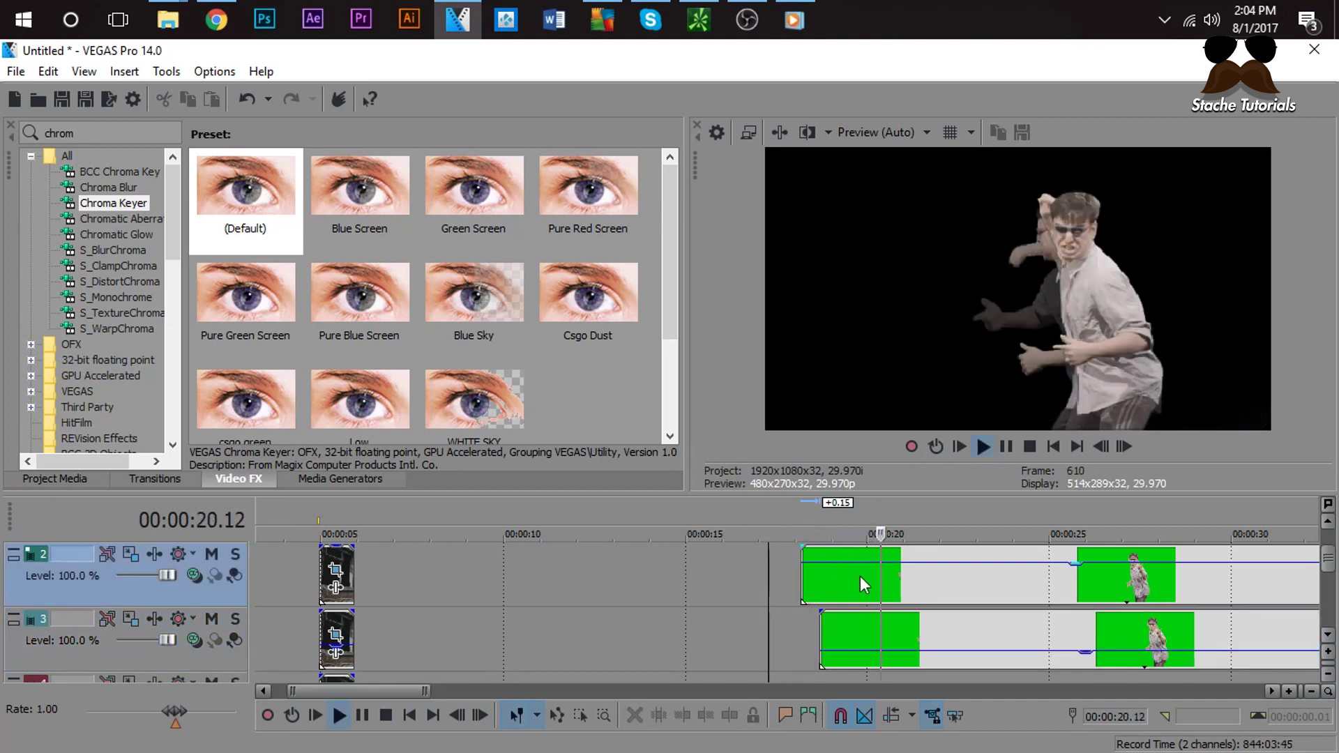
key("space")
Step: Move the track 2 copy three frames earlier to line up with the playhead
left_click_drag(1327, 568, 1326, 560)
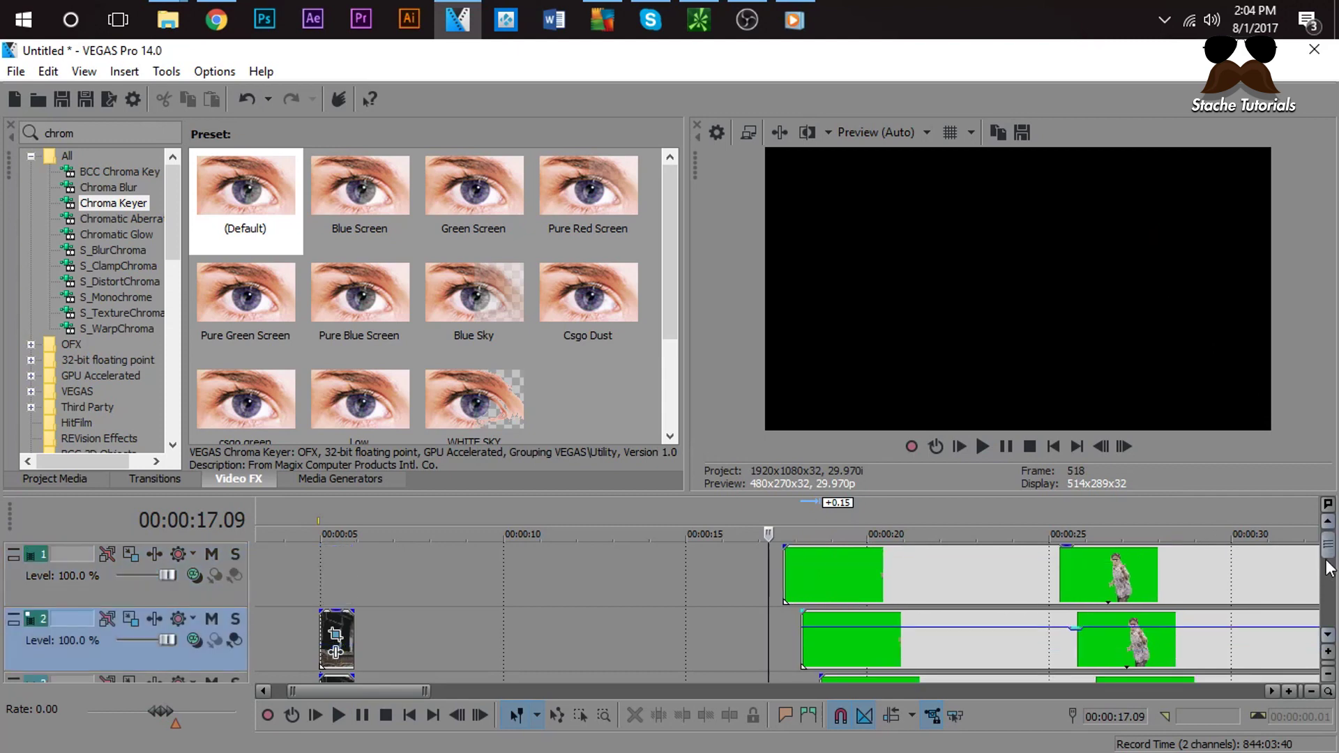
left_click(787, 579)
left_click(1121, 445)
left_click(1122, 446)
left_click(1122, 445)
left_click(1122, 445)
left_click(1121, 445)
left_click(1122, 445)
left_click(1121, 445)
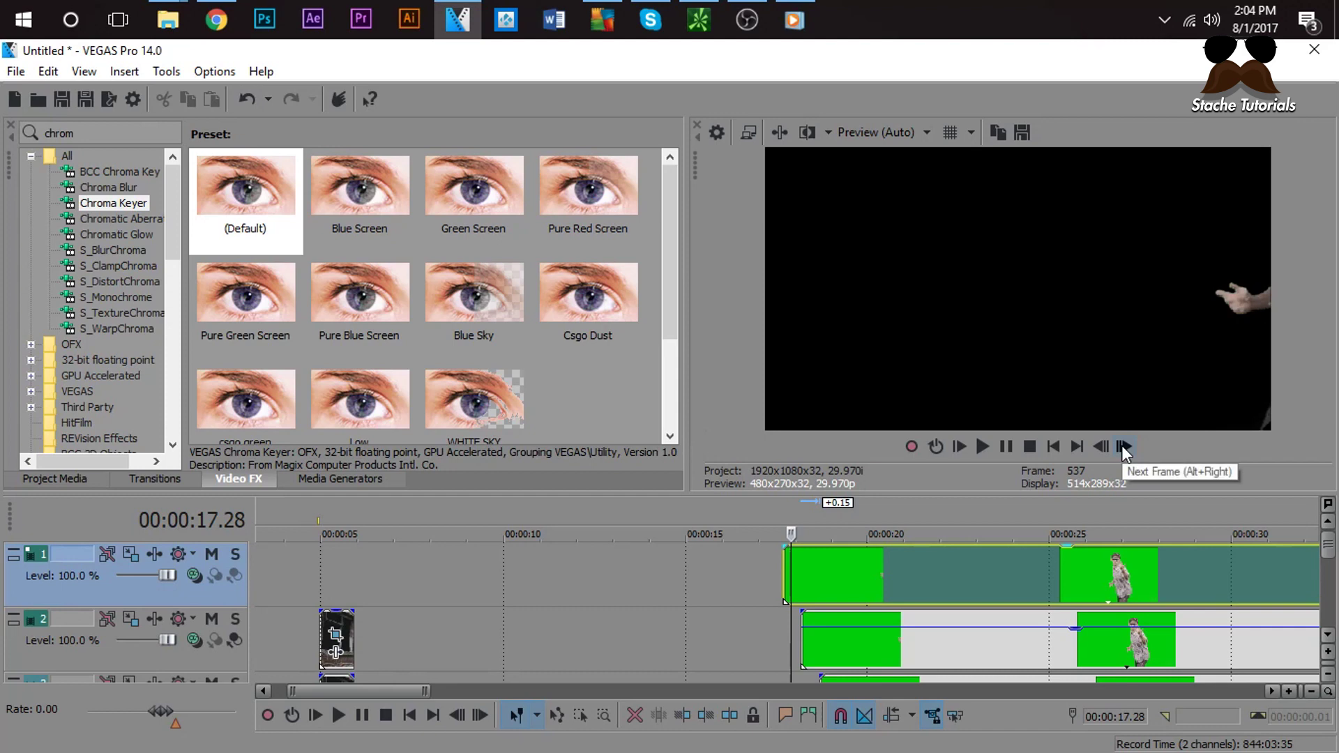
left_click(838, 635)
left_click_drag(839, 635, 829, 635)
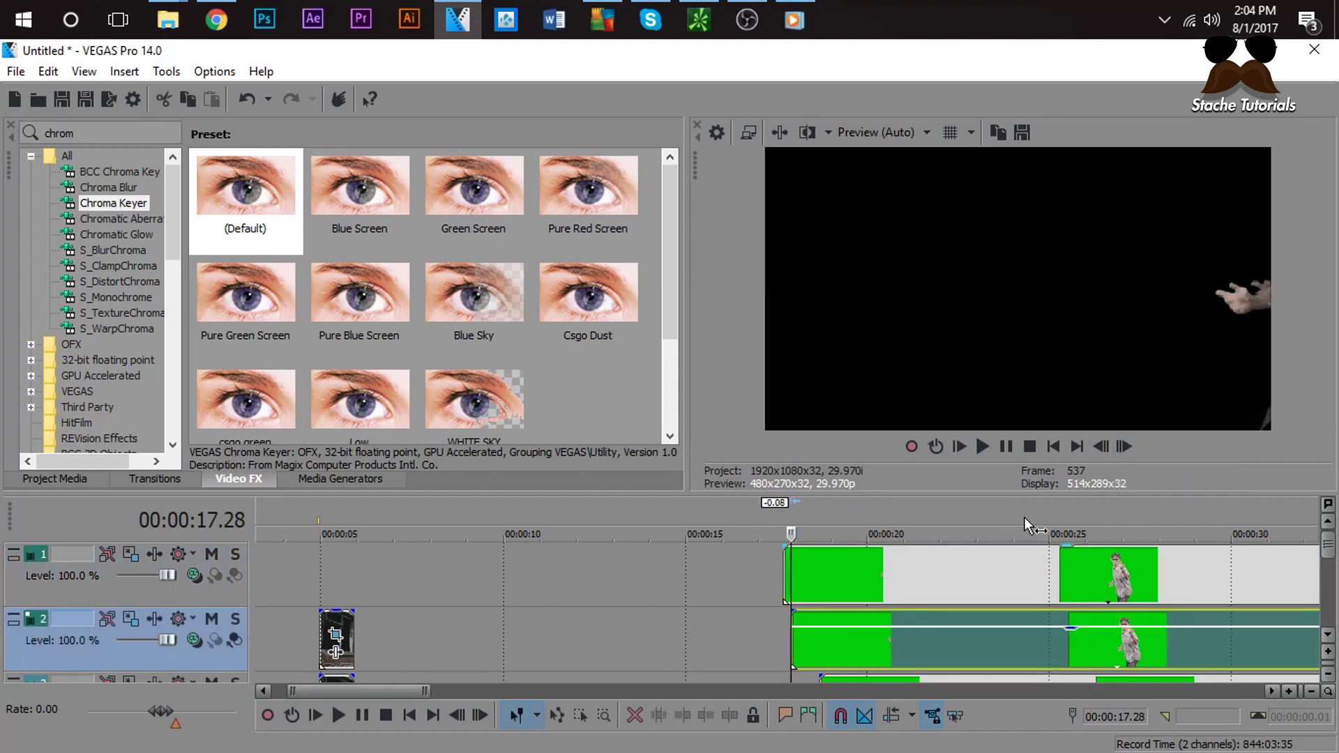
left_click(1128, 444)
left_click(1128, 444)
left_click(1128, 444)
left_click(1128, 444)
left_click(1128, 444)
left_click(1128, 444)
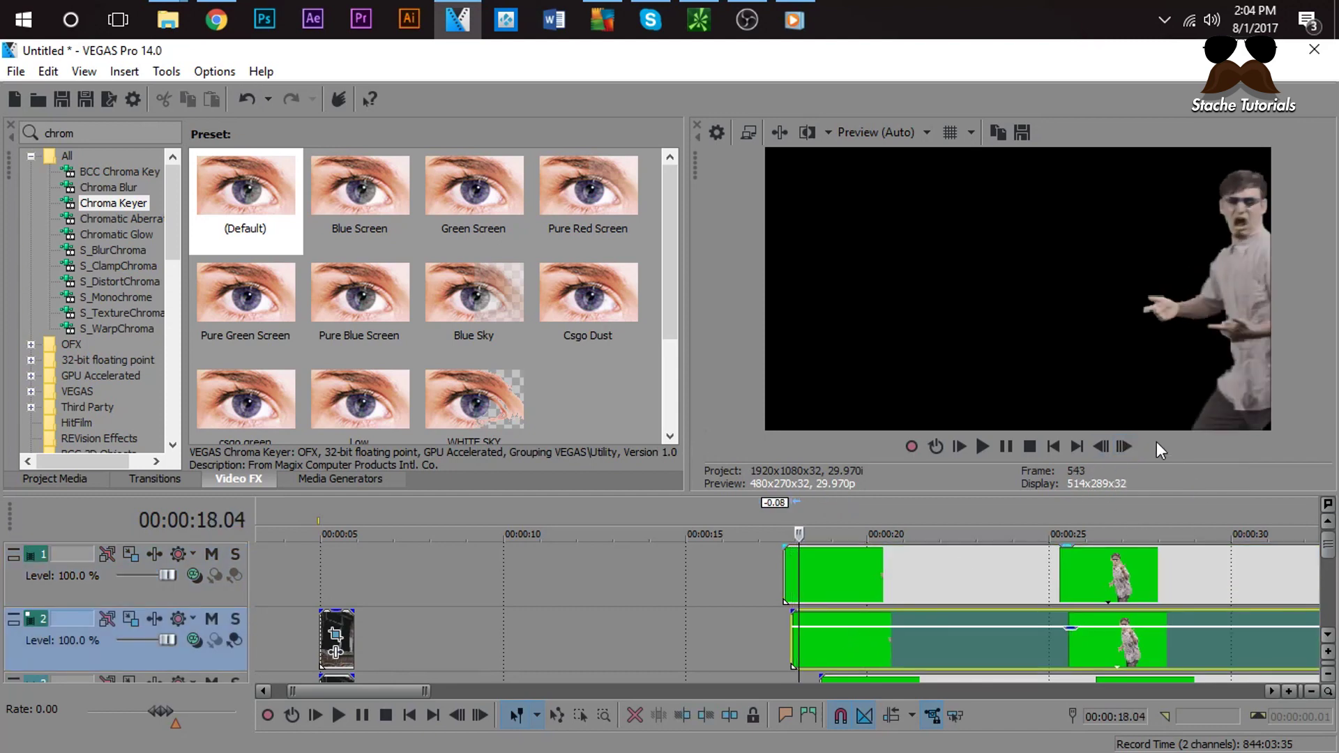
left_click(1124, 445)
Step: Shift the track 3 copy slightly earlier and play the echo from 00:00:17.21
left_click_drag(1329, 546, 1329, 564)
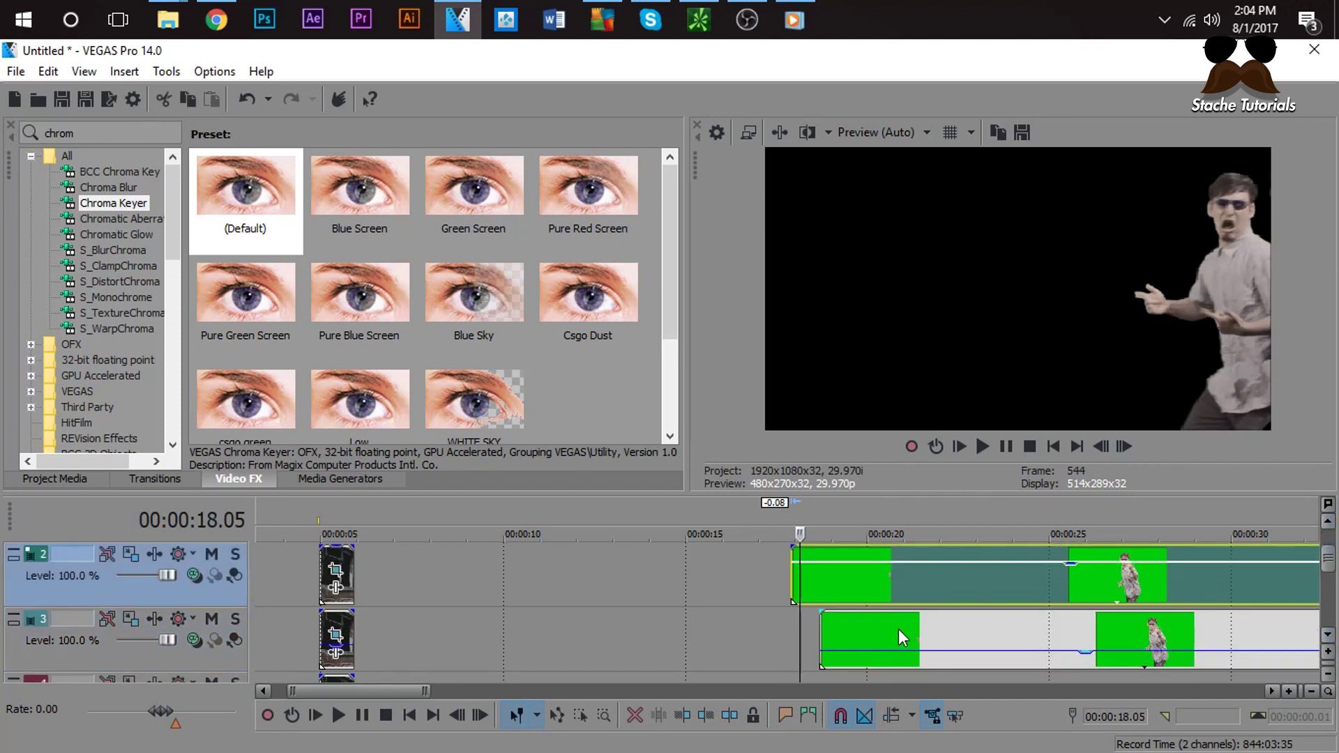
left_click_drag(899, 630, 878, 623)
left_click(779, 621)
key("space")
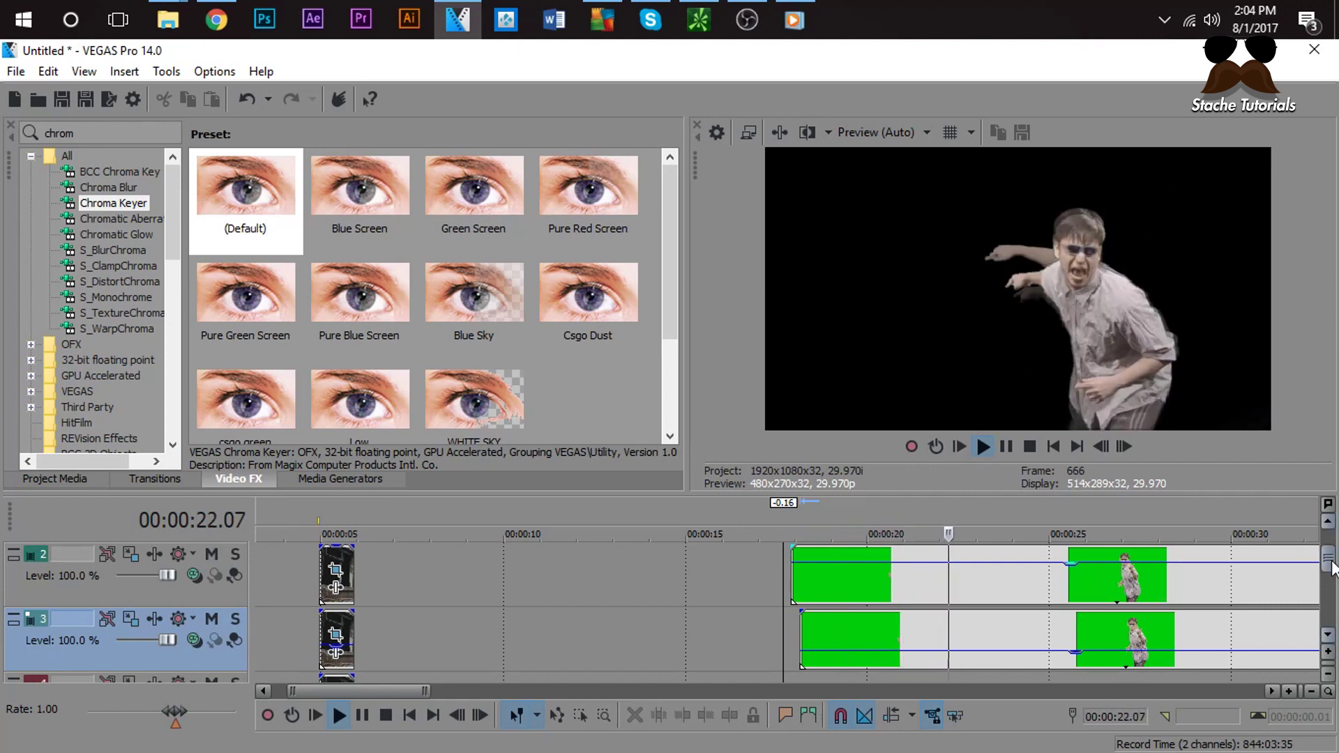
key("space")
scroll(769, 599, "up", 1)
left_click(777, 592)
key("space")
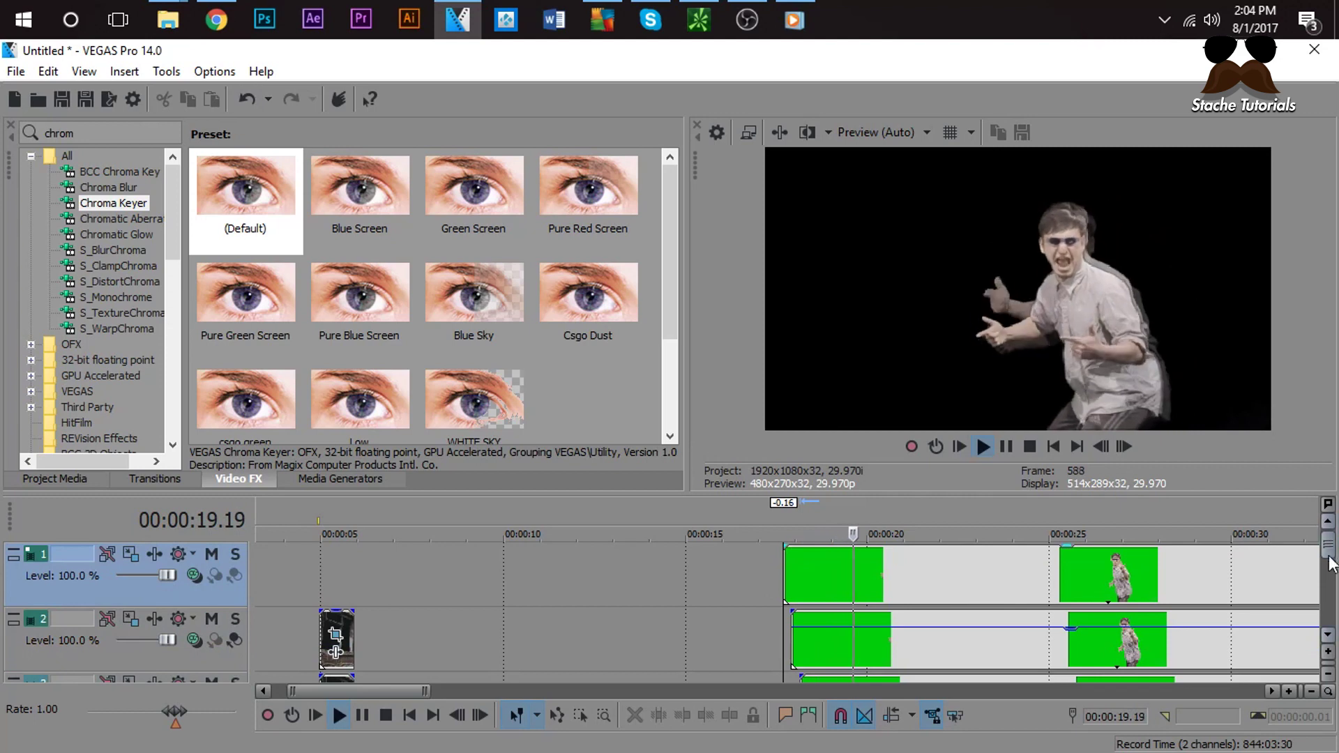
scroll(1294, 558, "down", 2)
key("space")
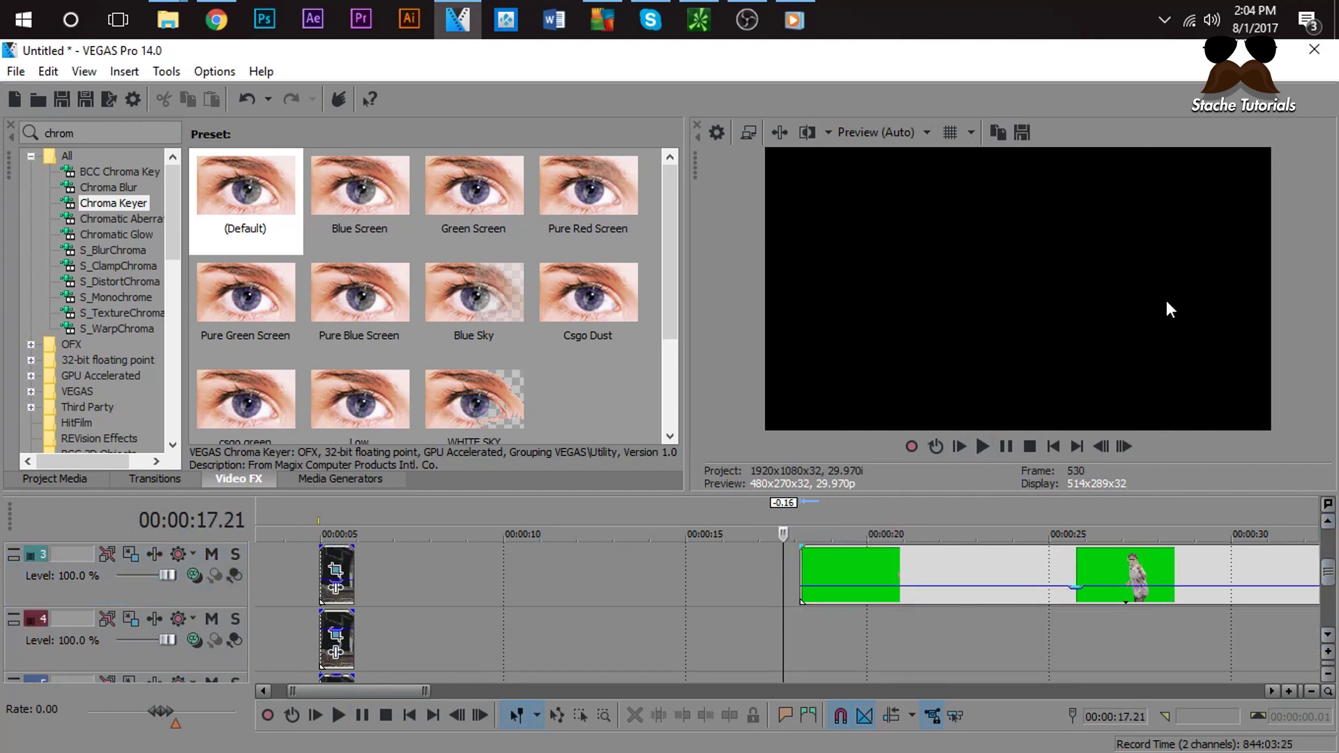
left_click(847, 643)
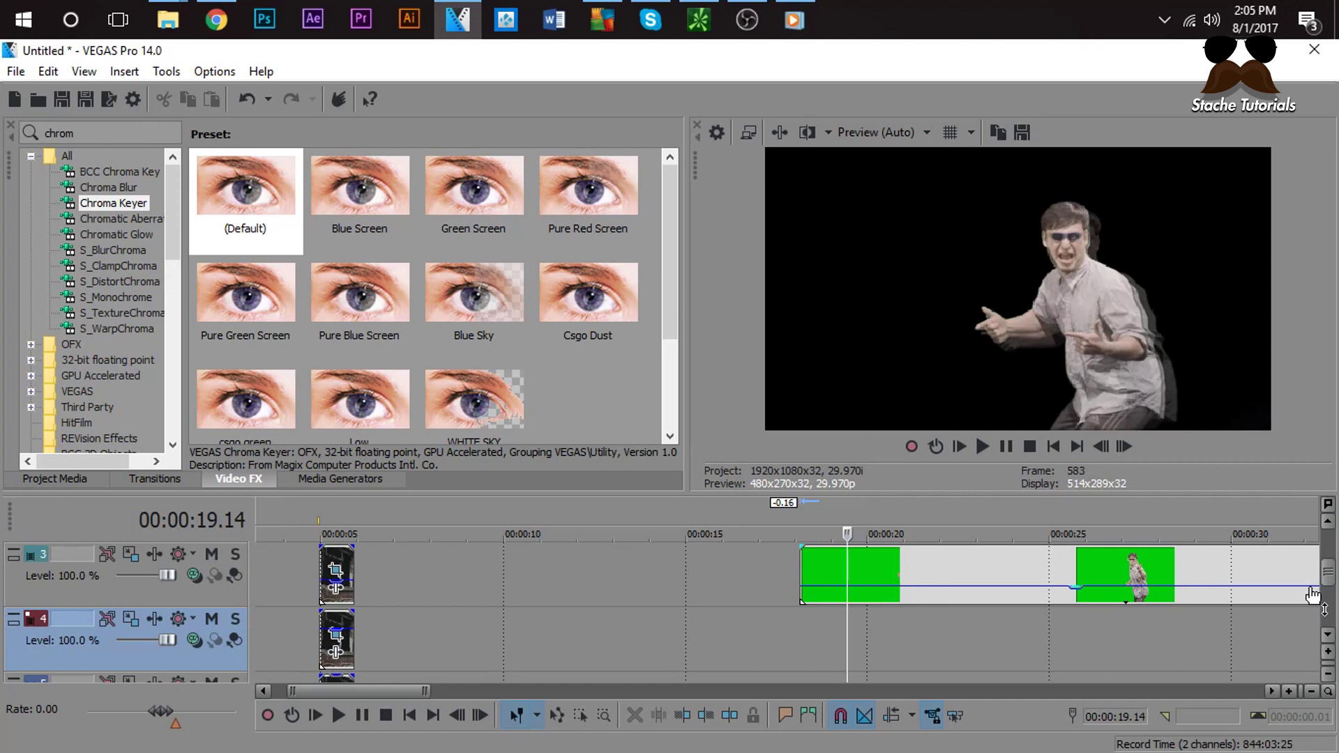
scroll(865, 578, "up", 2)
left_click(957, 570)
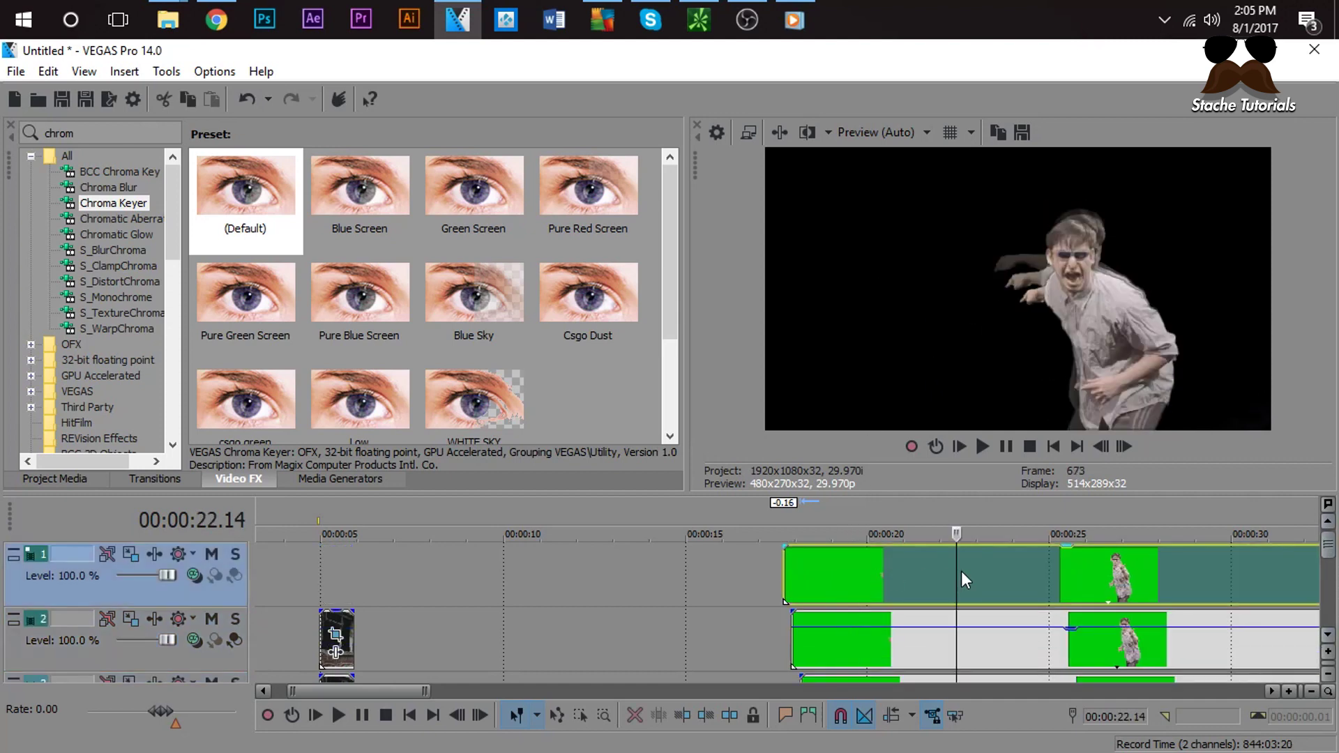
left_click(857, 635)
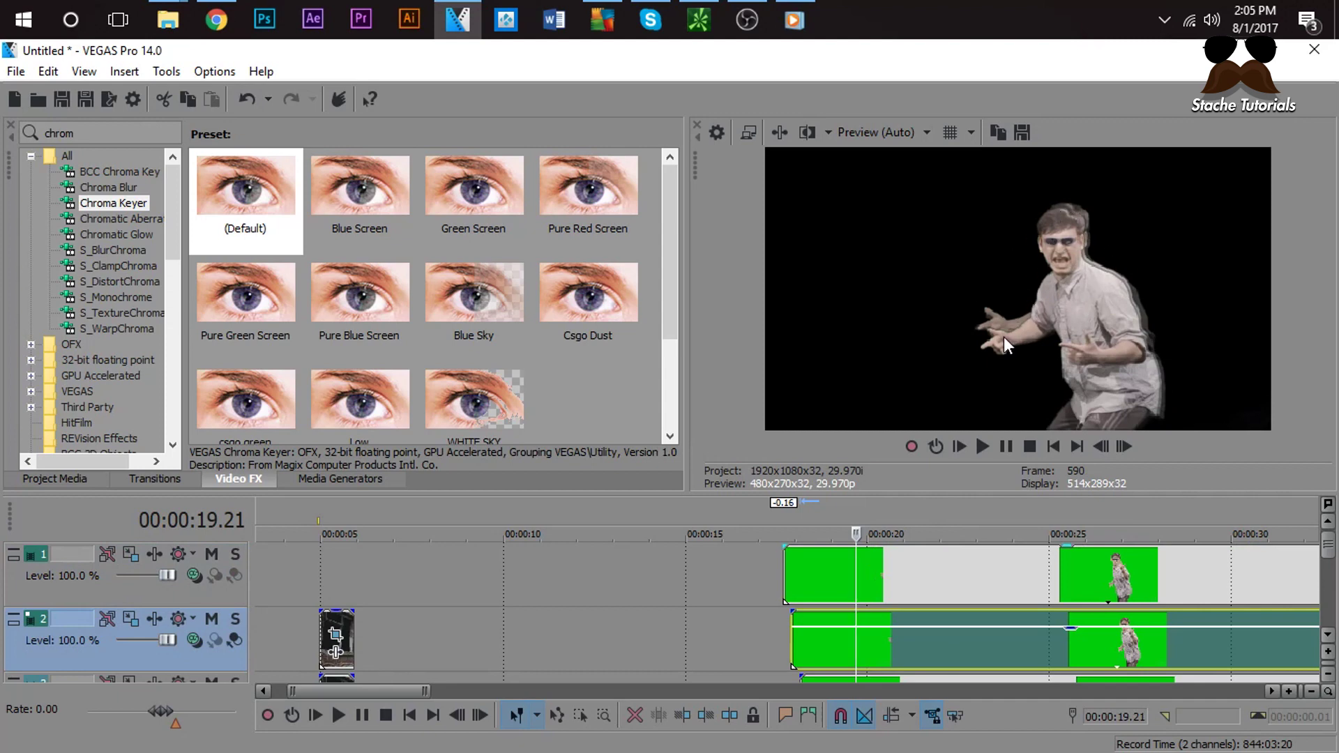
left_click_drag(796, 631, 796, 630)
left_click(1124, 446)
left_click(1124, 446)
left_click(1124, 447)
left_click(1124, 446)
left_click(1124, 446)
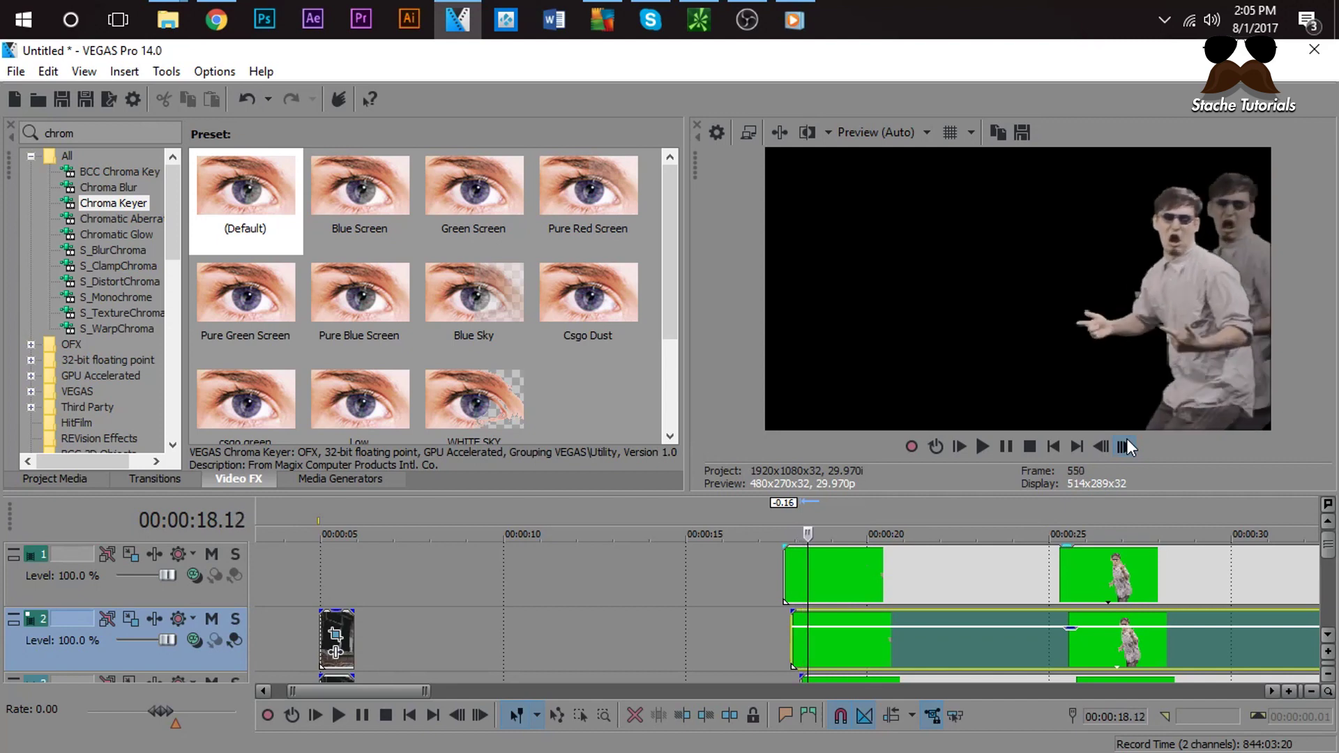
left_click(1124, 446)
left_click(1124, 447)
left_click(1123, 447)
left_click(1124, 447)
left_click(1124, 446)
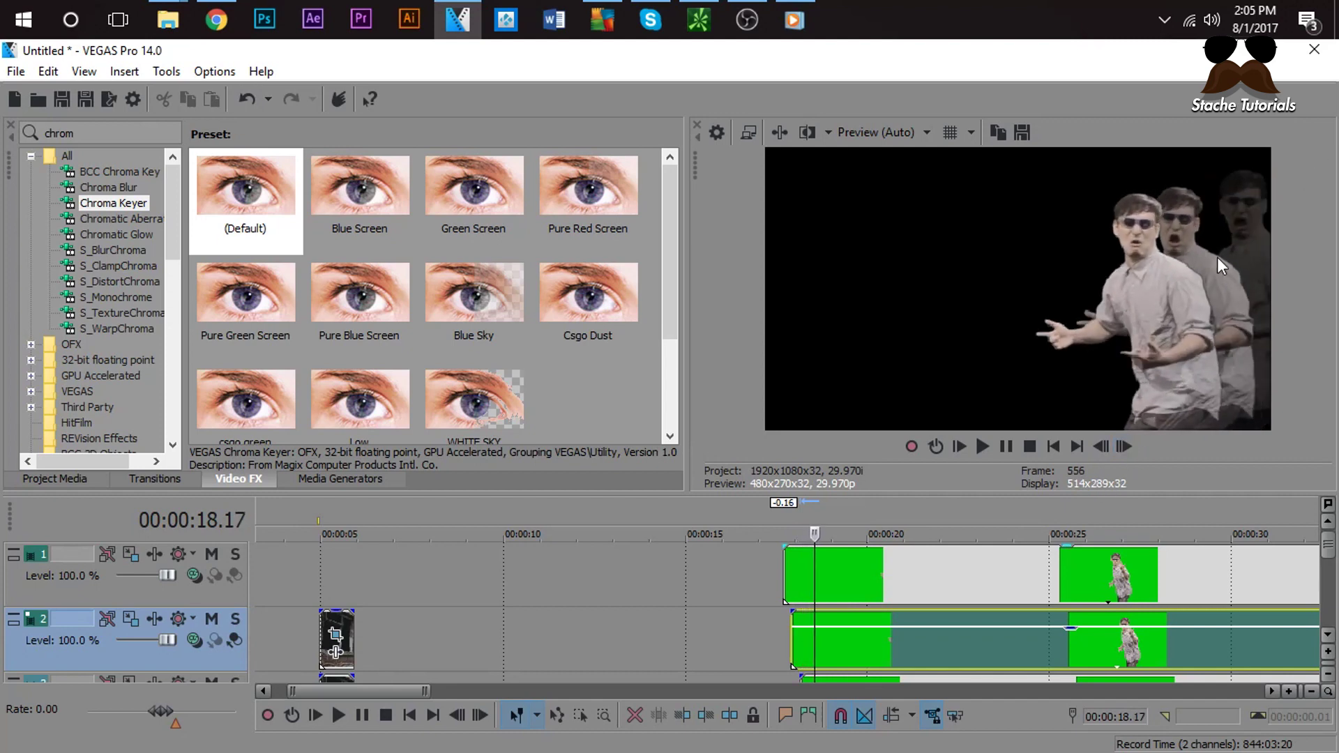
left_click(881, 667)
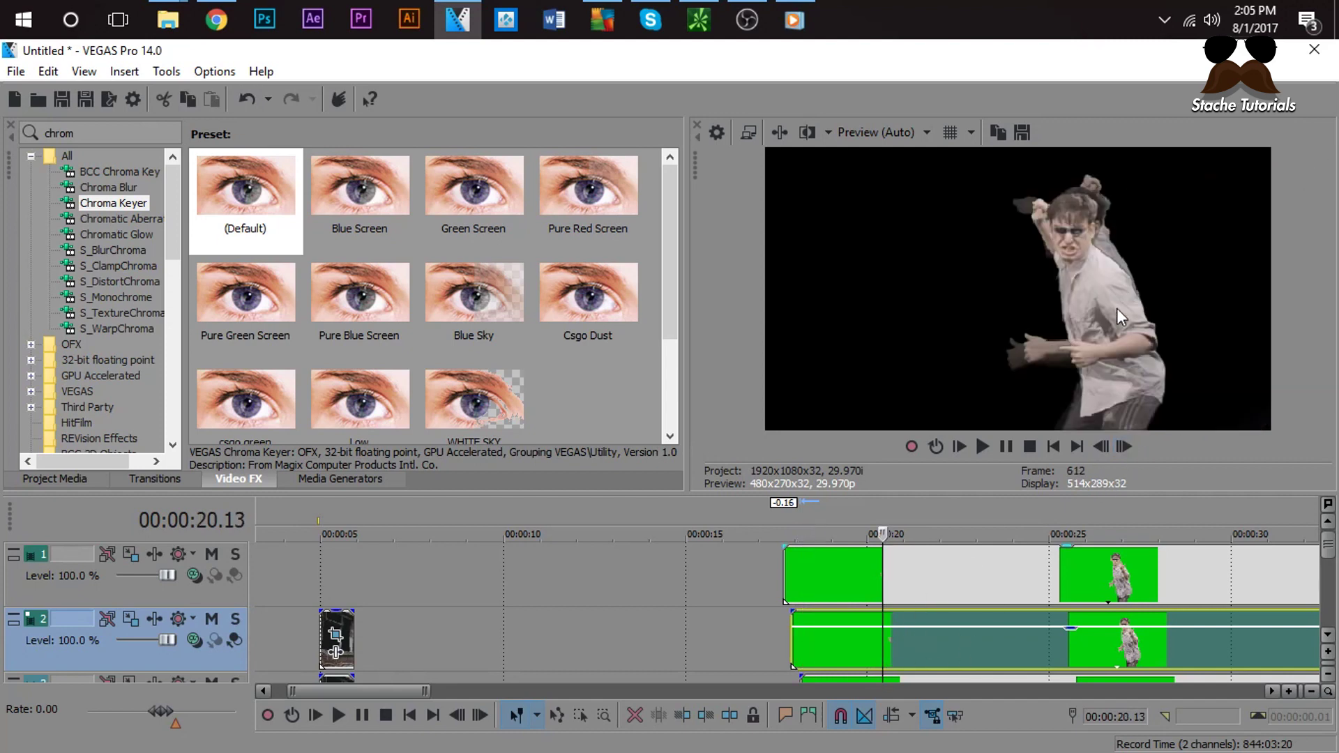
left_click(855, 659)
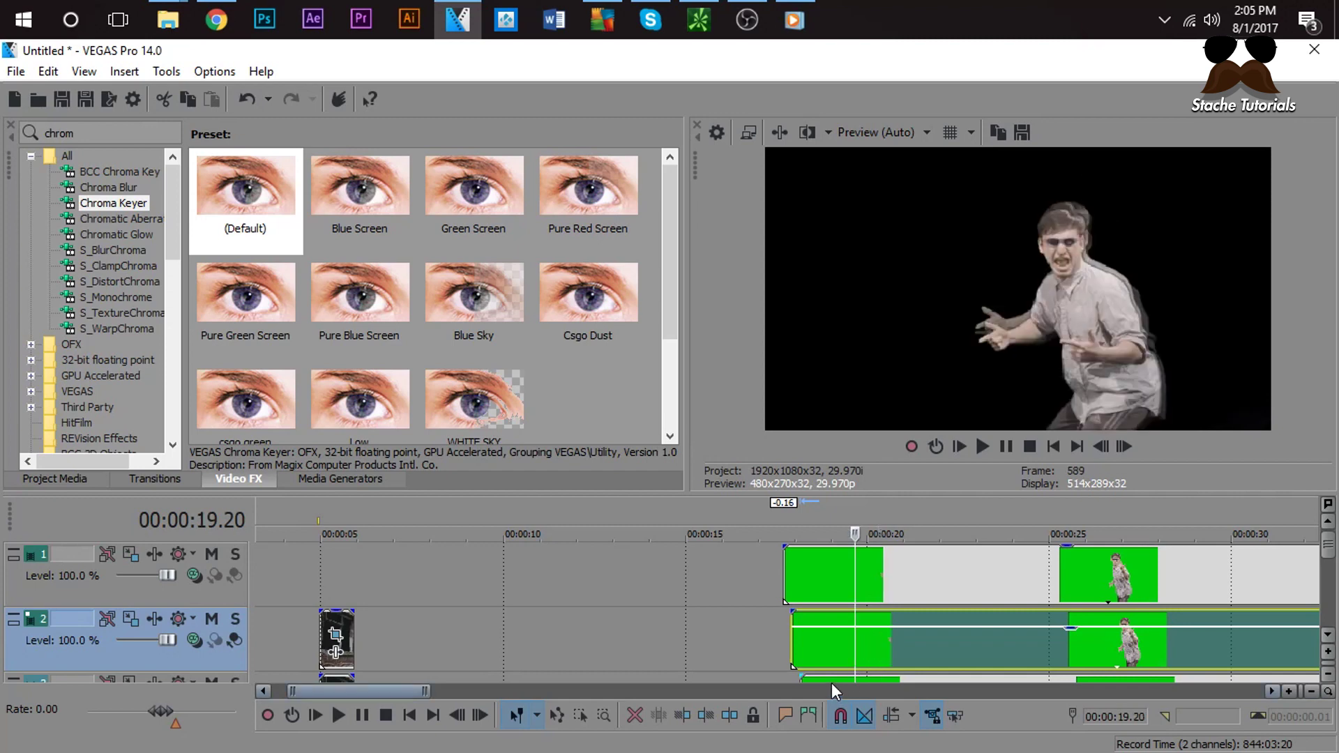
scroll(830, 682, "right", 5)
left_click_drag(1329, 556, 1326, 572)
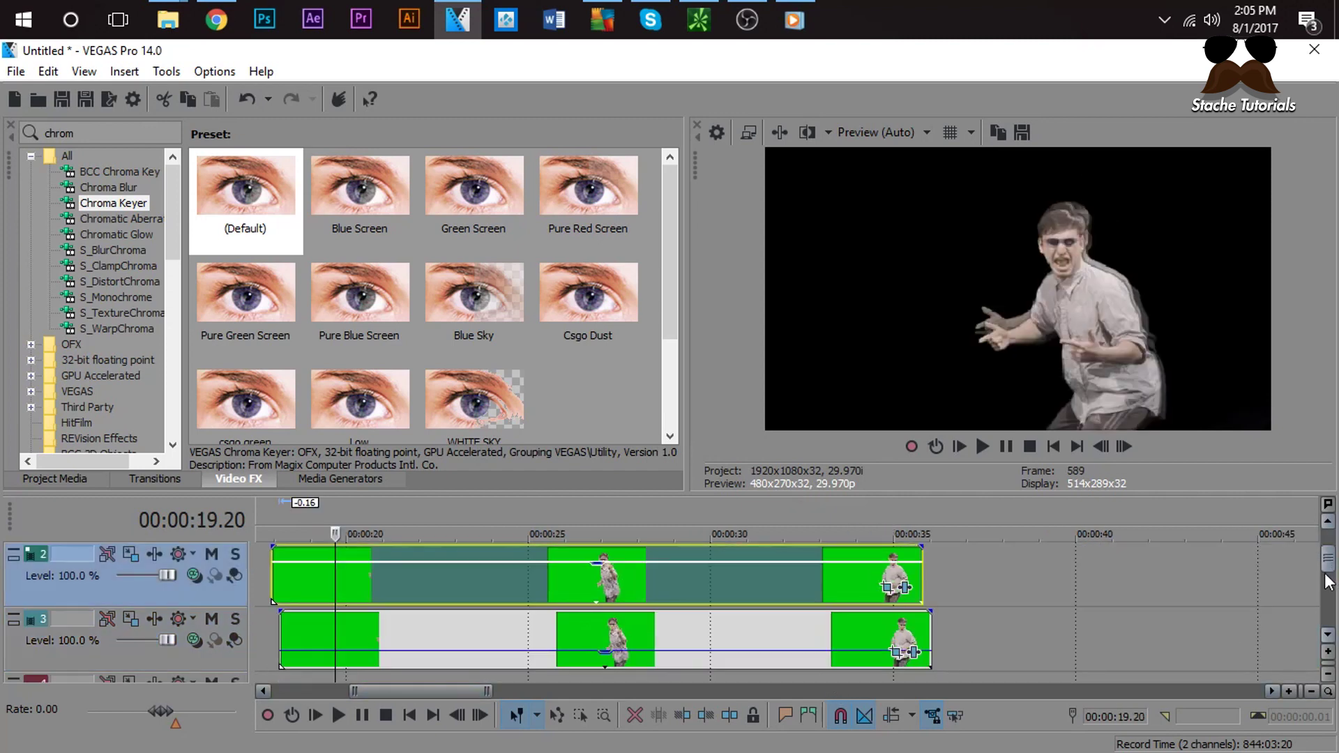
left_click(592, 641)
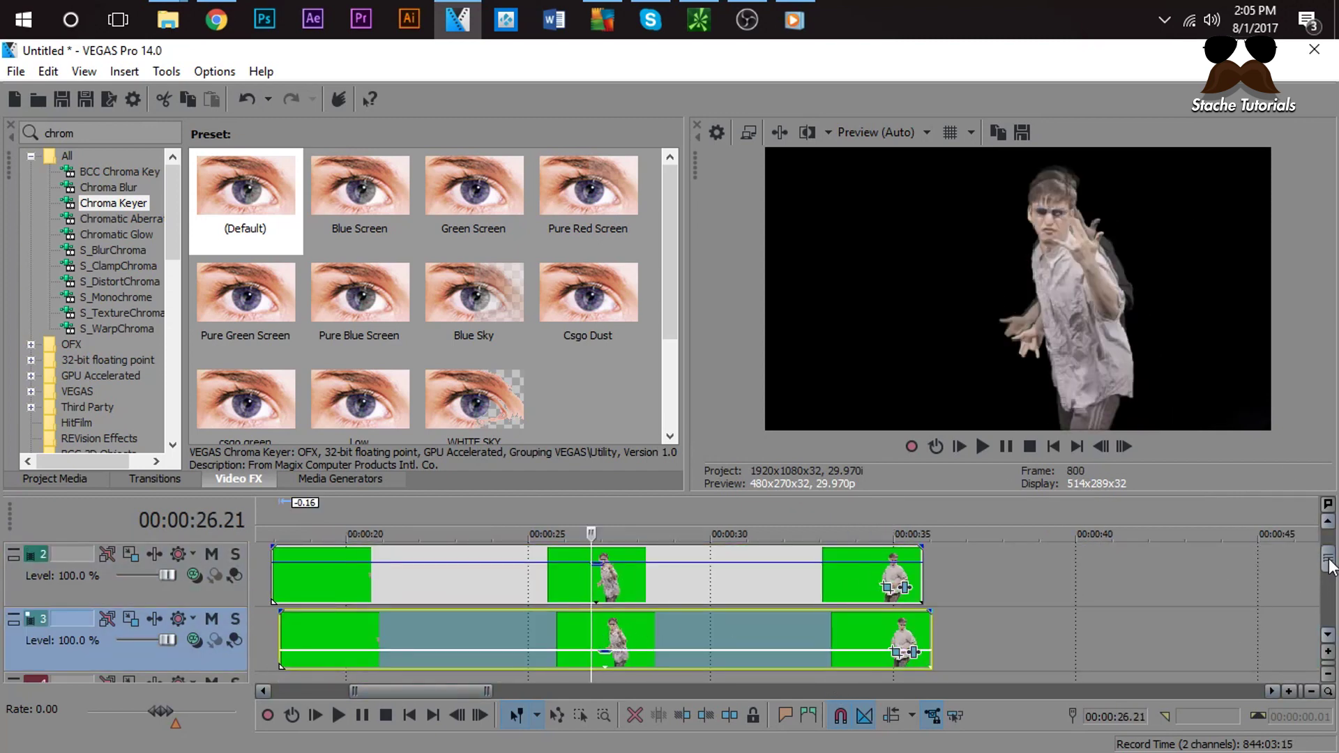
scroll(1318, 582, "down", 1)
scroll(1121, 639, "down", 3)
Step: Browse the Media Generators, previewing S_Gradient, S_SwishPan, wipe and S_Zap presets, then pick Turbulence Noise
left_click(318, 481)
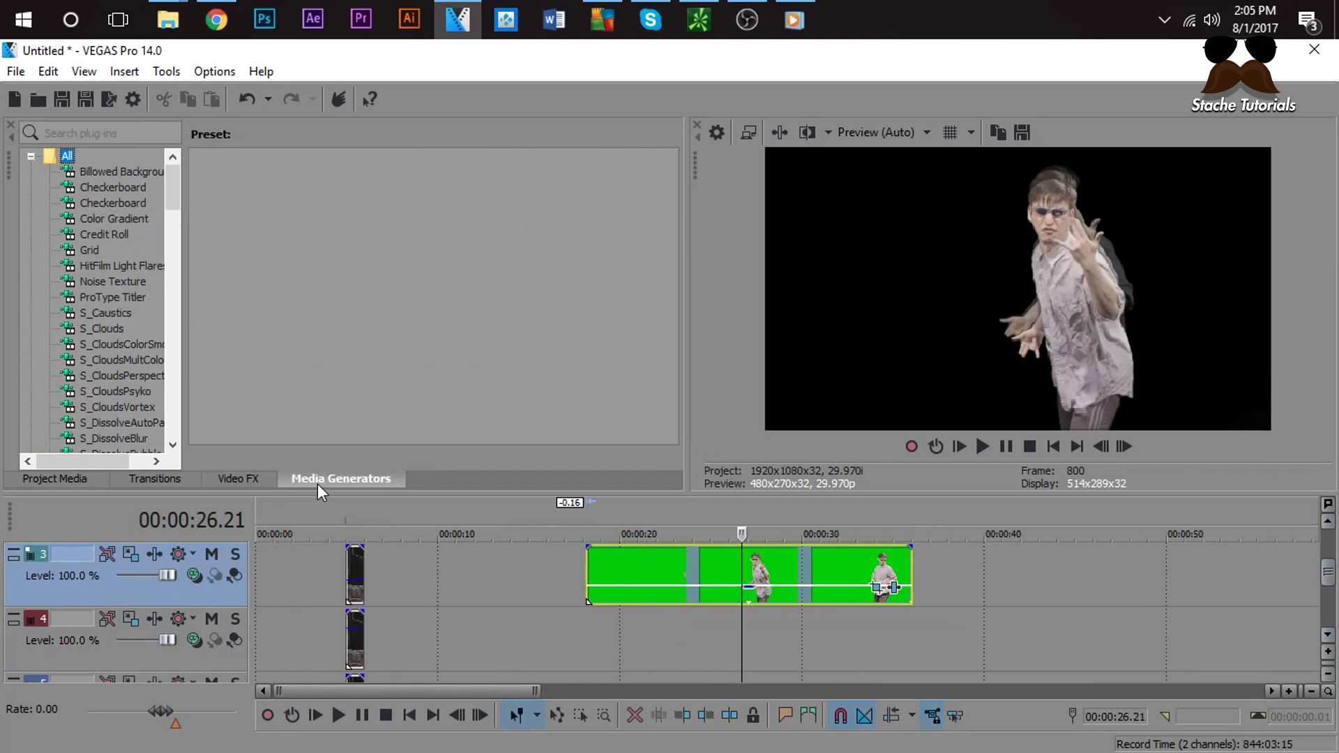
scroll(105, 298, "down", 3)
left_click(104, 332)
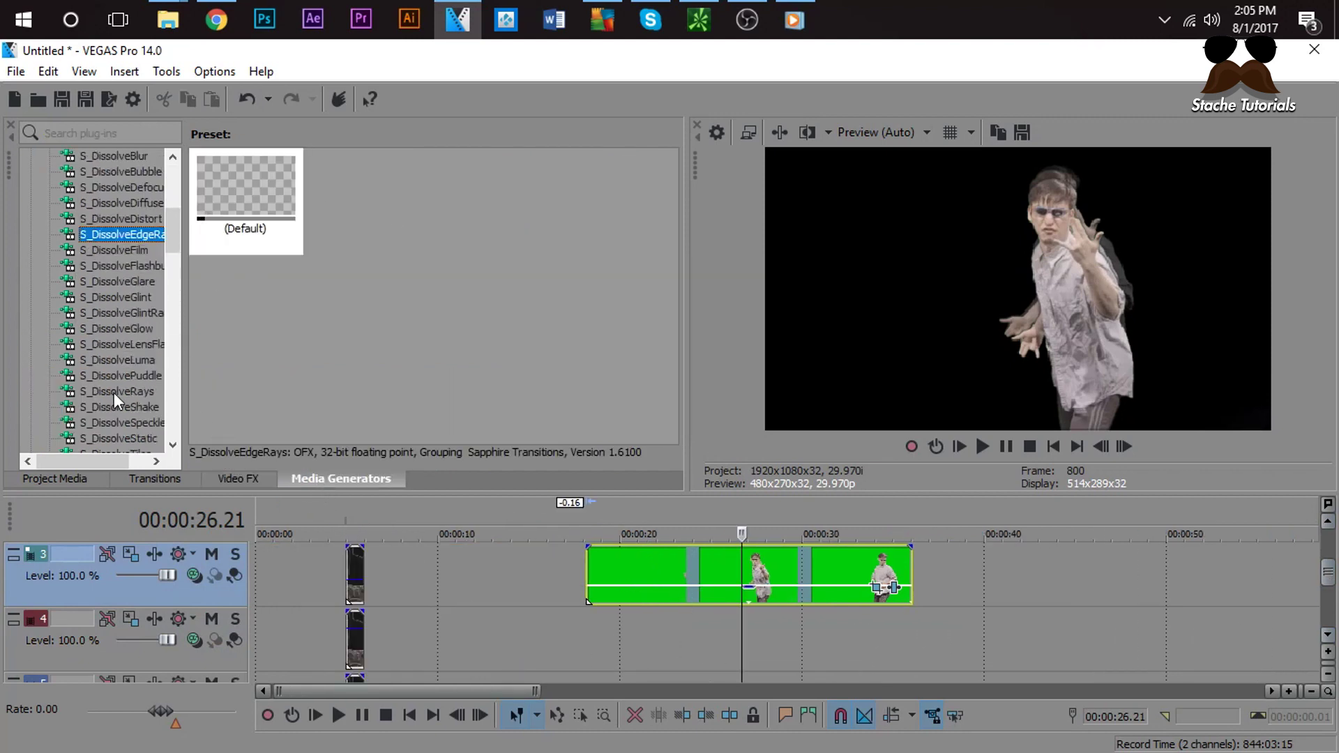
scroll(110, 394, "down", 4)
left_click(110, 392)
scroll(144, 273, "down", 2)
left_click(103, 343)
scroll(105, 391, "down", 3)
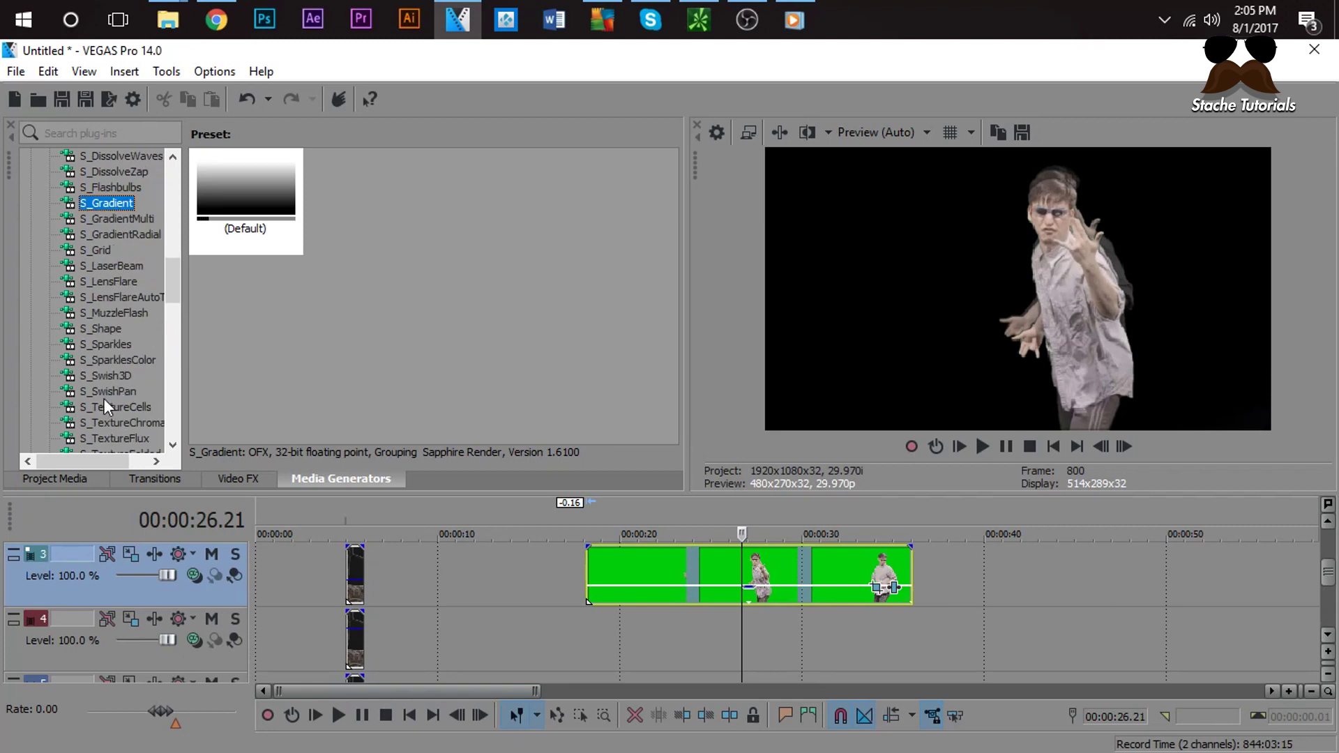
left_click(104, 394)
scroll(106, 392, "down", 4)
scroll(147, 376, "down", 3)
left_click(136, 391)
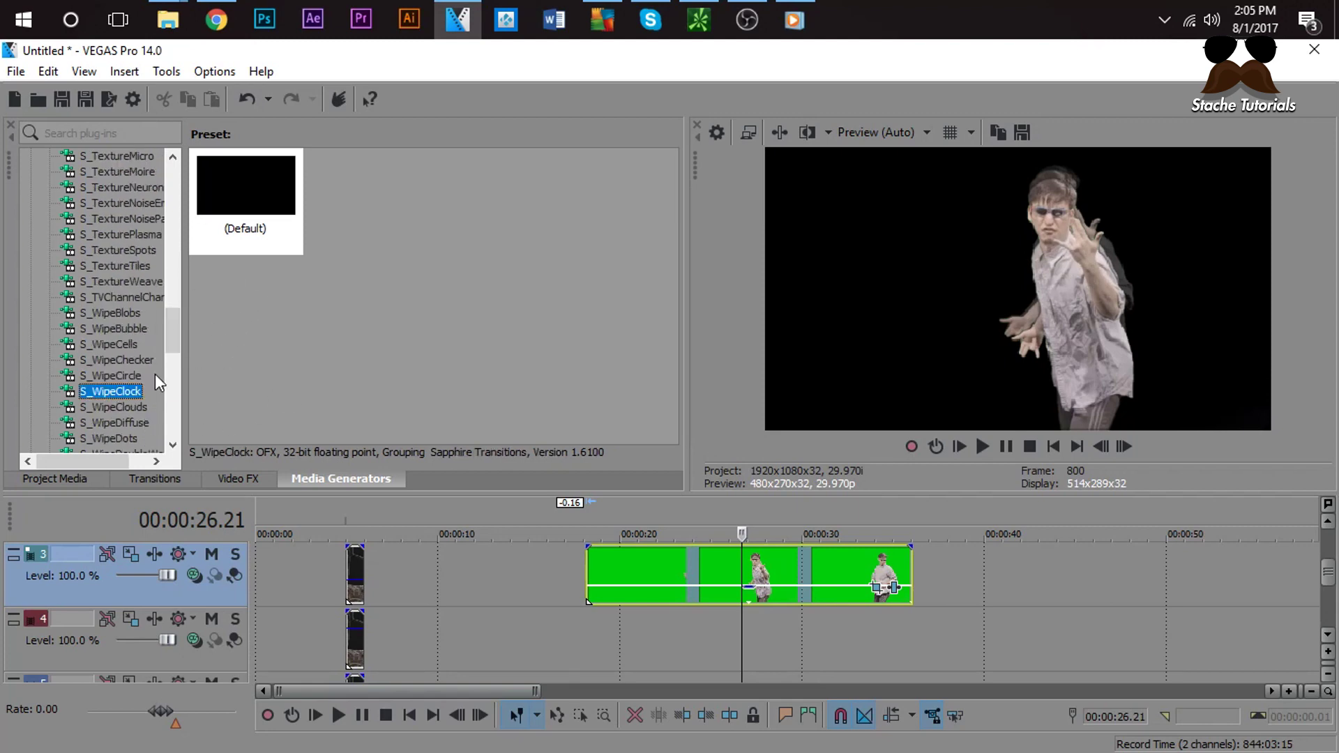
scroll(140, 380, "down", 4)
left_click(123, 390)
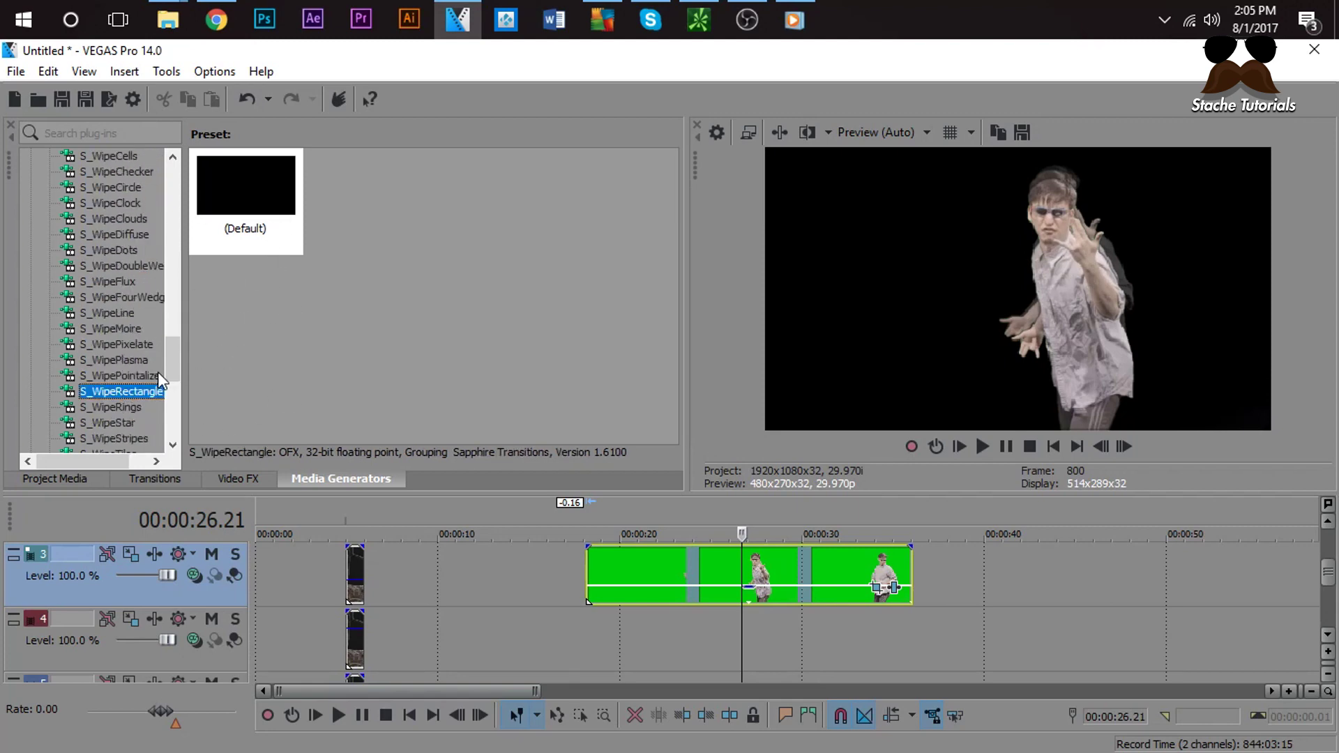
scroll(148, 349, "down", 3)
left_click(148, 361)
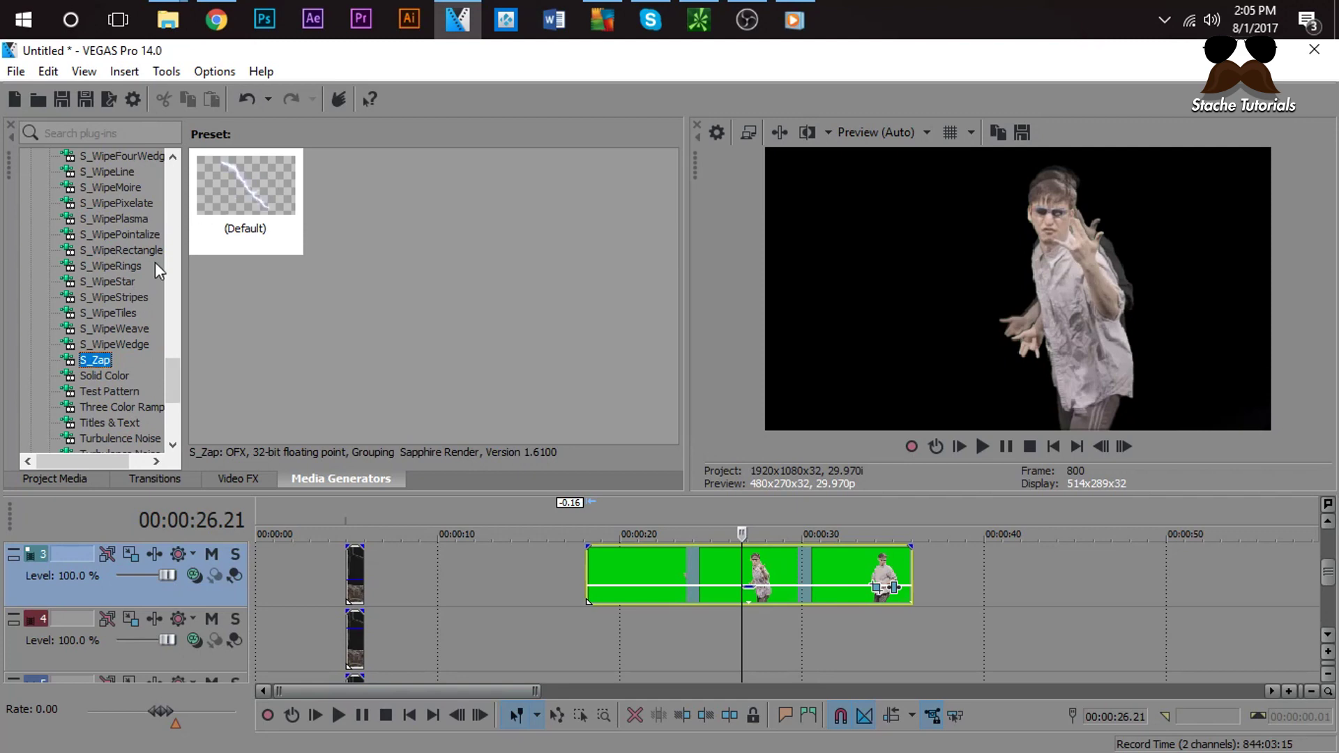
left_click(131, 311)
scroll(111, 371, "down", 2)
left_click(115, 360)
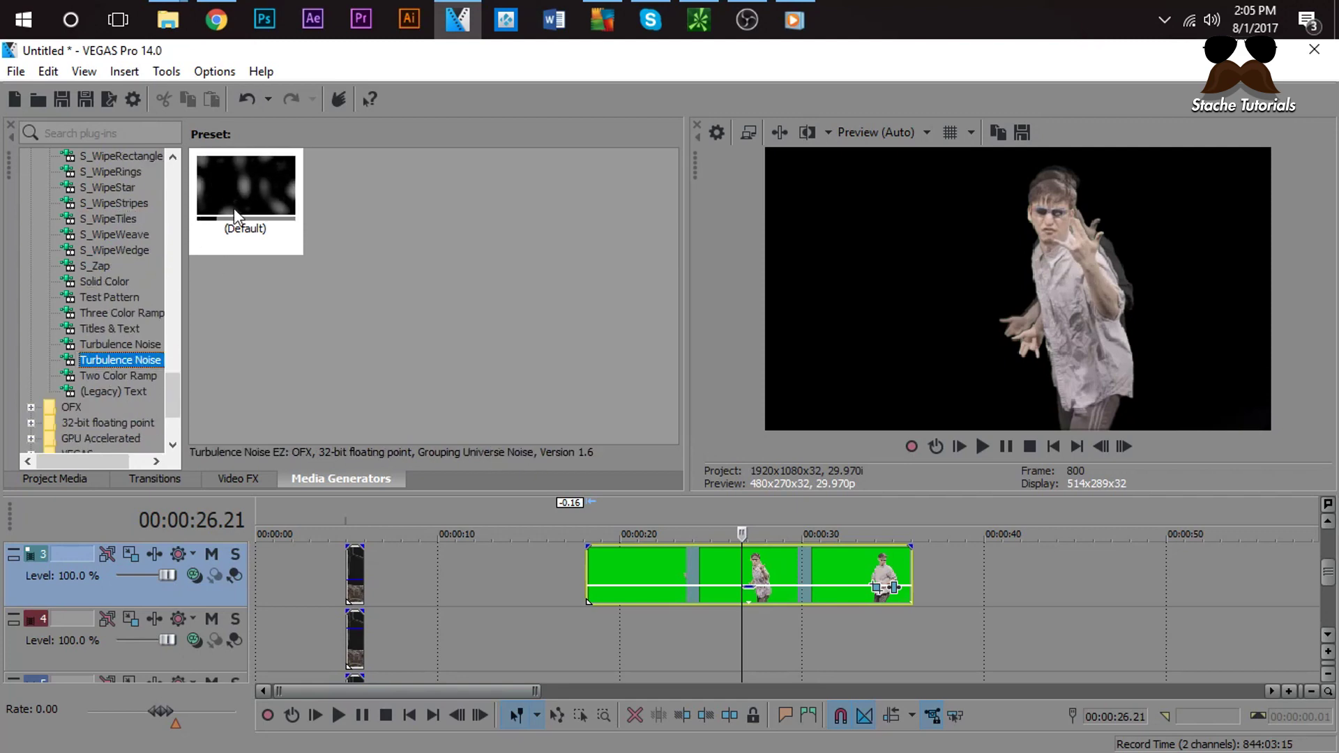
Step: Add the default Turbulence Noise to track 4 with Complexity 10 and Contrast lowered
left_click_drag(231, 200, 592, 622)
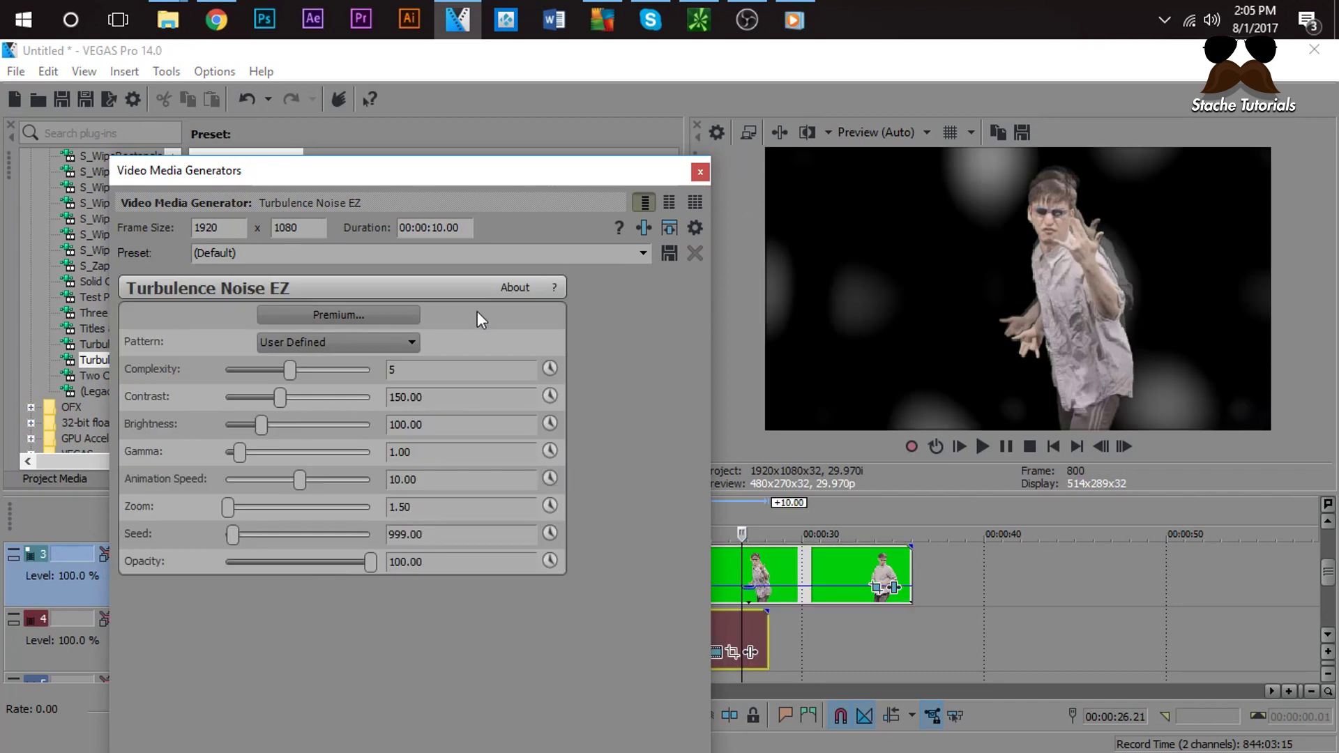
left_click_drag(301, 372, 387, 375)
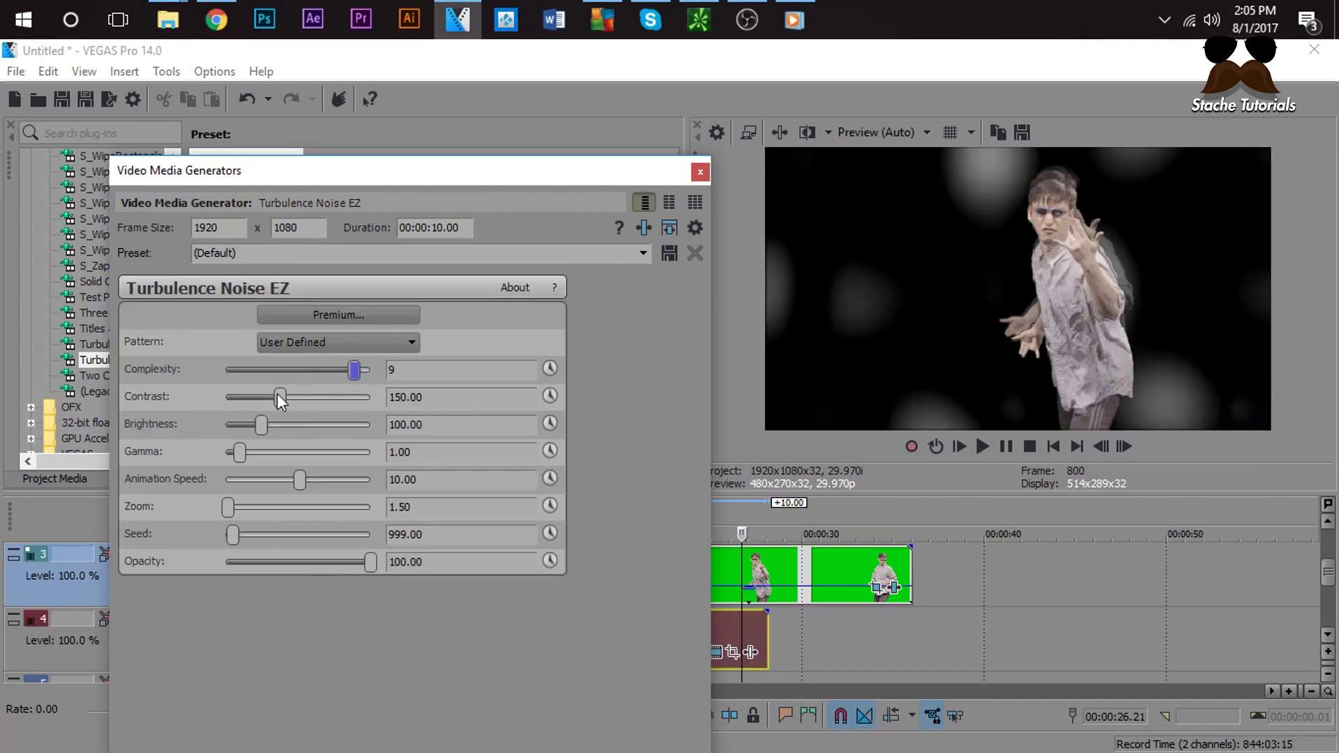
mouse_move(280, 397)
left_mouse_down()
mouse_move(419, 404)
mouse_move(198, 410)
mouse_move(272, 415)
left_mouse_up()
left_click(702, 172)
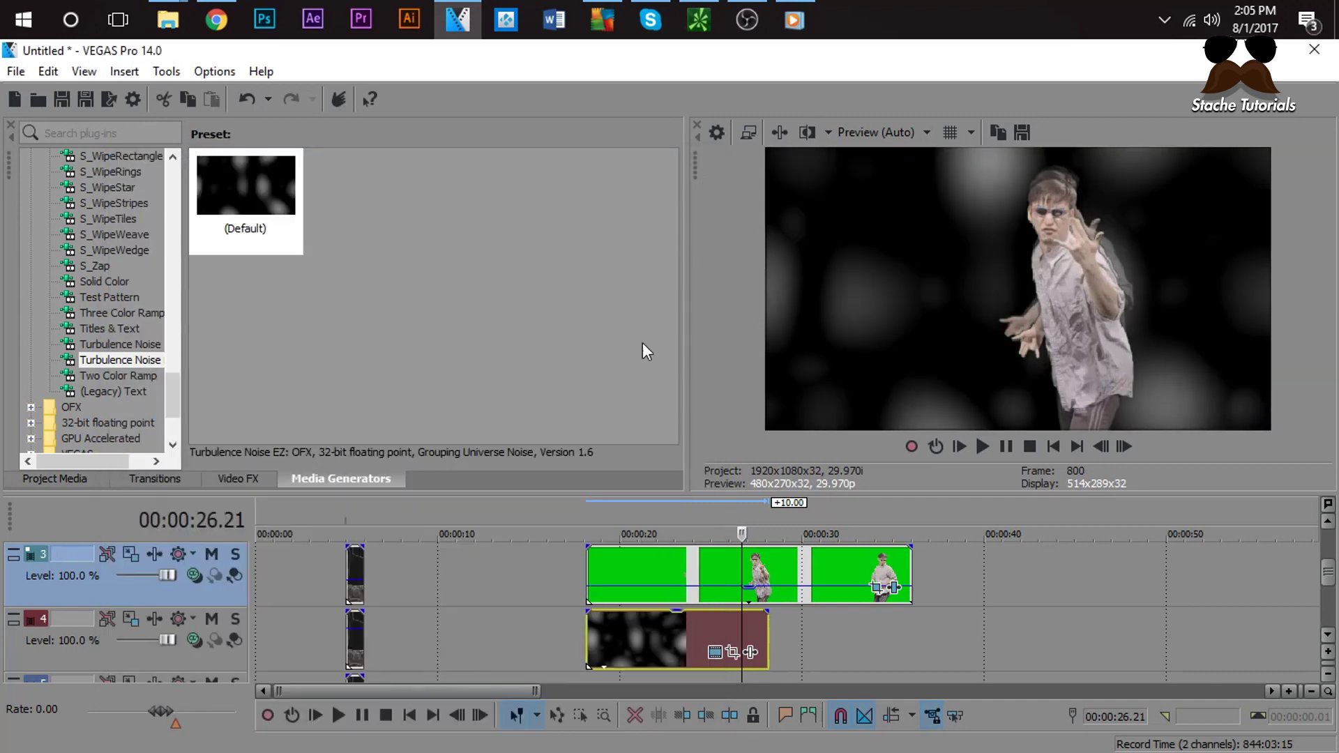
Step: Snap the track 4 noise event to start at 00:00:17.21 and play the composite from there
left_click(595, 617)
left_click(577, 614)
key("space")
key("space")
scroll(632, 642, "up", 2)
mouse_move(855, 657)
left_mouse_down()
mouse_move(804, 652)
mouse_move(845, 650)
left_mouse_up()
left_click_drag(1331, 583, 1338, 559)
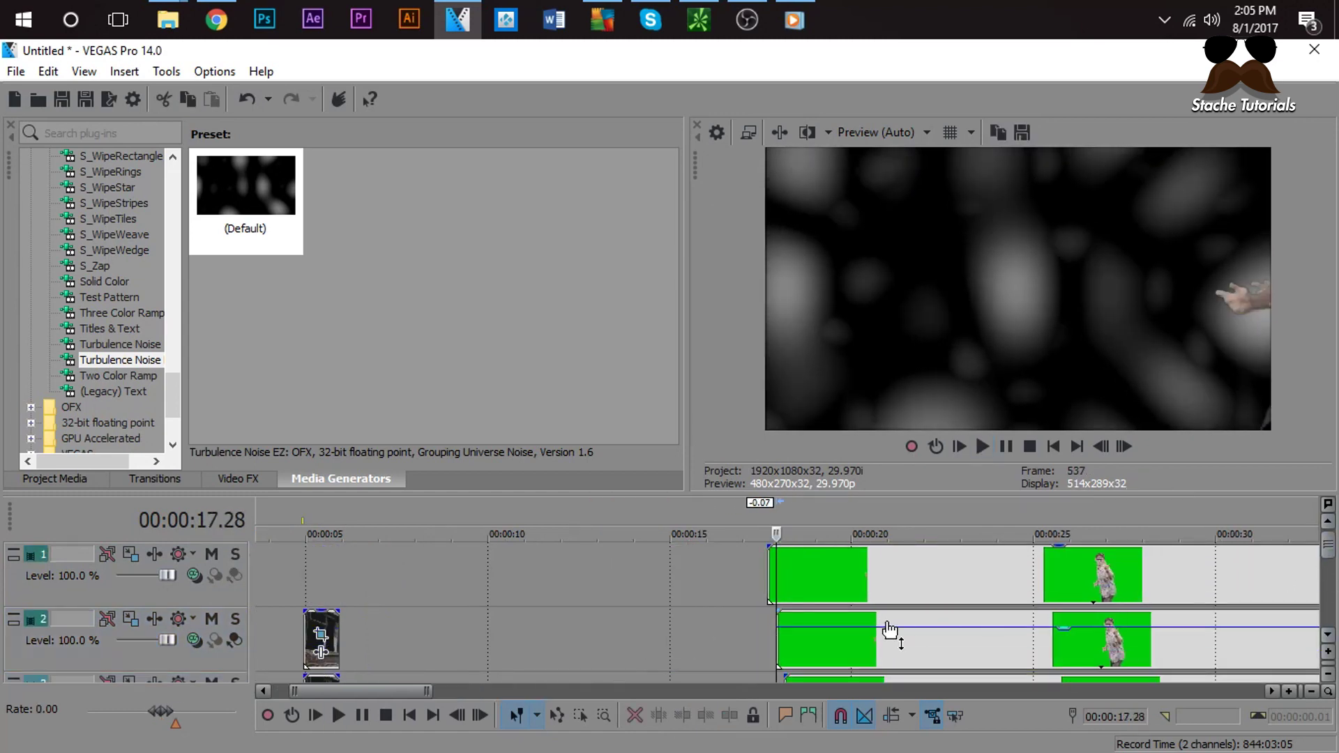
left_click(767, 579)
left_click_drag(1334, 545, 1314, 593)
left_click_drag(863, 575, 855, 574)
key("space")
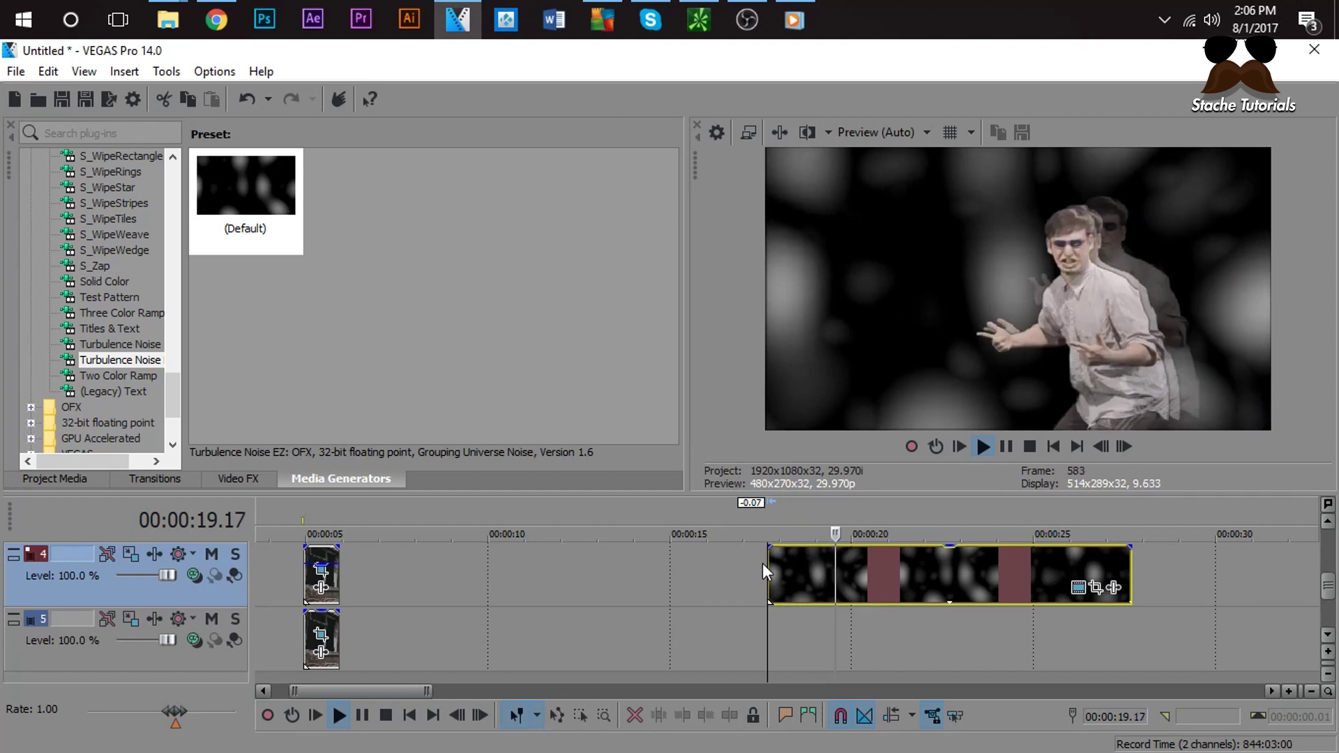
key("space")
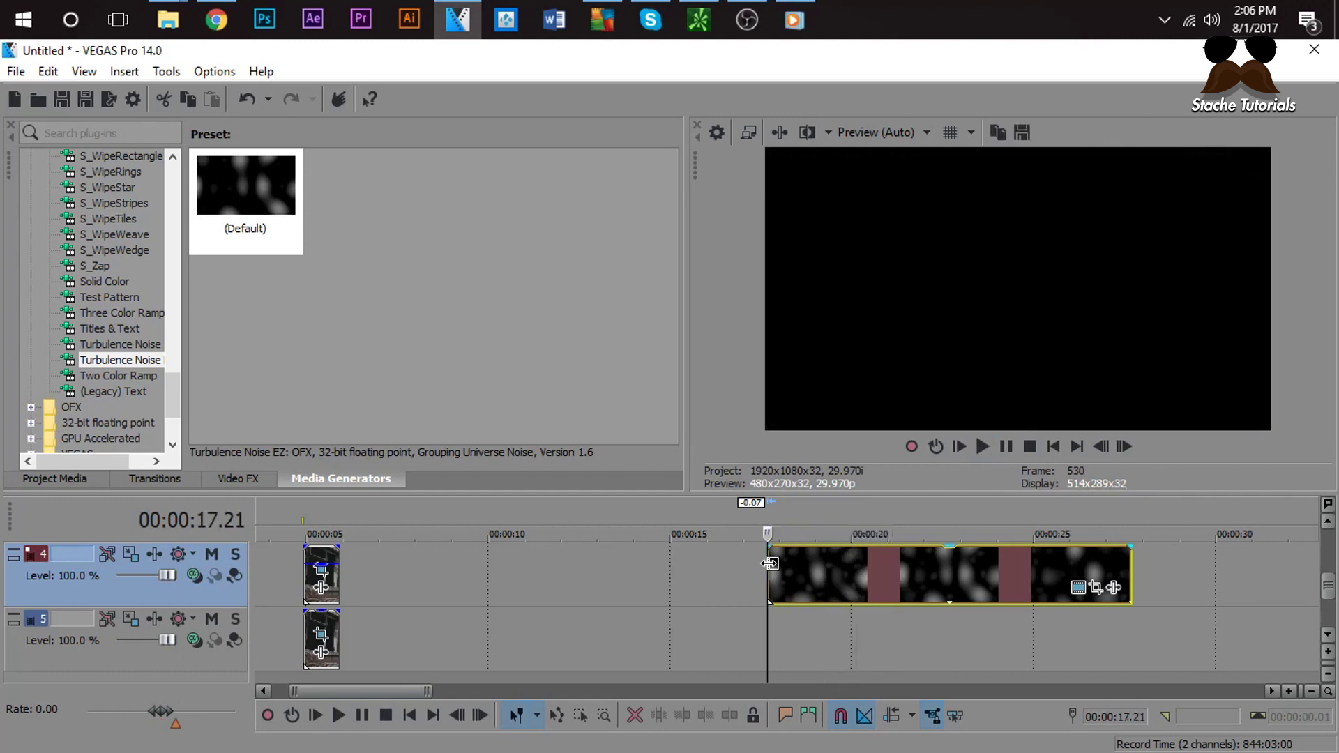
scroll(770, 569, "down", 2)
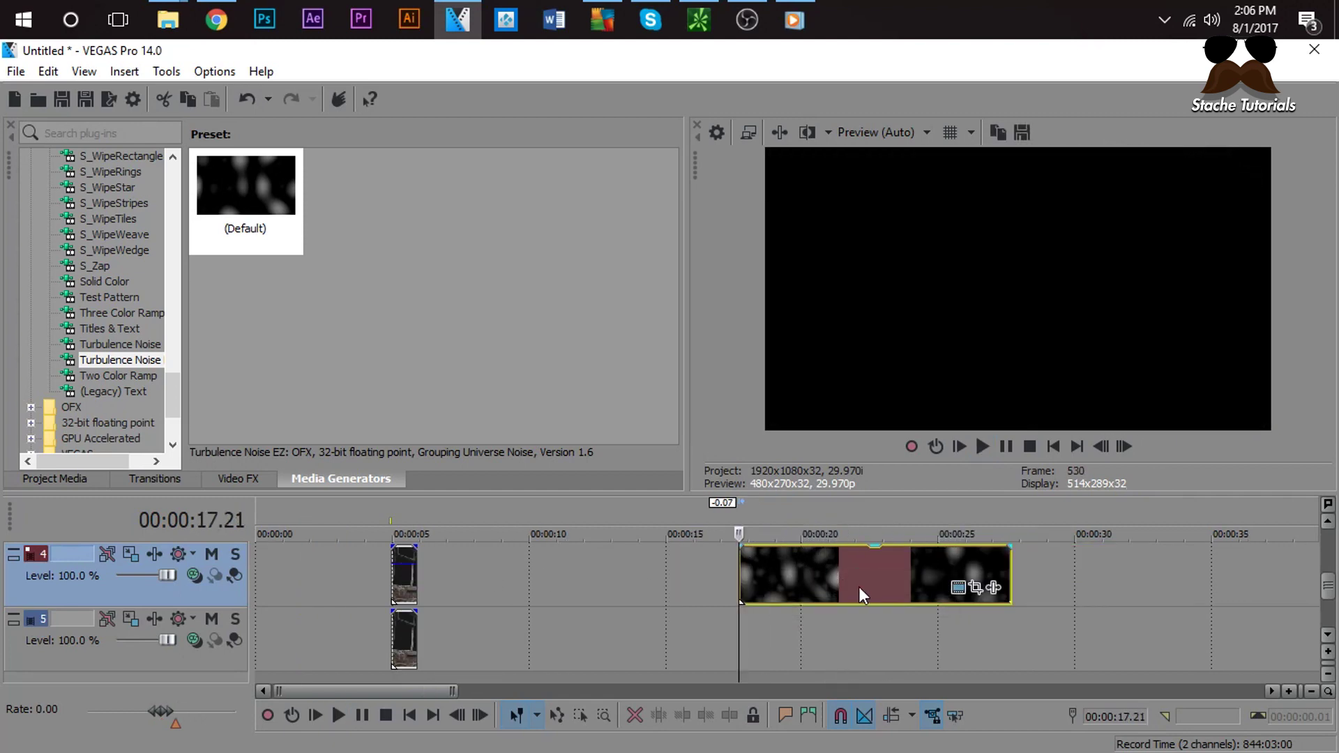